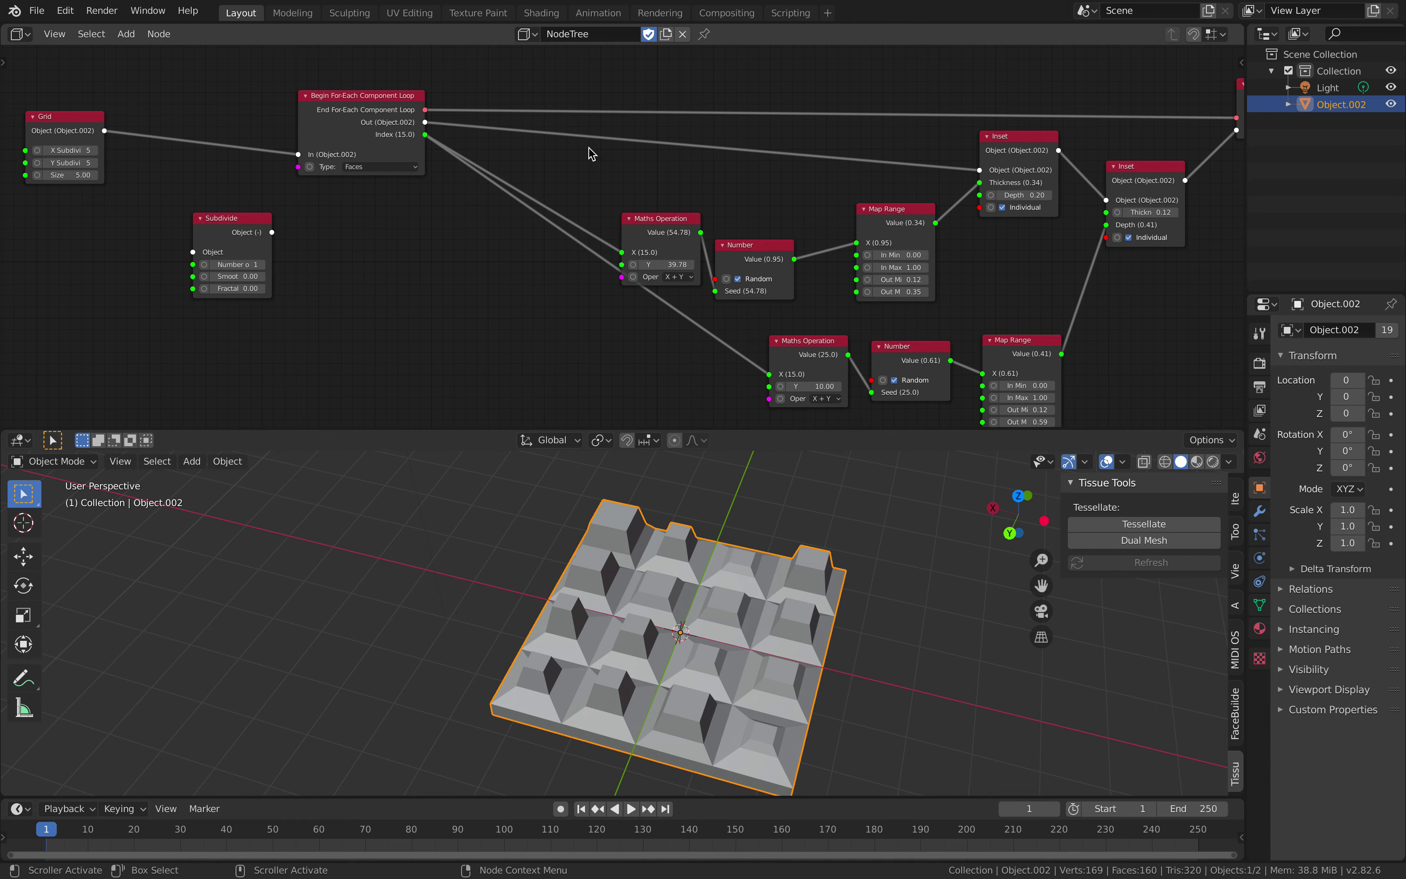
Examine the node chain from the Grid and For-Each Component Loop nodes through to the Extrude and Shading nodes.
{"action": "middle_click_drag", "start_coordinate": [571, 251], "coordinate": [546, 212]}
{"action": "left_click_drag", "start_coordinate": [349, 98], "coordinate": [389, 103]}
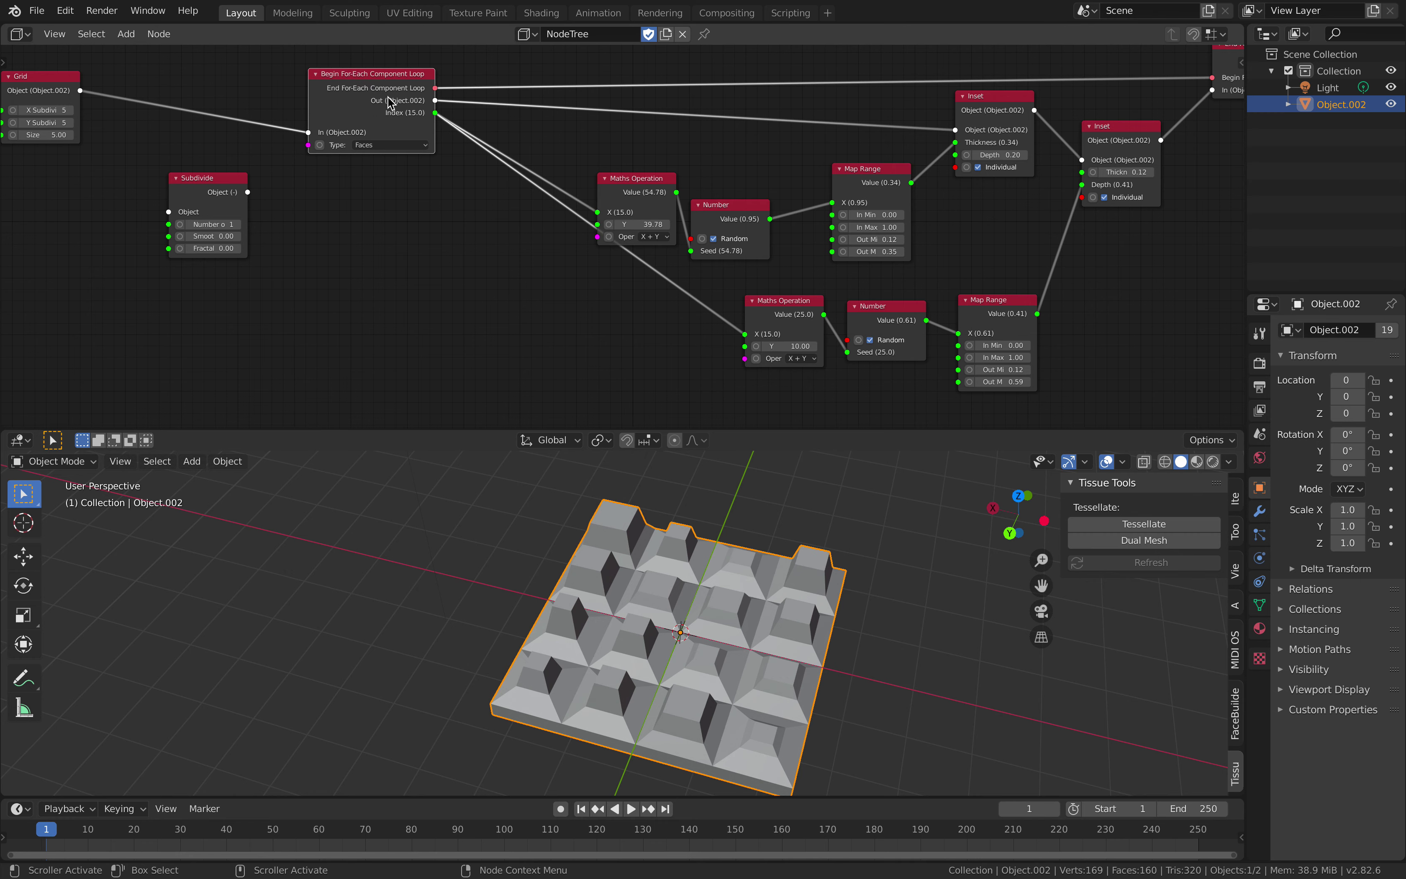
{"action": "middle_click_drag", "start_coordinate": [612, 159], "coordinate": [259, 188]}
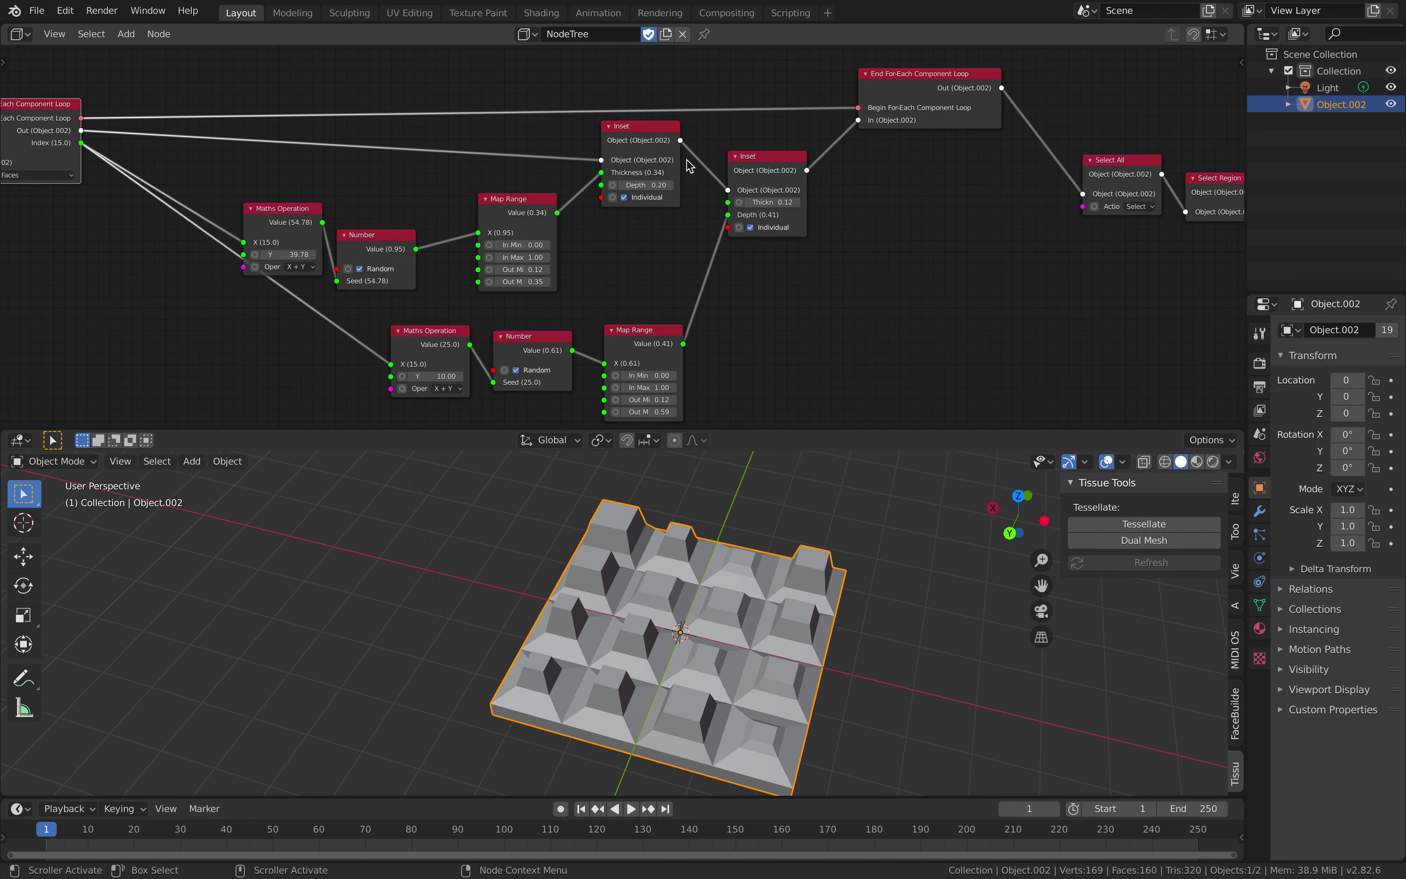
{"action": "left_click_drag", "start_coordinate": [903, 88], "coordinate": [911, 96]}
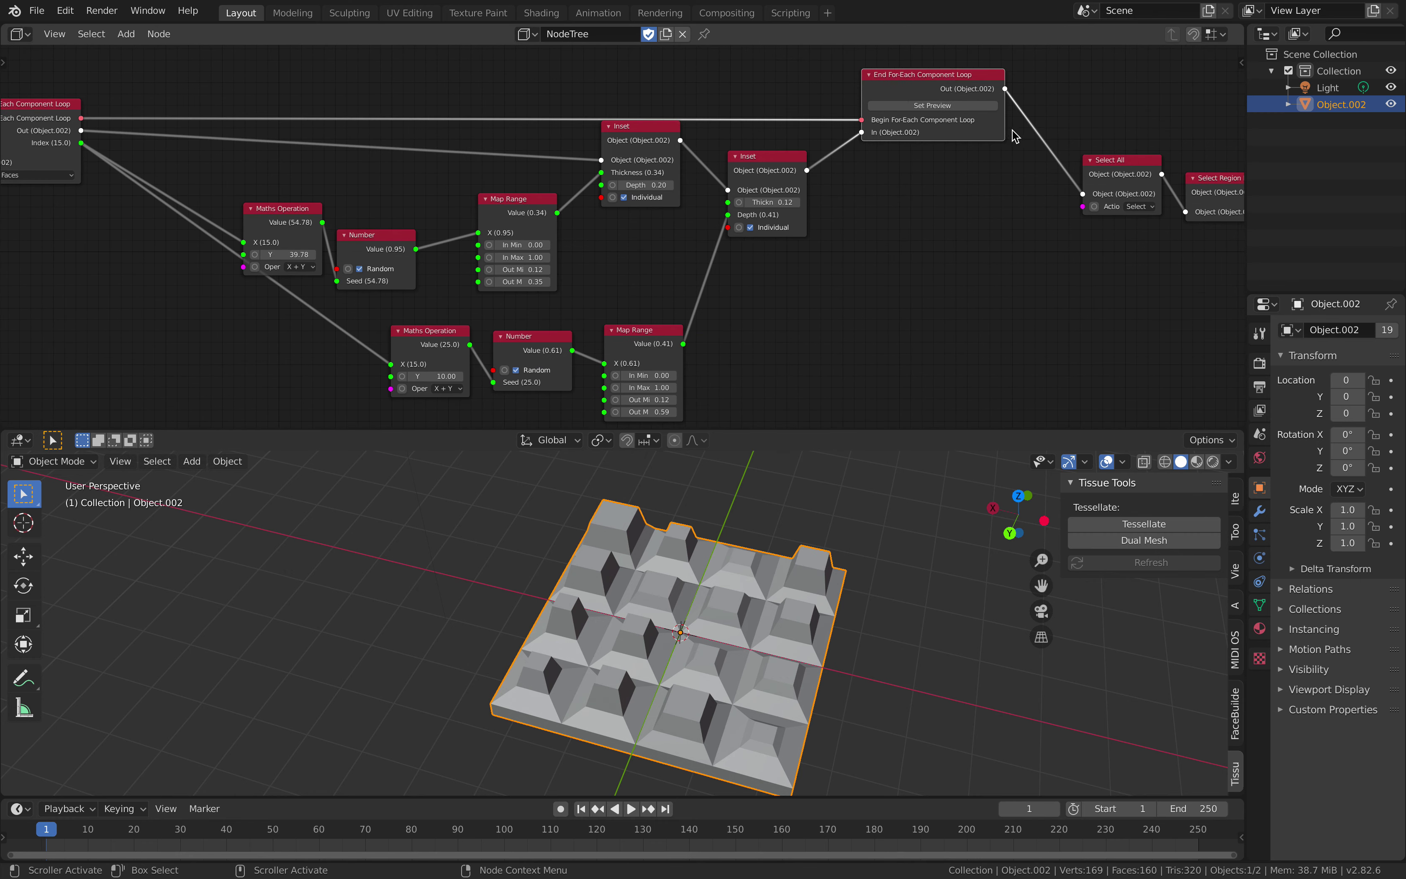
{"action": "scroll", "coordinate": [1010, 131], "scroll_direction": "right", "scroll_amount": 7, "text": "ctrl"}
{"action": "left_click_drag", "start_coordinate": [838, 178], "coordinate": [821, 161]}
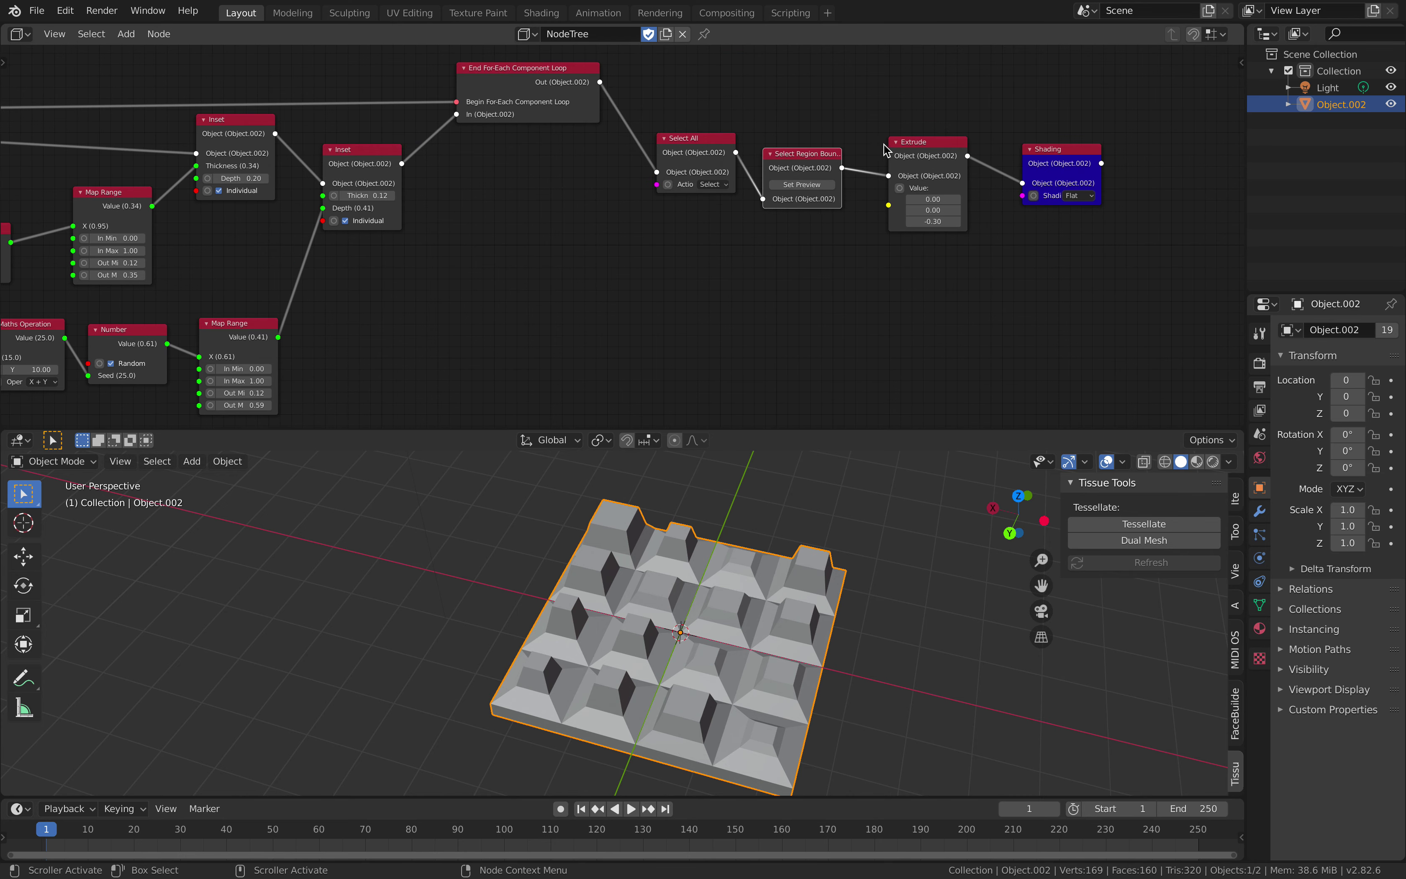
{"action": "left_click_drag", "start_coordinate": [959, 187], "coordinate": [967, 180]}
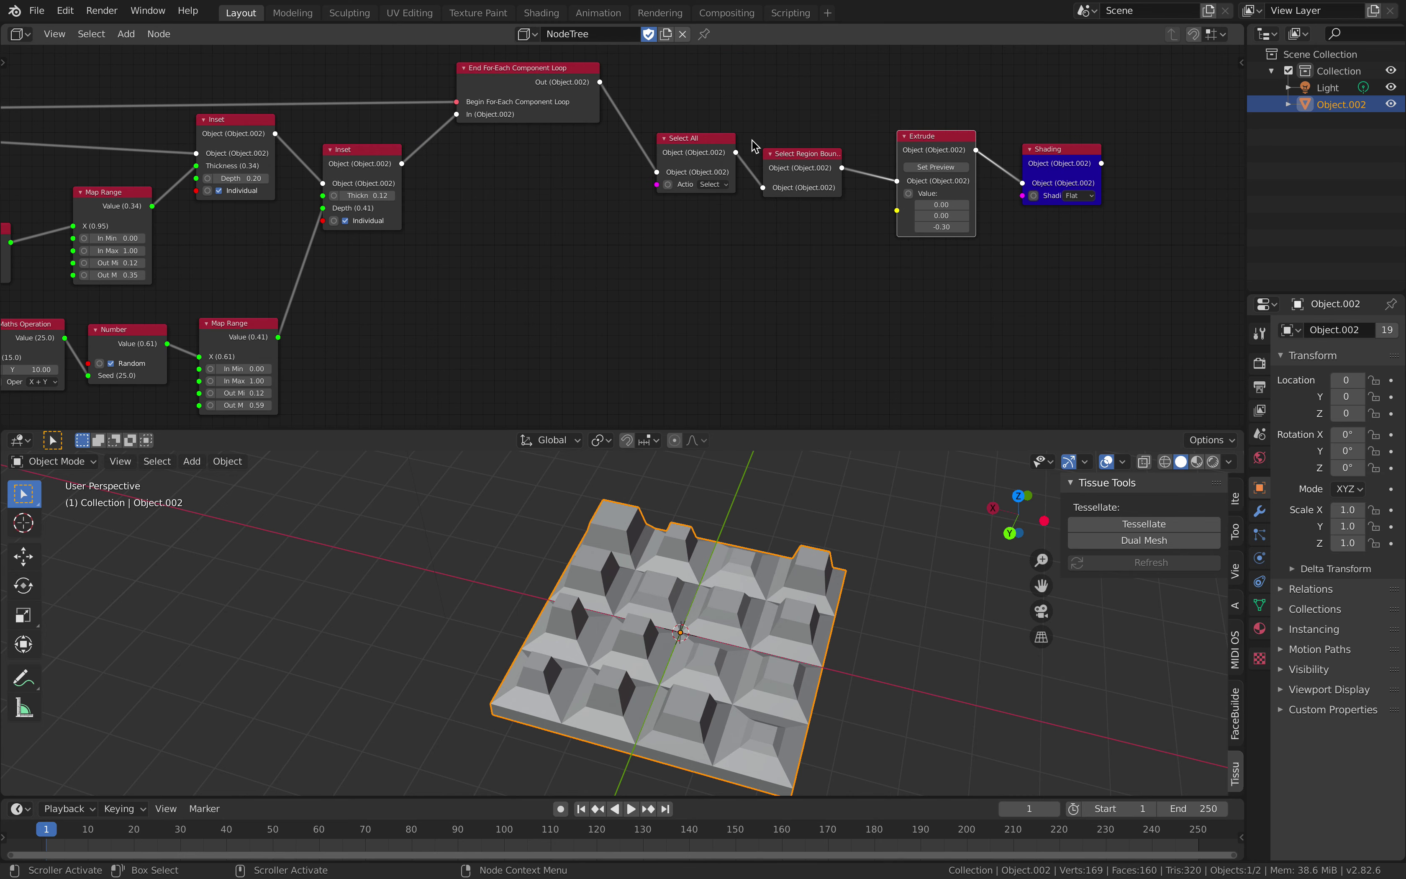
Connect the Shading node directly to the End For-Each Component Loop output and delete the Select All, Select Region Boundary and Extrude nodes.
{"action": "mouse_move", "coordinate": [608, 90]}
{"action": "left_mouse_down"}
{"action": "mouse_move", "coordinate": [1028, 185]}
{"action": "mouse_move", "coordinate": [796, 72]}
{"action": "left_mouse_up"}
{"action": "left_click_drag", "start_coordinate": [697, 146], "coordinate": [703, 148]}
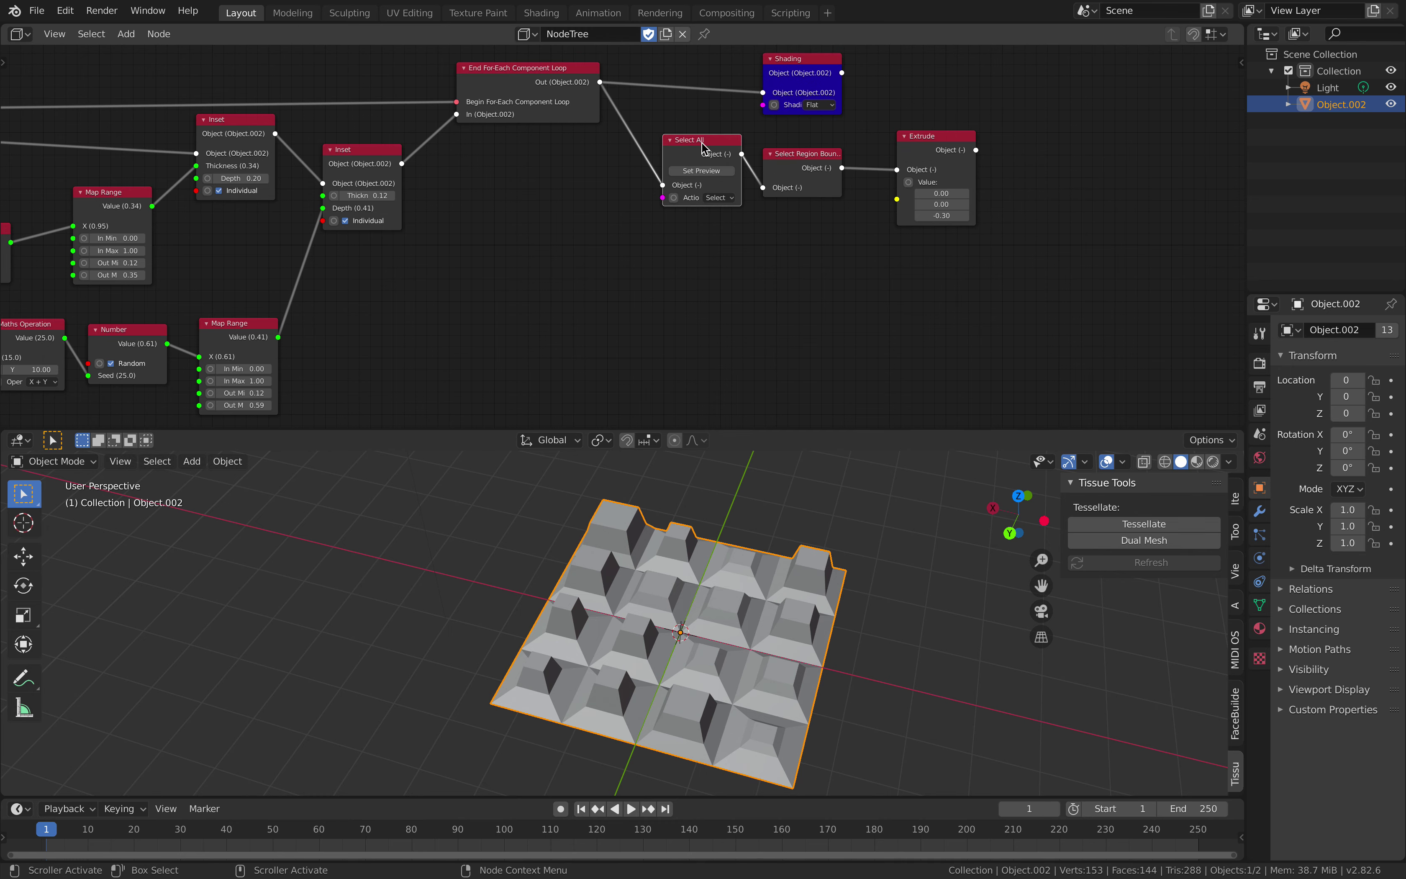
{"action": "key", "text": "x"}
{"action": "left_click", "coordinate": [811, 165]}
{"action": "key", "text": "x"}
{"action": "left_click", "coordinate": [921, 139]}
{"action": "key", "text": "x"}
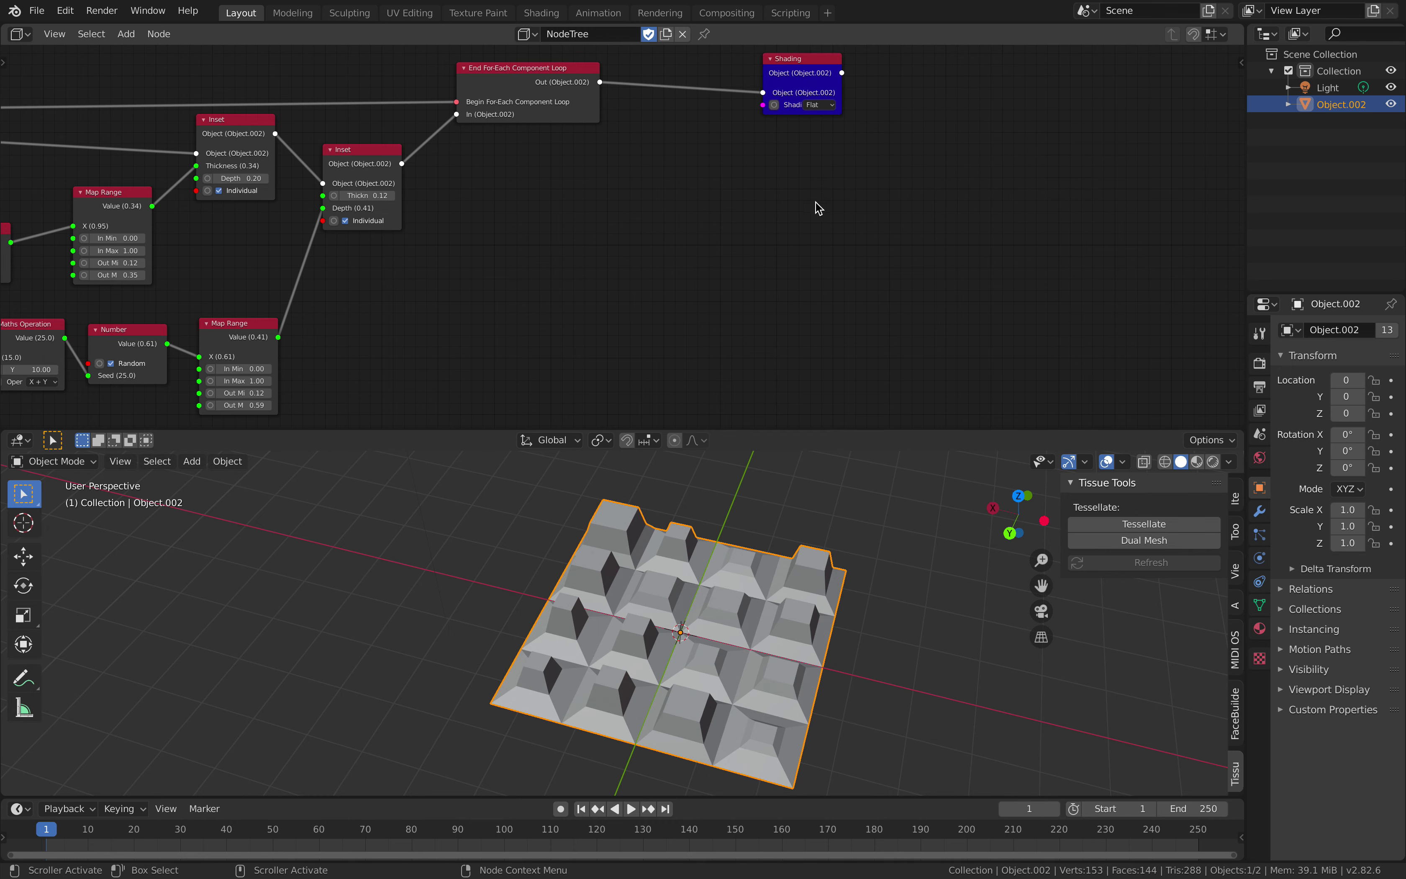
Move the Grid and Subdivide nodes away from the Begin For-Each Component Loop node to free space before it.
{"action": "mouse_move", "coordinate": [733, 505]}
{"action": "middle_mouse_down"}
{"action": "mouse_move", "coordinate": [733, 535]}
{"action": "mouse_move", "coordinate": [730, 519]}
{"action": "middle_mouse_up"}
{"action": "middle_click_drag", "start_coordinate": [645, 588], "coordinate": [594, 632]}
{"action": "mouse_move", "coordinate": [723, 643]}
{"action": "middle_mouse_down"}
{"action": "mouse_move", "coordinate": [618, 651]}
{"action": "mouse_move", "coordinate": [762, 615]}
{"action": "middle_mouse_up"}
{"action": "middle_click_drag", "start_coordinate": [430, 311], "coordinate": [799, 326]}
{"action": "middle_click_drag", "start_coordinate": [518, 338], "coordinate": [655, 348]}
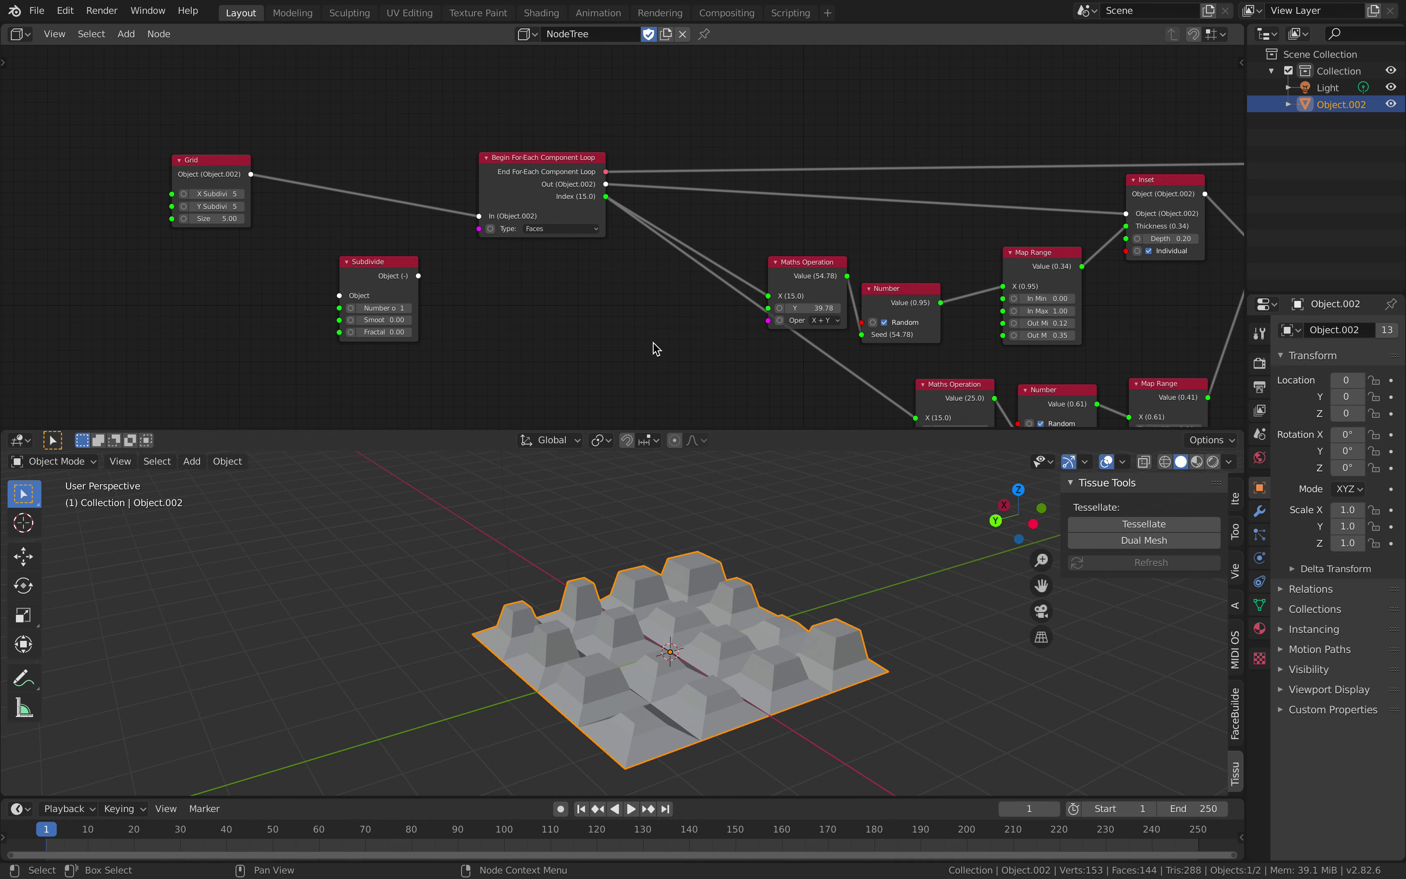
{"action": "left_click", "coordinate": [381, 271]}
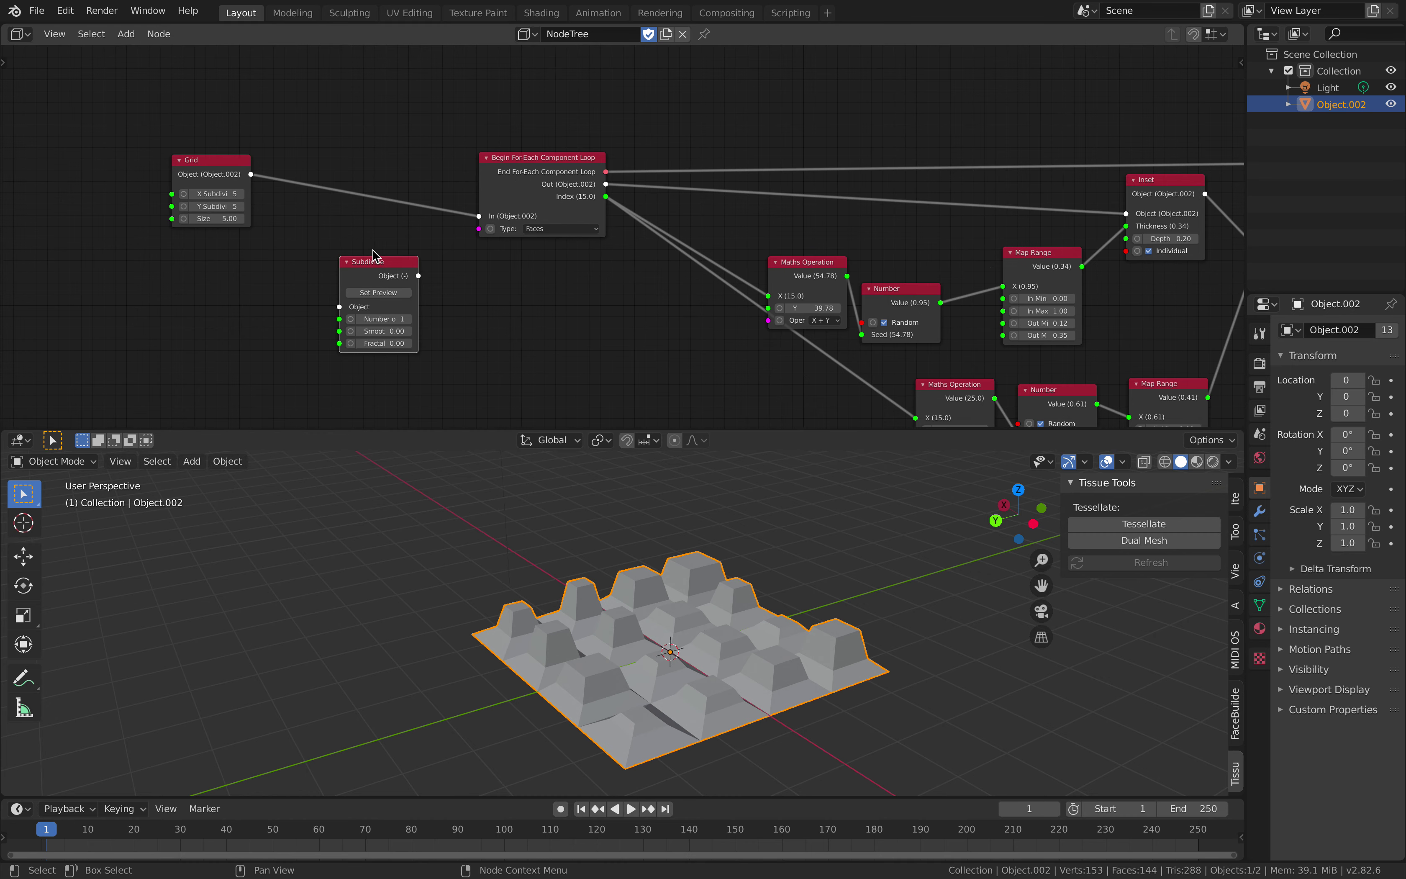
{"action": "left_click_drag", "start_coordinate": [372, 255], "coordinate": [338, 235]}
{"action": "left_click_drag", "start_coordinate": [218, 163], "coordinate": [205, 132]}
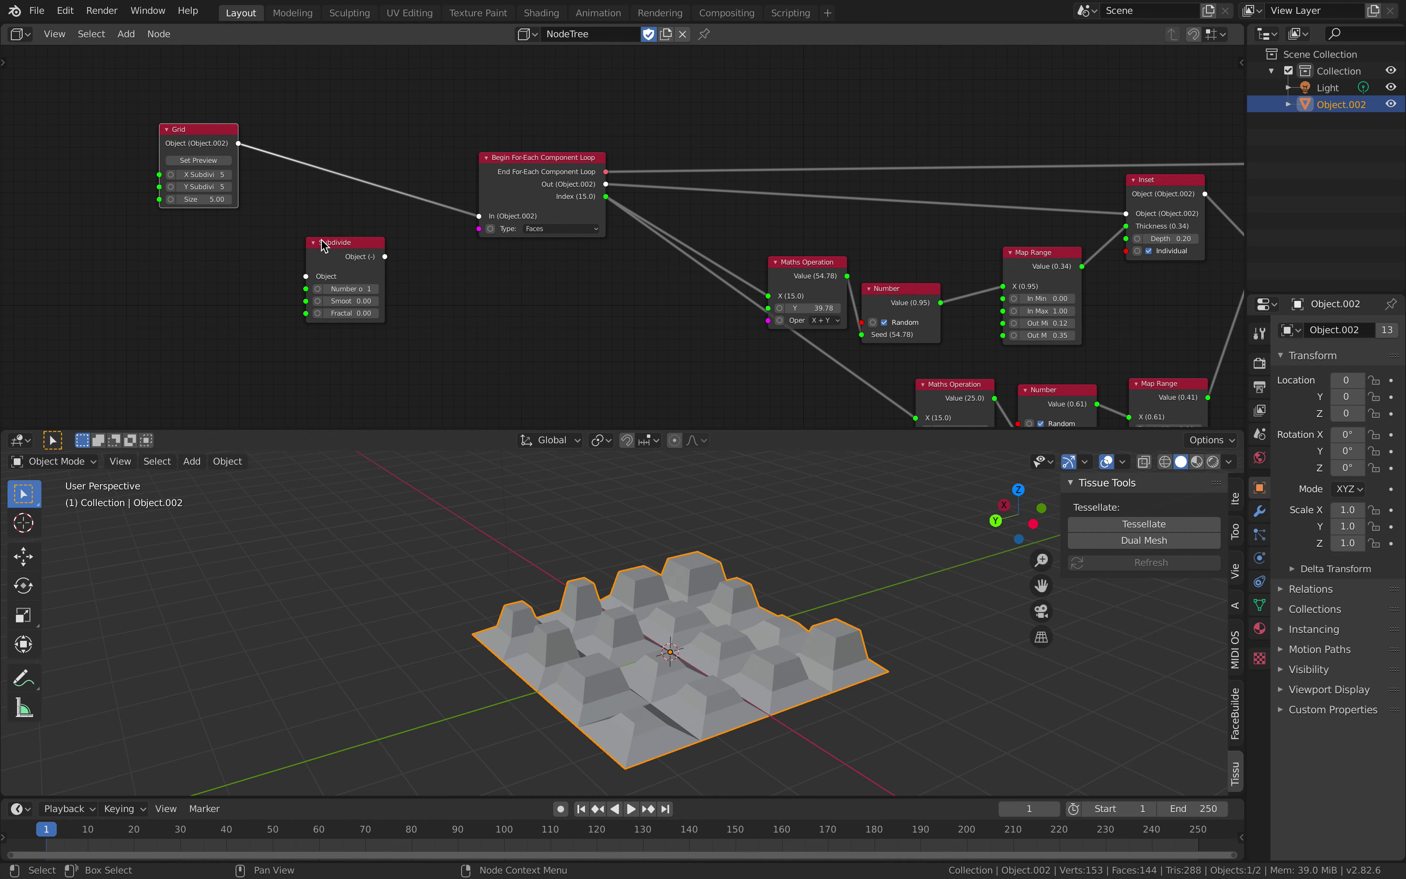
{"action": "left_click_drag", "start_coordinate": [323, 245], "coordinate": [271, 241]}
Add a Plane node between the Subdivide node and the maths nodes.
{"action": "key", "text": "shift+a"}
{"action": "left_click", "coordinate": [441, 283]}
{"action": "type", "text": "pla"}
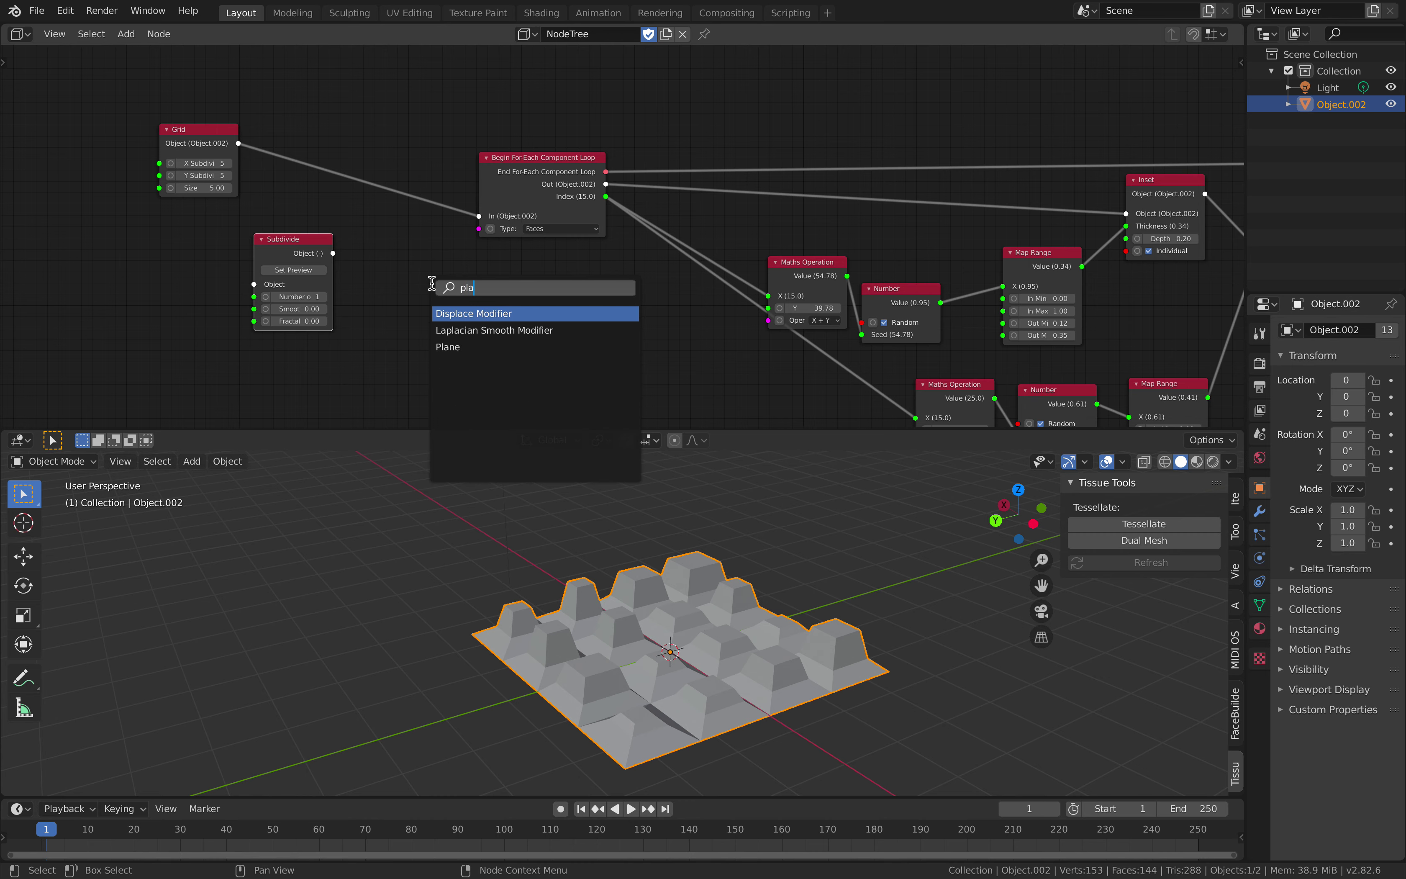
{"action": "key", "text": "Down"}
{"action": "key", "text": "Down"}
{"action": "key", "text": "Return"}
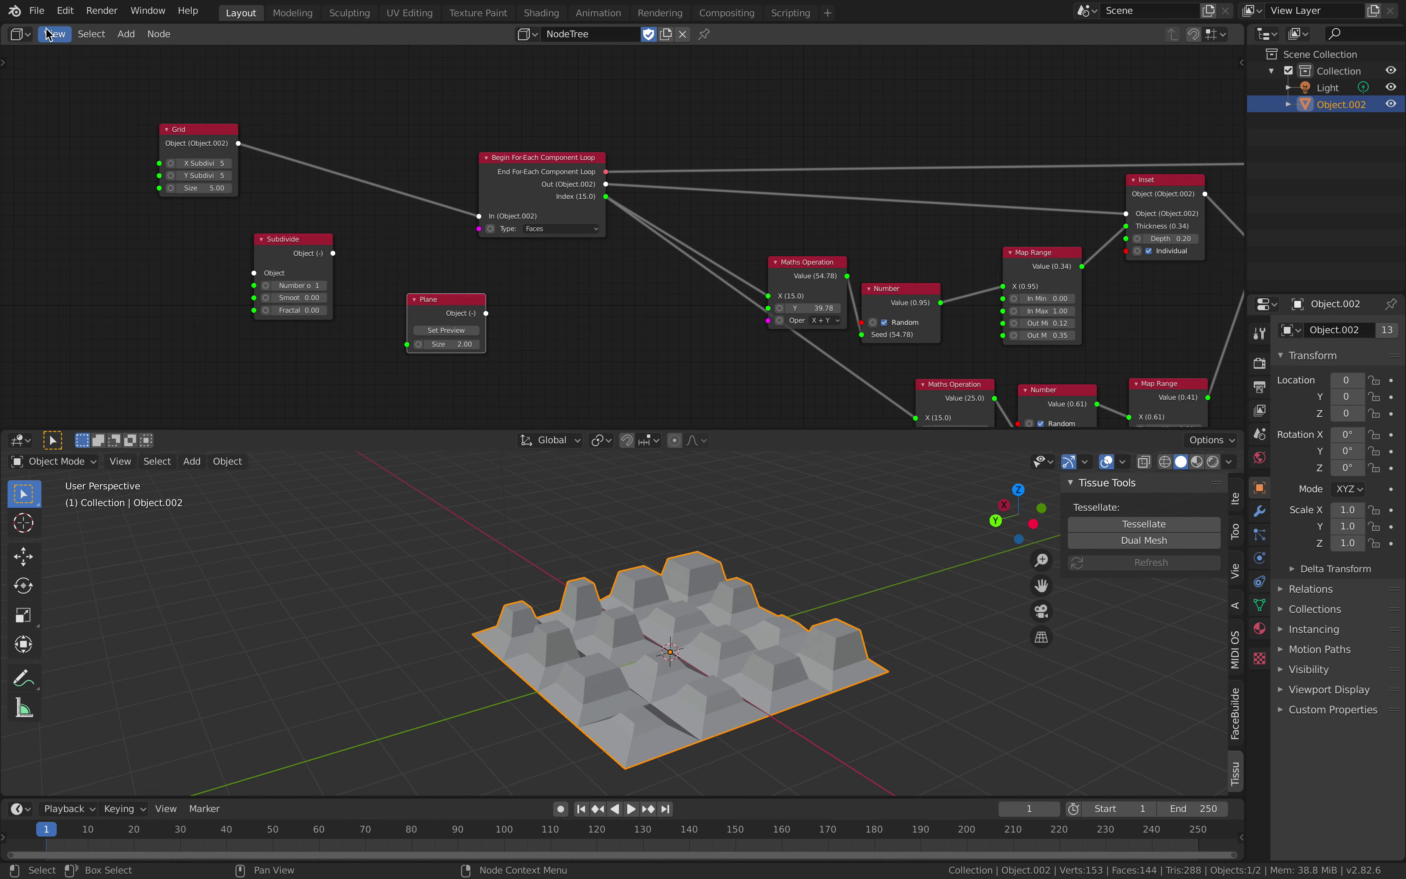
Save the file as demo_loopoverloop_001.blend in the 3Dmodels folder.
{"action": "left_click", "coordinate": [37, 11]}
{"action": "left_click", "coordinate": [104, 139]}
{"action": "left_click", "coordinate": [530, 707]}
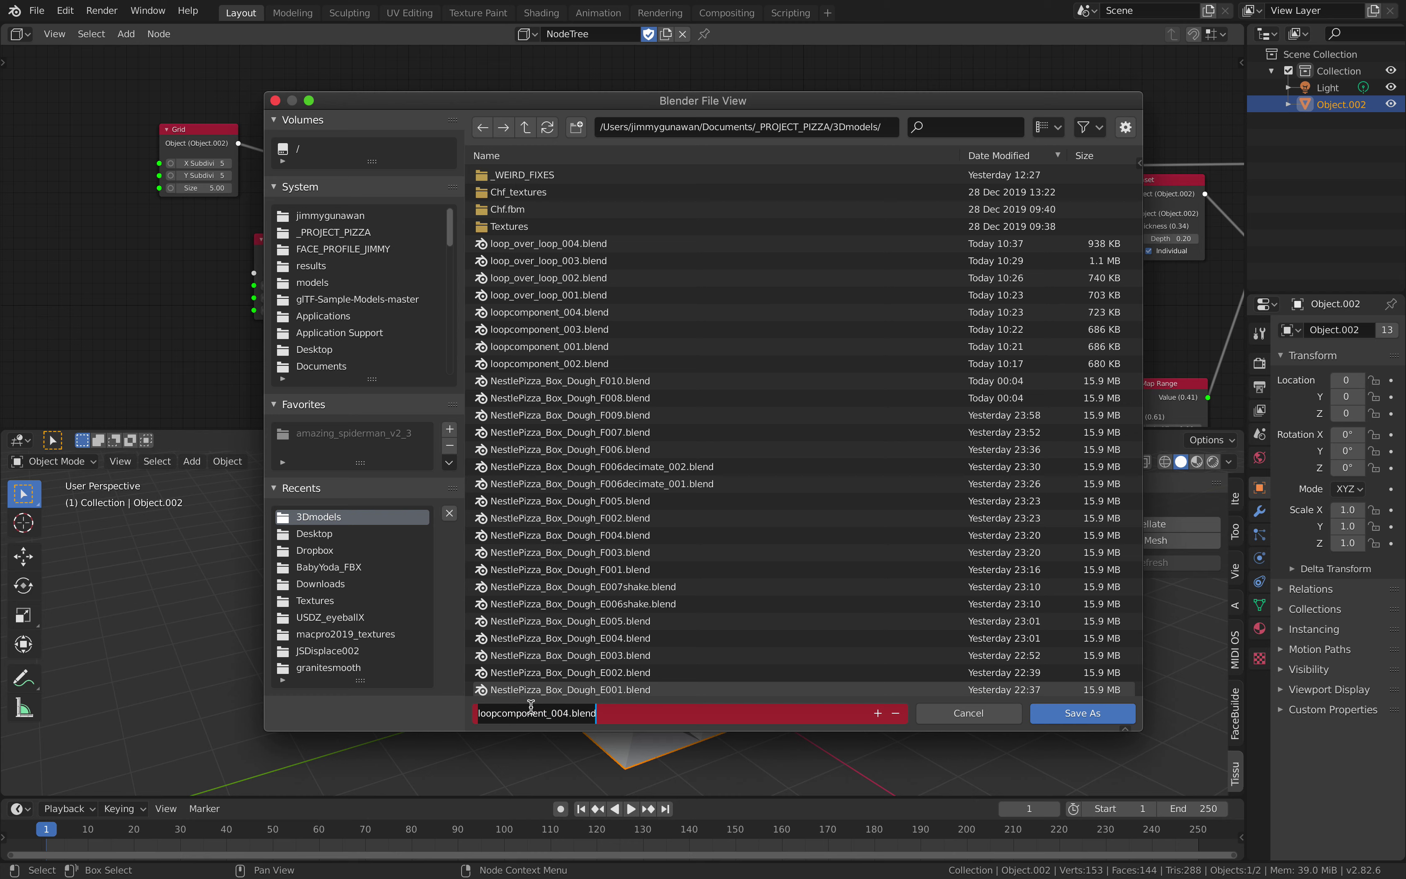
{"action": "left_click", "coordinate": [563, 713]}
{"action": "left_click_drag", "start_coordinate": [563, 712], "coordinate": [359, 685]}
{"action": "type", "text": "demo_"}
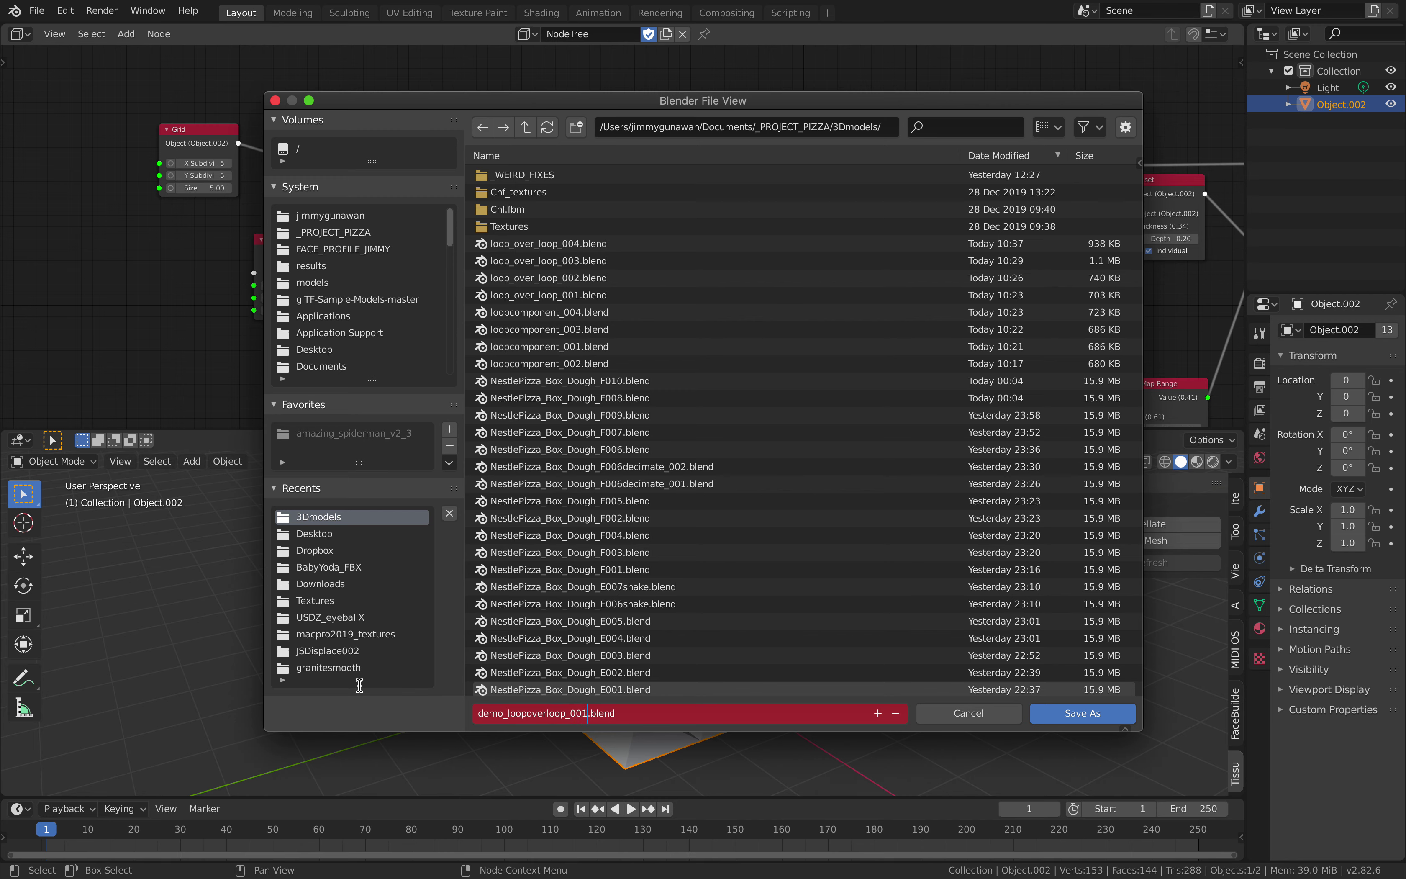
{"action": "key", "text": "Return"}
{"action": "left_click", "coordinate": [1074, 715]}
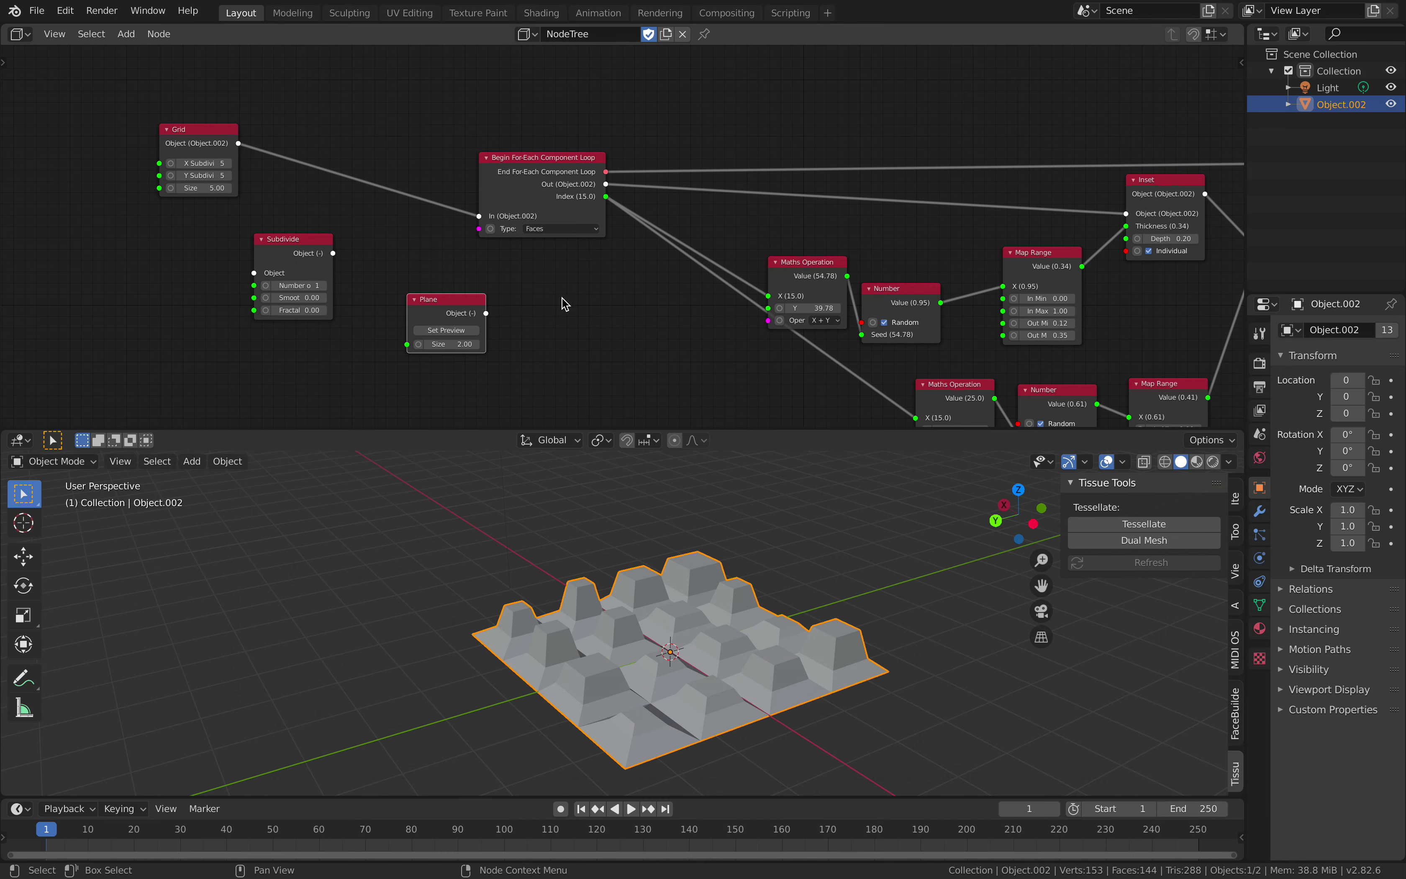
Arrange the Plane and Subdivide nodes below the Grid node and connect Plane to the loop's In socket instead of Grid.
{"action": "left_click_drag", "start_coordinate": [478, 304], "coordinate": [415, 272]}
{"action": "left_click_drag", "start_coordinate": [326, 272], "coordinate": [257, 230]}
{"action": "left_click_drag", "start_coordinate": [383, 268], "coordinate": [478, 216]}
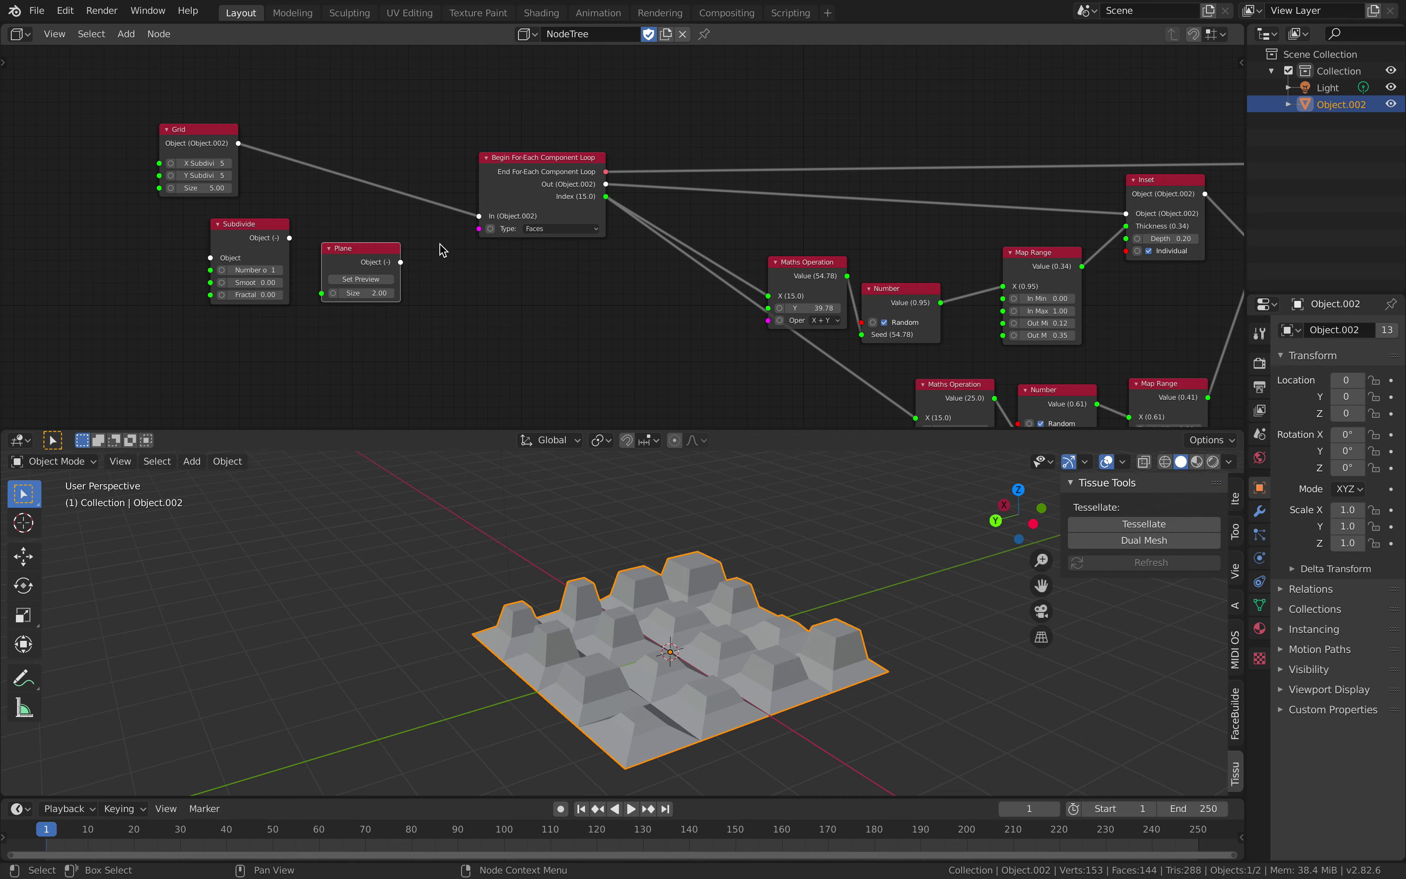
{"action": "left_click_drag", "start_coordinate": [401, 262], "coordinate": [479, 215]}
Delete the old grid-based mesh object from the scene.
{"action": "middle_click_drag", "start_coordinate": [627, 575], "coordinate": [648, 624]}
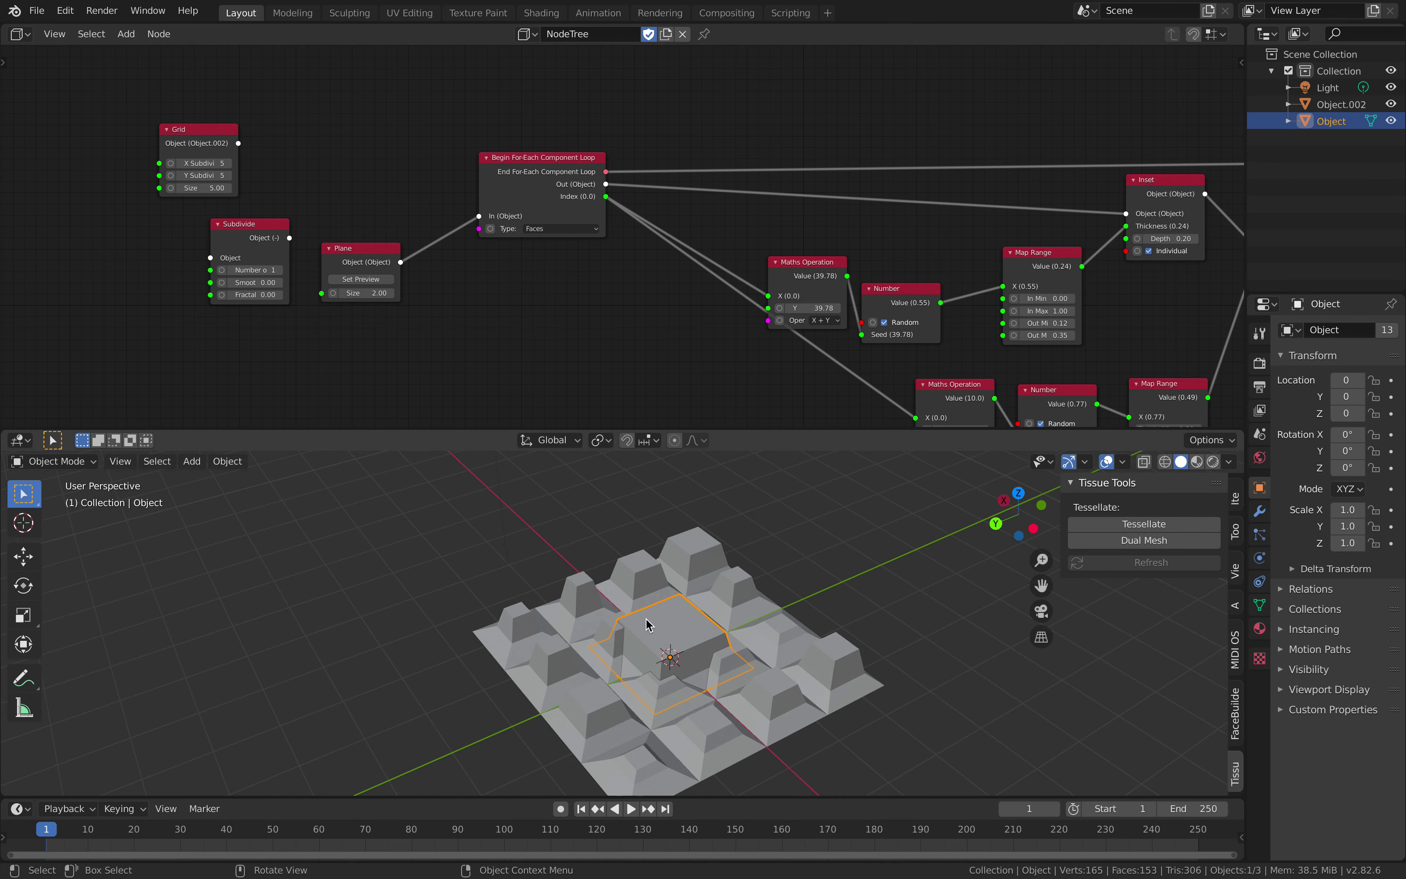
{"action": "left_click", "coordinate": [758, 602]}
{"action": "key", "text": "Delete"}
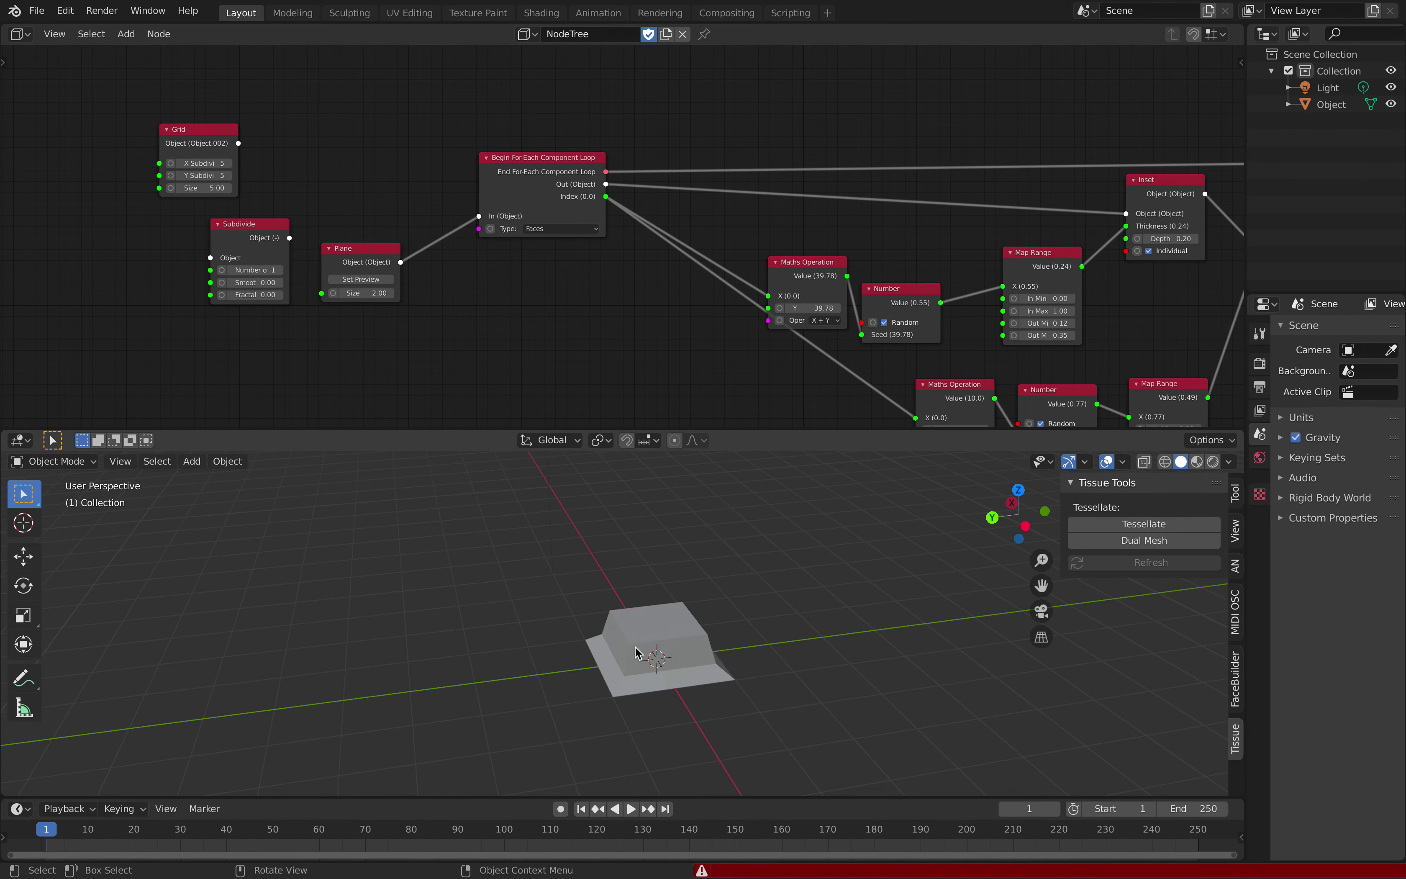
Set the Plane node's size to 2.82 and insert the Subdivide node between Plane and the Begin For-Each Component Loop node.
{"action": "mouse_move", "coordinate": [361, 250]}
{"action": "left_mouse_down"}
{"action": "mouse_move", "coordinate": [341, 201]}
{"action": "mouse_move", "coordinate": [372, 245]}
{"action": "left_mouse_up"}
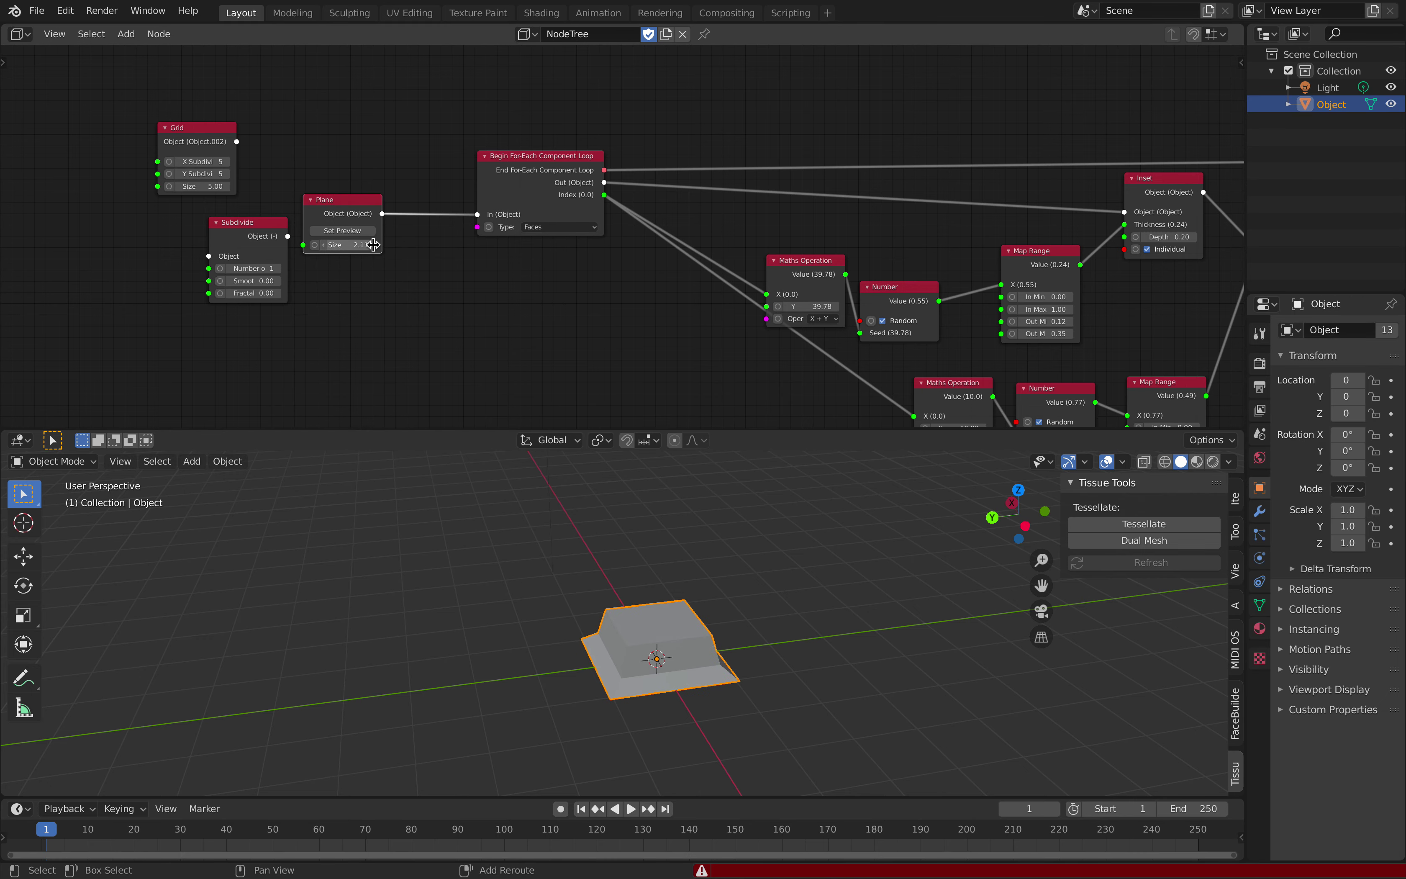
{"action": "left_click_drag", "start_coordinate": [473, 257], "coordinate": [477, 257]}
{"action": "left_click_drag", "start_coordinate": [229, 233], "coordinate": [316, 97]}
{"action": "left_click_drag", "start_coordinate": [346, 206], "coordinate": [284, 252]}
{"action": "left_click_drag", "start_coordinate": [318, 110], "coordinate": [386, 234]}
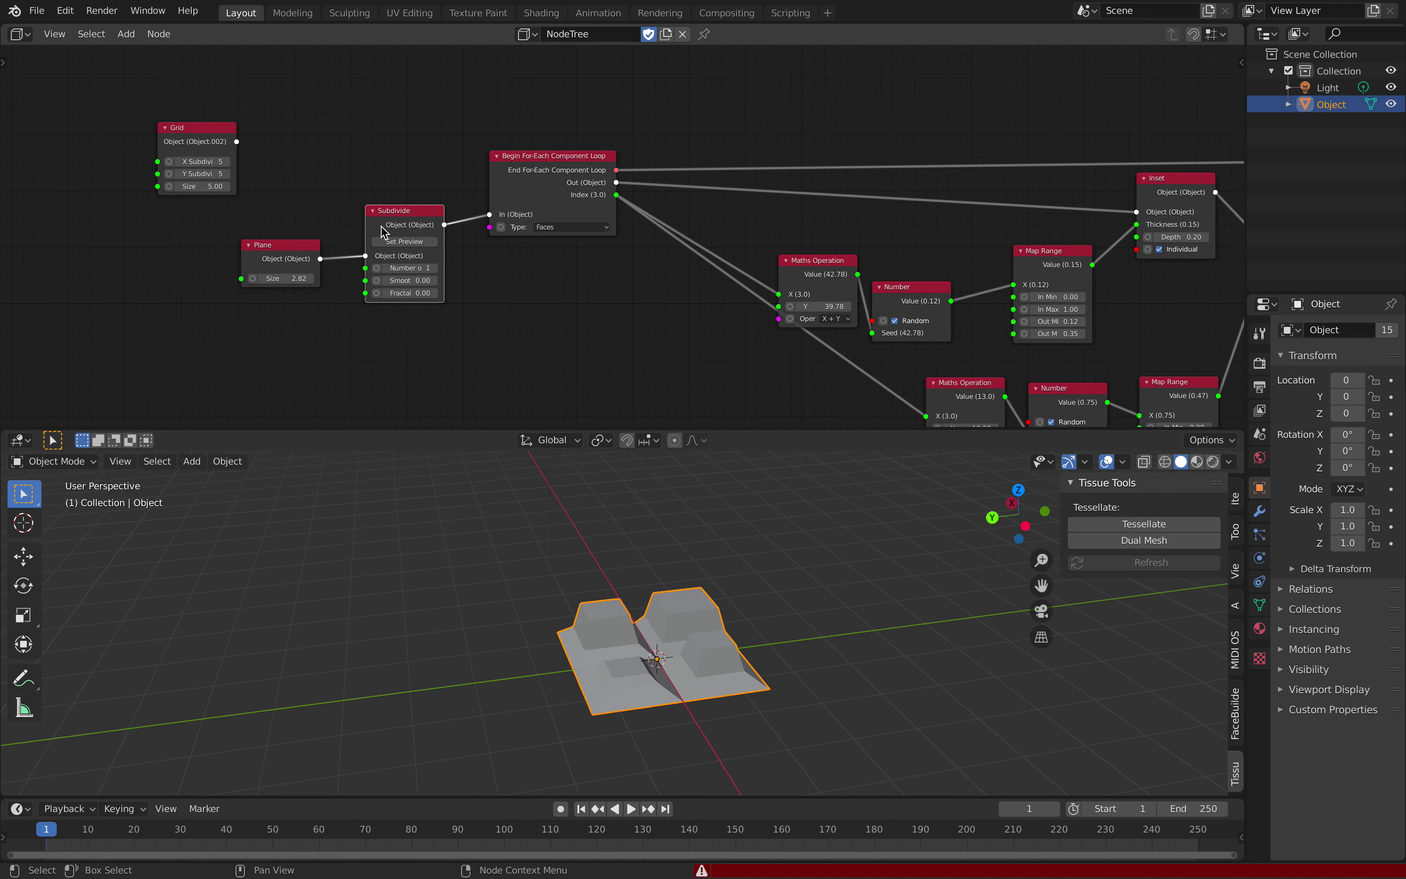
Set the Subdivide node's number of cuts to 2 and inspect the resulting mesh.
{"action": "scroll", "coordinate": [455, 355], "scroll_direction": "up", "scroll_amount": 1}
{"action": "middle_click_drag", "start_coordinate": [663, 620], "coordinate": [648, 623]}
{"action": "scroll", "coordinate": [647, 623], "scroll_direction": "up", "scroll_amount": 1}
{"action": "left_click_drag", "start_coordinate": [397, 228], "coordinate": [385, 192]}
{"action": "left_click", "coordinate": [409, 235]}
{"action": "middle_click_drag", "start_coordinate": [694, 549], "coordinate": [388, 550]}
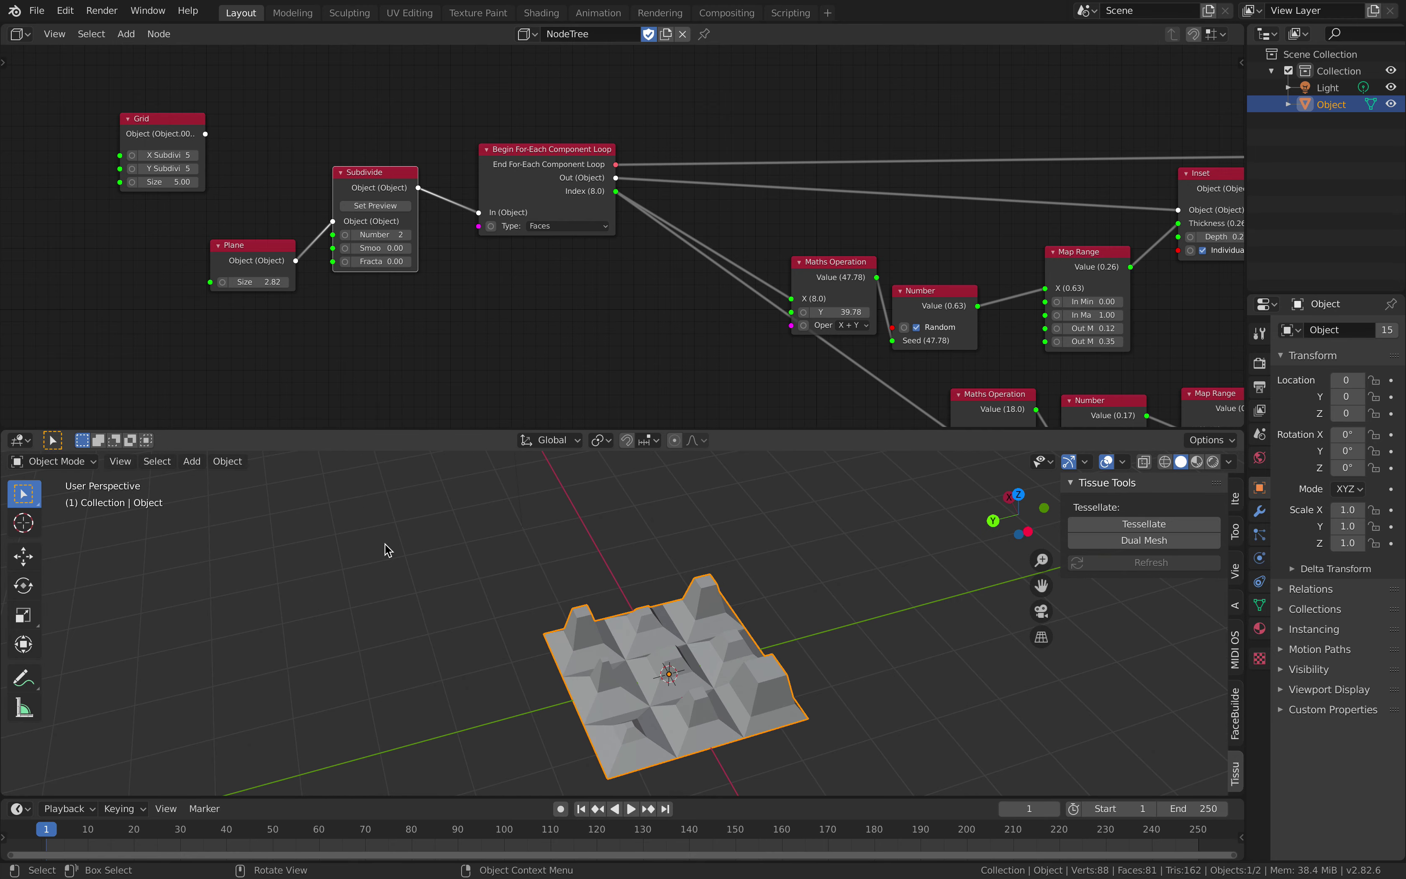
Try 3 cuts on the Subdivide node and view the mesh from another angle.
{"action": "middle_click_drag", "start_coordinate": [606, 528], "coordinate": [442, 541]}
{"action": "middle_click_drag", "start_coordinate": [482, 297], "coordinate": [457, 295]}
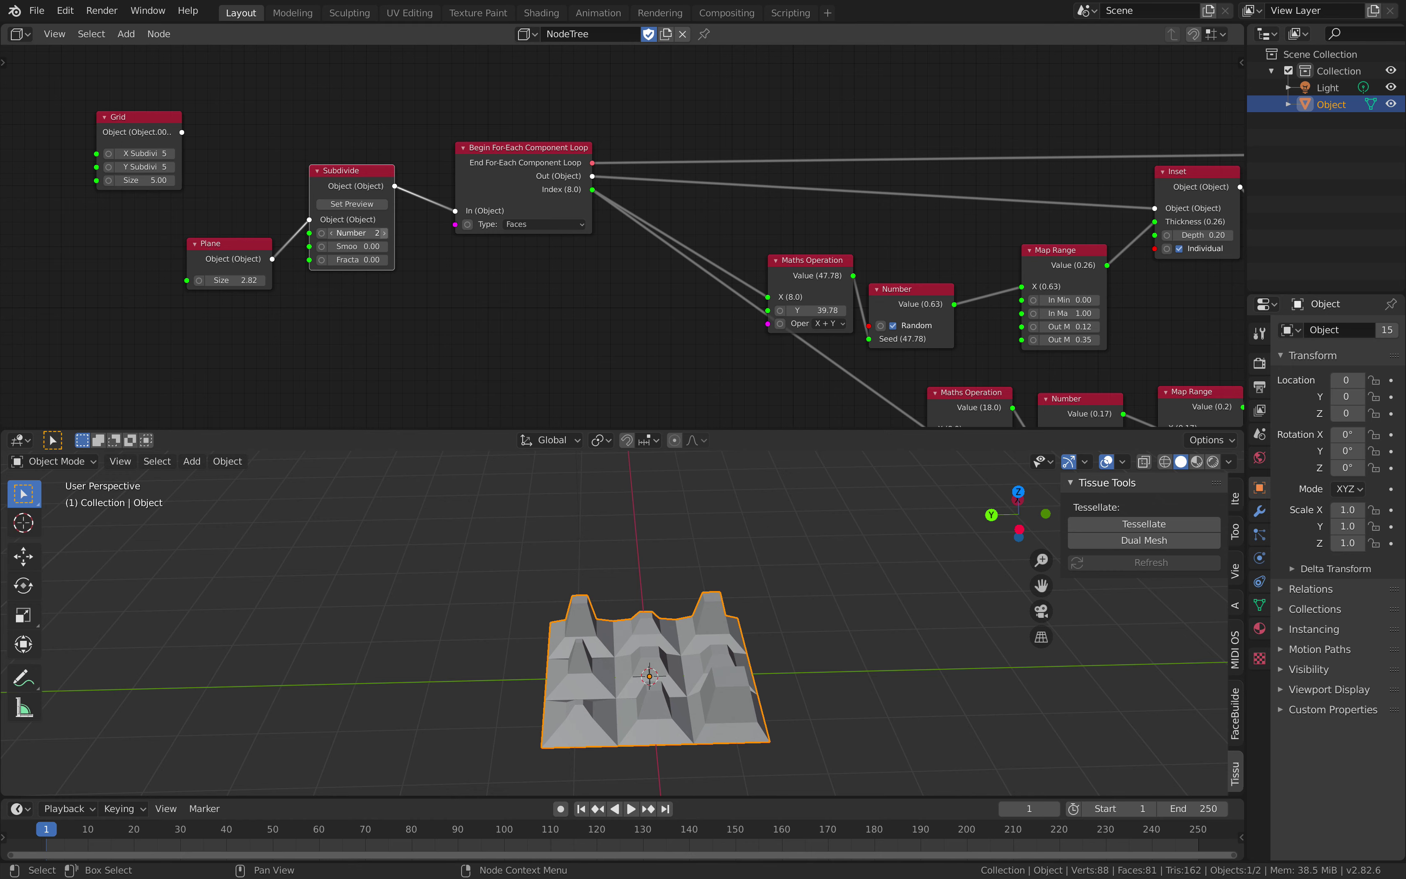
{"action": "left_click", "coordinate": [384, 233]}
{"action": "middle_click_drag", "start_coordinate": [585, 546], "coordinate": [538, 576]}
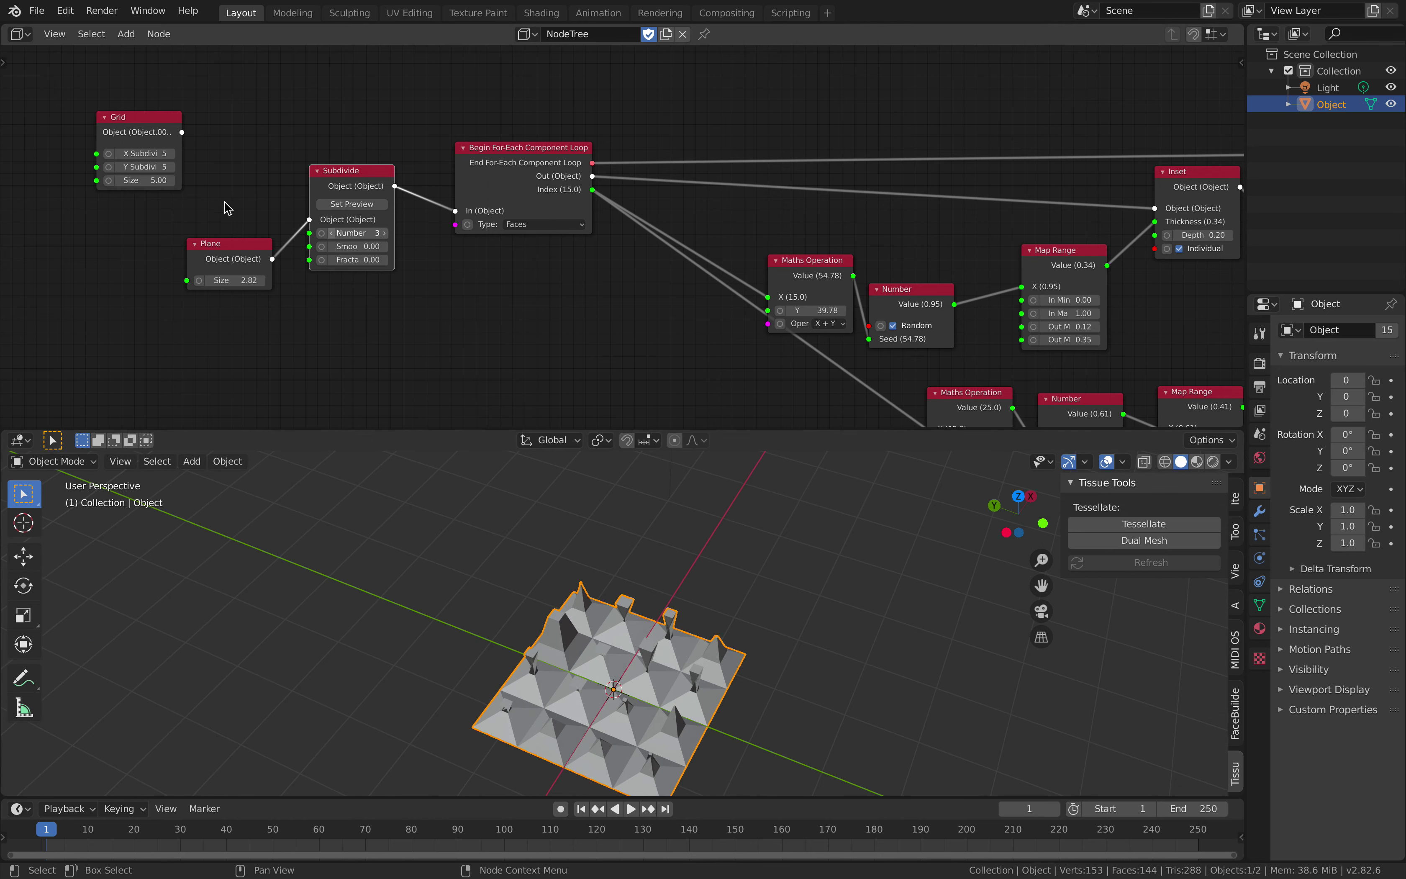
Delete the unused Grid node and move the Plane node up beside the Subdivide node.
{"action": "left_click_drag", "start_coordinate": [117, 119], "coordinate": [94, 117]}
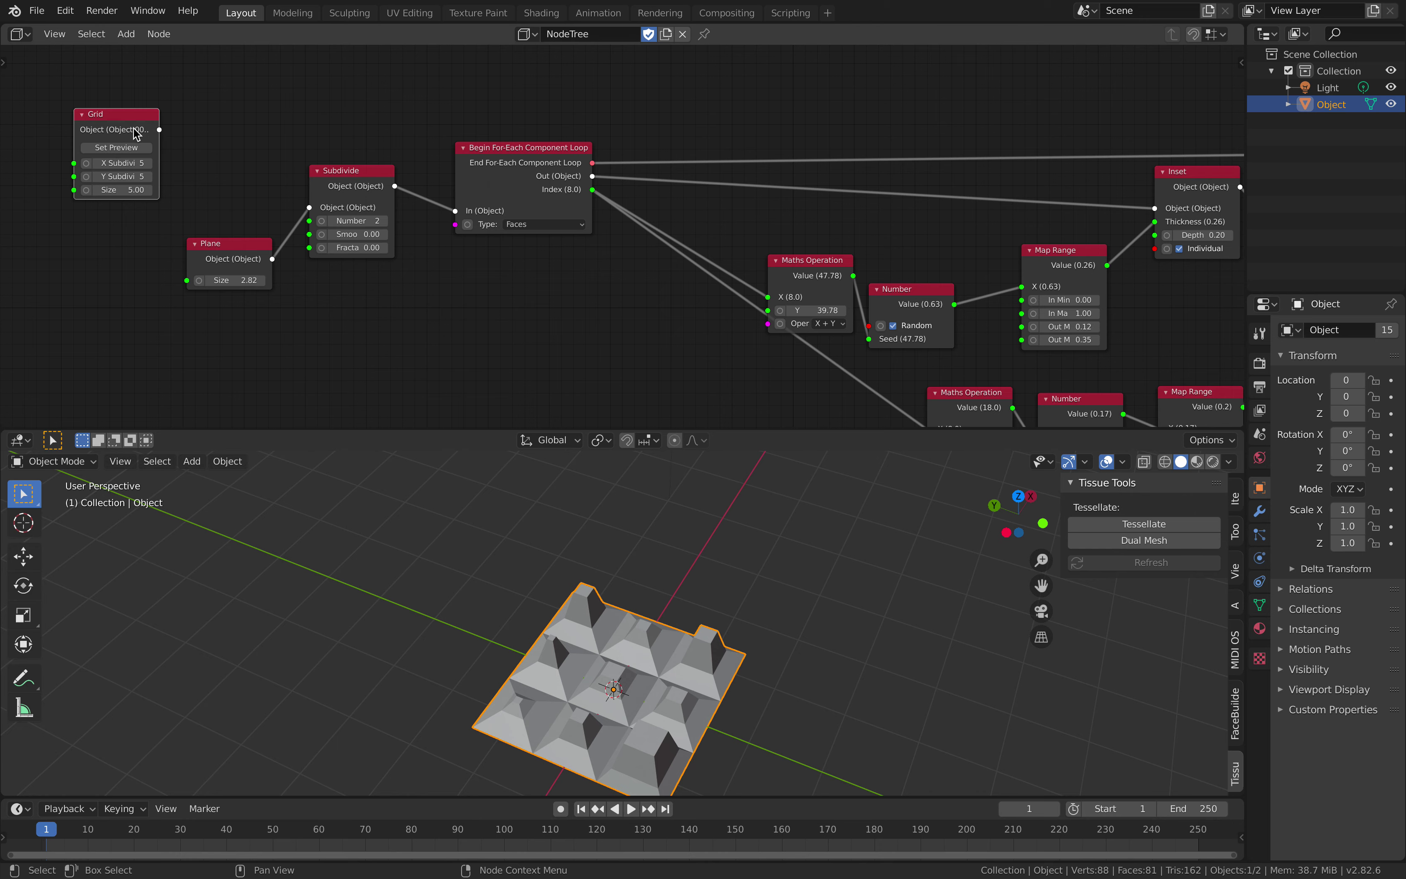
{"action": "key", "text": "x"}
{"action": "left_click_drag", "start_coordinate": [243, 249], "coordinate": [181, 164]}
Add a Cube node below the Plane node and connect it to the Subdivide node's Object input.
{"action": "key", "text": "shift+a"}
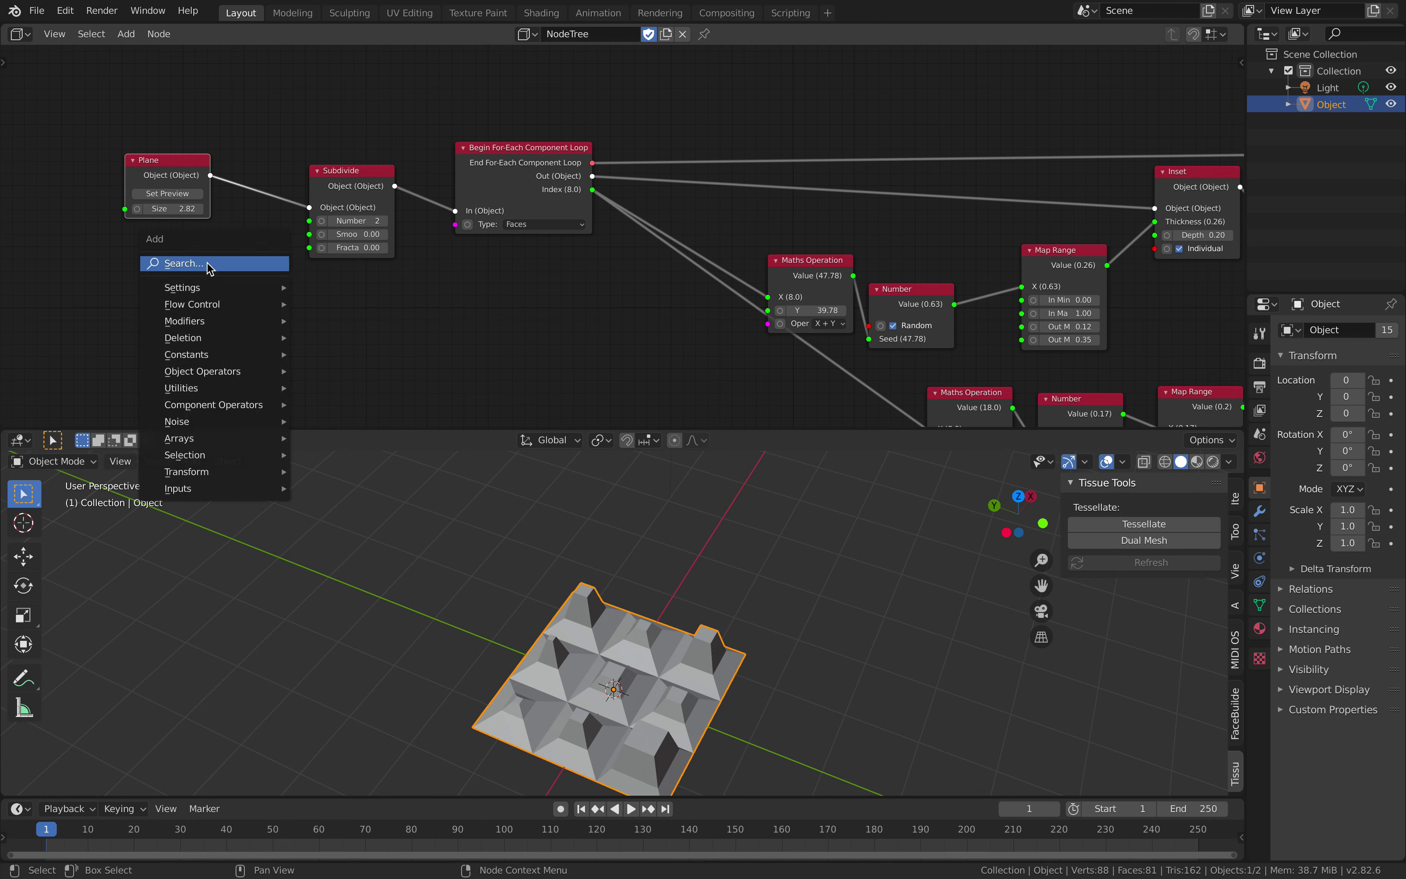
{"action": "left_click", "coordinate": [208, 264]}
{"action": "type", "text": "cube"}
{"action": "key", "text": "Return"}
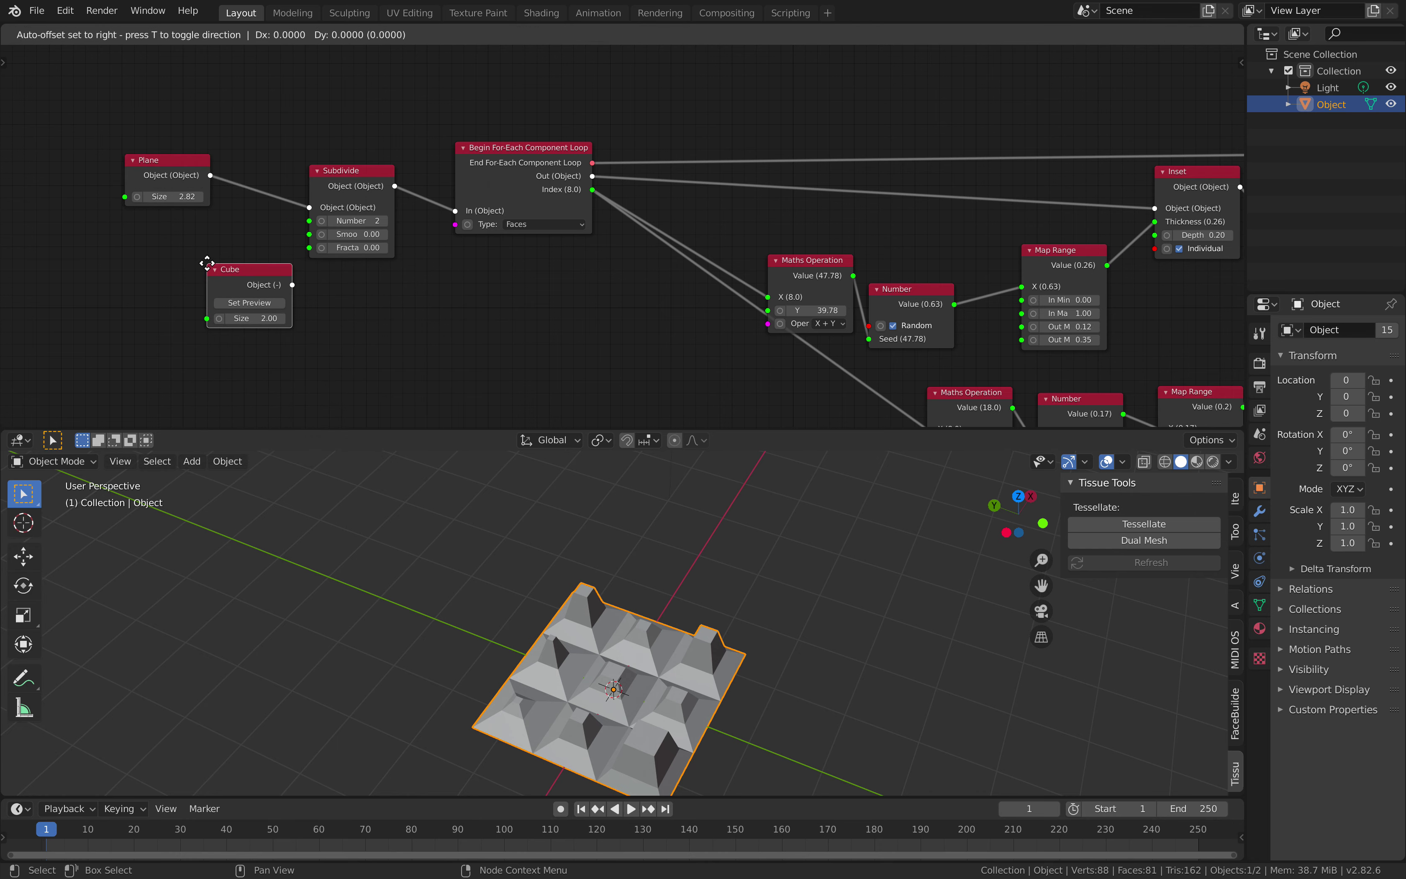
{"action": "left_click", "coordinate": [228, 254]}
{"action": "left_click_drag", "start_coordinate": [281, 269], "coordinate": [312, 235]}
Set the Subdivide node's number of cuts to 1 for the cube.
{"action": "middle_click_drag", "start_coordinate": [604, 552], "coordinate": [583, 503]}
{"action": "middle_click_drag", "start_coordinate": [647, 656], "coordinate": [648, 594]}
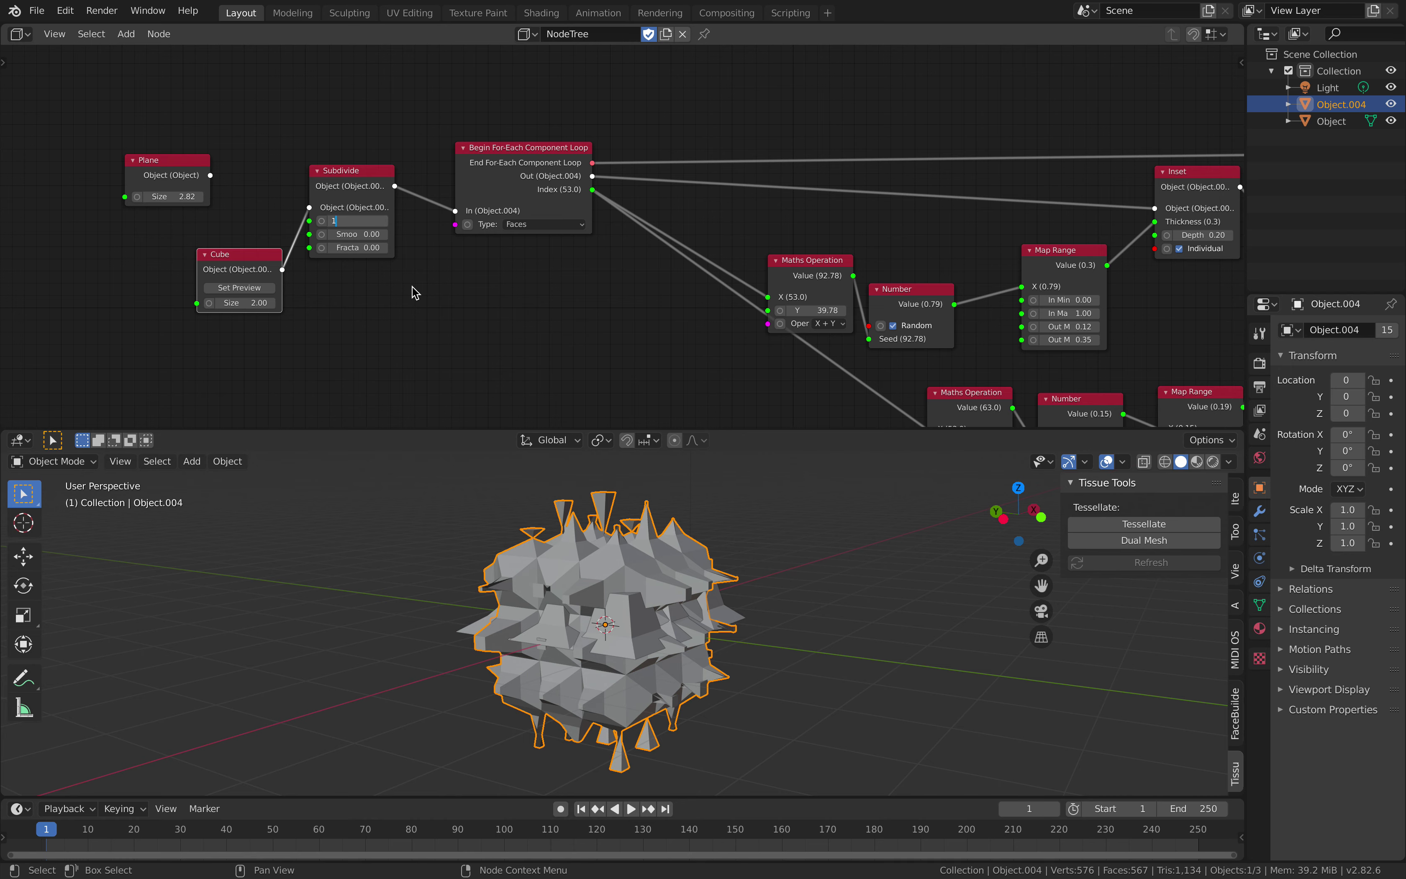
{"action": "key", "text": "Return"}
{"action": "scroll", "coordinate": [353, 245], "scroll_direction": "up", "scroll_amount": 1}
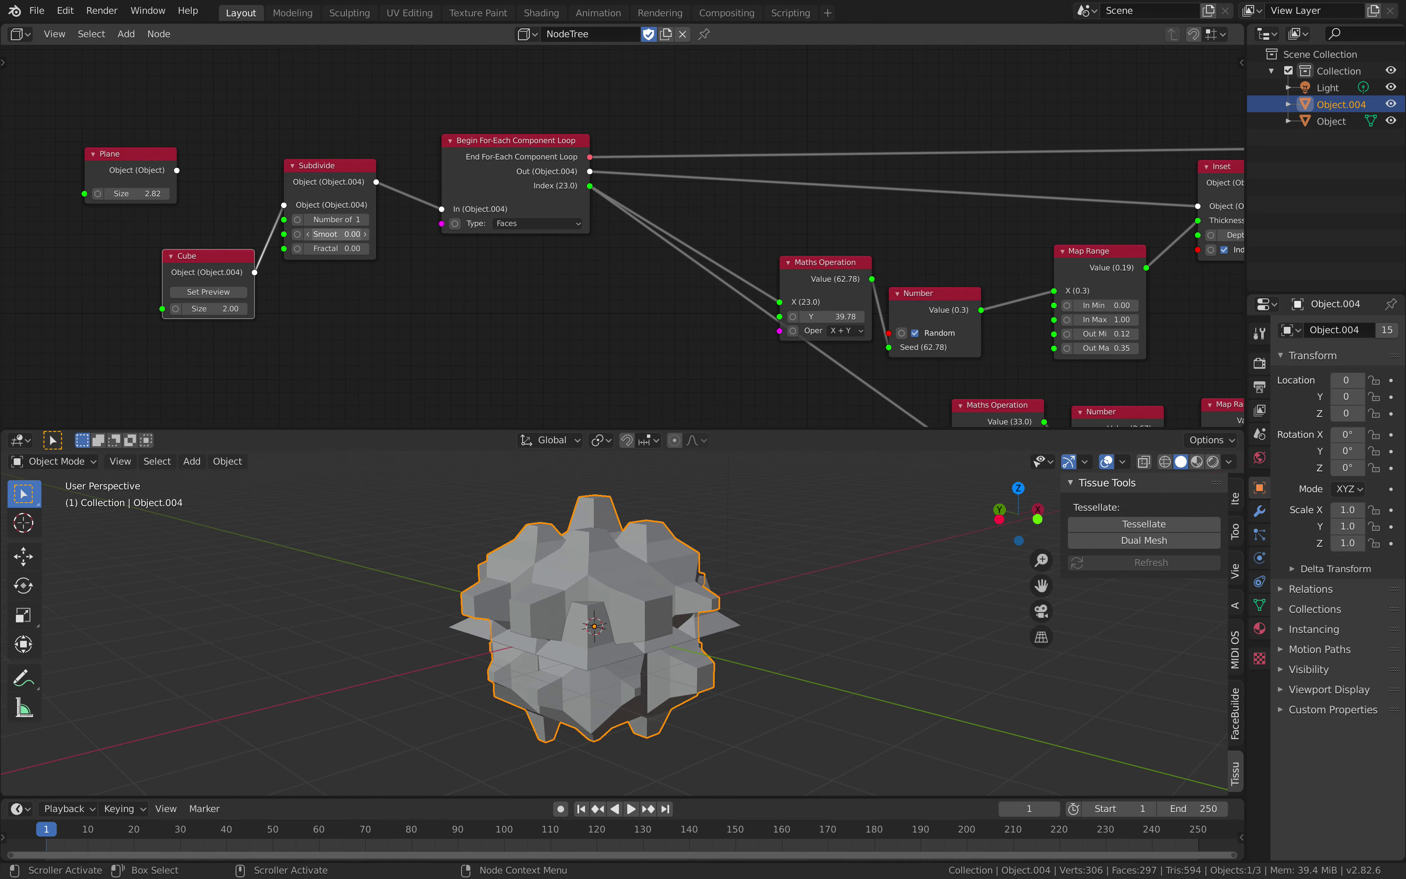
Try a smoothness of 1.00 on the Subdivide node.
{"action": "left_click_drag", "start_coordinate": [356, 233], "coordinate": [364, 232]}
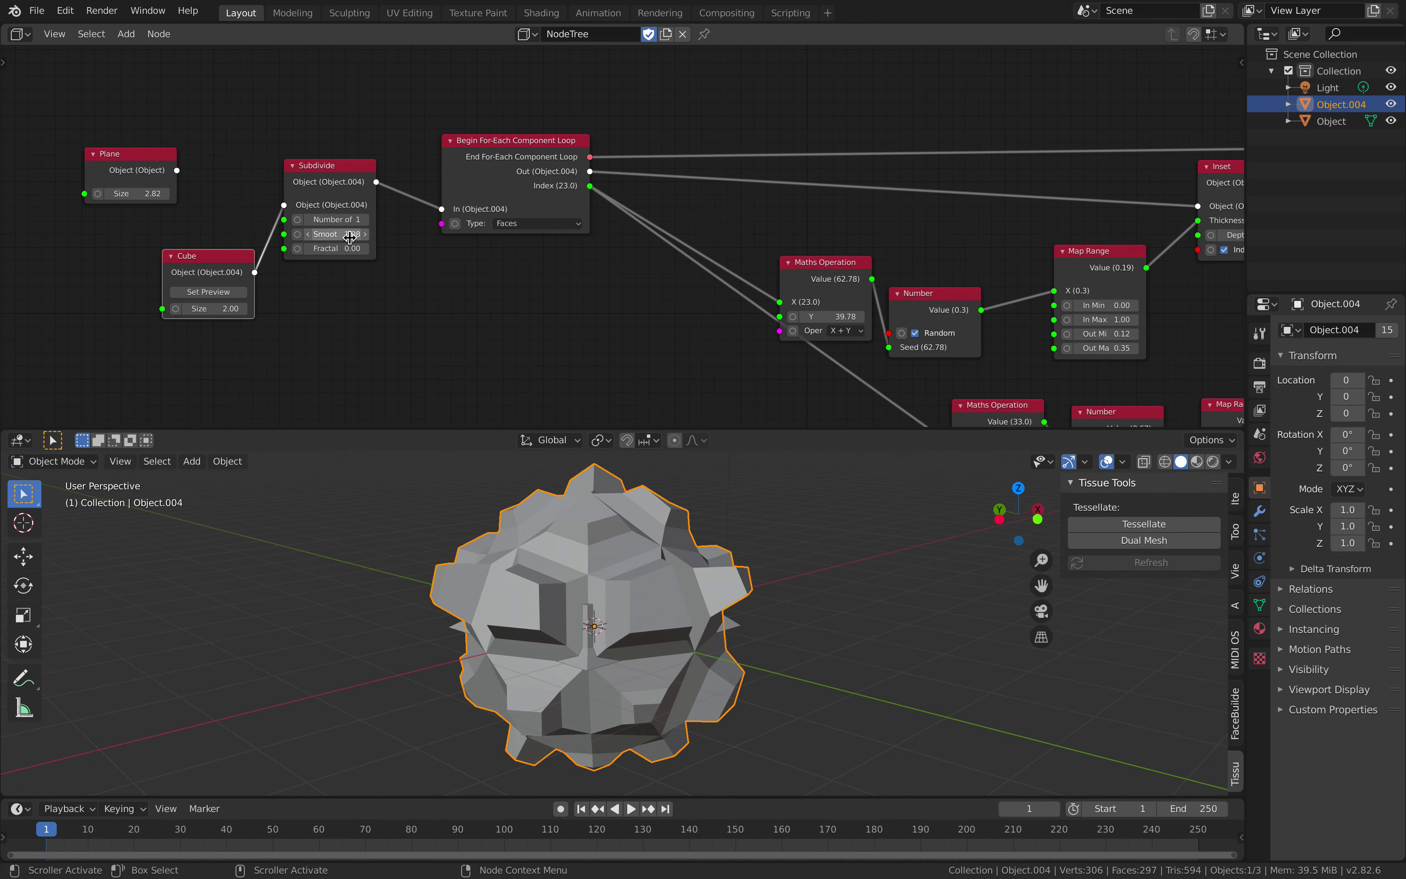
{"action": "key", "text": "Return"}
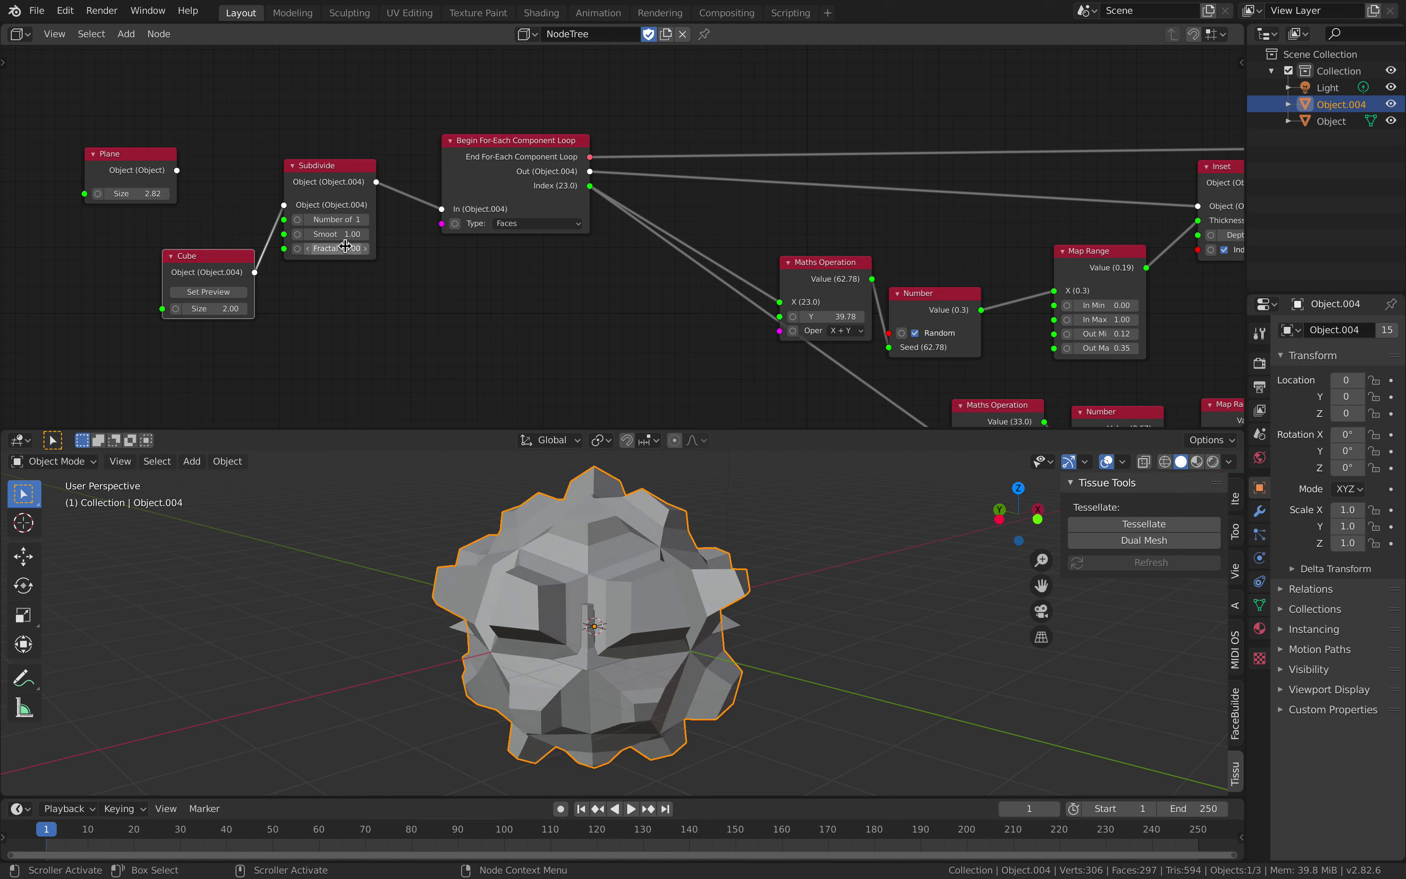
{"action": "key", "text": "Return"}
Enable cavity shading in the 3D viewport and hide its sidebar.
{"action": "middle_click_drag", "start_coordinate": [746, 654], "coordinate": [775, 651]}
{"action": "left_click", "coordinate": [1229, 463]}
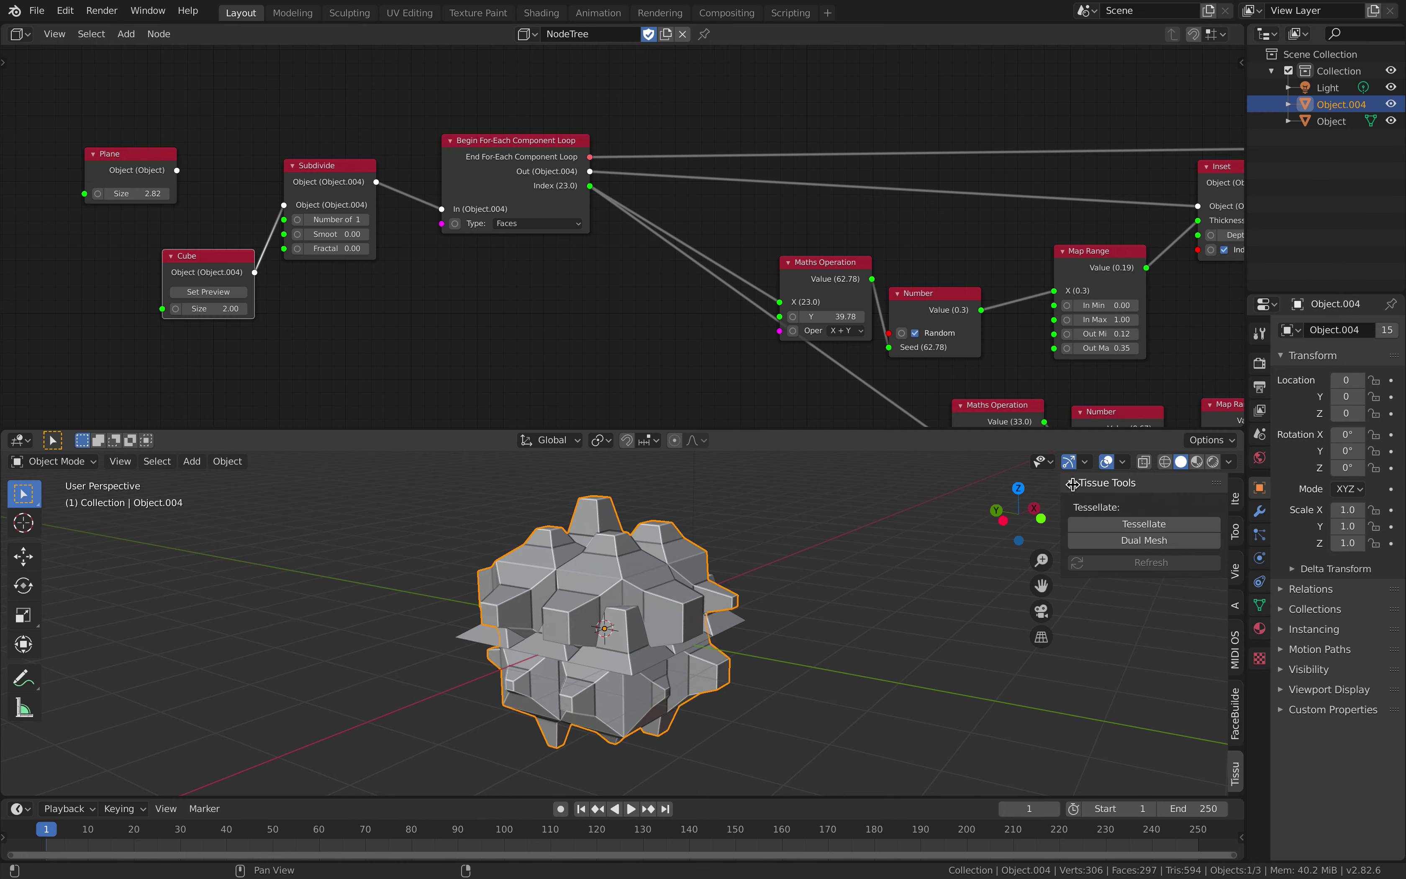
{"action": "key", "text": "n"}
Save the scene with Save As in the 3Dmodels folder.
{"action": "left_click", "coordinate": [37, 10]}
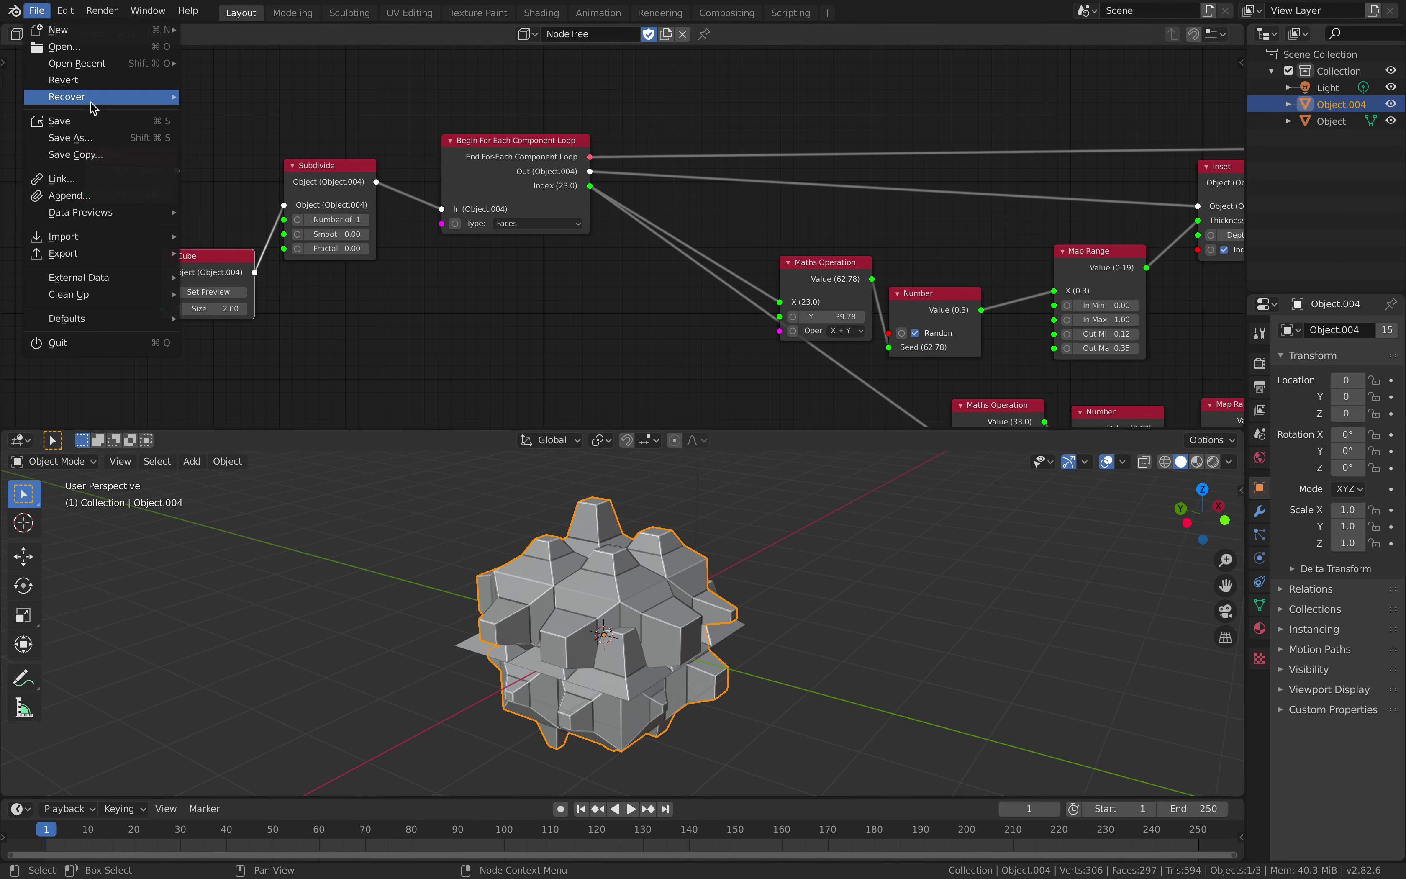
{"action": "left_click", "coordinate": [37, 10]}
{"action": "left_click", "coordinate": [70, 138]}
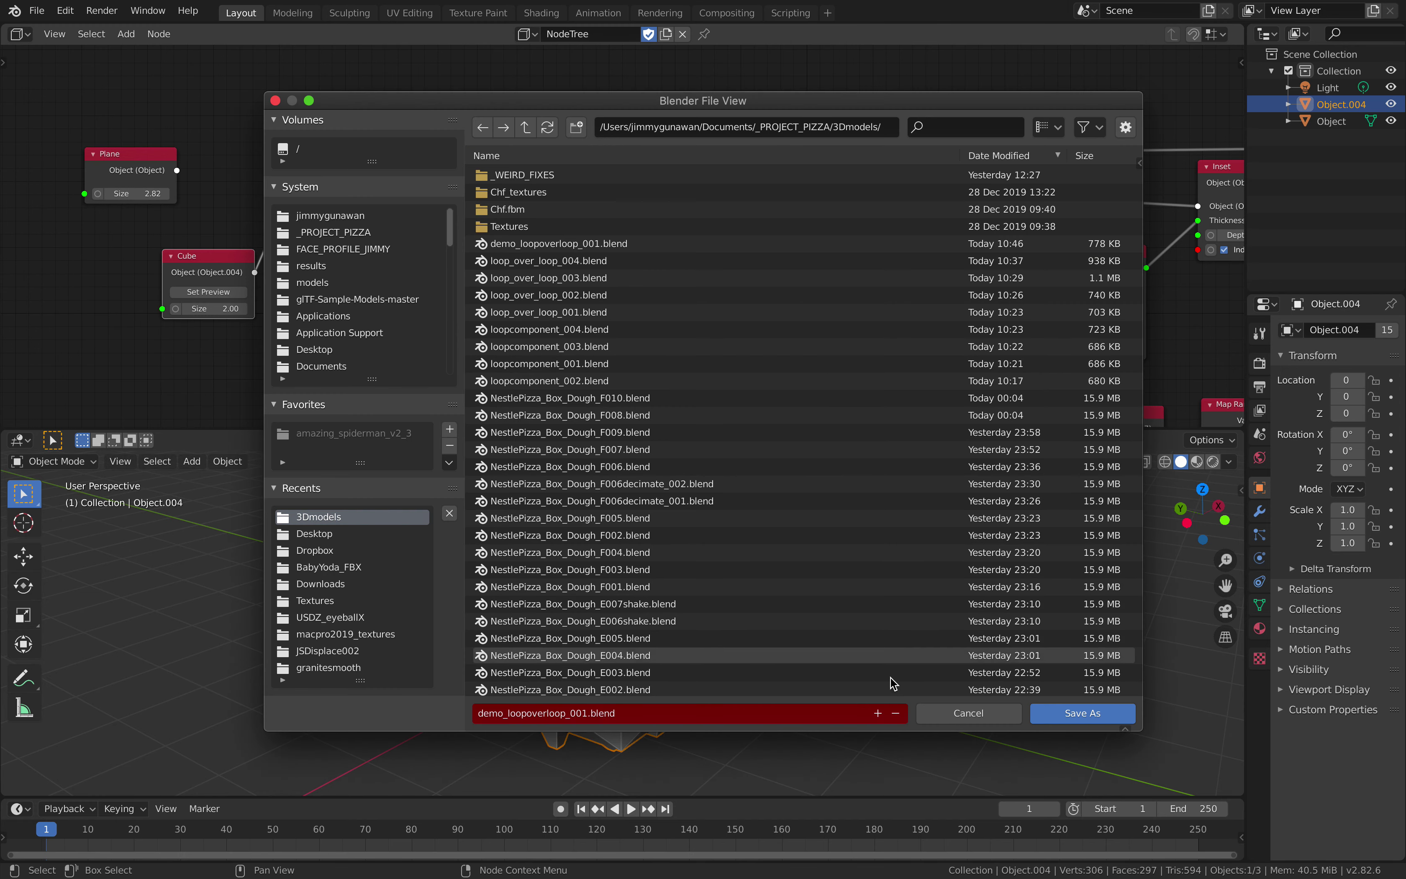
{"action": "left_click", "coordinate": [1083, 712]}
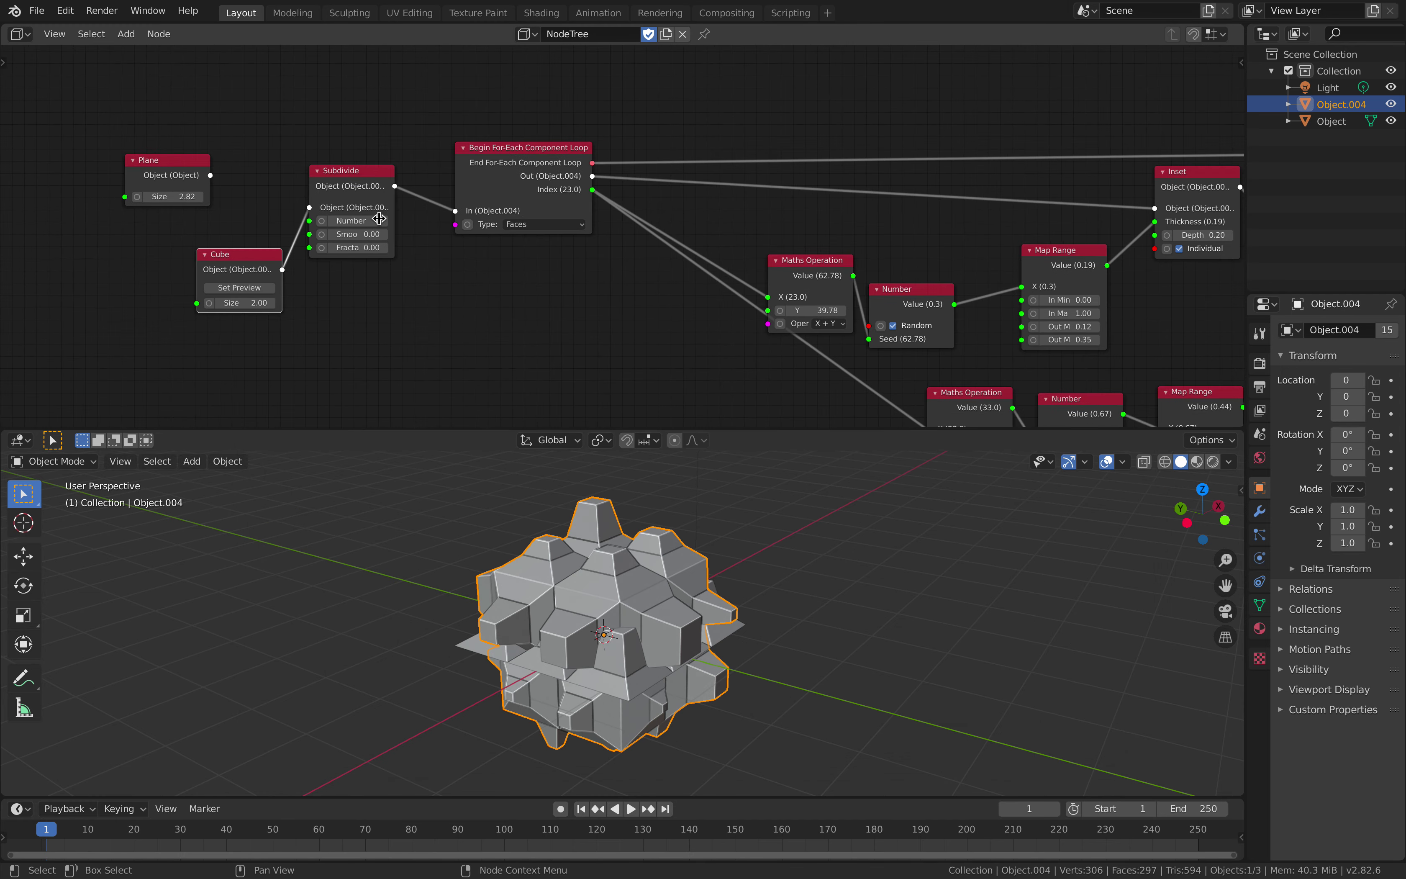
Move the Cube, Plane and Subdivide nodes farther from the Begin For-Each Component Loop node.
{"action": "left_click_drag", "start_coordinate": [249, 259], "coordinate": [190, 247]}
{"action": "left_click_drag", "start_coordinate": [150, 158], "coordinate": [91, 107]}
{"action": "left_click_drag", "start_coordinate": [340, 172], "coordinate": [303, 183]}
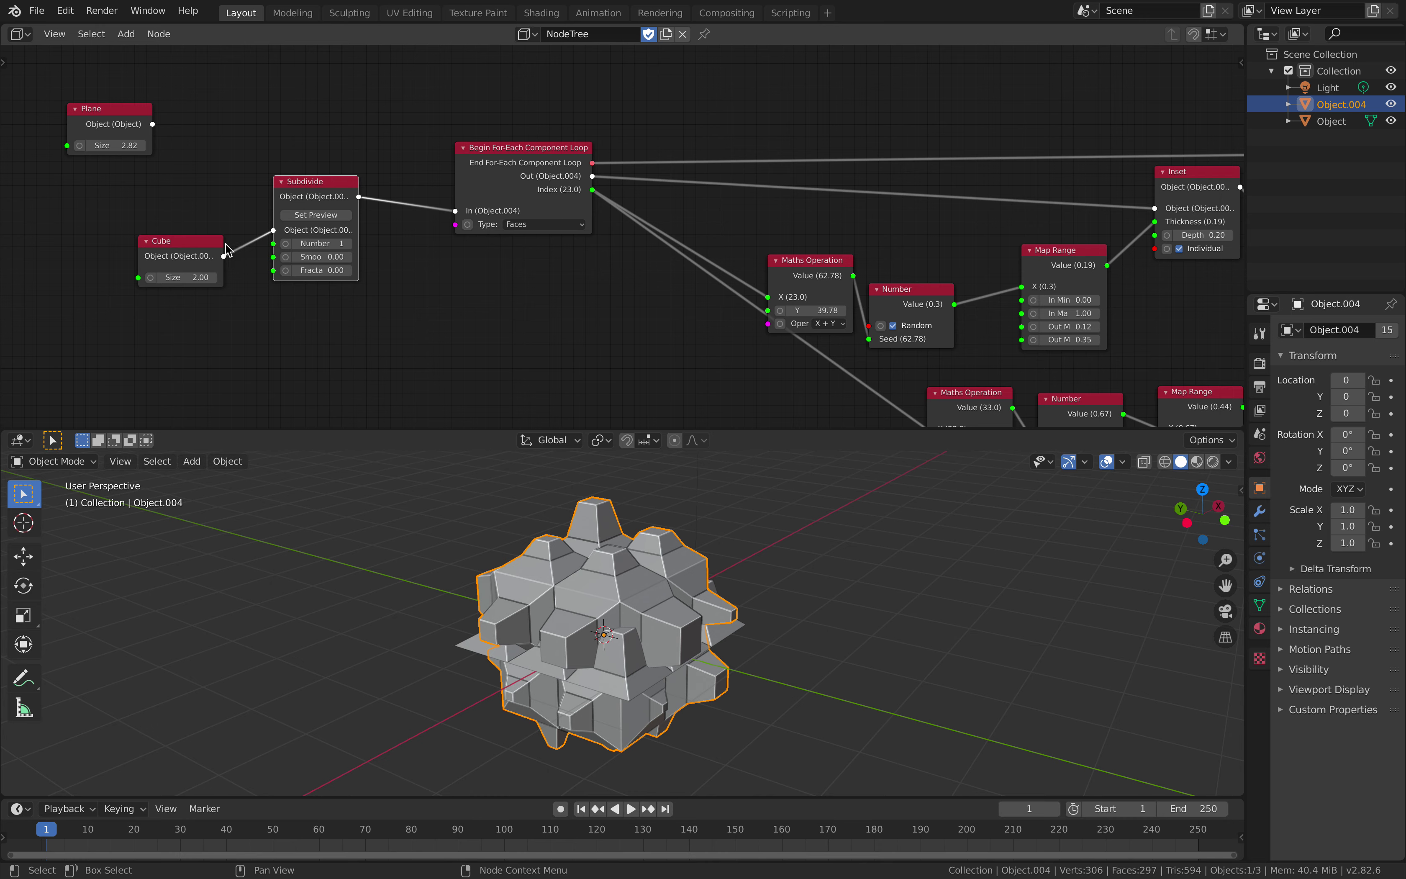
Move the Cube and Subdivide nodes away from the loop nodes to widen the gap, and save the scene.
{"action": "left_click_drag", "start_coordinate": [183, 242], "coordinate": [132, 235]}
{"action": "left_click_drag", "start_coordinate": [310, 202], "coordinate": [247, 202]}
{"action": "key", "text": "ctrl+s"}
Insert a Select Random node on the link between Subdivide and Begin For-Each Component Loop.
{"action": "key", "text": "F3"}
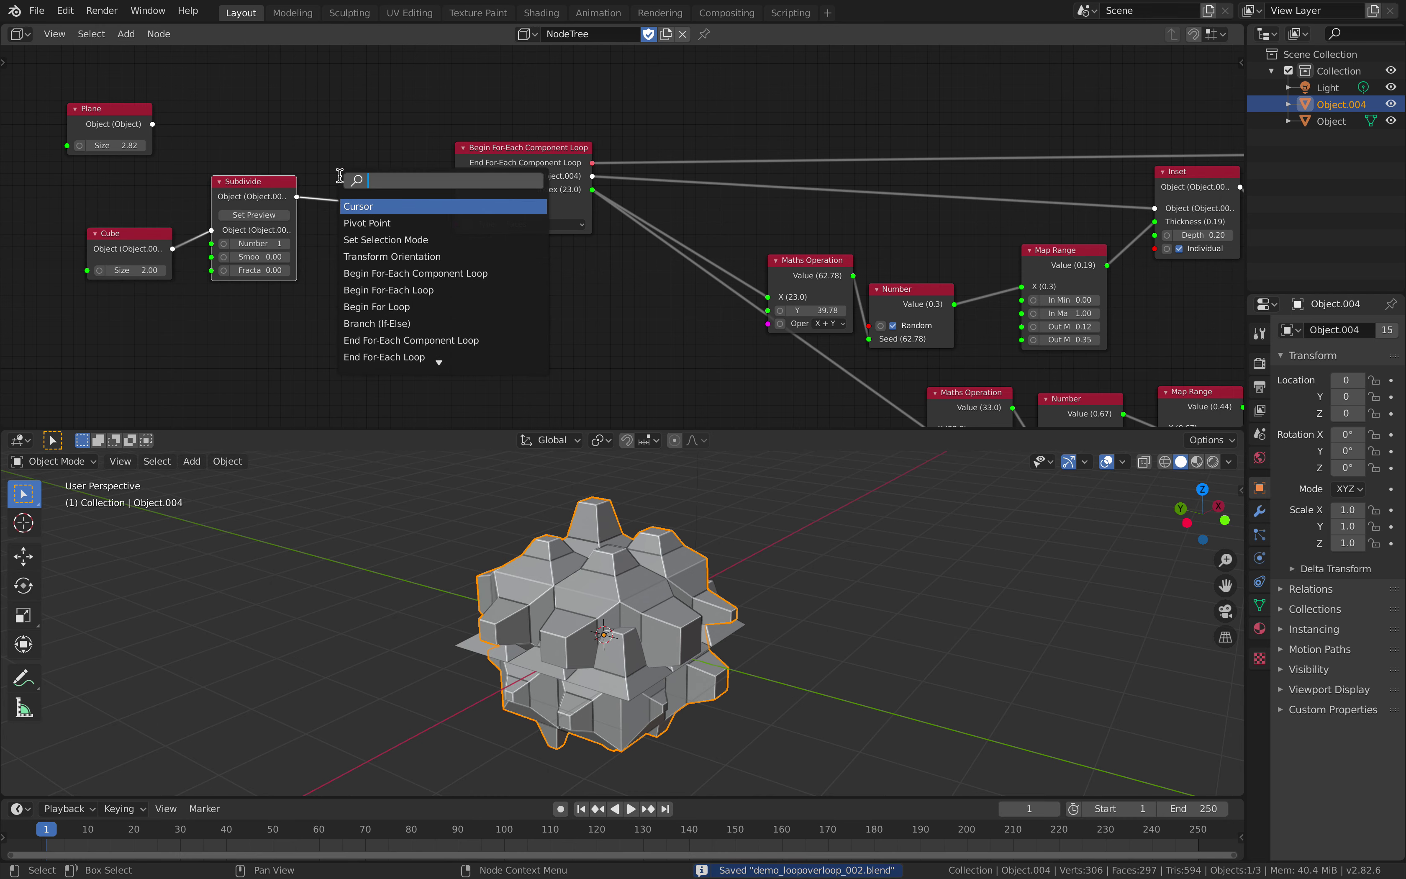
{"action": "type", "text": "random"}
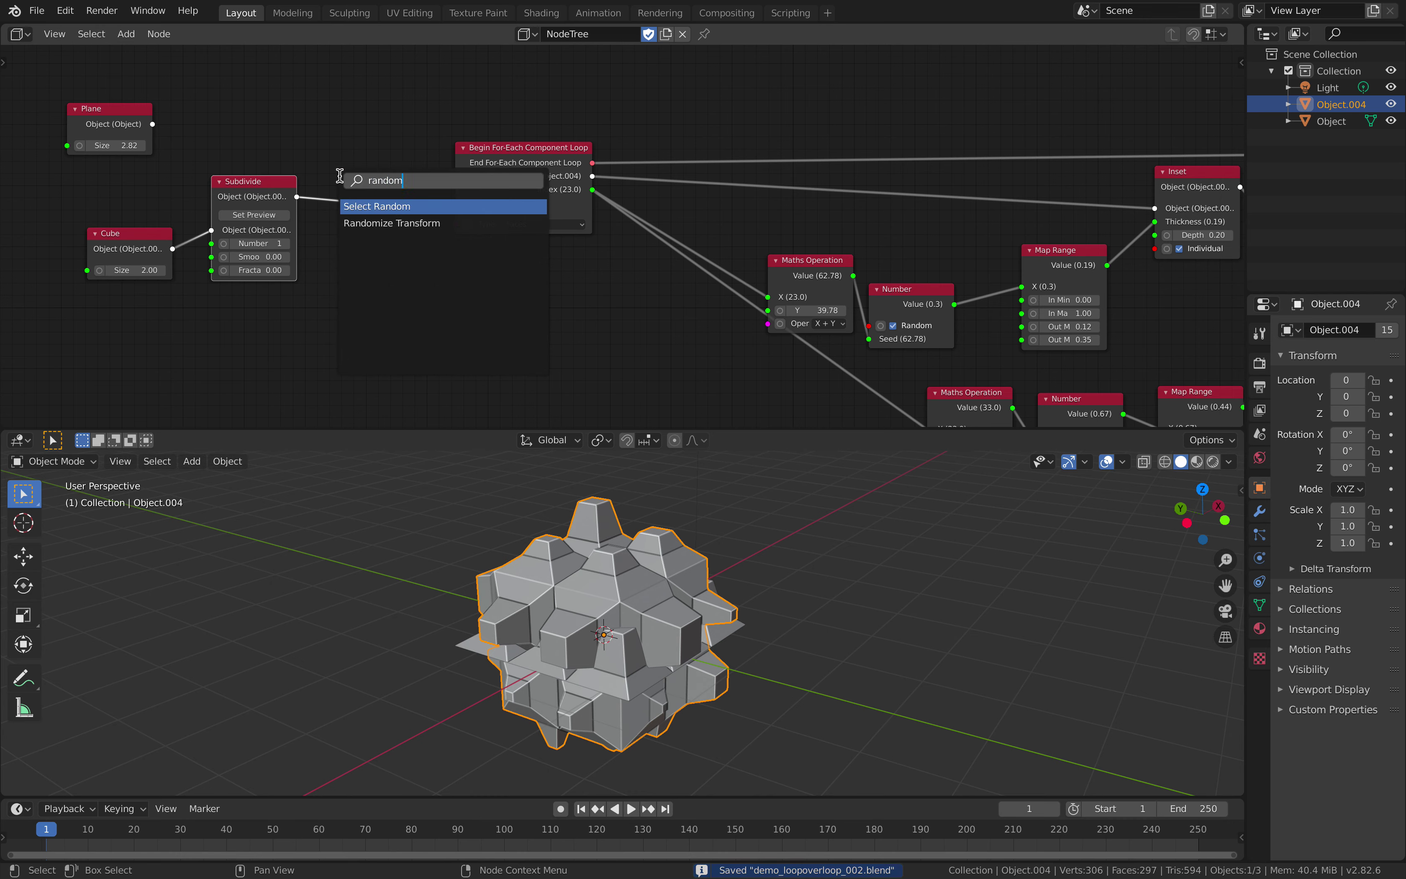
{"action": "left_click", "coordinate": [373, 200]}
{"action": "left_click", "coordinate": [410, 251]}
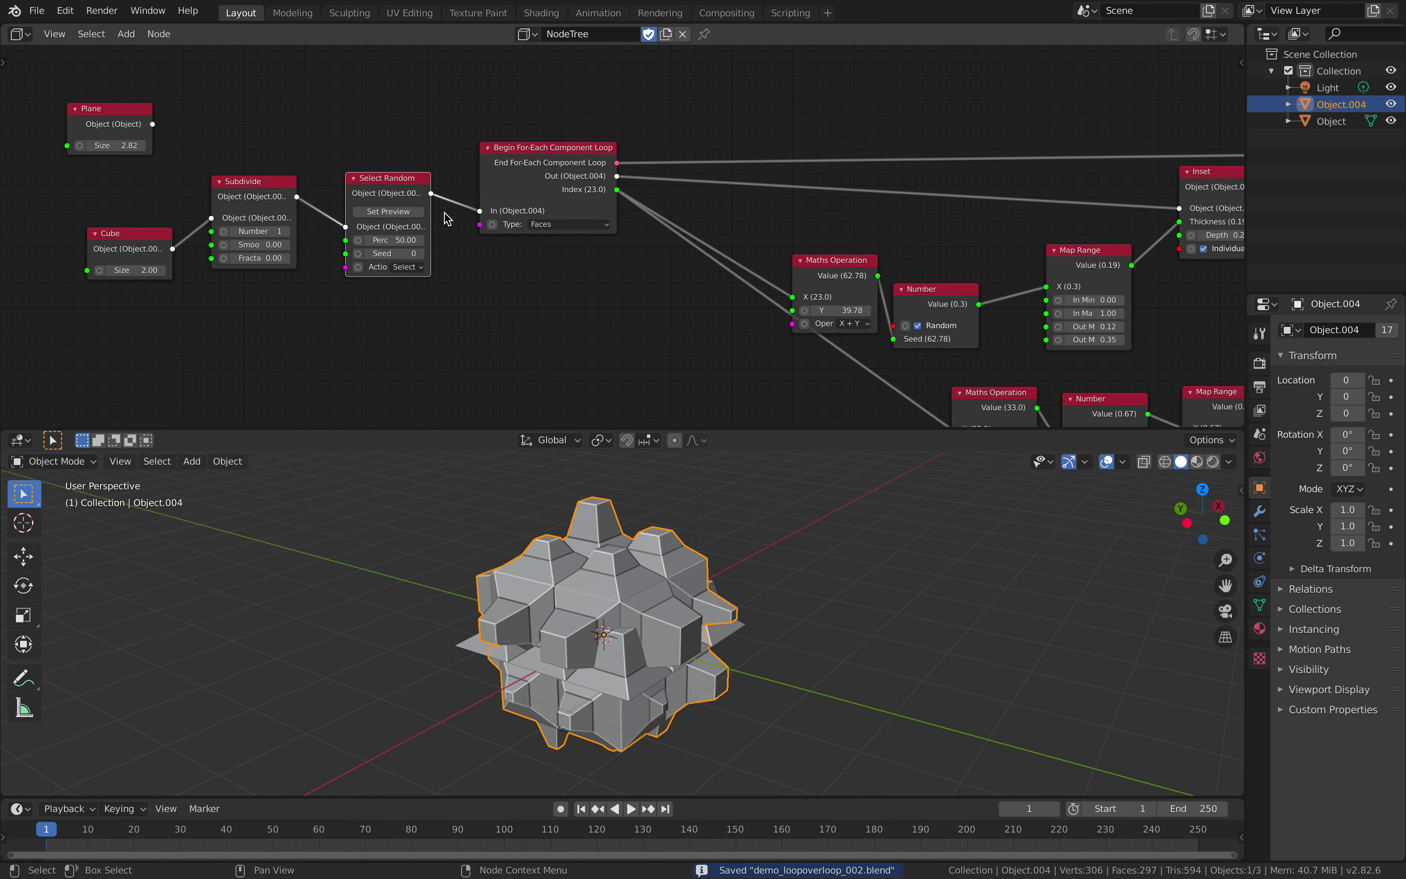
Move the Shading node closer to the End For-Each Component Loop node and raise the Select Random node above its neighbours.
{"action": "middle_click_drag", "start_coordinate": [618, 213], "coordinate": [347, 190]}
{"action": "middle_click_drag", "start_coordinate": [579, 606], "coordinate": [612, 603]}
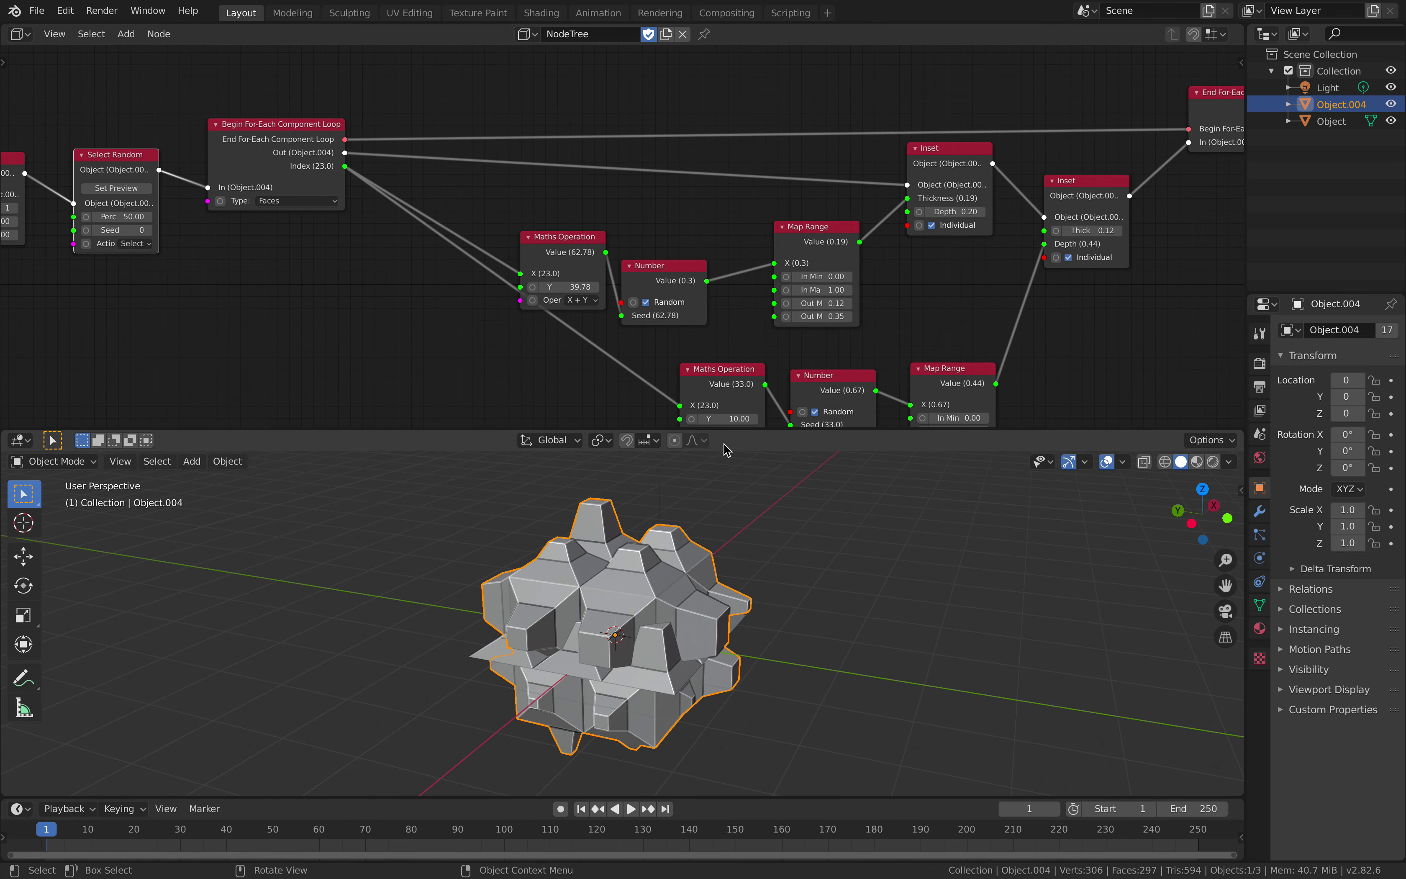
{"action": "middle_click_drag", "start_coordinate": [1054, 230], "coordinate": [657, 251]}
{"action": "middle_click_drag", "start_coordinate": [980, 154], "coordinate": [729, 154]}
{"action": "left_click_drag", "start_coordinate": [880, 126], "coordinate": [826, 144]}
{"action": "middle_click_drag", "start_coordinate": [493, 172], "coordinate": [987, 145]}
{"action": "middle_click_drag", "start_coordinate": [114, 105], "coordinate": [581, 149]}
{"action": "left_click_drag", "start_coordinate": [444, 188], "coordinate": [458, 112]}
{"action": "middle_click_drag", "start_coordinate": [727, 111], "coordinate": [557, 137]}
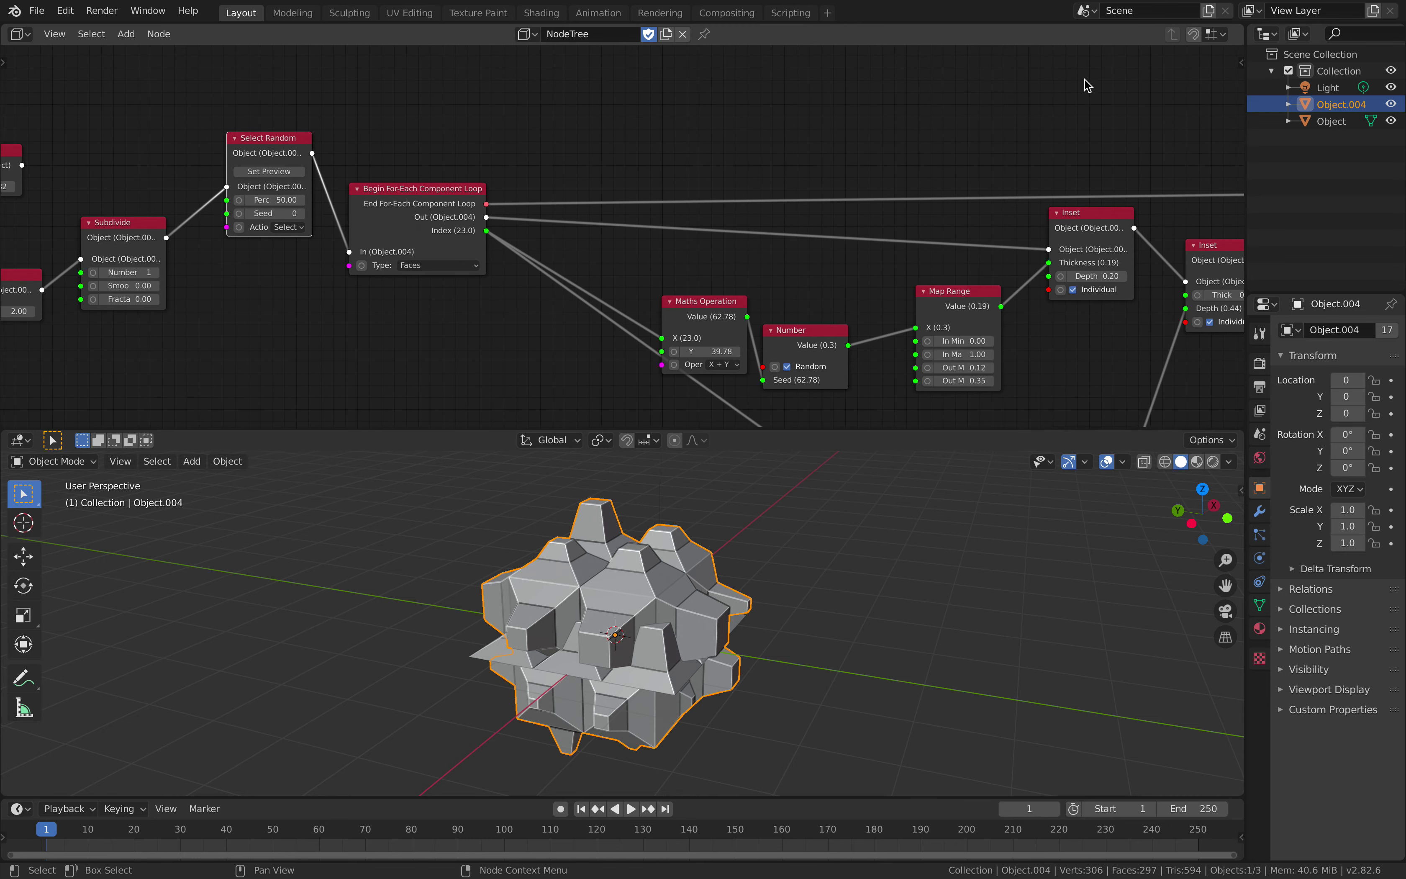
Set the Select Random node's seed to 54 in the node properties, with the selection type kept on faces.
{"action": "left_click", "coordinate": [1241, 62]}
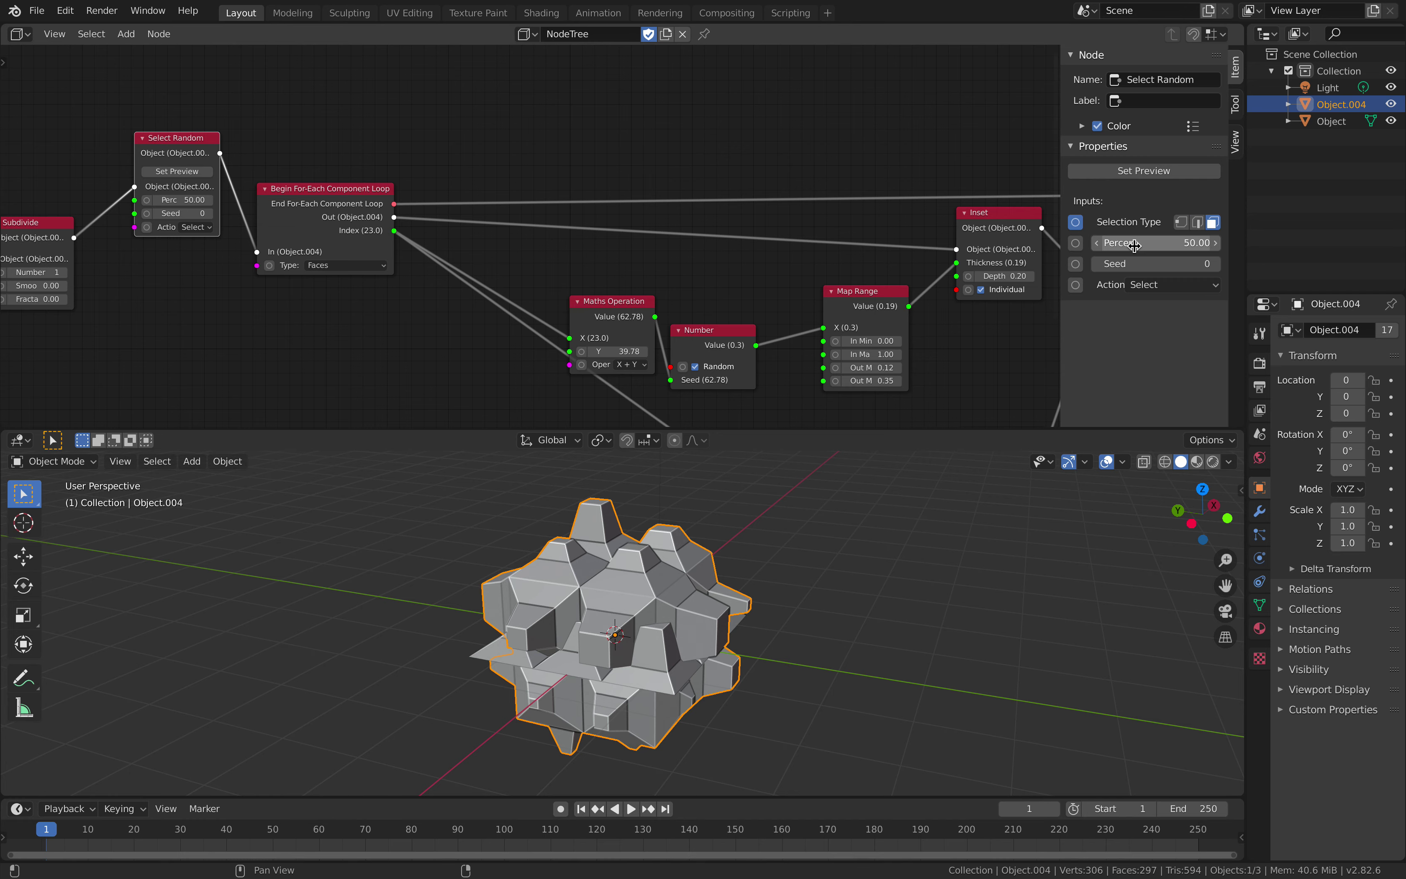
{"action": "left_click_drag", "start_coordinate": [1168, 263], "coordinate": [1182, 263]}
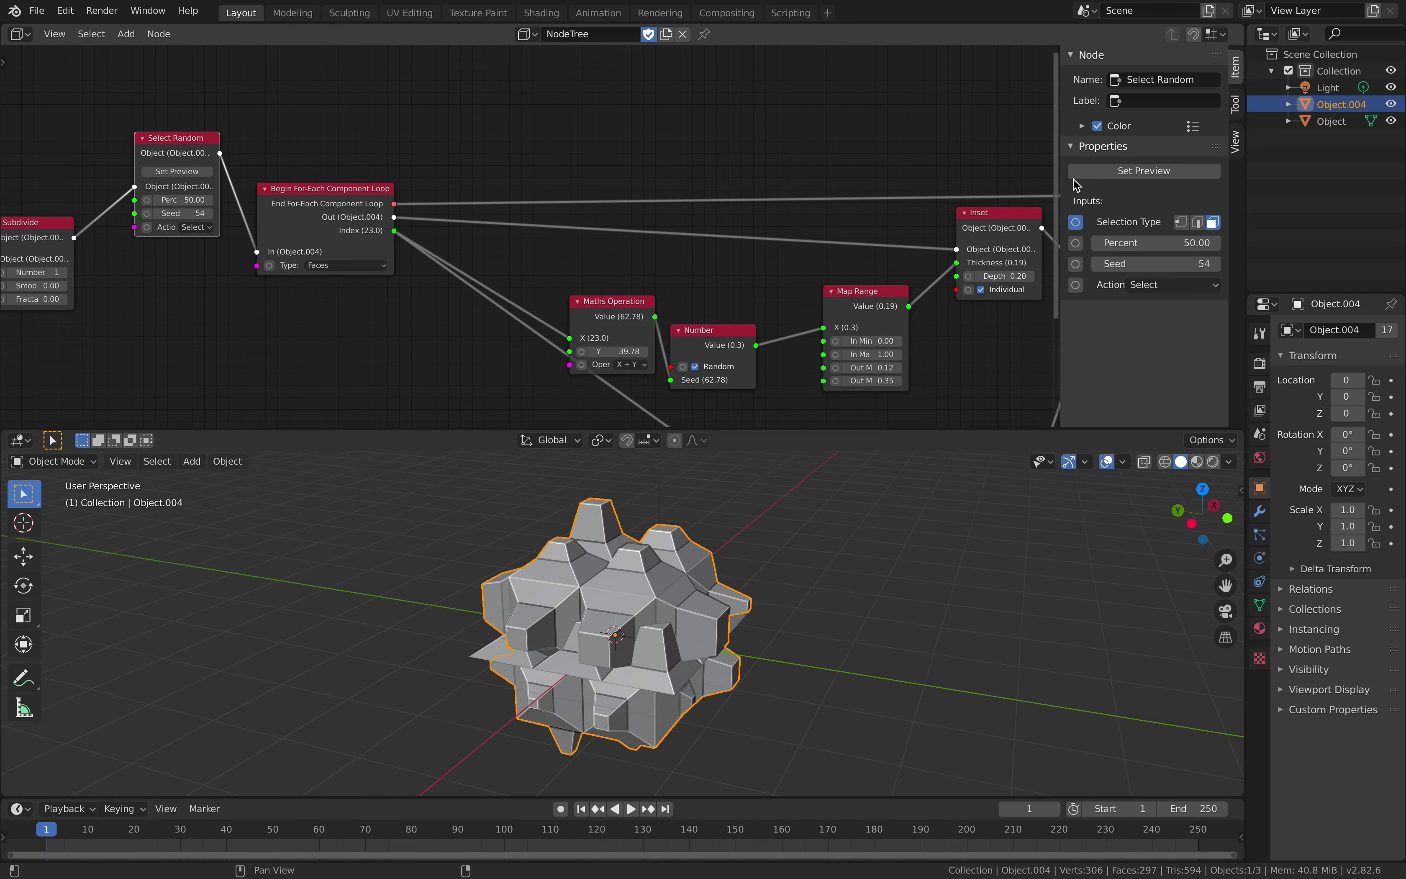
{"action": "left_click_drag", "start_coordinate": [1061, 176], "coordinate": [1255, 179]}
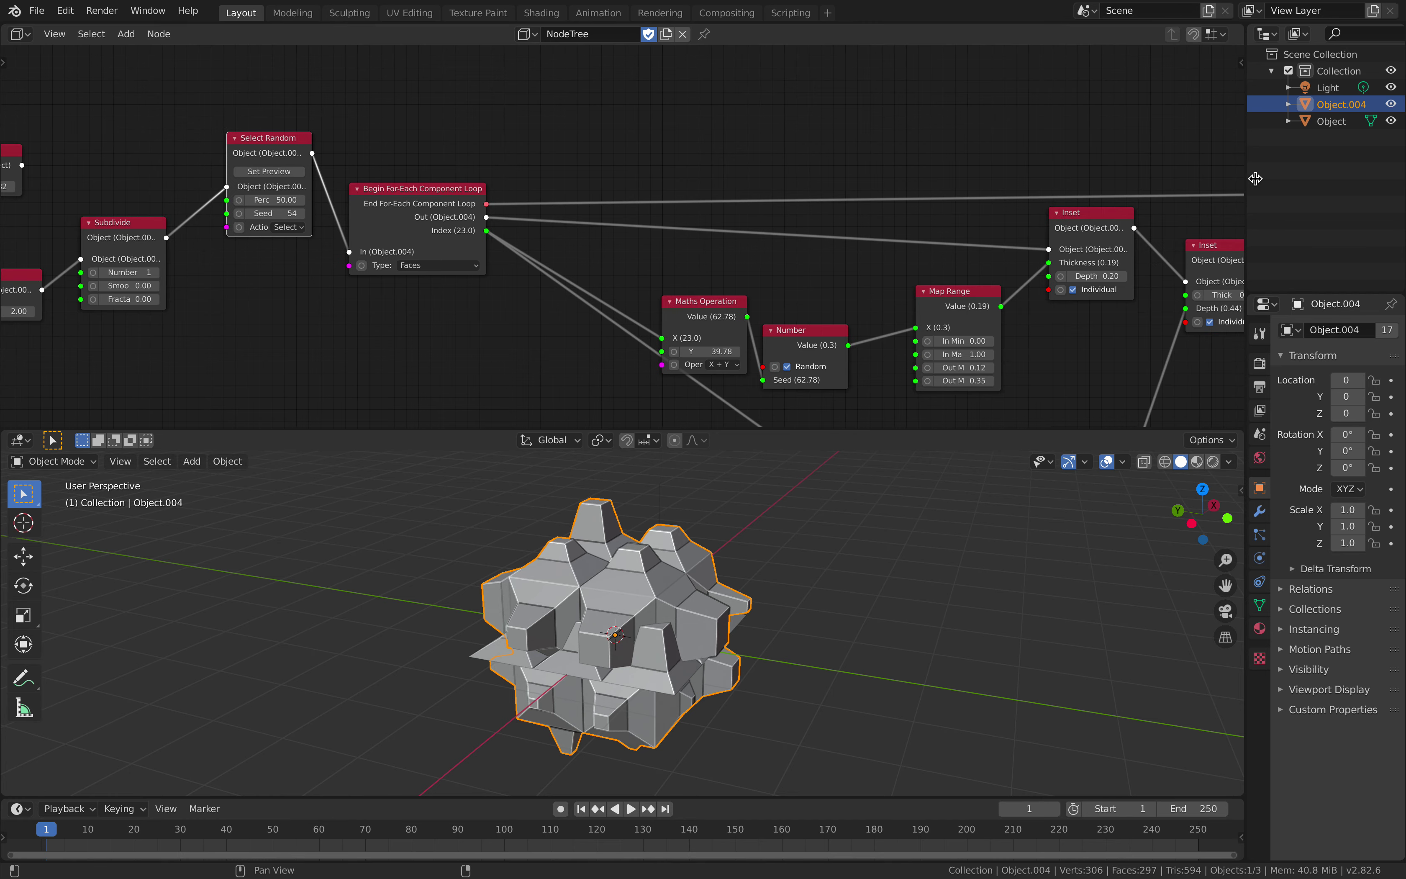
Insert a Select All node between the Subdivide and Select Random nodes.
{"action": "middle_click_drag", "start_coordinate": [191, 191], "coordinate": [511, 146]}
{"action": "key", "text": "shift+a"}
{"action": "left_click", "coordinate": [434, 247]}
{"action": "type", "text": "select"}
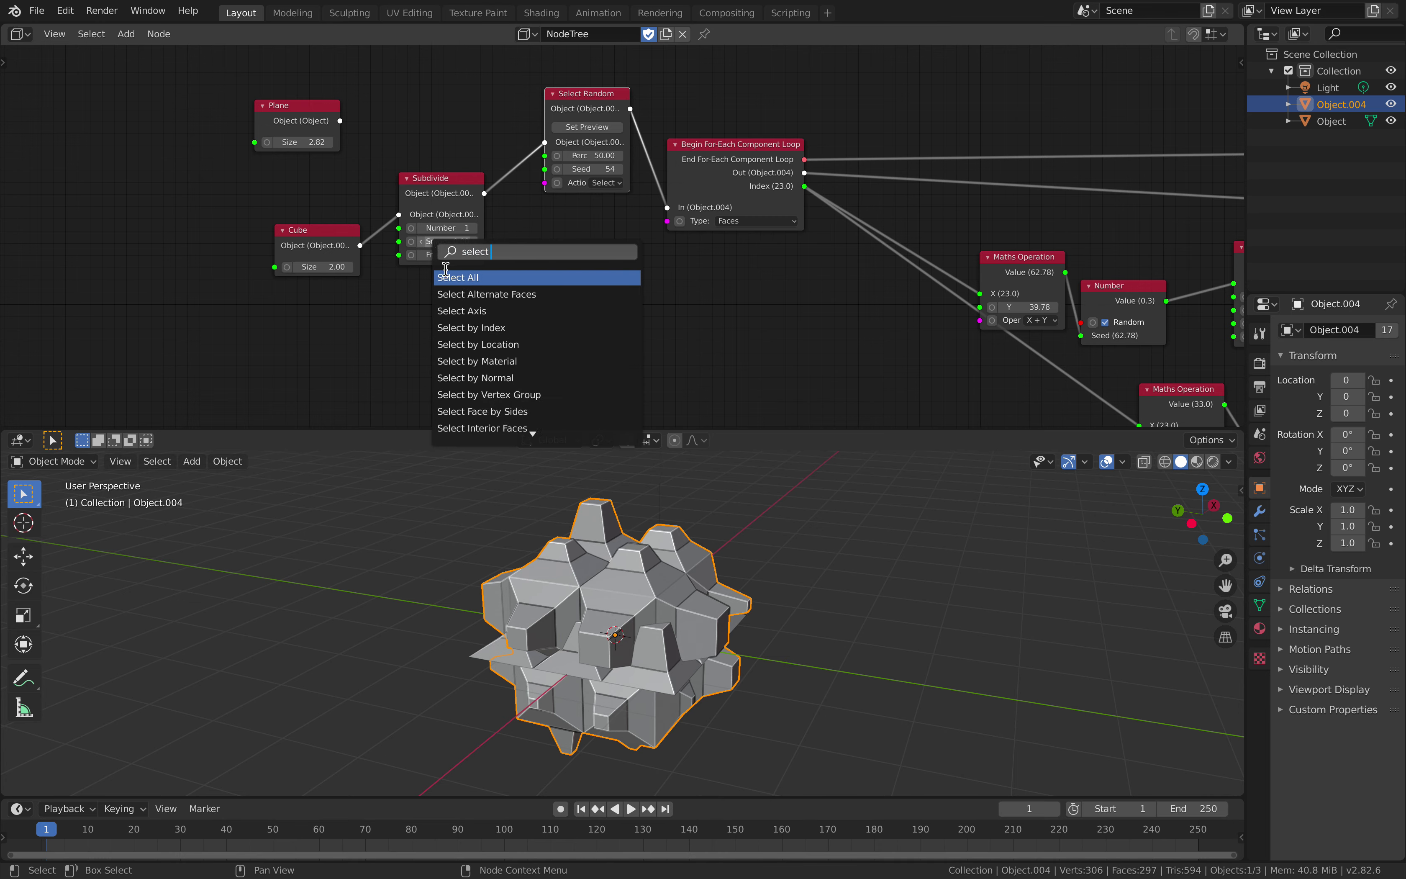
{"action": "left_click", "coordinate": [454, 278]}
{"action": "left_click", "coordinate": [580, 142]}
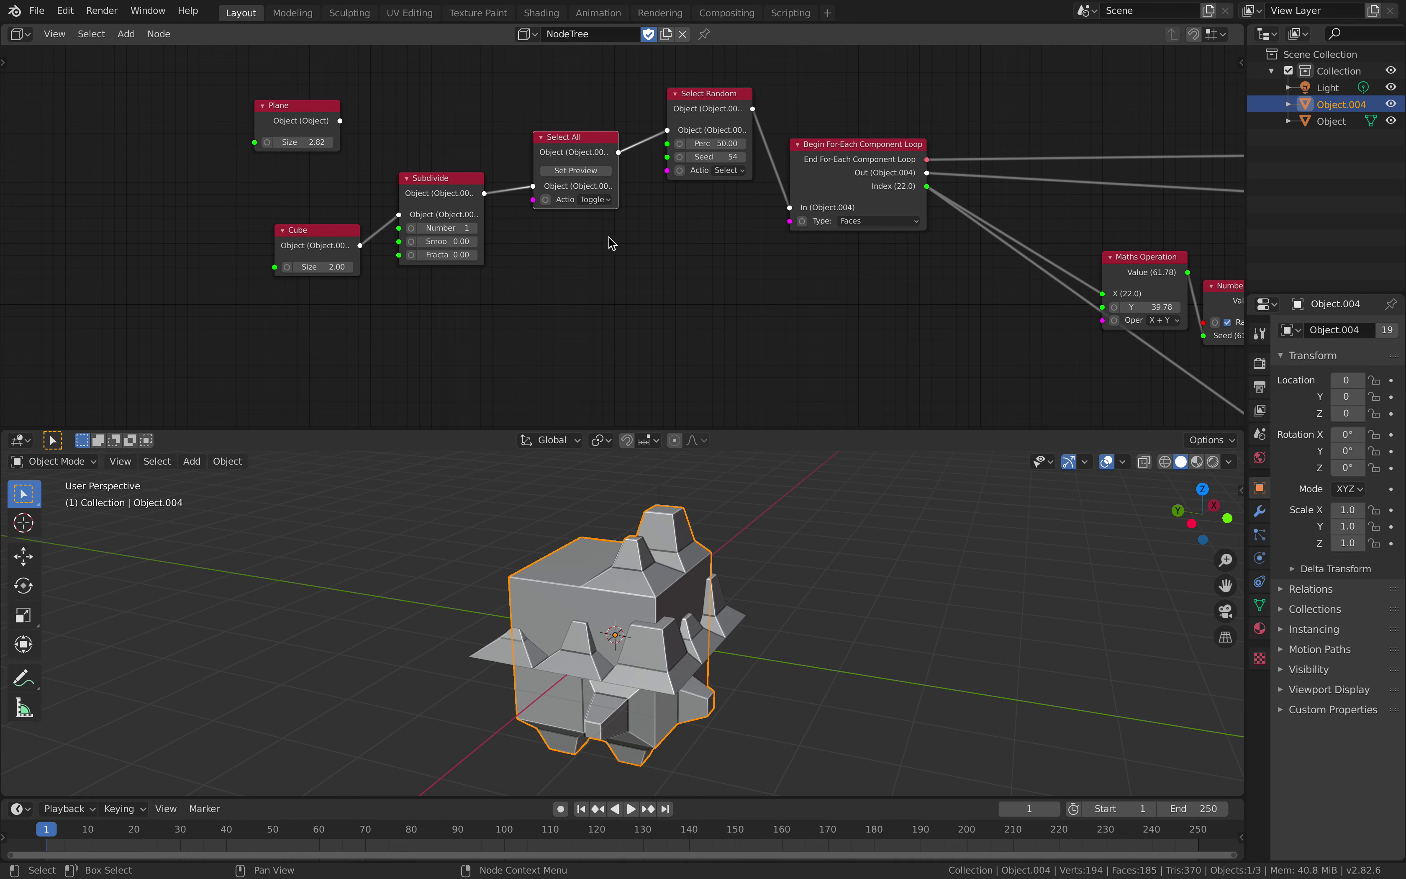
Set the Select All node's action to Deselect and try lower Select Random percentages of 20 and 21.75.
{"action": "left_click_drag", "start_coordinate": [566, 143], "coordinate": [552, 139]}
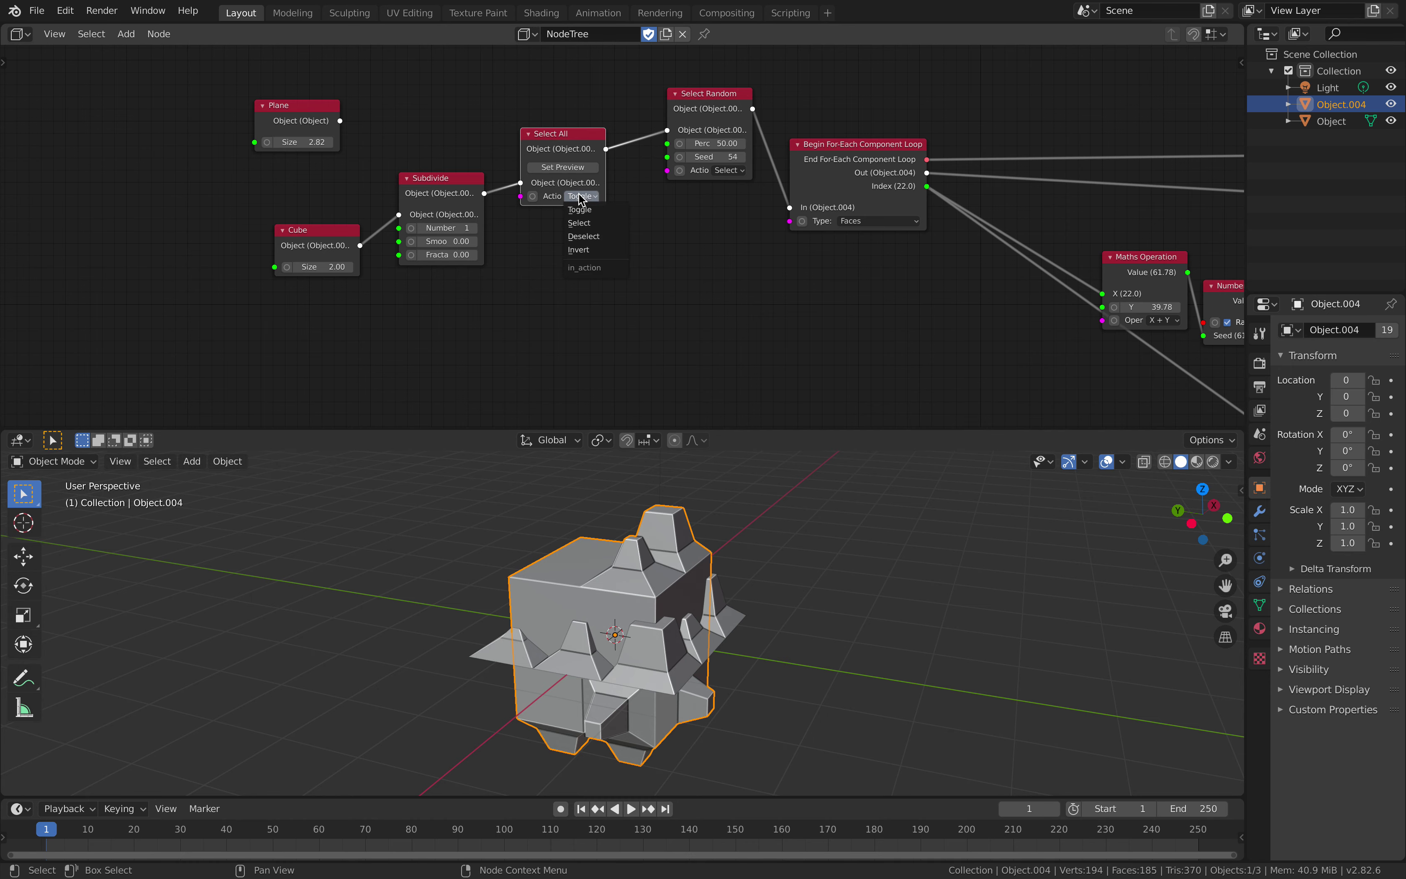
{"action": "left_click", "coordinate": [593, 236]}
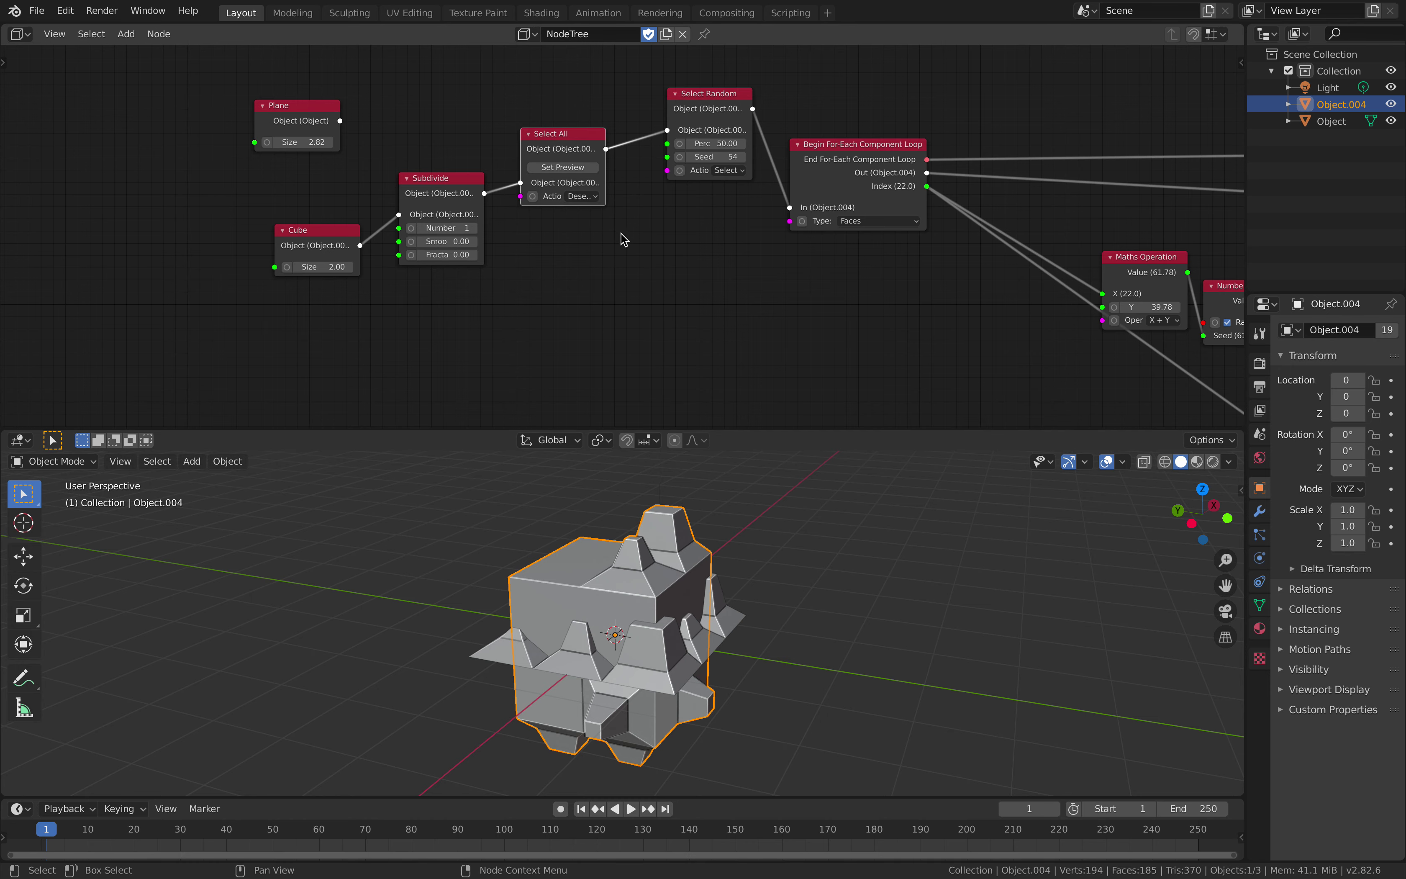
{"action": "scroll", "coordinate": [596, 180], "scroll_direction": "right", "scroll_amount": 5}
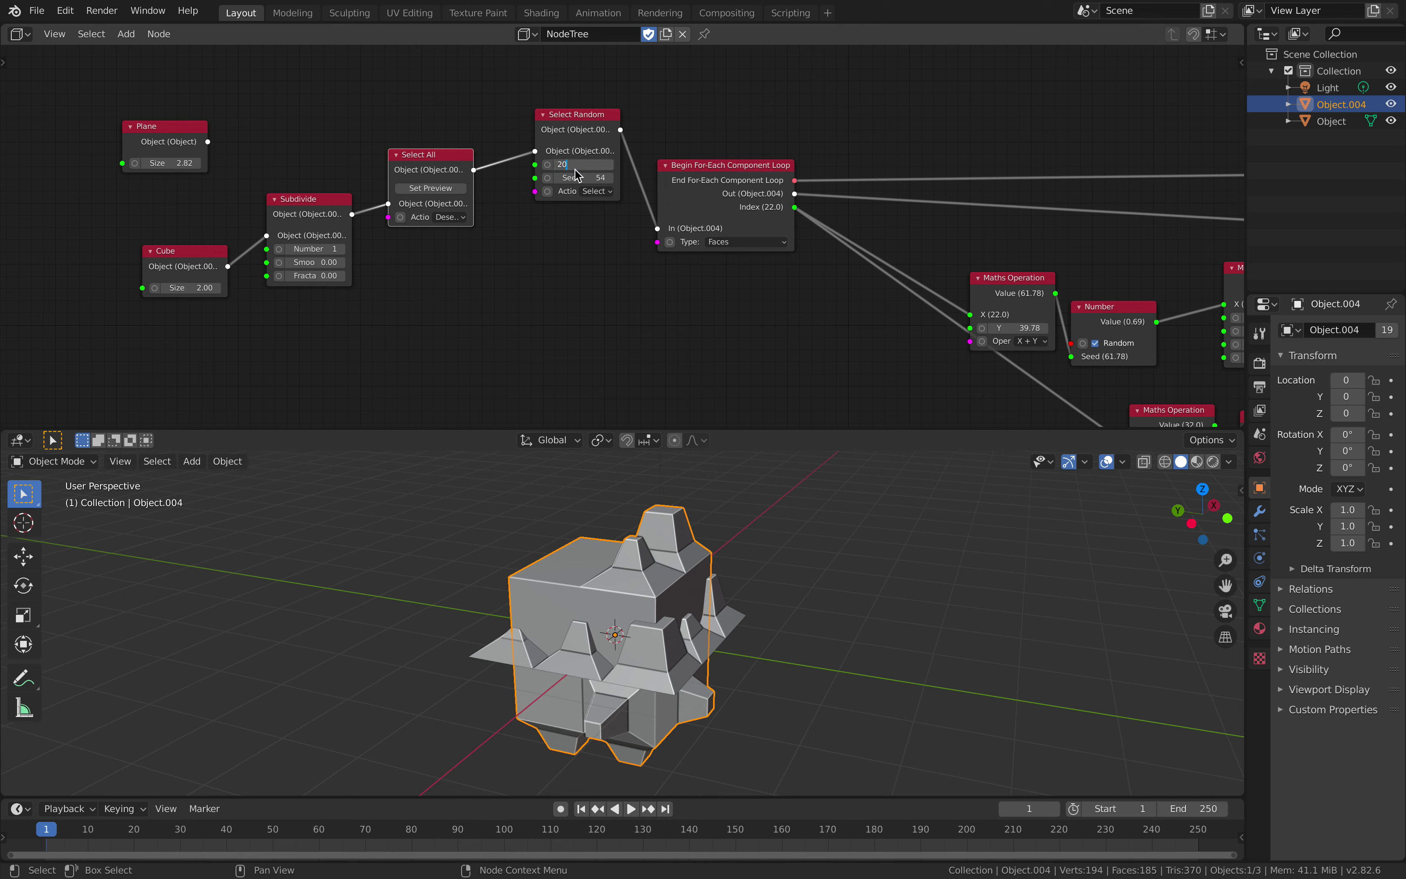
{"action": "key", "text": "Return"}
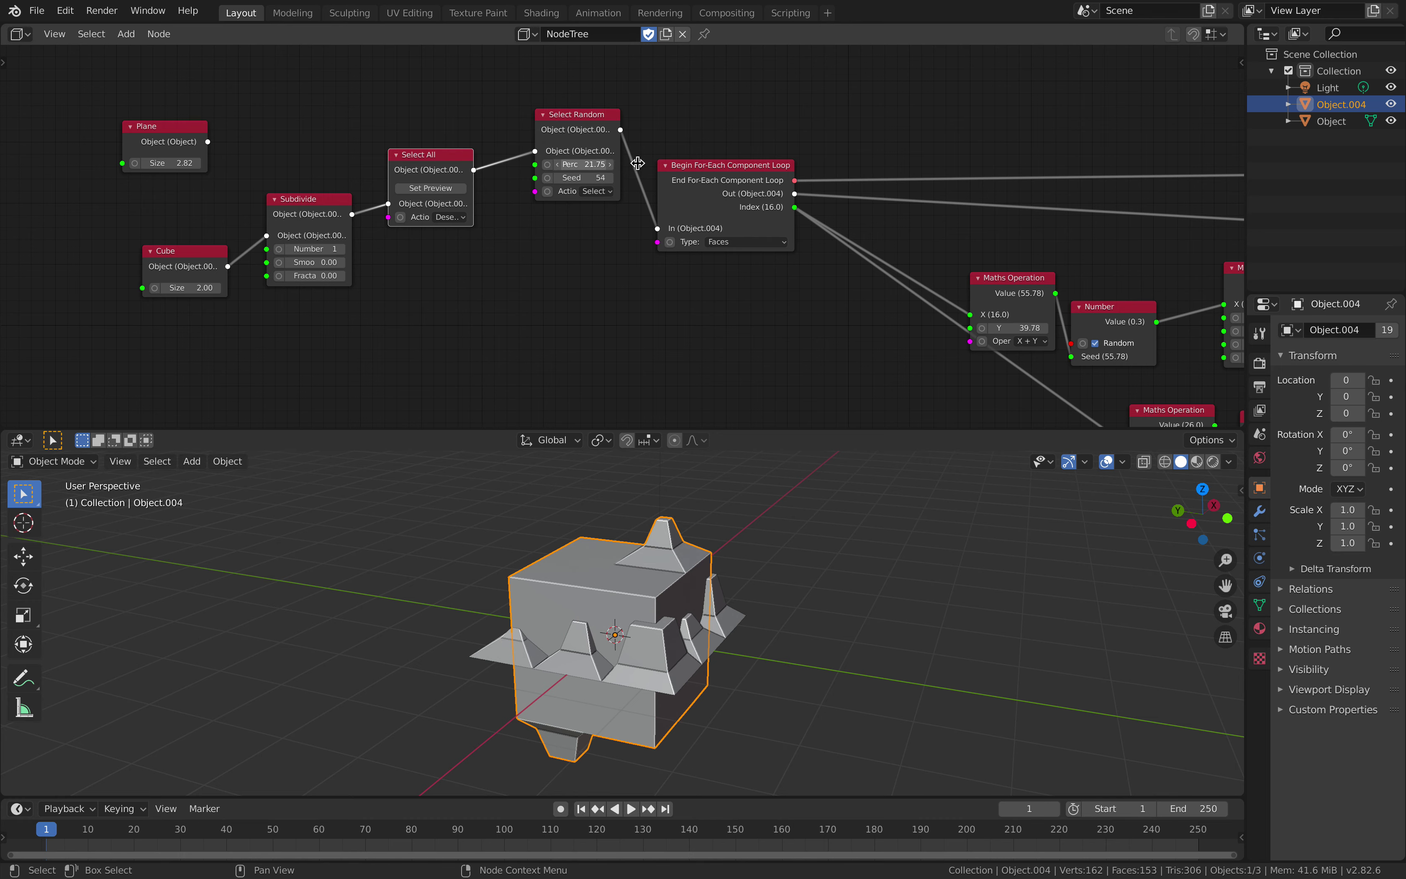
Adjust the Shading node's position, preview the End For-Each Component Loop output, and return the preview to Shading.
{"action": "mouse_move", "coordinate": [820, 159]}
{"action": "middle_mouse_down"}
{"action": "mouse_move", "coordinate": [580, 180]}
{"action": "mouse_move", "coordinate": [878, 154]}
{"action": "middle_mouse_up"}
{"action": "left_click_drag", "start_coordinate": [963, 154], "coordinate": [938, 172]}
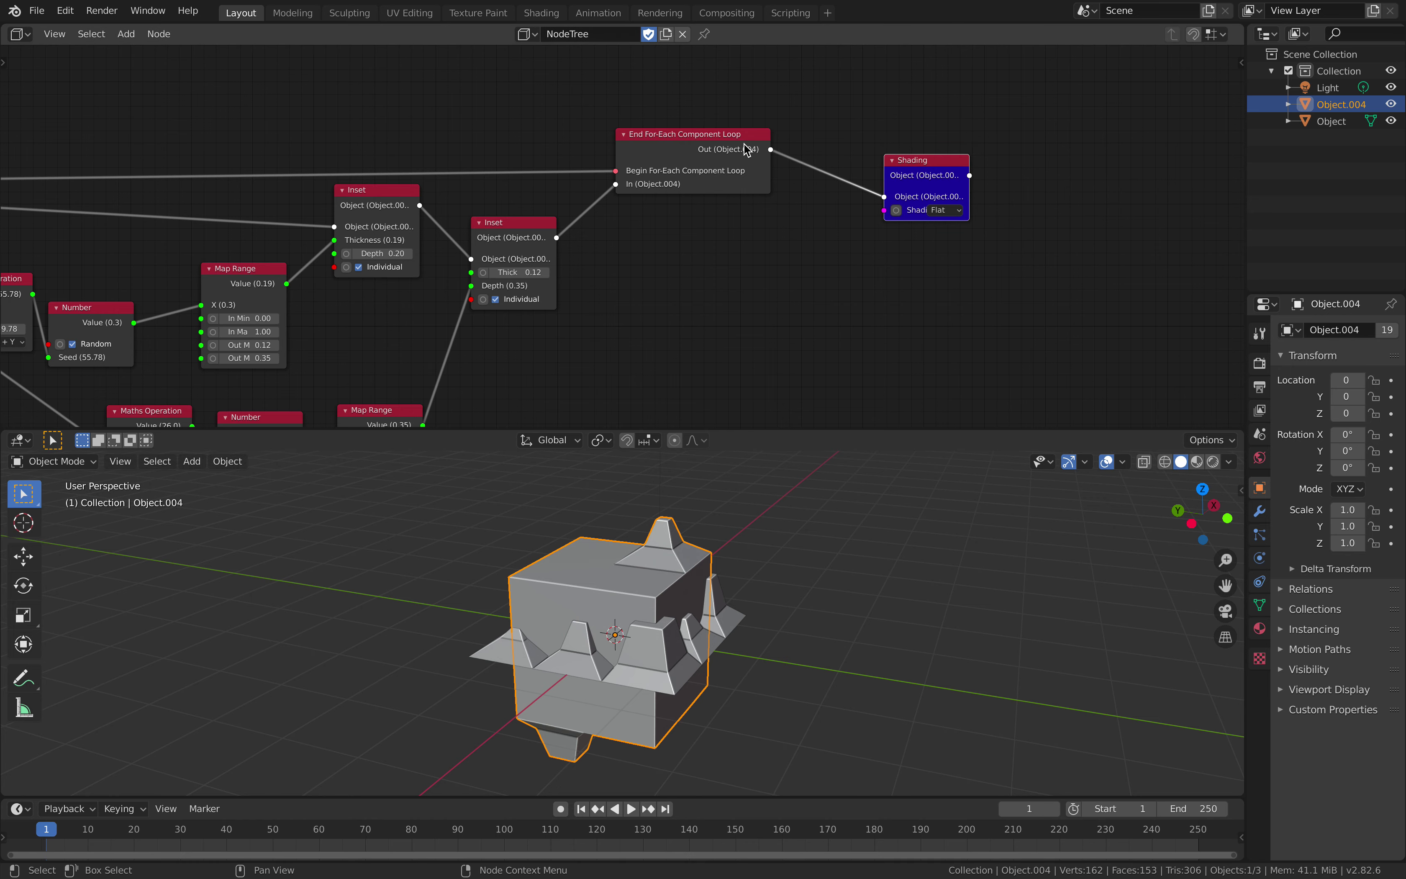
{"action": "left_click", "coordinate": [720, 168]}
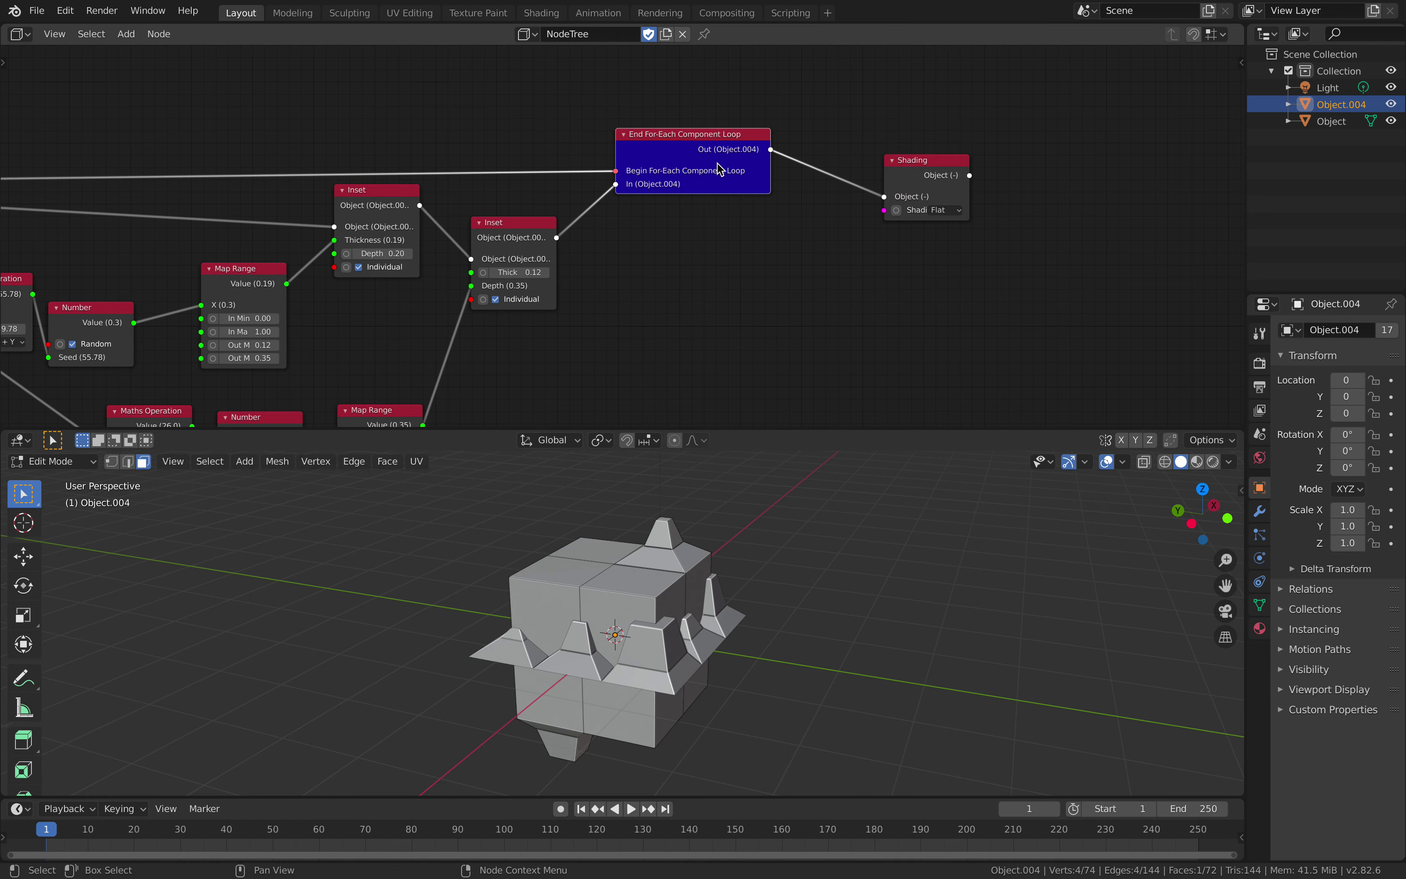
{"action": "left_click", "coordinate": [910, 174]}
Delete the leftover plane object that intersects the cube in the 3D viewport and select the generated cube mesh.
{"action": "mouse_move", "coordinate": [726, 616]}
{"action": "middle_mouse_down"}
{"action": "mouse_move", "coordinate": [659, 666]}
{"action": "mouse_move", "coordinate": [613, 651]}
{"action": "mouse_move", "coordinate": [668, 627]}
{"action": "mouse_move", "coordinate": [683, 653]}
{"action": "middle_mouse_up"}
{"action": "left_click", "coordinate": [685, 612]}
{"action": "key", "text": "x"}
{"action": "left_click", "coordinate": [694, 606]}
{"action": "left_click", "coordinate": [580, 619]}
{"action": "middle_click_drag", "start_coordinate": [549, 607], "coordinate": [453, 599]}
Set the Select Random node's percentage to 50 and inspect the generated mesh.
{"action": "middle_click_drag", "start_coordinate": [321, 241], "coordinate": [813, 200]}
{"action": "middle_click_drag", "start_coordinate": [239, 194], "coordinate": [619, 208]}
{"action": "scroll", "coordinate": [558, 200], "scroll_direction": "up", "scroll_amount": 1}
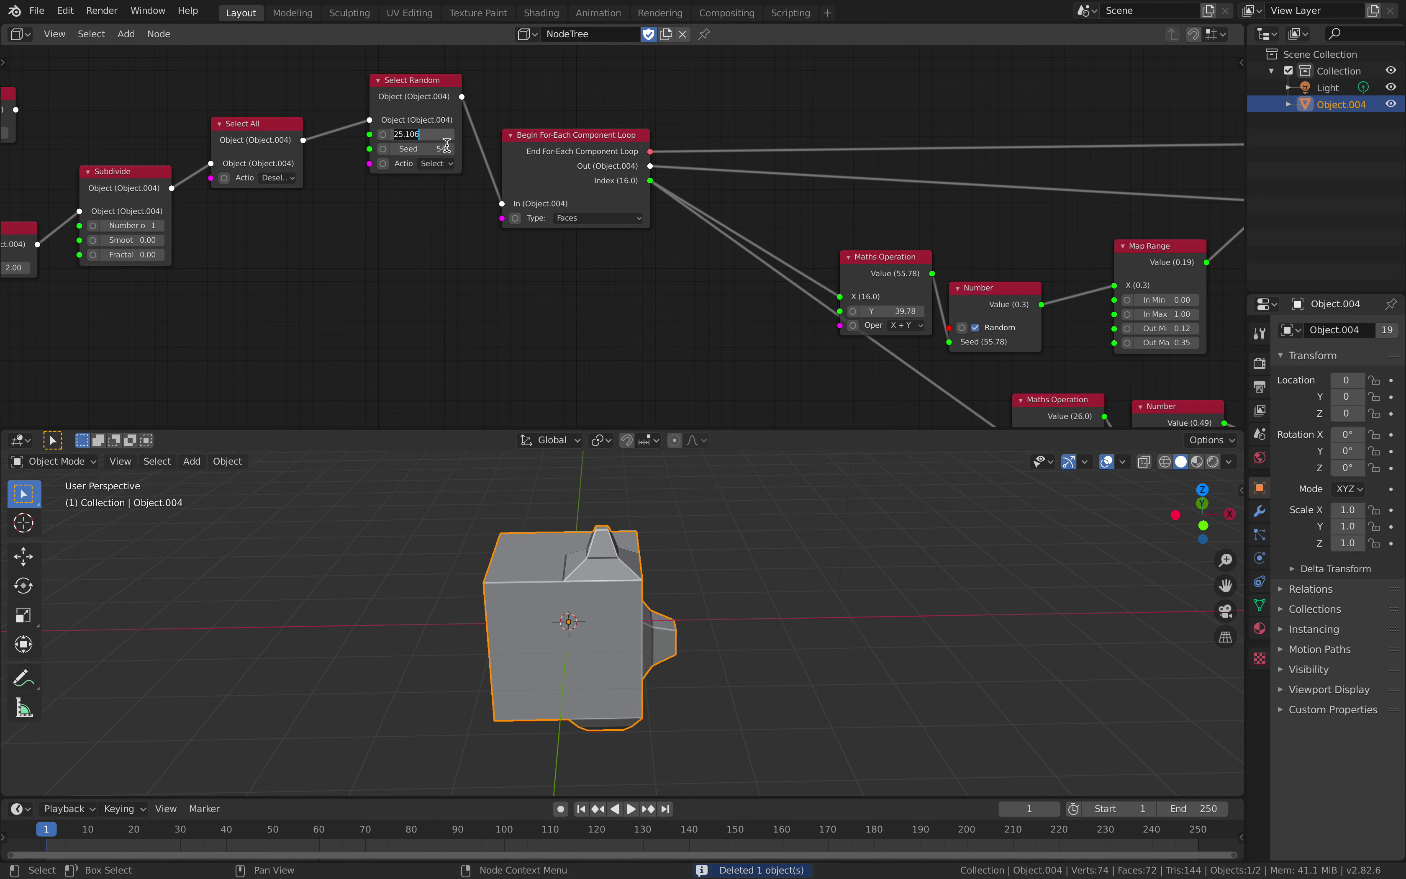
{"action": "type", "text": "50"}
{"action": "key", "text": "Return"}
{"action": "middle_click_drag", "start_coordinate": [673, 547], "coordinate": [767, 518]}
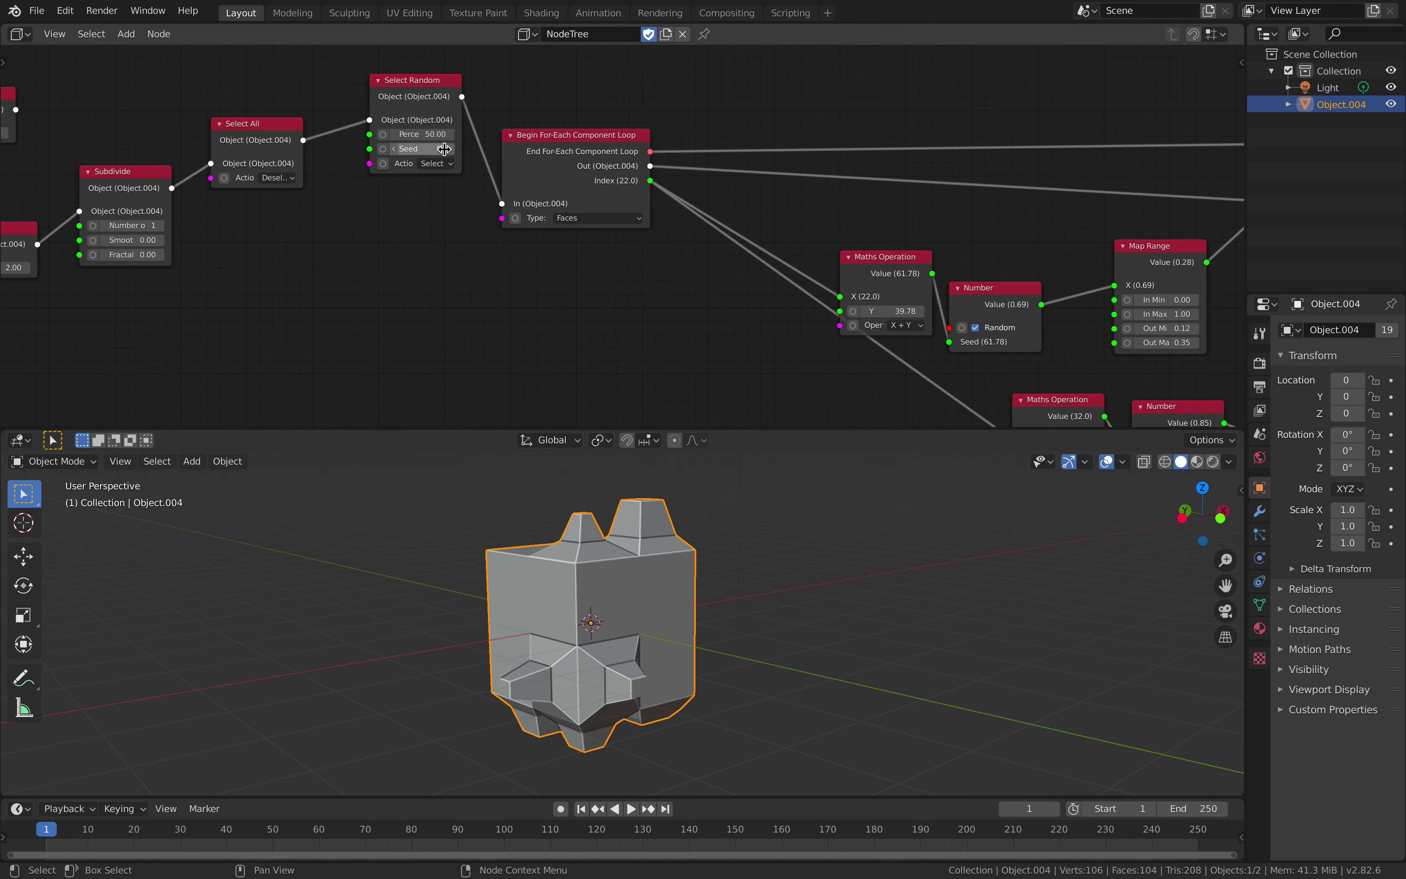
Set the Select Random node's seed to 184 and its percentage to 20, and save the scene.
{"action": "left_click_drag", "start_coordinate": [444, 149], "coordinate": [495, 146]}
{"action": "middle_click_drag", "start_coordinate": [691, 549], "coordinate": [405, 209]}
{"action": "double_click", "coordinate": [431, 146]}
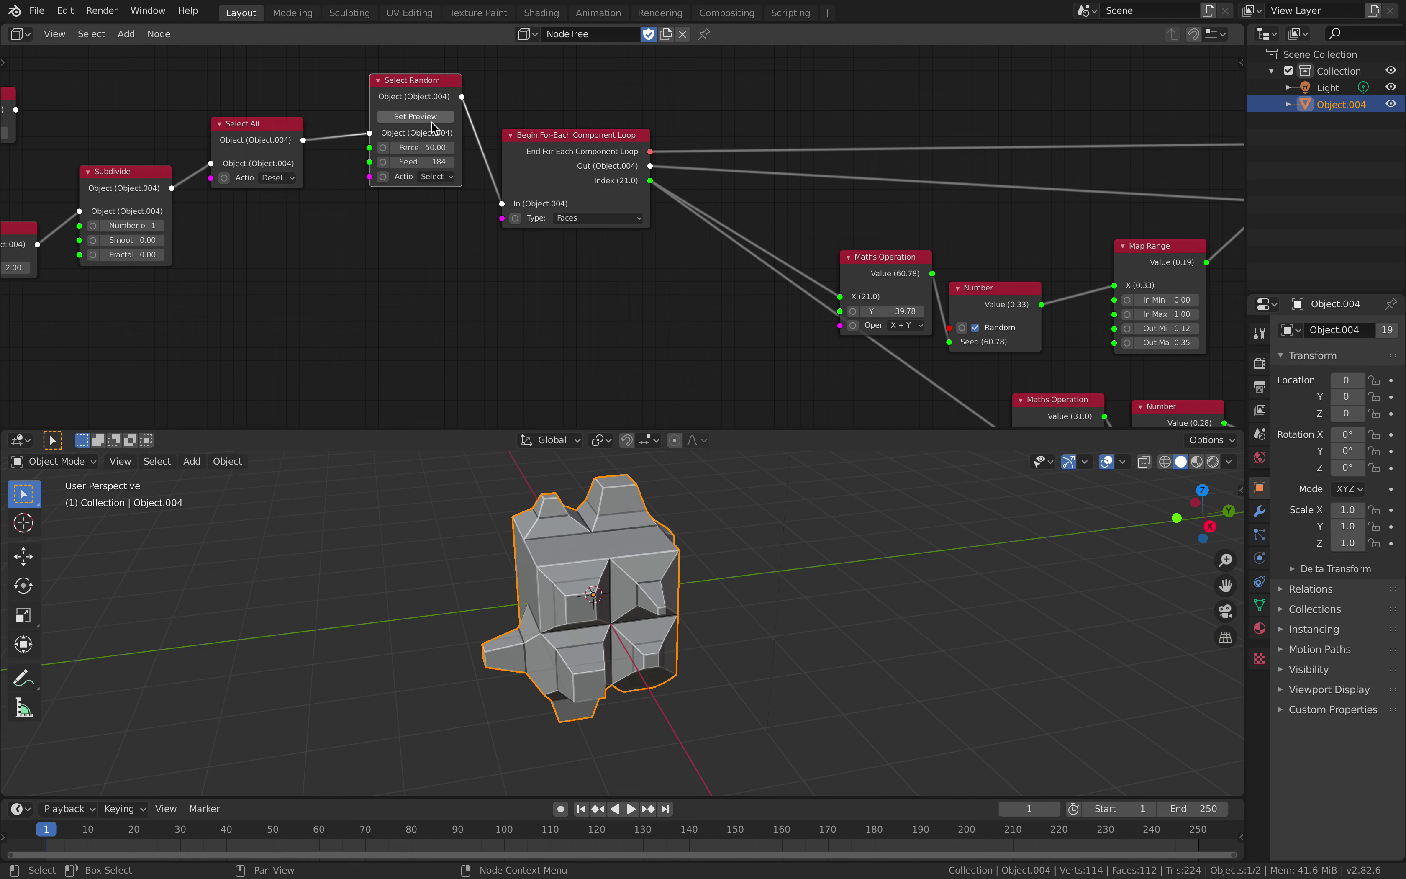
{"action": "type", "text": "20"}
{"action": "key", "text": "Return"}
{"action": "middle_click_drag", "start_coordinate": [572, 489], "coordinate": [511, 493]}
{"action": "key", "text": "ctrl+s"}
Move Shading closer to the loop's end node and Begin For-Each Component Loop closer to the Maths Operation nodes, and save.
{"action": "scroll", "coordinate": [552, 252], "scroll_direction": "down", "scroll_amount": 3}
{"action": "middle_click_drag", "start_coordinate": [552, 252], "coordinate": [319, 207]}
{"action": "middle_click_drag", "start_coordinate": [611, 184], "coordinate": [430, 195]}
{"action": "scroll", "coordinate": [349, 168], "scroll_direction": "down", "scroll_amount": 3}
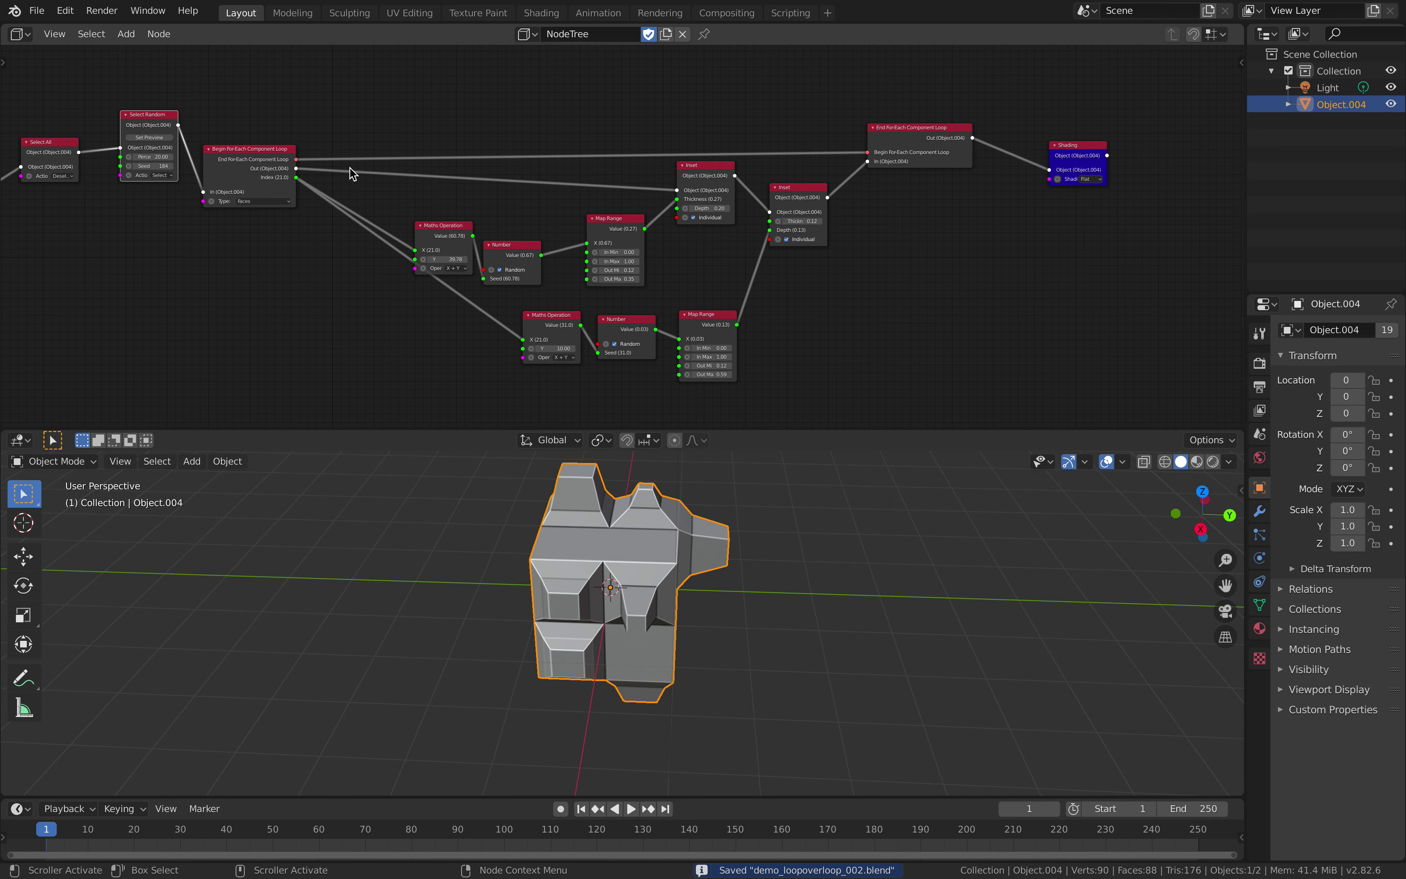
{"action": "middle_click_drag", "start_coordinate": [941, 107], "coordinate": [818, 92]}
{"action": "left_click_drag", "start_coordinate": [949, 133], "coordinate": [897, 120]}
{"action": "middle_click_drag", "start_coordinate": [309, 142], "coordinate": [407, 147]}
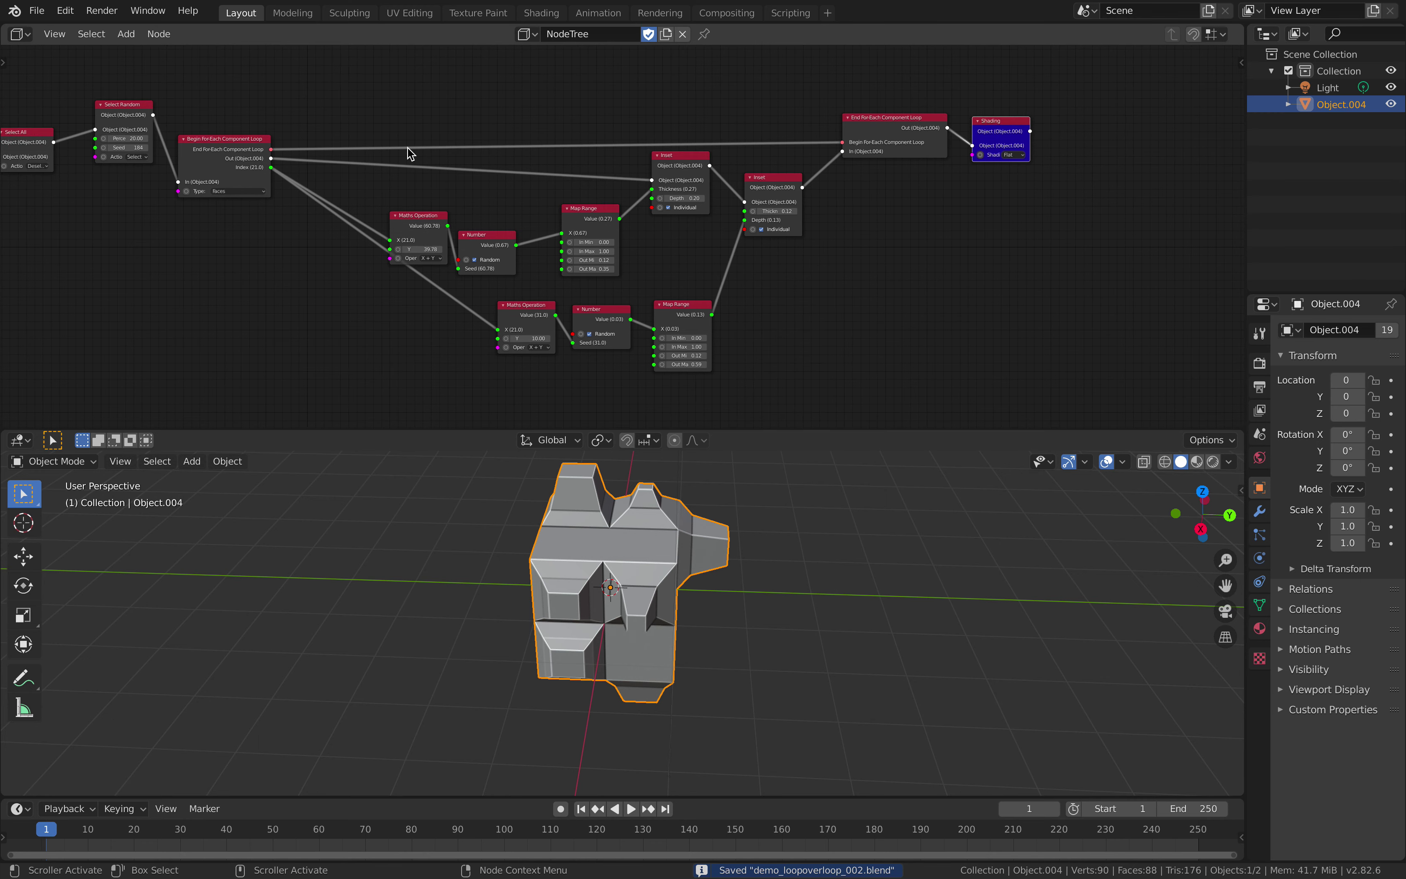
{"action": "left_click_drag", "start_coordinate": [248, 146], "coordinate": [297, 136]}
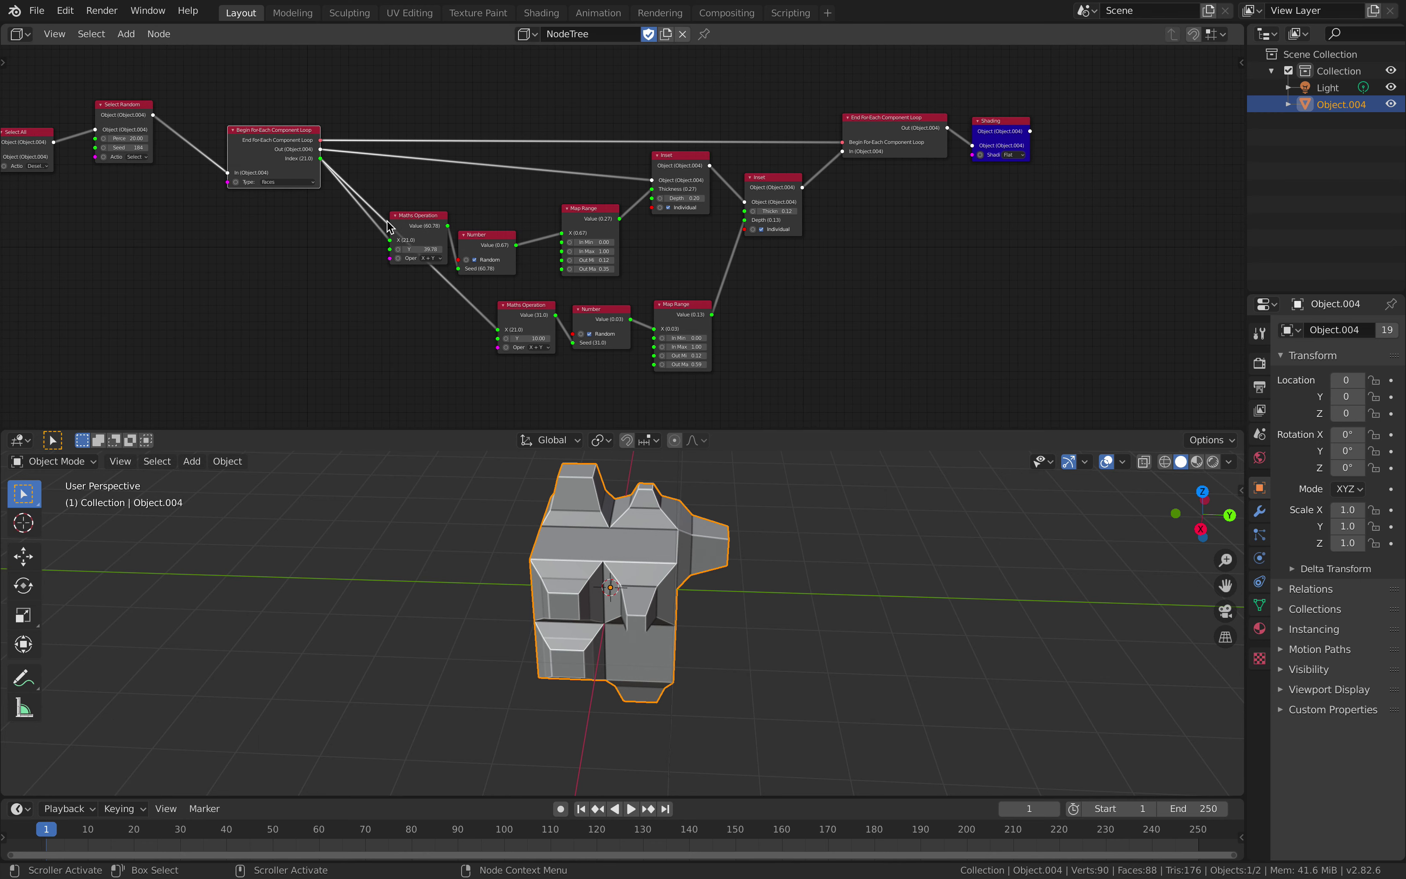
{"action": "key", "text": "ctrl+s"}
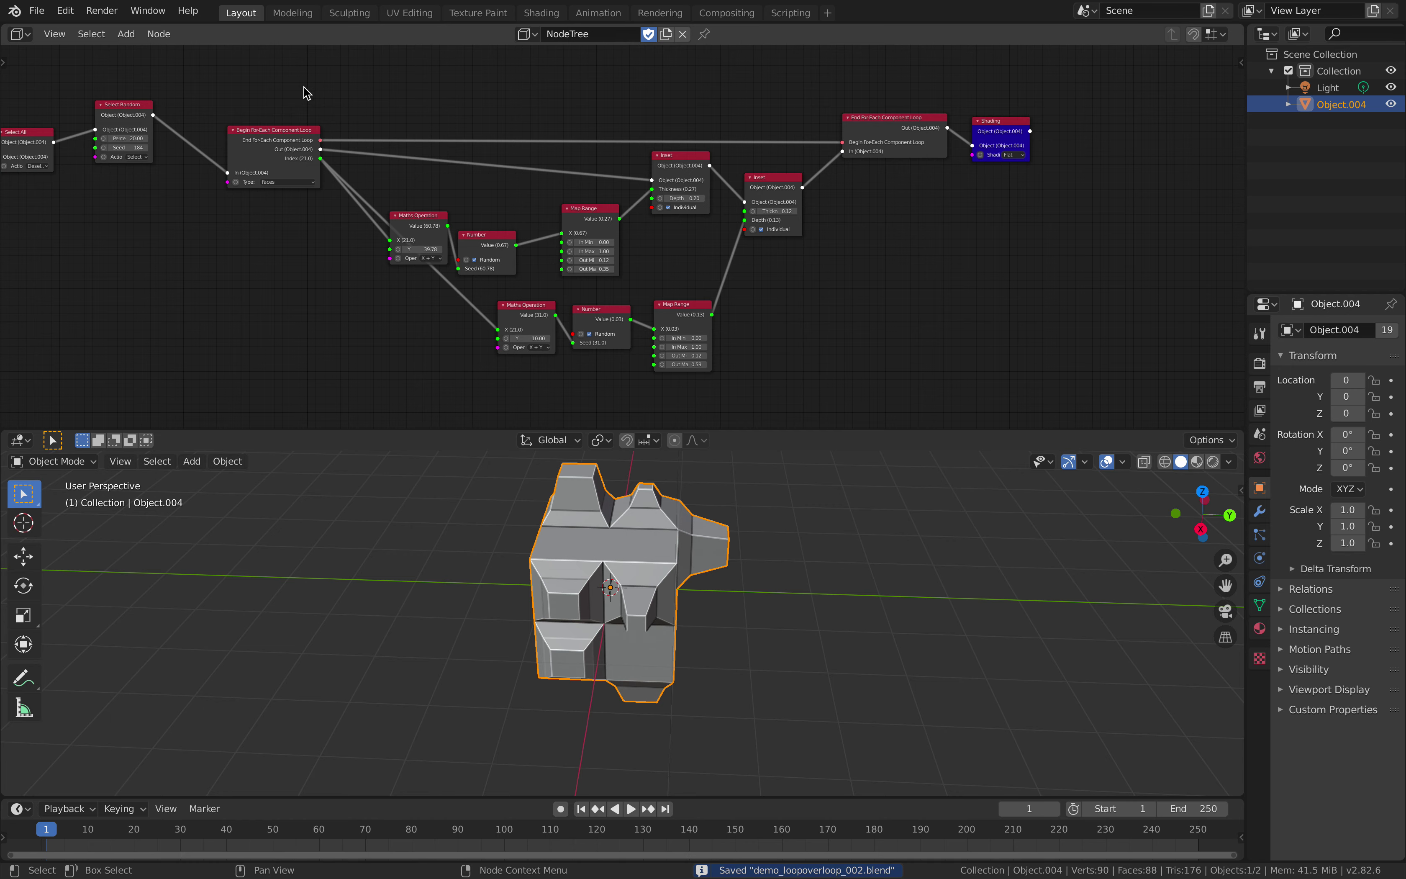
Duplicate the whole for-each loop with its Shading node and place the copy beyond the original Shading node.
{"action": "mouse_move", "coordinate": [290, 82]}
{"action": "left_mouse_down"}
{"action": "mouse_move", "coordinate": [865, 311]}
{"action": "mouse_move", "coordinate": [1013, 388]}
{"action": "left_mouse_up"}
{"action": "scroll", "coordinate": [658, 312], "scroll_direction": "down", "scroll_amount": 1}
{"action": "middle_click_drag", "start_coordinate": [658, 312], "coordinate": [425, 344]}
{"action": "key", "text": "shift+d"}
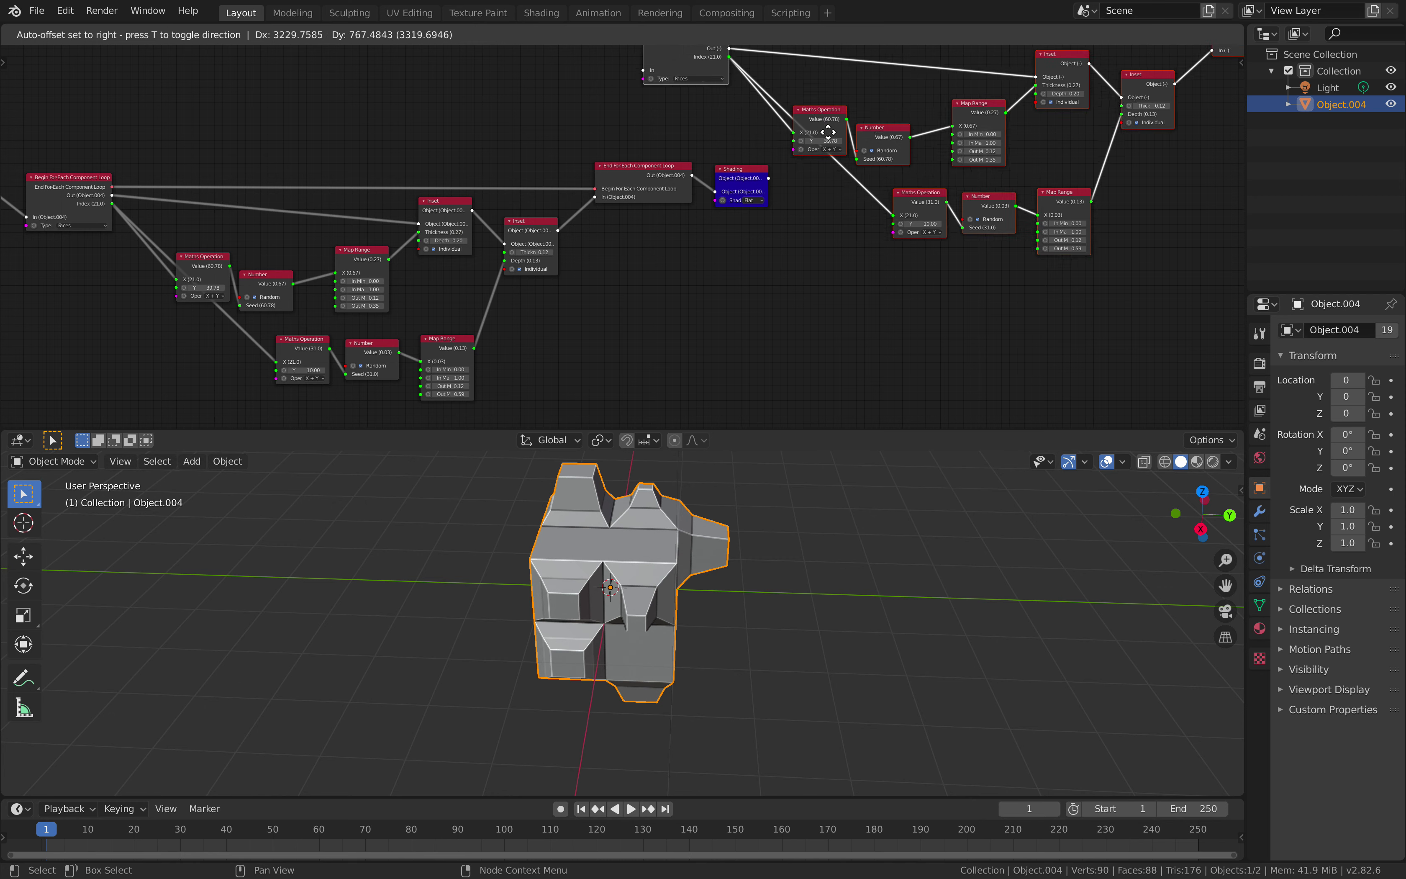
{"action": "left_click", "coordinate": [973, 261]}
{"action": "middle_click_drag", "start_coordinate": [785, 199], "coordinate": [603, 203]}
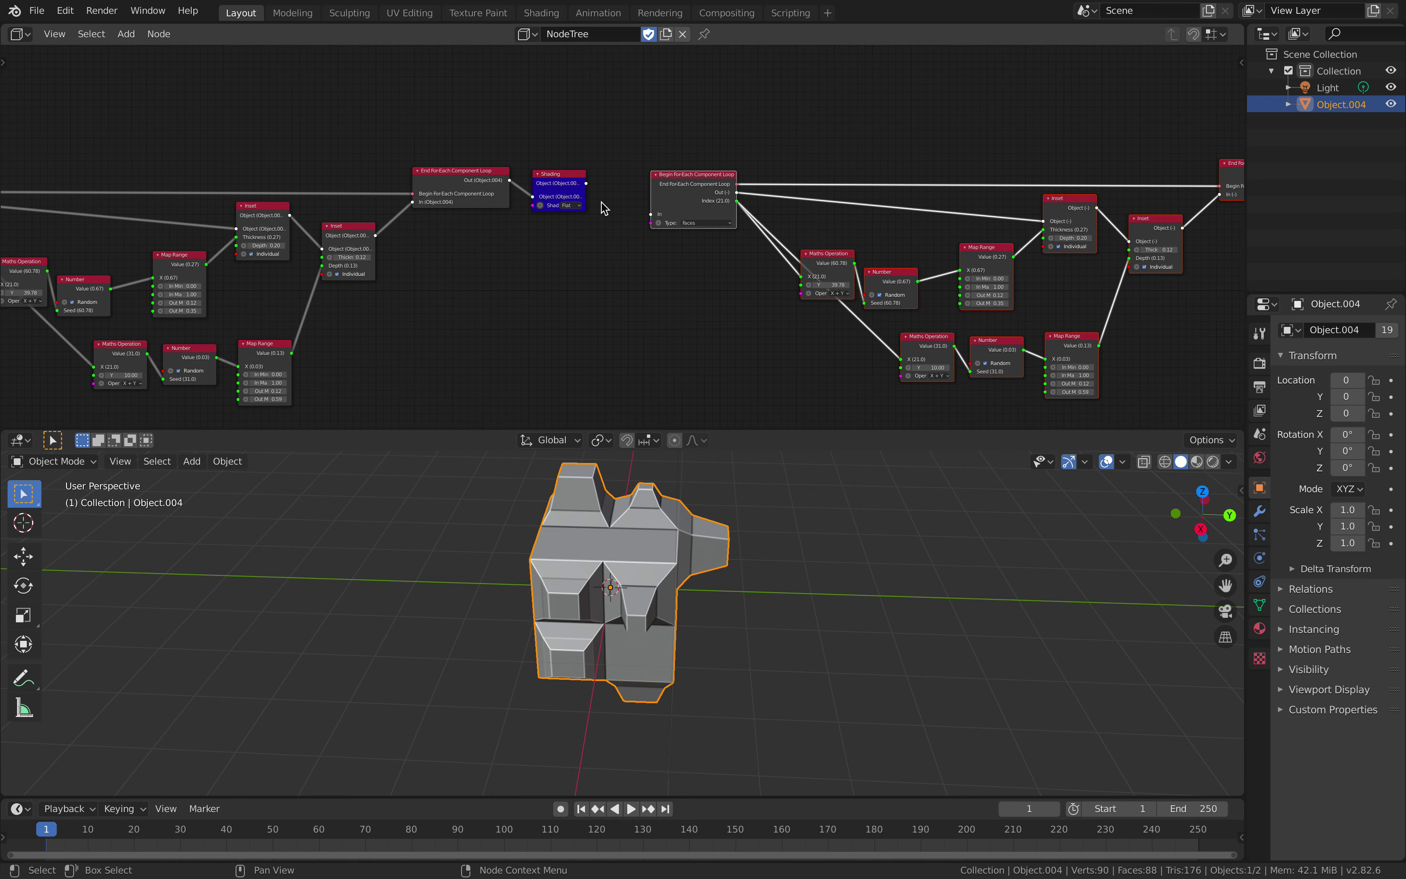
Move the duplicated loop nodes farther from the original Shading node to leave room between them.
{"action": "middle_click_drag", "start_coordinate": [648, 528], "coordinate": [596, 528]}
{"action": "scroll", "coordinate": [611, 189], "scroll_direction": "up", "scroll_amount": 2}
{"action": "scroll", "coordinate": [644, 185], "scroll_direction": "down", "scroll_amount": 7}
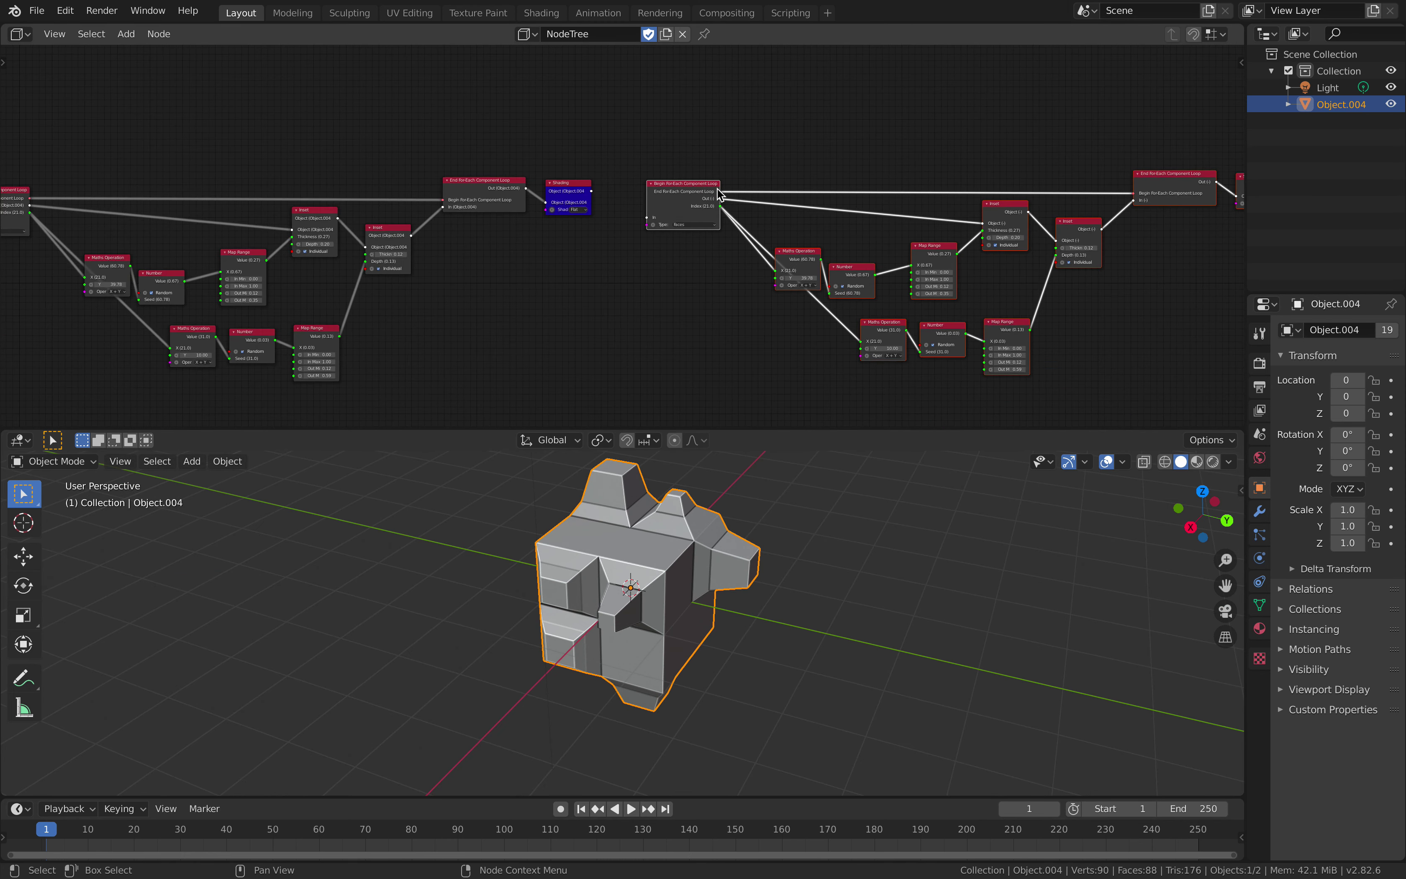
{"action": "middle_click_drag", "start_coordinate": [686, 174], "coordinate": [630, 181]}
{"action": "key", "text": "g"}
{"action": "left_click", "coordinate": [815, 151]}
Duplicate the Select All and Select Random nodes and place the copies between the original Shading node and the second loop.
{"action": "middle_click_drag", "start_coordinate": [557, 239], "coordinate": [1184, 227]}
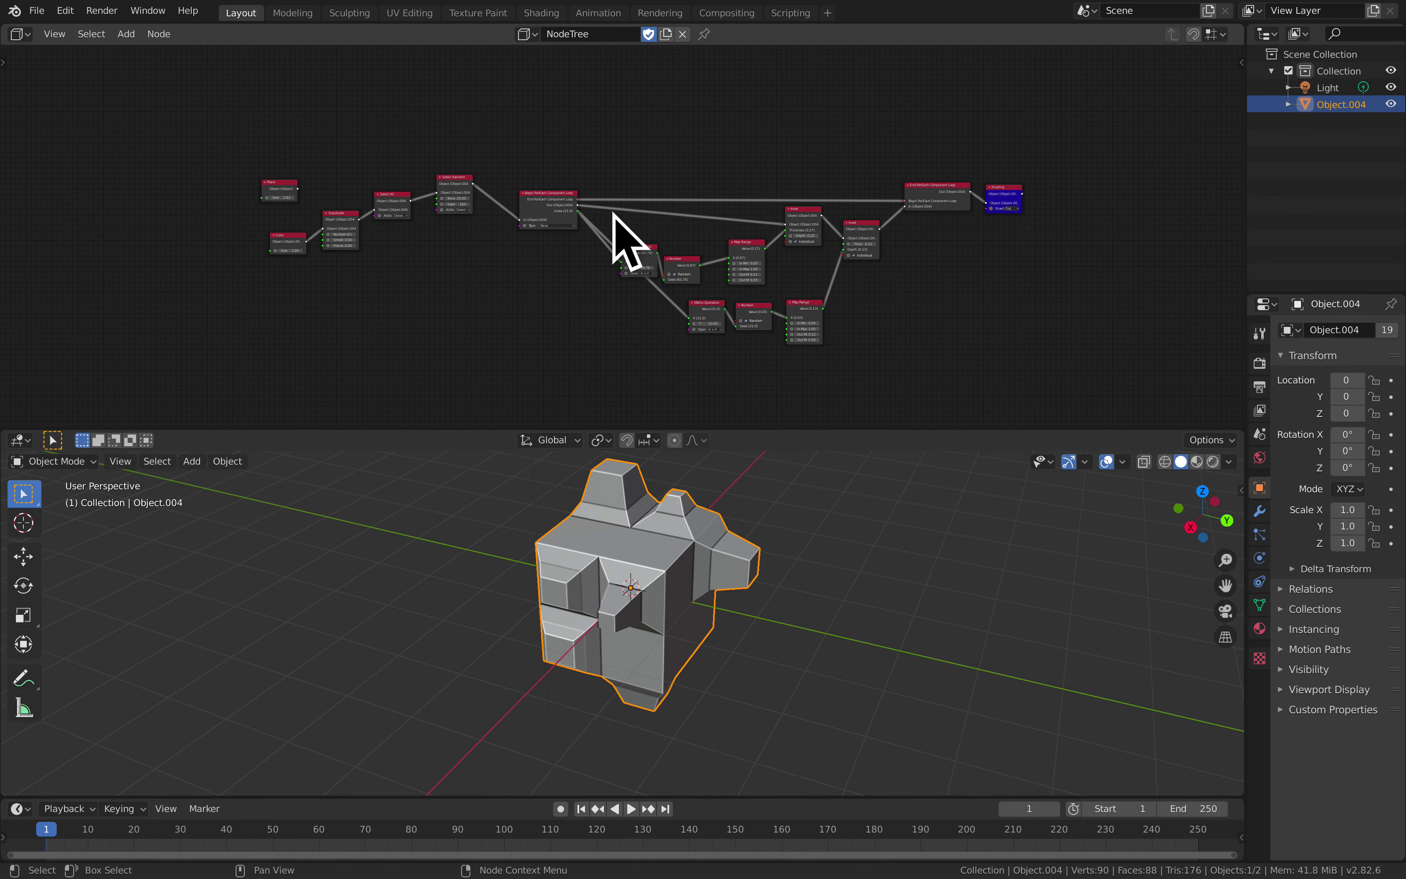
{"action": "scroll", "coordinate": [396, 173], "scroll_direction": "up", "scroll_amount": 2}
{"action": "key", "text": "b"}
{"action": "left_click_drag", "start_coordinate": [345, 144], "coordinate": [448, 234]}
{"action": "middle_click_drag", "start_coordinate": [447, 233], "coordinate": [397, 245]}
{"action": "key", "text": "shift+d"}
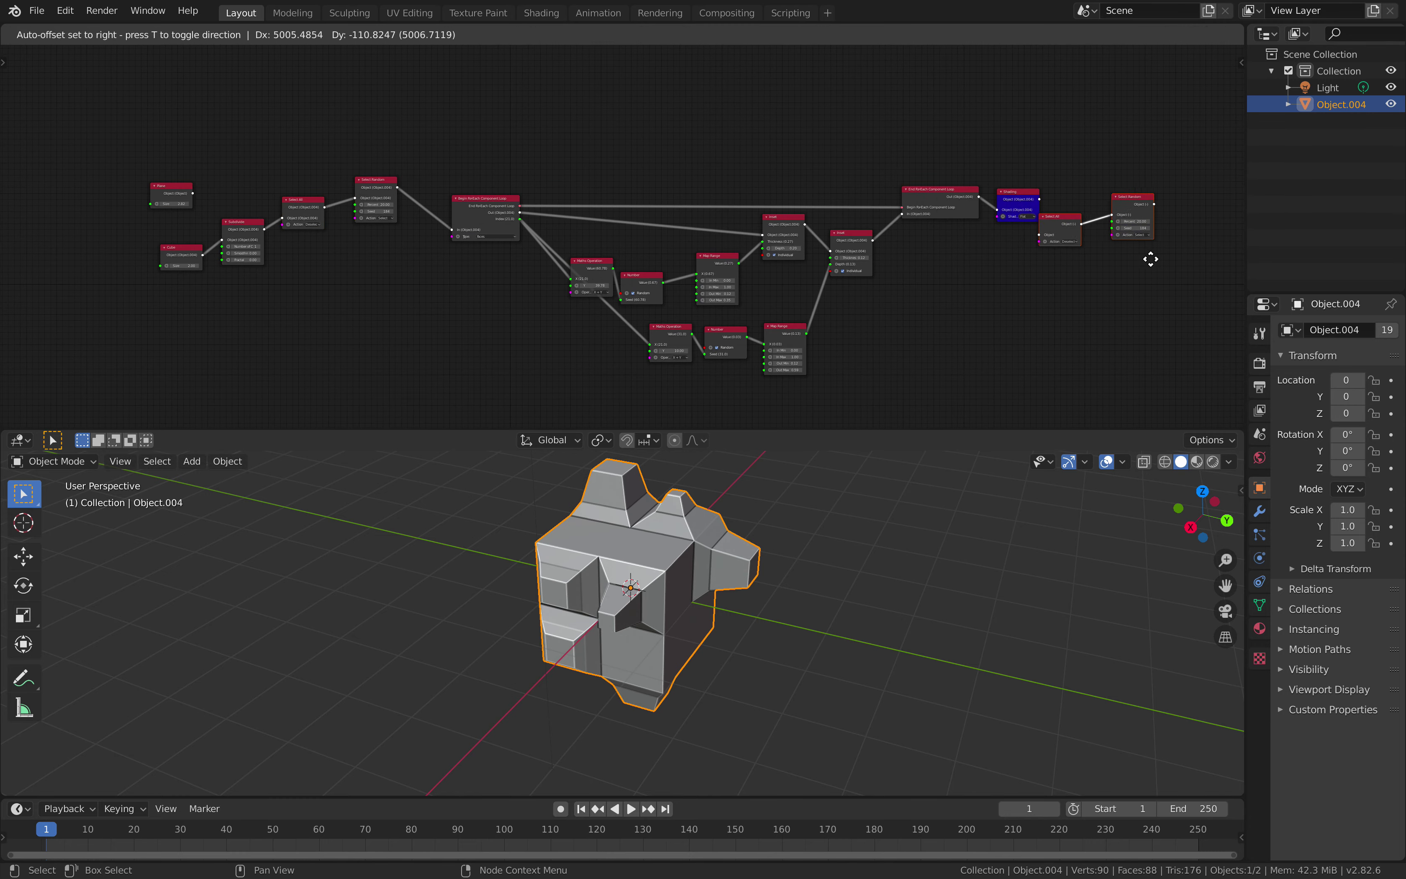
{"action": "left_click", "coordinate": [1183, 249]}
Lower the duplicated Select All and Select Random nodes below the level of the Shading node.
{"action": "middle_click_drag", "start_coordinate": [1111, 260], "coordinate": [536, 288]}
{"action": "scroll", "coordinate": [553, 262], "scroll_direction": "up", "scroll_amount": 6}
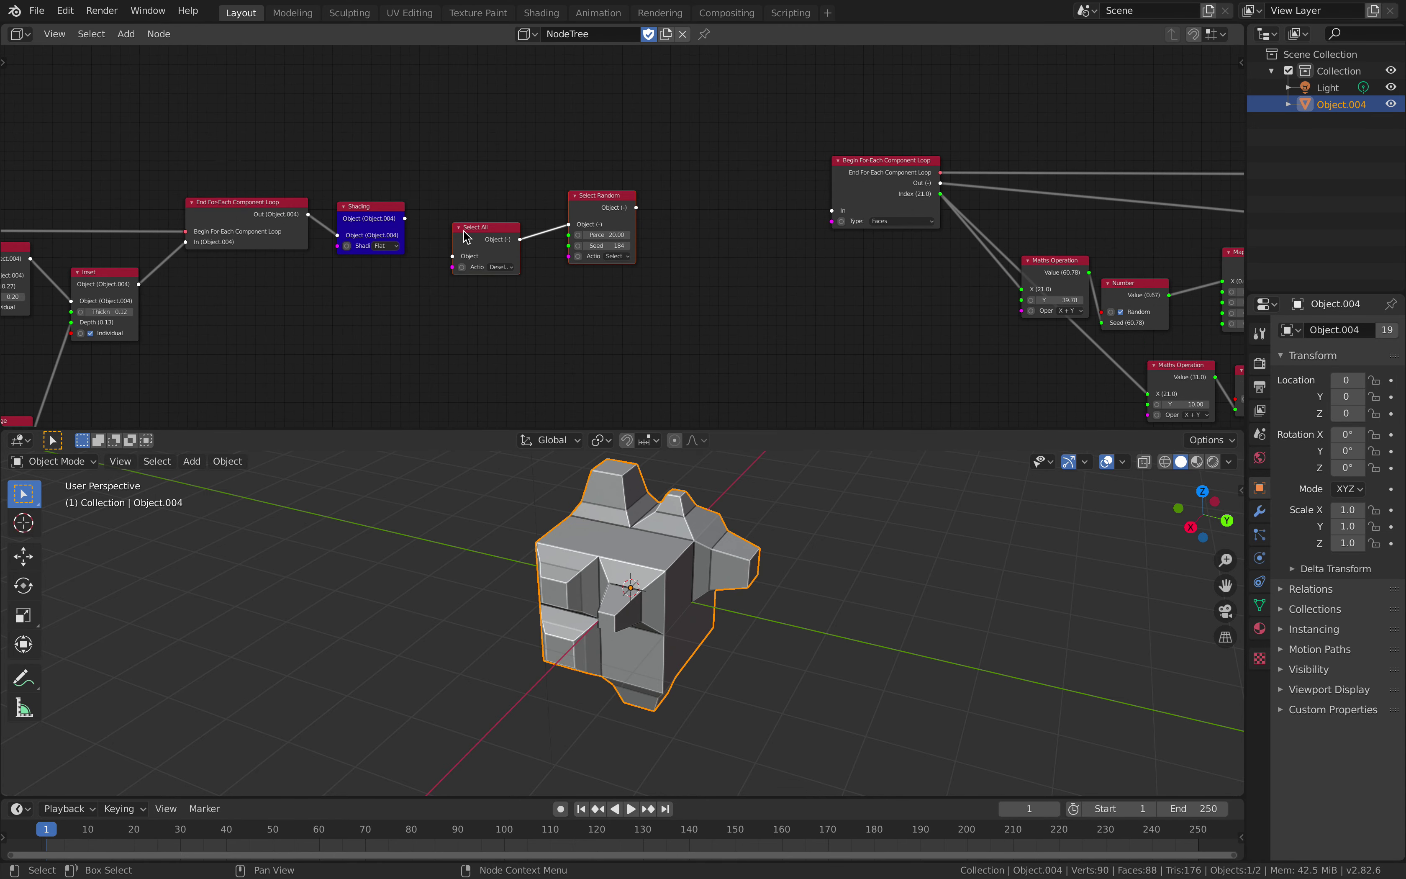
{"action": "left_click", "coordinate": [471, 227]}
{"action": "left_click_drag", "start_coordinate": [482, 230], "coordinate": [499, 286]}
{"action": "left_click_drag", "start_coordinate": [582, 201], "coordinate": [589, 277]}
Enclose the original for-each loop nodes, from Begin to End, in a frame without the Shading node.
{"action": "scroll", "coordinate": [615, 264], "scroll_direction": "down", "scroll_amount": 3}
{"action": "middle_click_drag", "start_coordinate": [346, 251], "coordinate": [617, 233]}
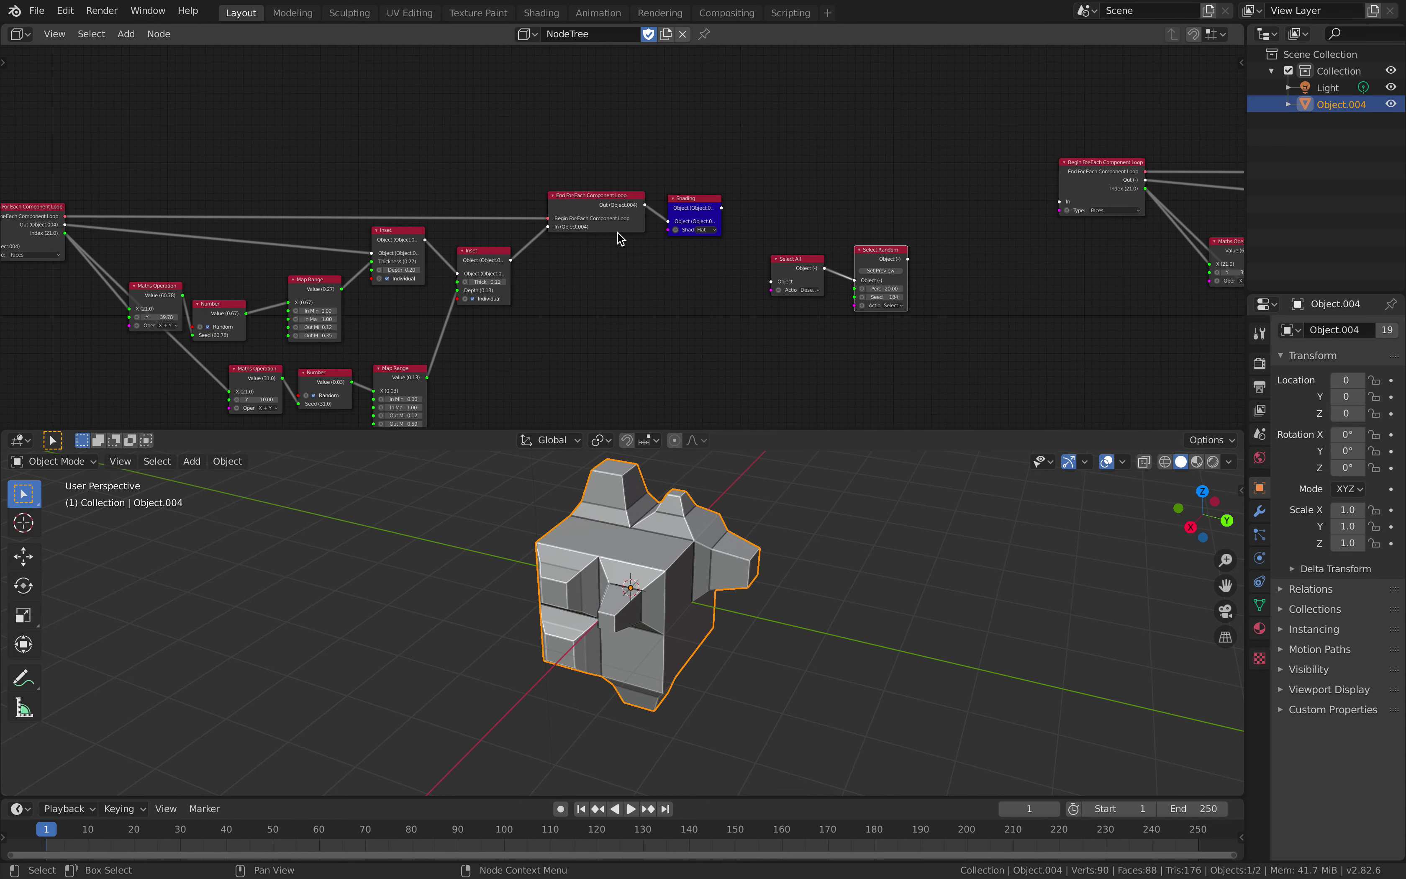
{"action": "scroll", "coordinate": [618, 233], "scroll_direction": "down", "scroll_amount": 2}
{"action": "key", "text": "b"}
{"action": "left_click_drag", "start_coordinate": [181, 136], "coordinate": [617, 354]}
{"action": "key", "text": "ctrl+j"}
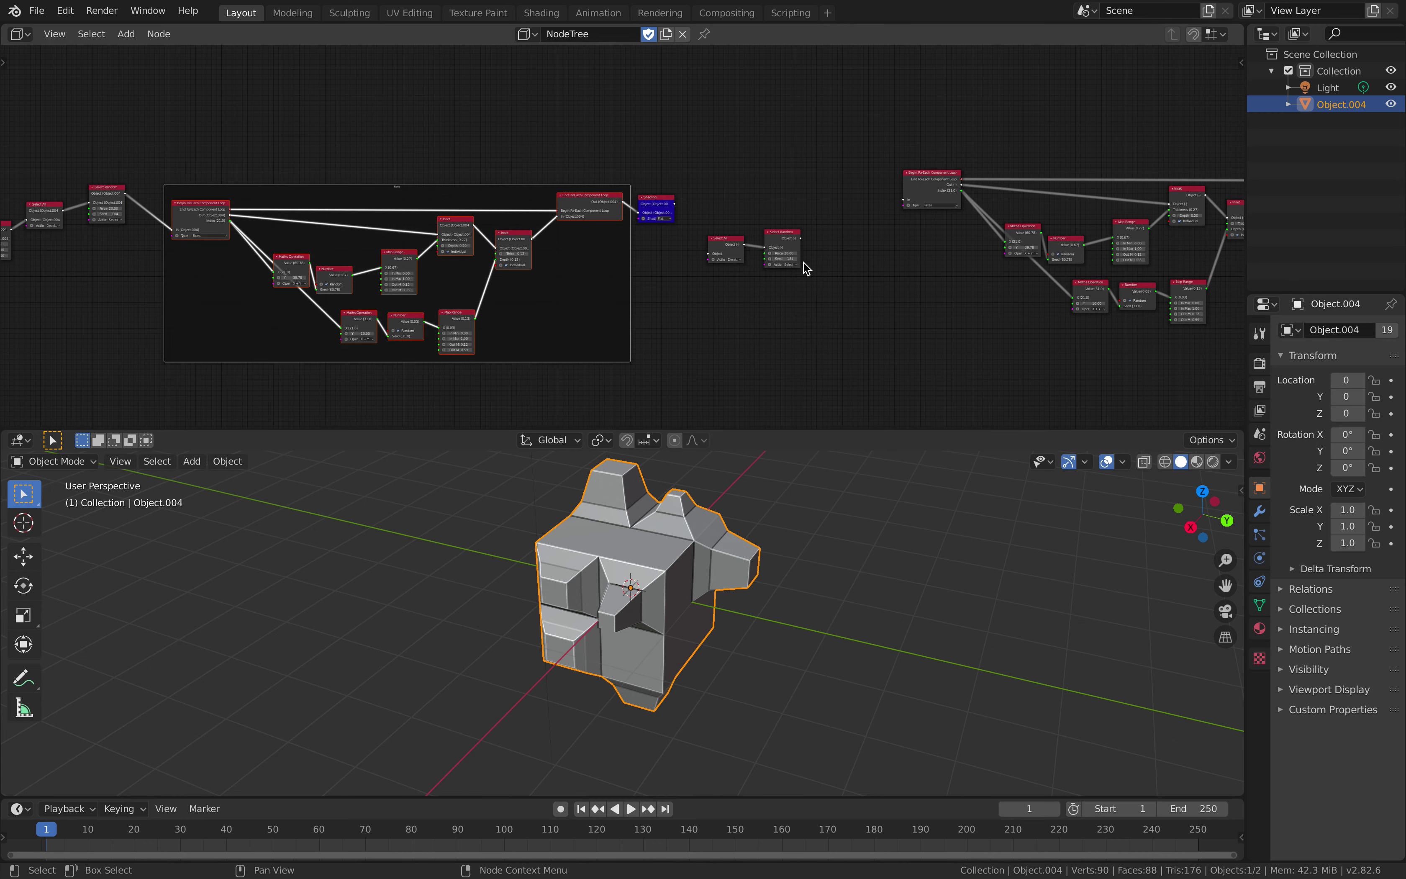
Enclose the duplicated for-each loop nodes and their Shading node in a second frame.
{"action": "middle_click_drag", "start_coordinate": [806, 264], "coordinate": [452, 243]}
{"action": "left_click_drag", "start_coordinate": [521, 102], "coordinate": [1081, 305]}
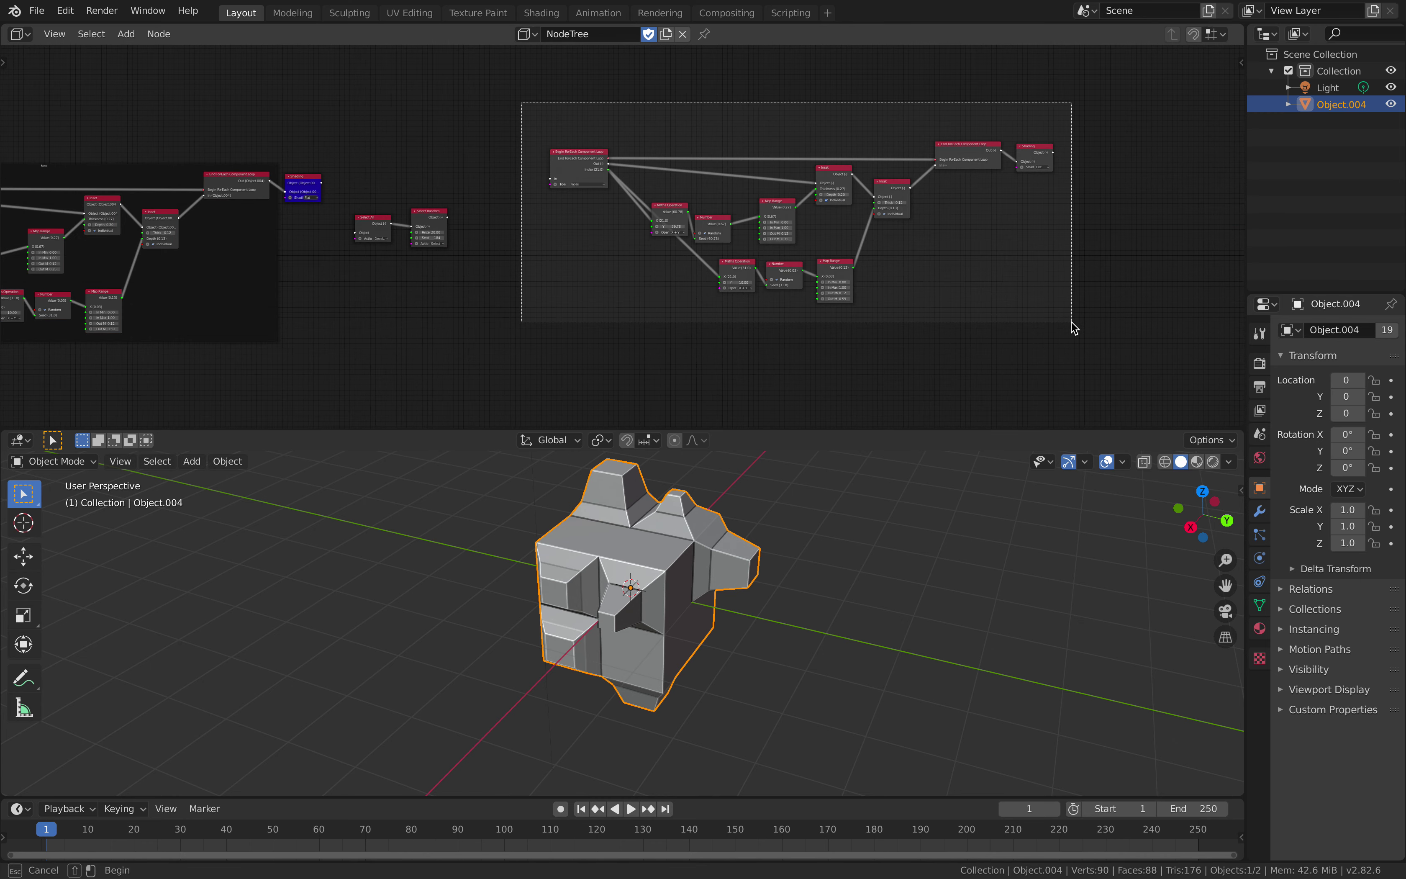
{"action": "left_click_drag", "start_coordinate": [1071, 322], "coordinate": [1071, 321]}
{"action": "key", "text": "ctrl+j"}
{"action": "middle_click_drag", "start_coordinate": [511, 170], "coordinate": [604, 187]}
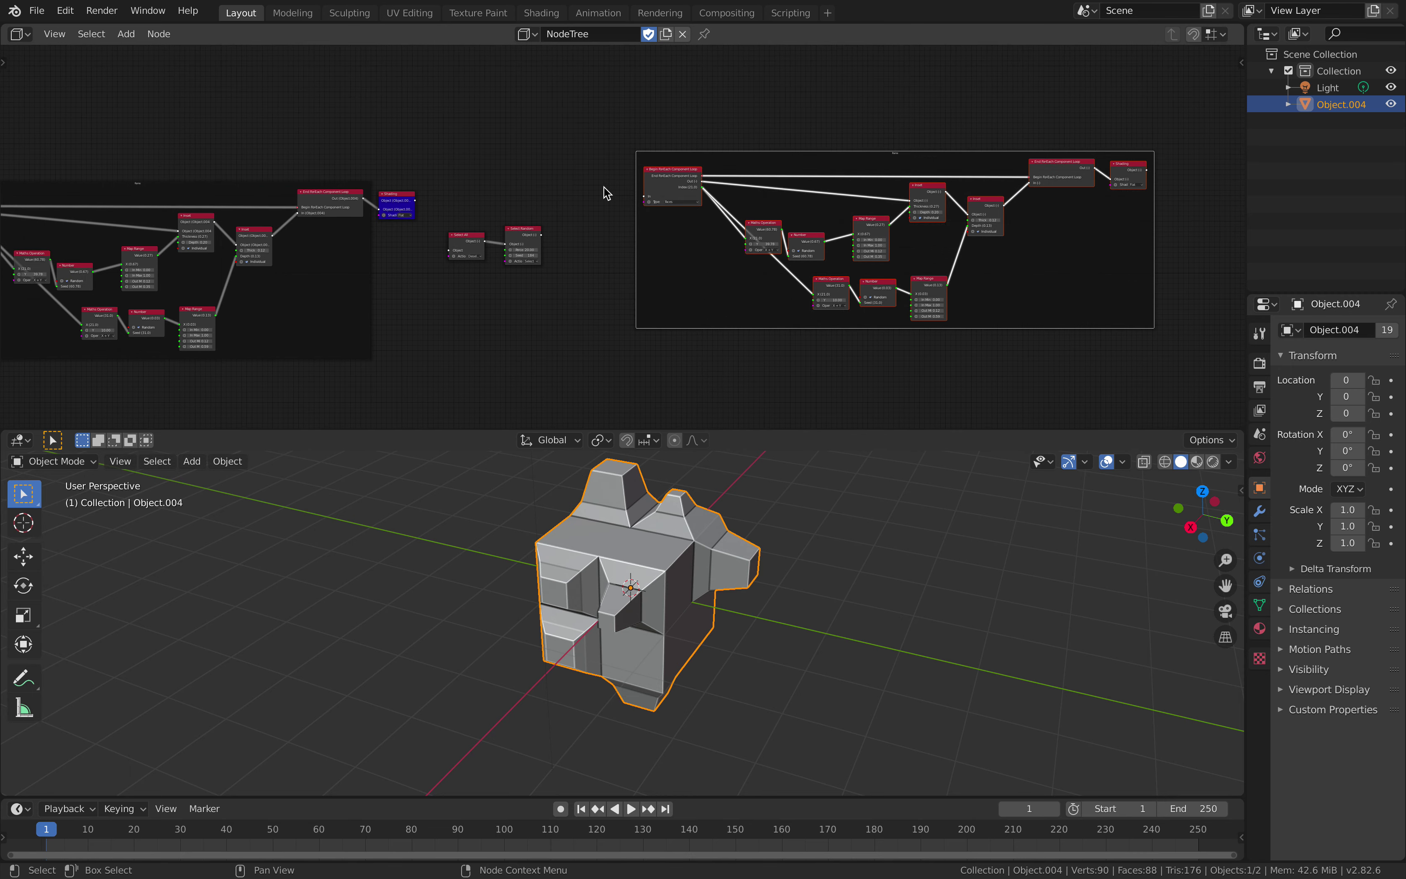
Link the first Shading output to the duplicated Select All, and the duplicated Select Random to the second loop's Begin input.
{"action": "scroll", "coordinate": [580, 183], "scroll_direction": "up", "scroll_amount": 4}
{"action": "left_click_drag", "start_coordinate": [364, 155], "coordinate": [395, 180]}
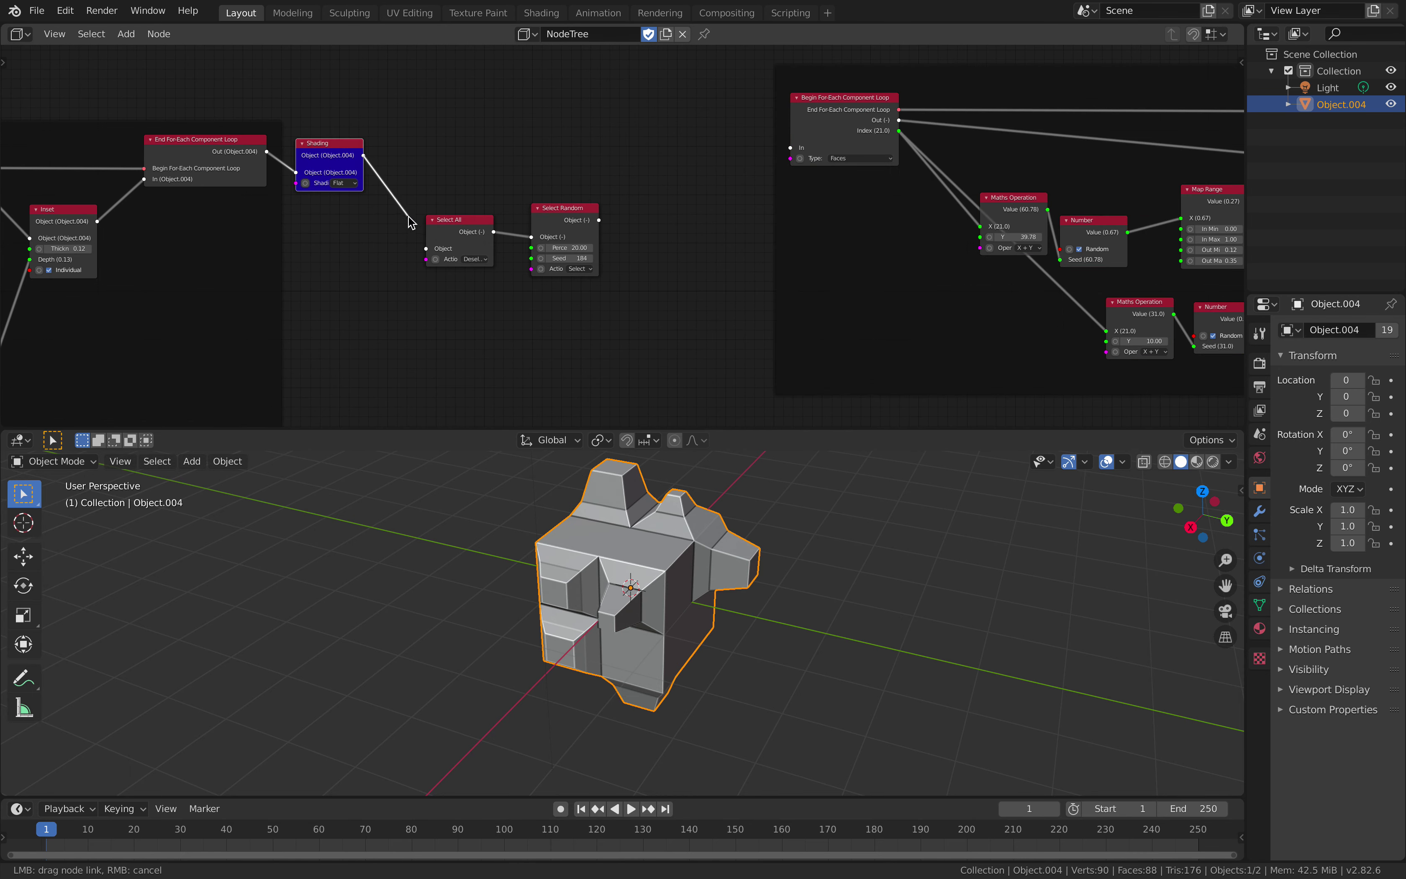
{"action": "left_click_drag", "start_coordinate": [426, 251], "coordinate": [427, 250]}
{"action": "left_click_drag", "start_coordinate": [547, 218], "coordinate": [792, 149]}
{"action": "scroll", "coordinate": [430, 156], "scroll_direction": "right", "scroll_amount": 10, "text": "ctrl"}
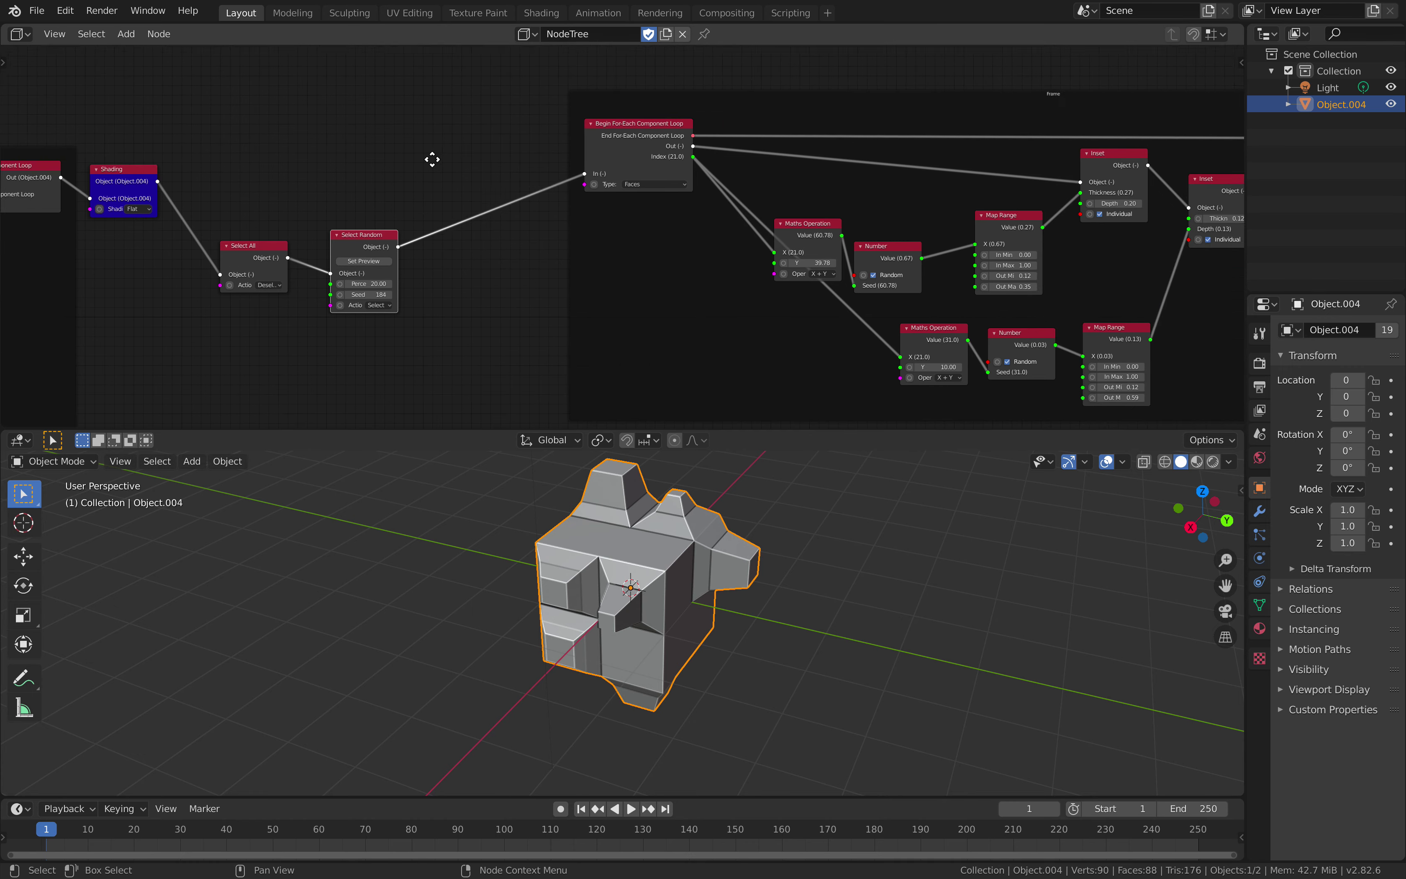
Shift the second loop's Shading node slightly and set it as the previewed node.
{"action": "left_click", "coordinate": [884, 152]}
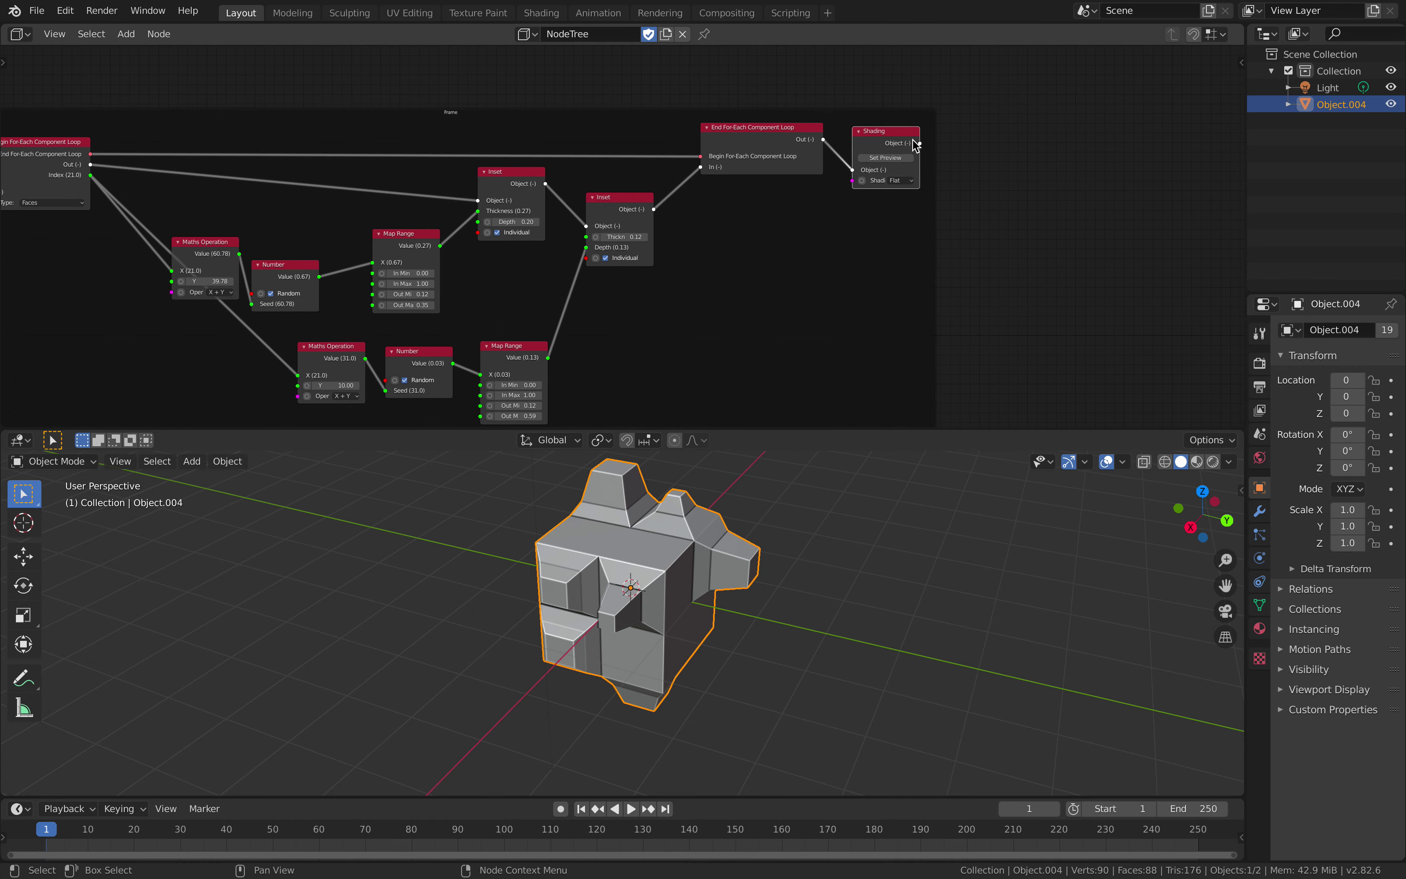
{"action": "left_click_drag", "start_coordinate": [913, 140], "coordinate": [938, 149]}
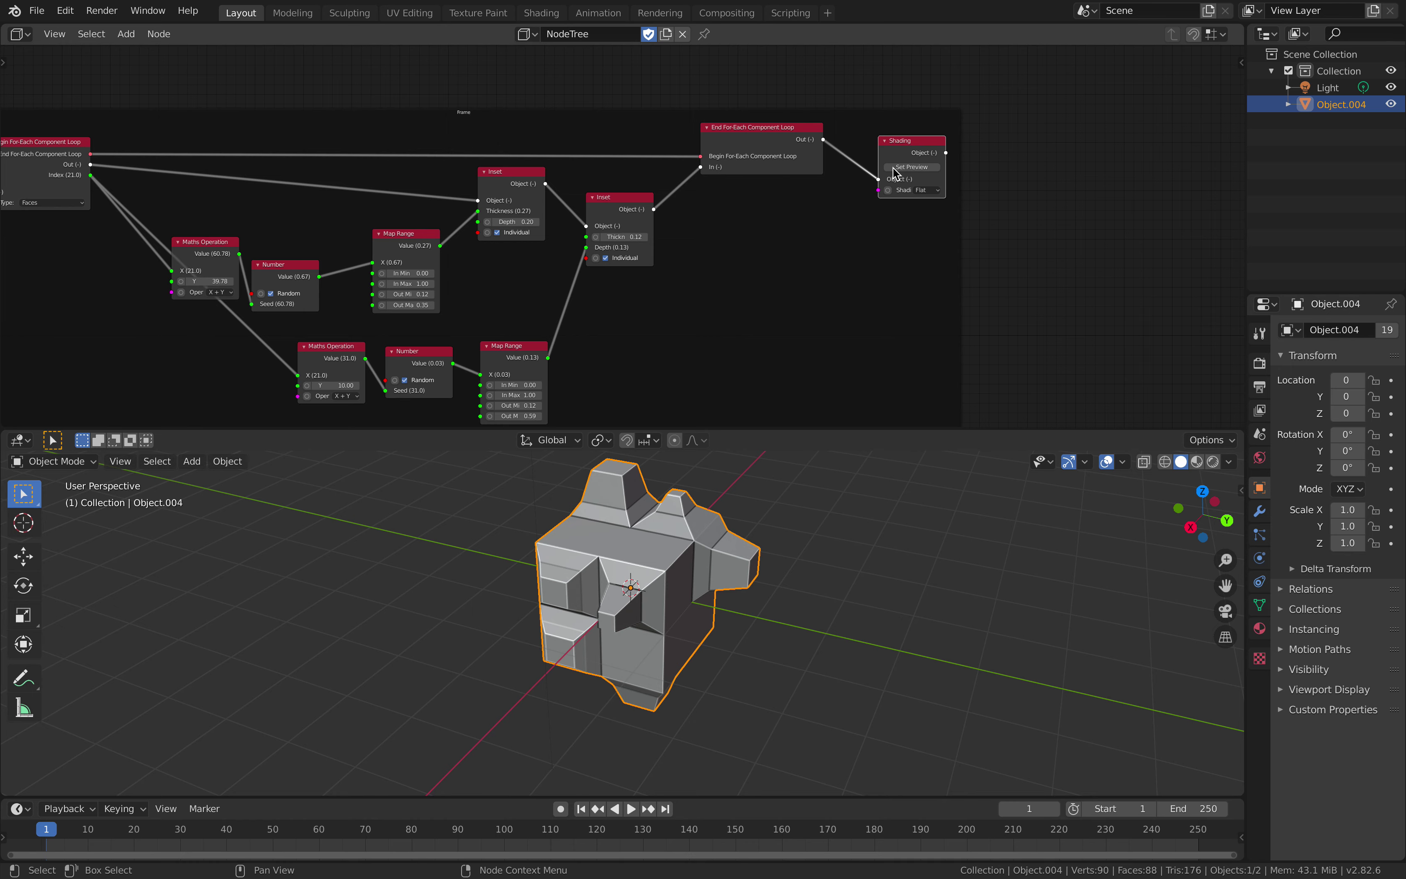
{"action": "left_click", "coordinate": [911, 167]}
{"action": "middle_click_drag", "start_coordinate": [674, 593], "coordinate": [587, 605]}
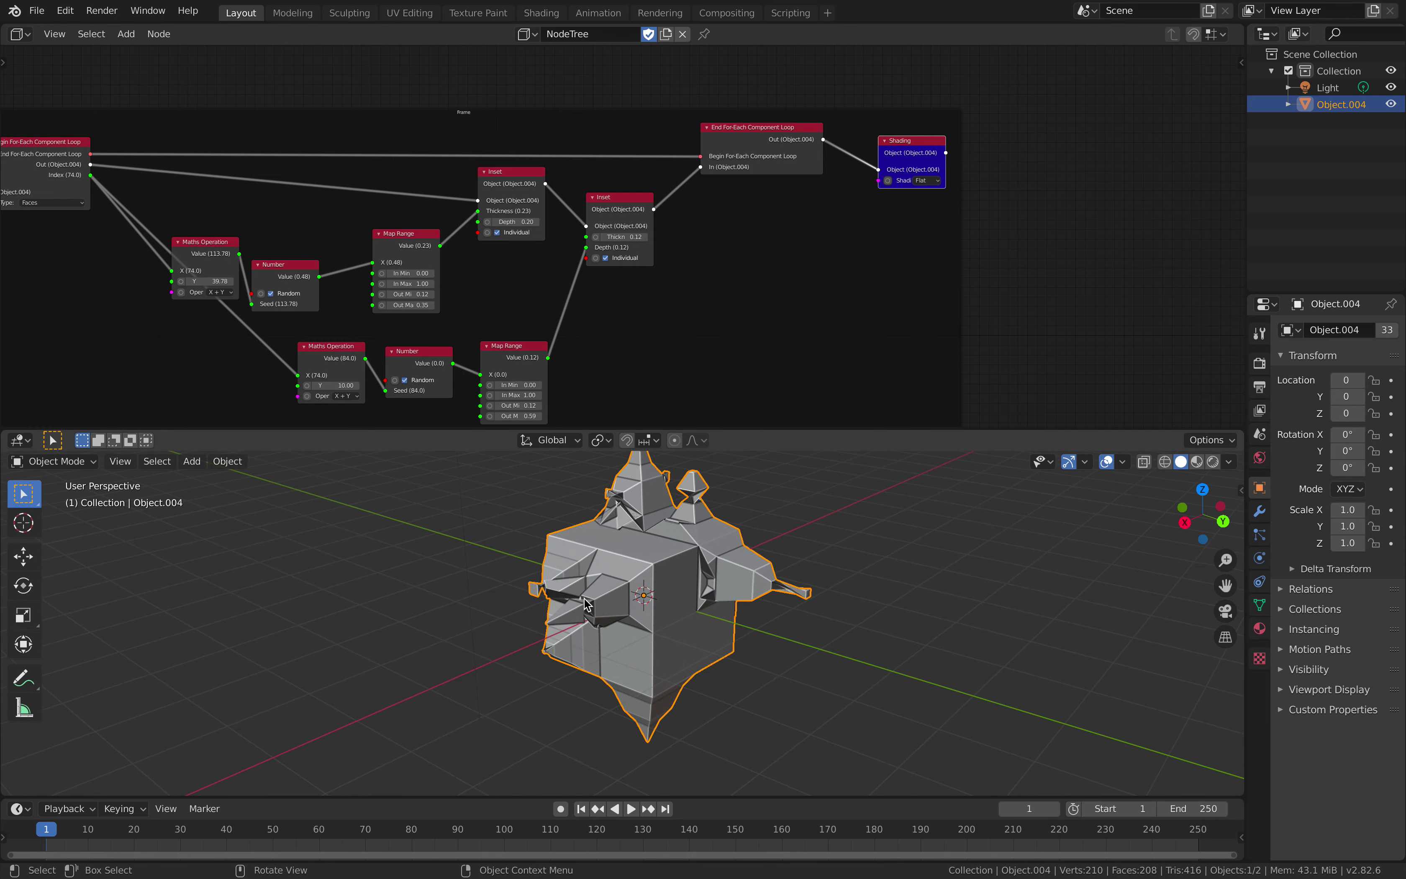
{"action": "middle_click_drag", "start_coordinate": [717, 572], "coordinate": [697, 552]}
{"action": "middle_click_drag", "start_coordinate": [598, 408], "coordinate": [611, 358]}
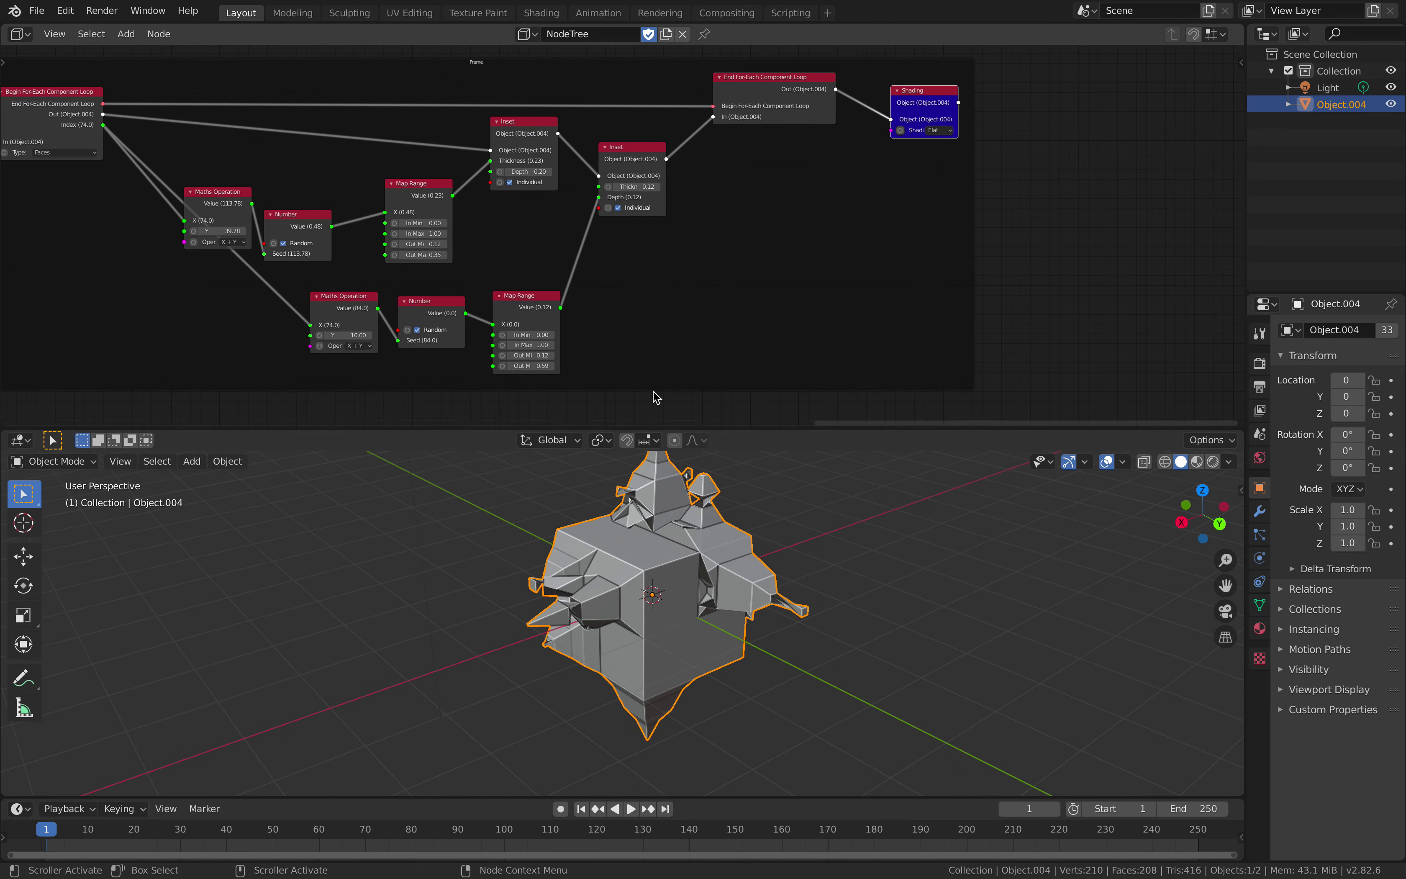
{"action": "middle_click_drag", "start_coordinate": [604, 573], "coordinate": [656, 544]}
Set the Cube node's size to 5 and save the file.
{"action": "middle_click_drag", "start_coordinate": [448, 335], "coordinate": [1118, 227]}
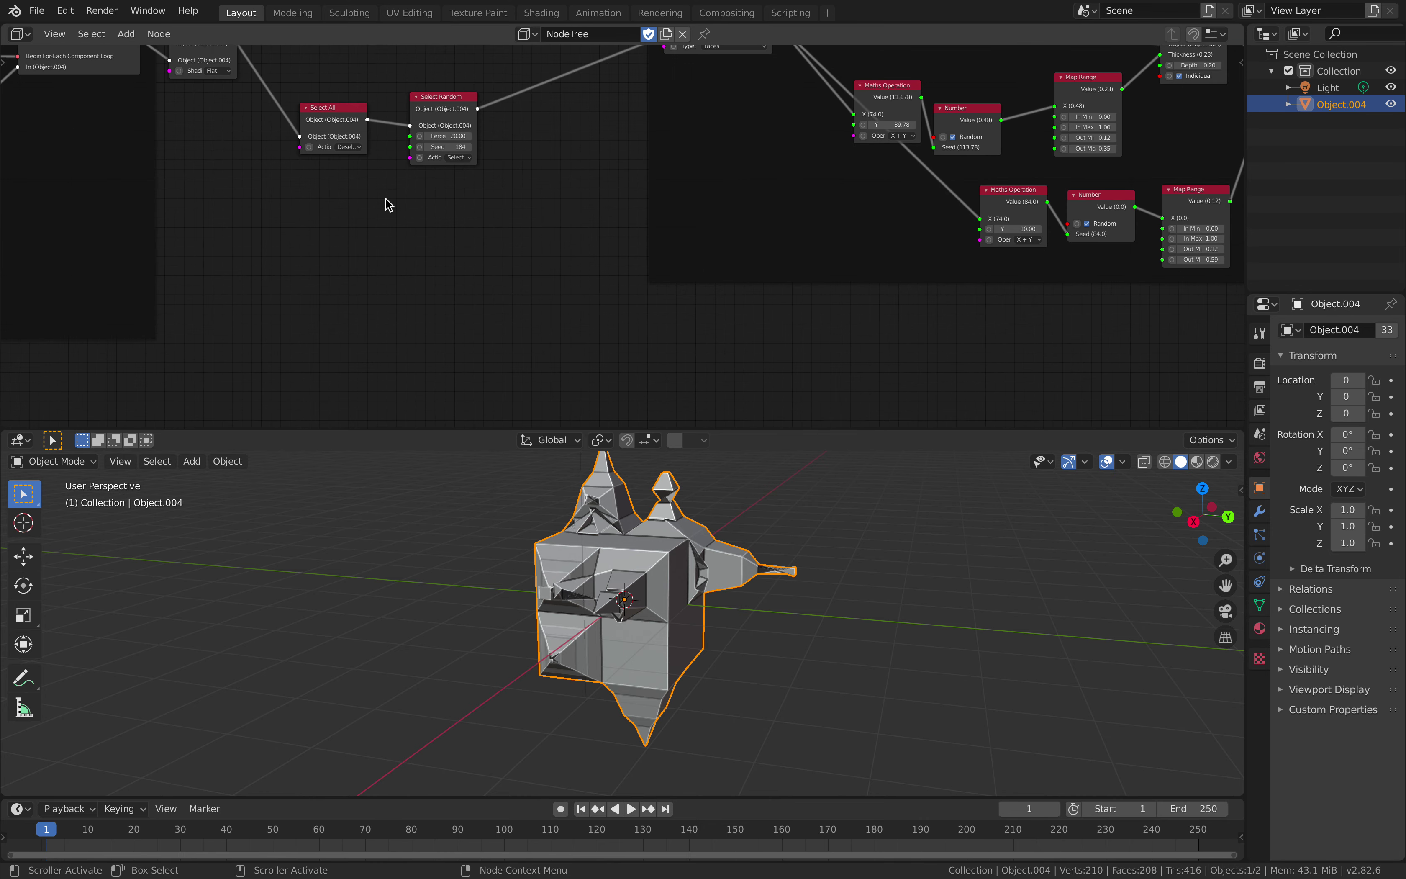
{"action": "middle_click_drag", "start_coordinate": [386, 199], "coordinate": [924, 212]}
{"action": "middle_click_drag", "start_coordinate": [385, 208], "coordinate": [981, 203]}
{"action": "mouse_move", "coordinate": [345, 216]}
{"action": "middle_mouse_down"}
{"action": "mouse_move", "coordinate": [548, 204]}
{"action": "mouse_move", "coordinate": [697, 251]}
{"action": "middle_mouse_up"}
{"action": "left_click", "coordinate": [387, 194]}
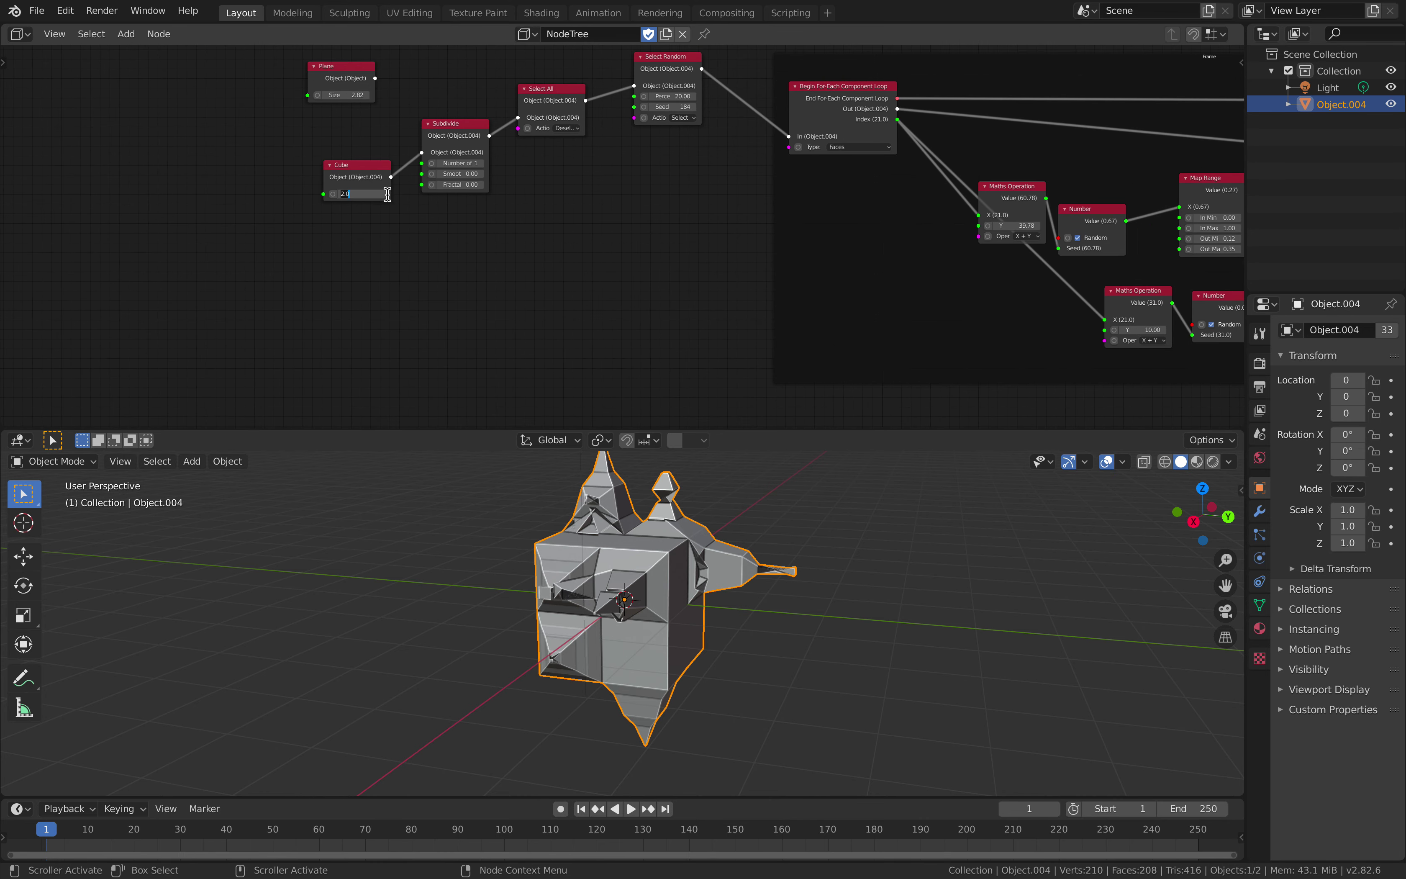
{"action": "type", "text": "5"}
{"action": "key", "text": "Return"}
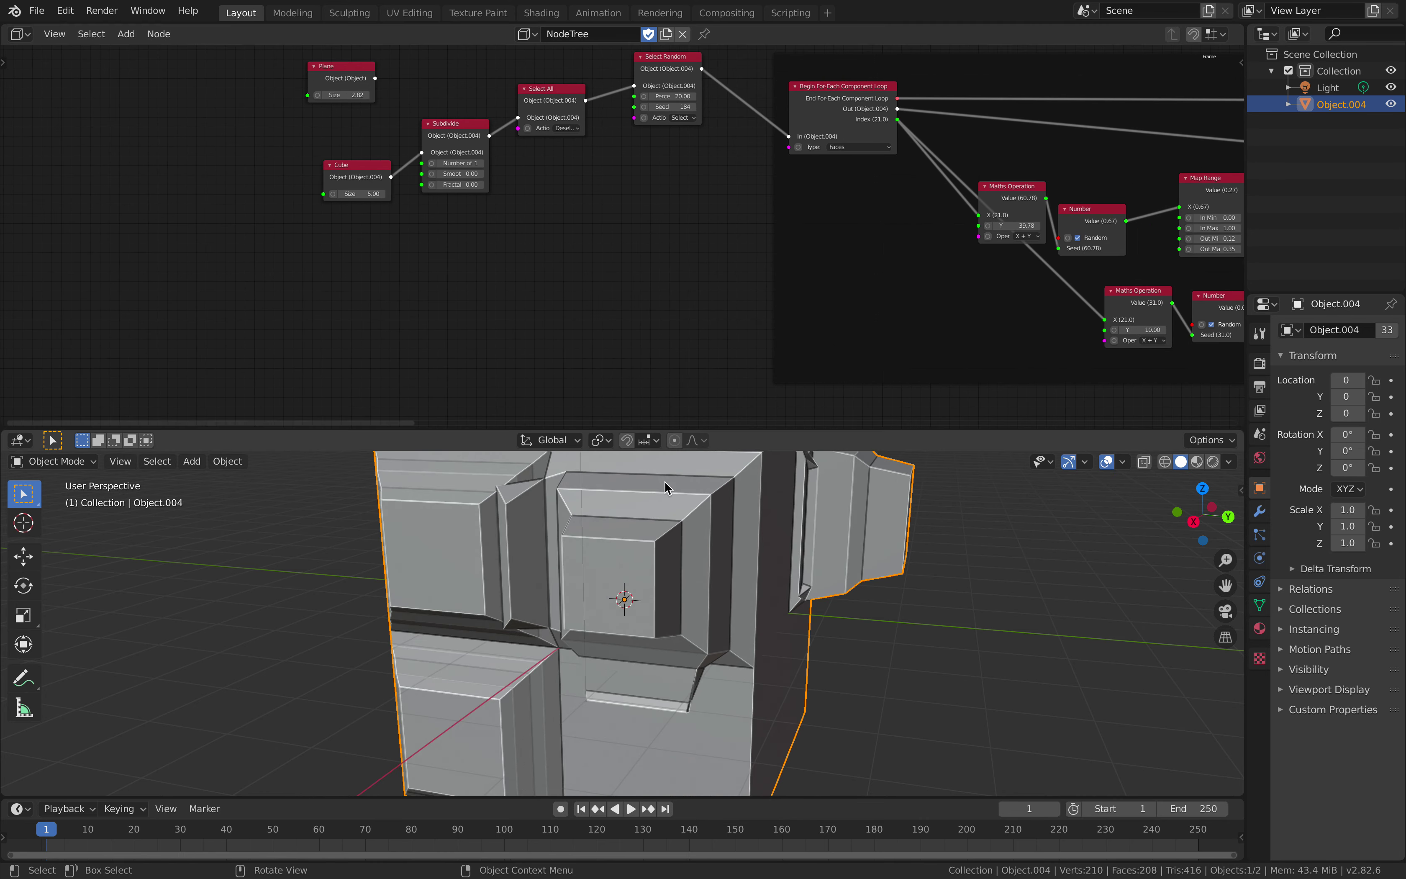
{"action": "scroll", "coordinate": [665, 488], "scroll_direction": "down", "scroll_amount": 4}
{"action": "mouse_move", "coordinate": [665, 488]}
{"action": "middle_mouse_down"}
{"action": "mouse_move", "coordinate": [552, 499]}
{"action": "mouse_move", "coordinate": [587, 489]}
{"action": "middle_mouse_up"}
{"action": "middle_click_drag", "start_coordinate": [628, 549], "coordinate": [712, 555]}
{"action": "middle_click_drag", "start_coordinate": [869, 235], "coordinate": [523, 230]}
{"action": "middle_click_drag", "start_coordinate": [891, 224], "coordinate": [579, 224]}
{"action": "middle_click_drag", "start_coordinate": [1104, 162], "coordinate": [591, 237]}
{"action": "middle_click_drag", "start_coordinate": [906, 213], "coordinate": [586, 231]}
{"action": "key", "text": "ctrl+s"}
Set the Out Max of the second loop's thickness Map Range to 0.3.
{"action": "middle_click_drag", "start_coordinate": [938, 275], "coordinate": [773, 281]}
{"action": "scroll", "coordinate": [774, 285], "scroll_direction": "up", "scroll_amount": 4}
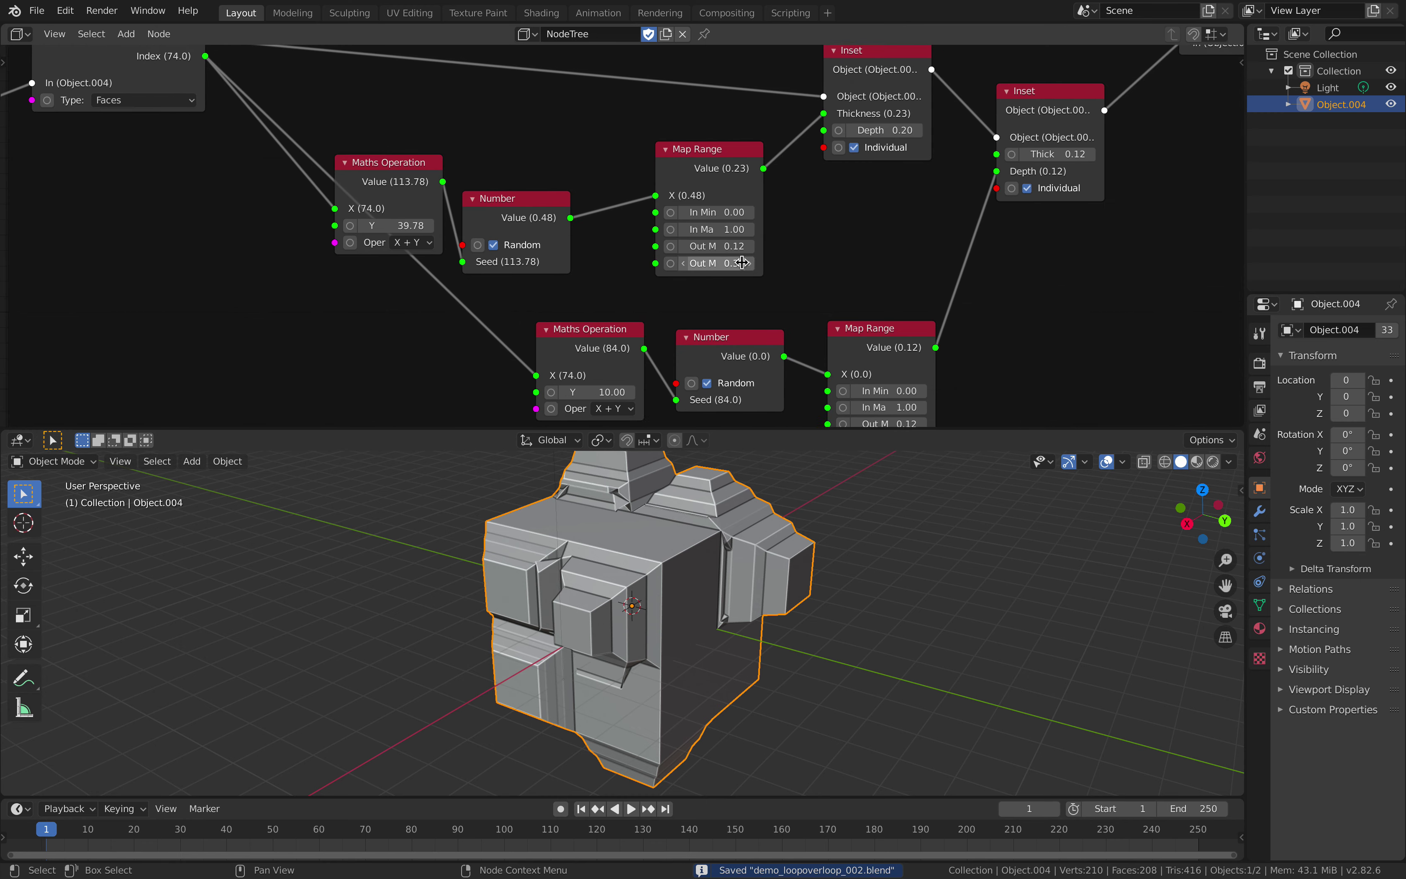
{"action": "left_click", "coordinate": [726, 261]}
{"action": "key", "text": "BackSpace"}
{"action": "key", "text": "BackSpace"}
{"action": "key", "text": "Return"}
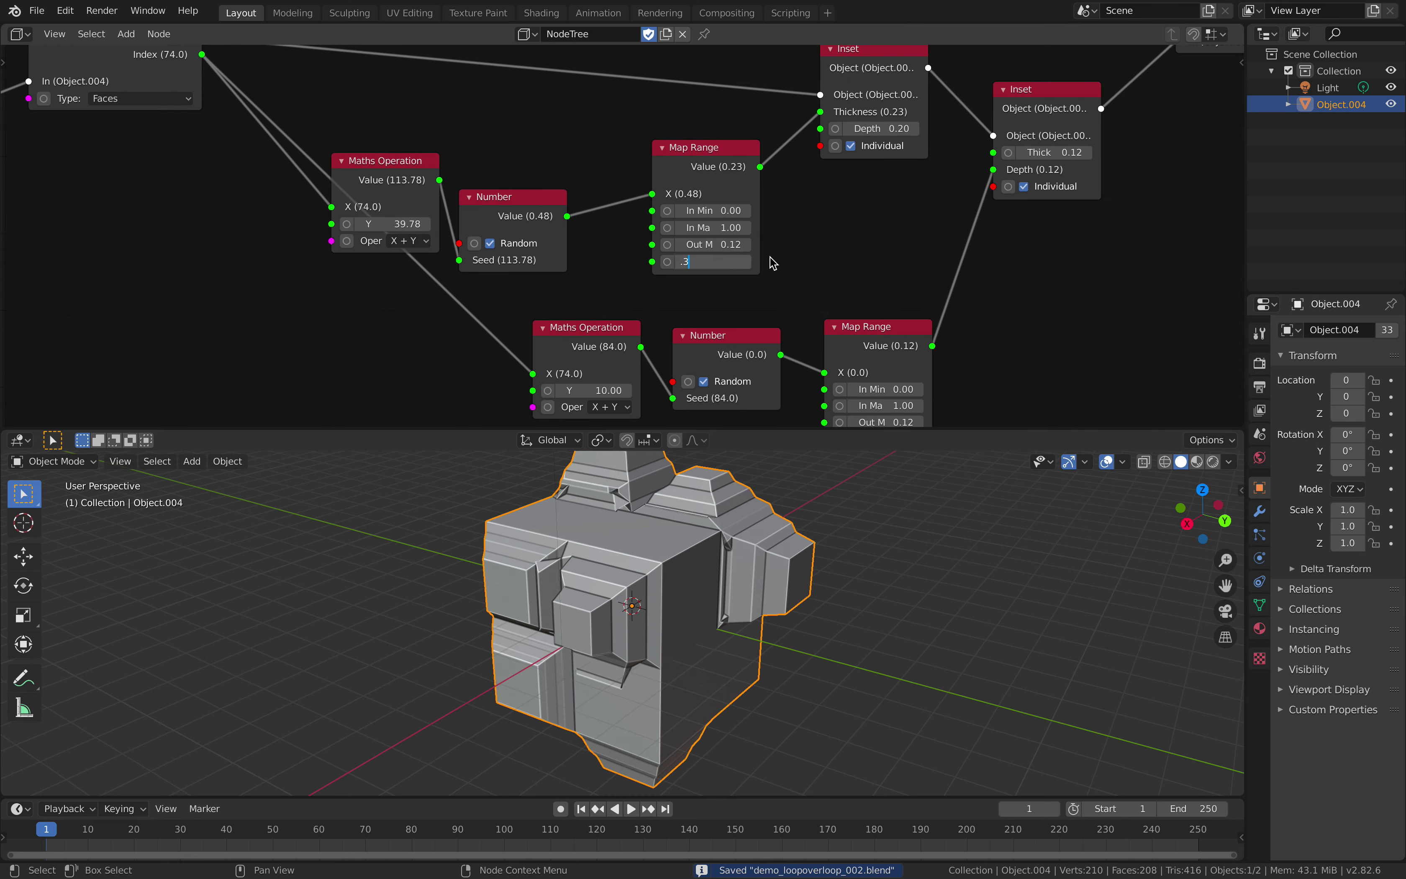
Set the Out Max of the second loop's depth Map Range to 0.8, raise it further, and save the file.
{"action": "middle_click_drag", "start_coordinate": [880, 364], "coordinate": [798, 234]}
{"action": "left_click", "coordinate": [825, 345]}
{"action": "left_click", "coordinate": [826, 345]}
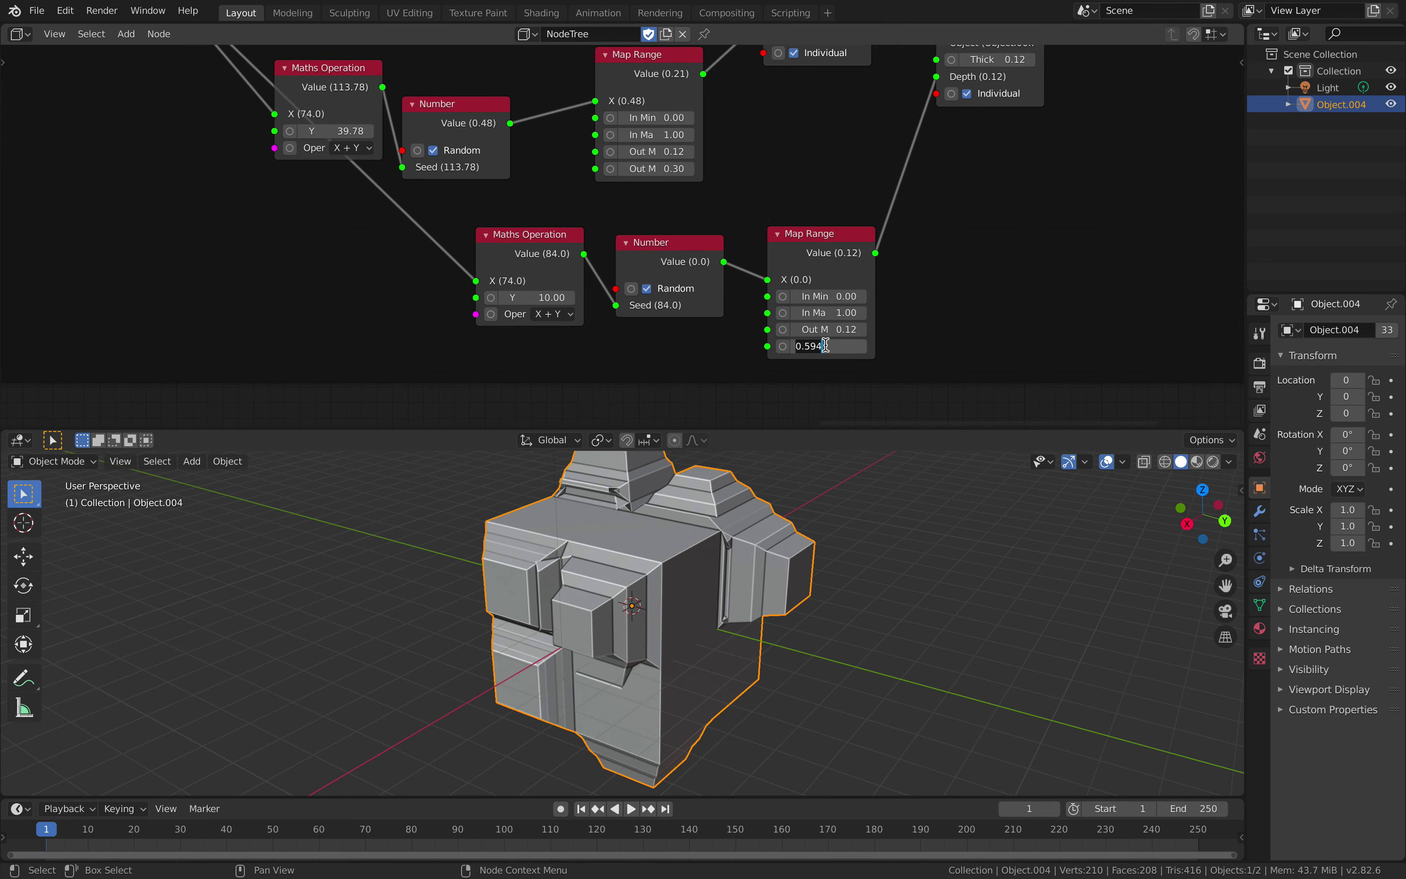
{"action": "type", "text": ".8"}
{"action": "key", "text": "Return"}
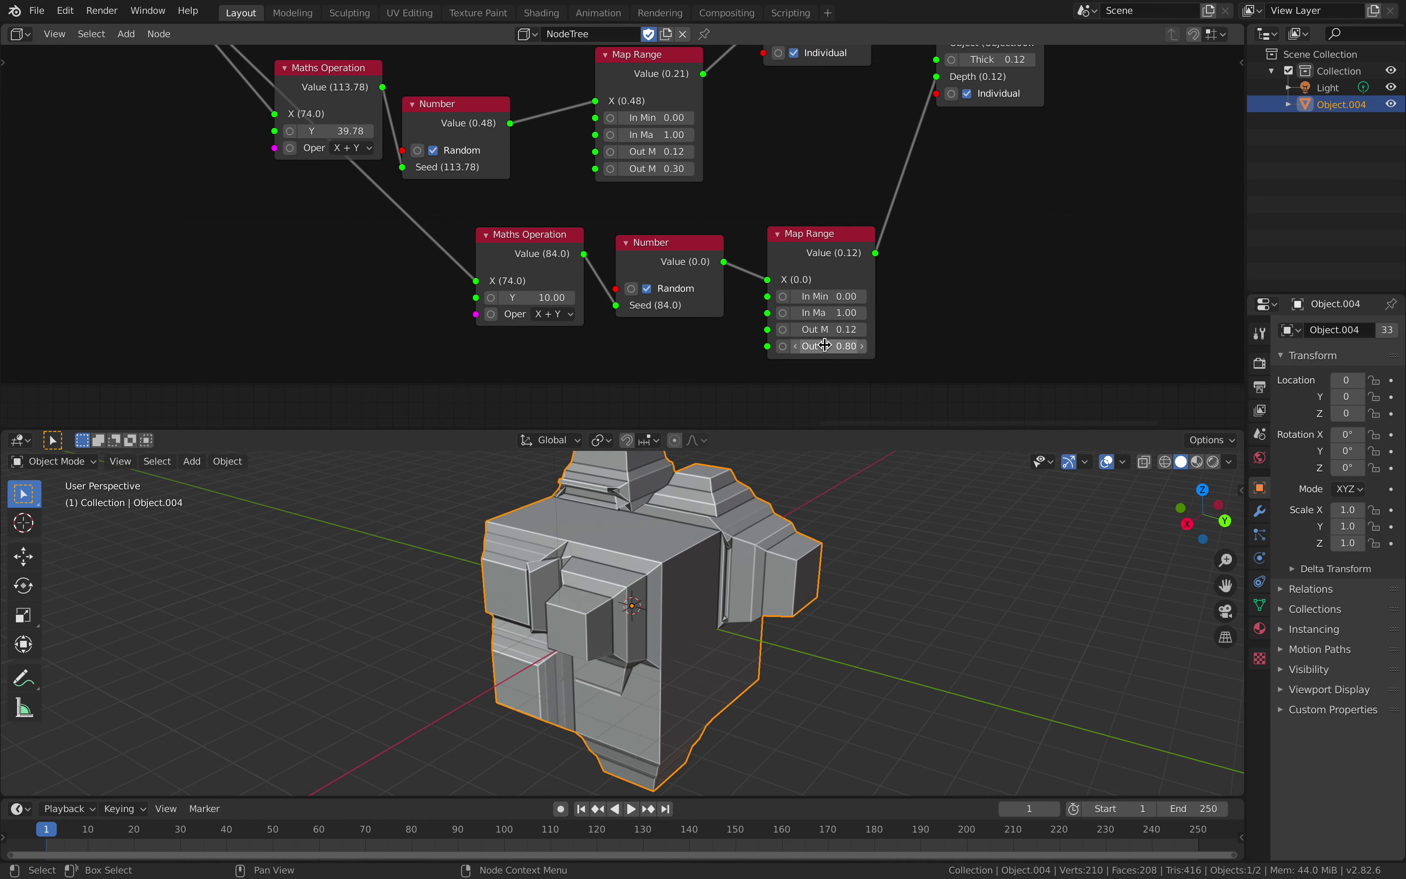
{"action": "mouse_move", "coordinate": [840, 347]}
{"action": "left_mouse_down"}
{"action": "mouse_move", "coordinate": [896, 341]}
{"action": "mouse_move", "coordinate": [840, 344]}
{"action": "left_mouse_up"}
{"action": "middle_click_drag", "start_coordinate": [706, 595], "coordinate": [546, 601]}
{"action": "key", "text": "ctrl+s"}
Set the percentage of the Select Random node before the first loop to 50.
{"action": "scroll", "coordinate": [581, 233], "scroll_direction": "down", "scroll_amount": 6}
{"action": "middle_click_drag", "start_coordinate": [314, 260], "coordinate": [1111, 260]}
{"action": "middle_click_drag", "start_coordinate": [67, 129], "coordinate": [983, 207]}
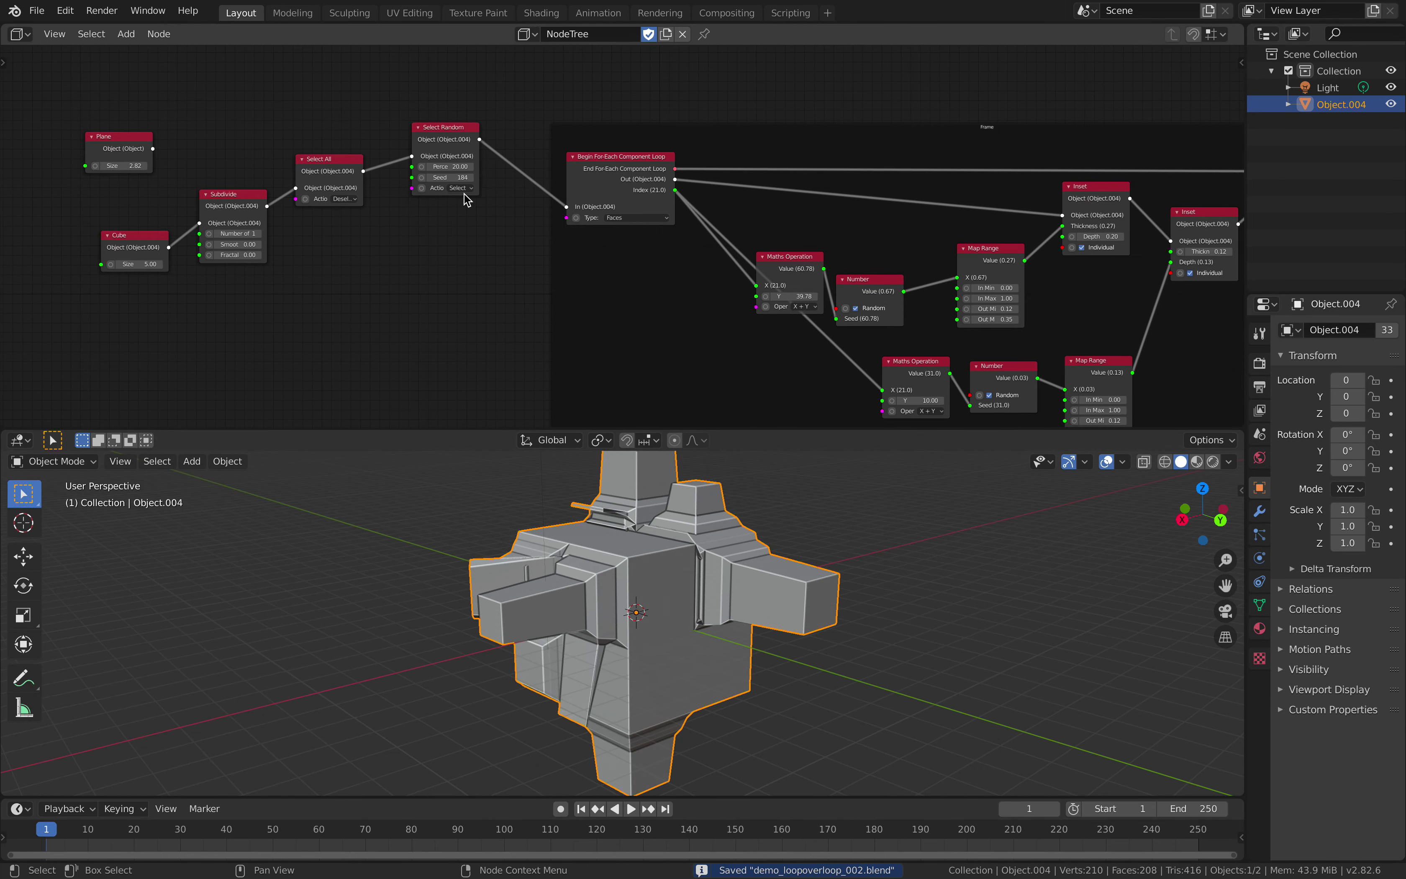
{"action": "scroll", "coordinate": [464, 196], "scroll_direction": "up", "scroll_amount": 3}
{"action": "middle_click_drag", "start_coordinate": [480, 208], "coordinate": [533, 193]}
{"action": "scroll", "coordinate": [516, 183], "scroll_direction": "up", "scroll_amount": 2}
{"action": "left_click", "coordinate": [523, 142]}
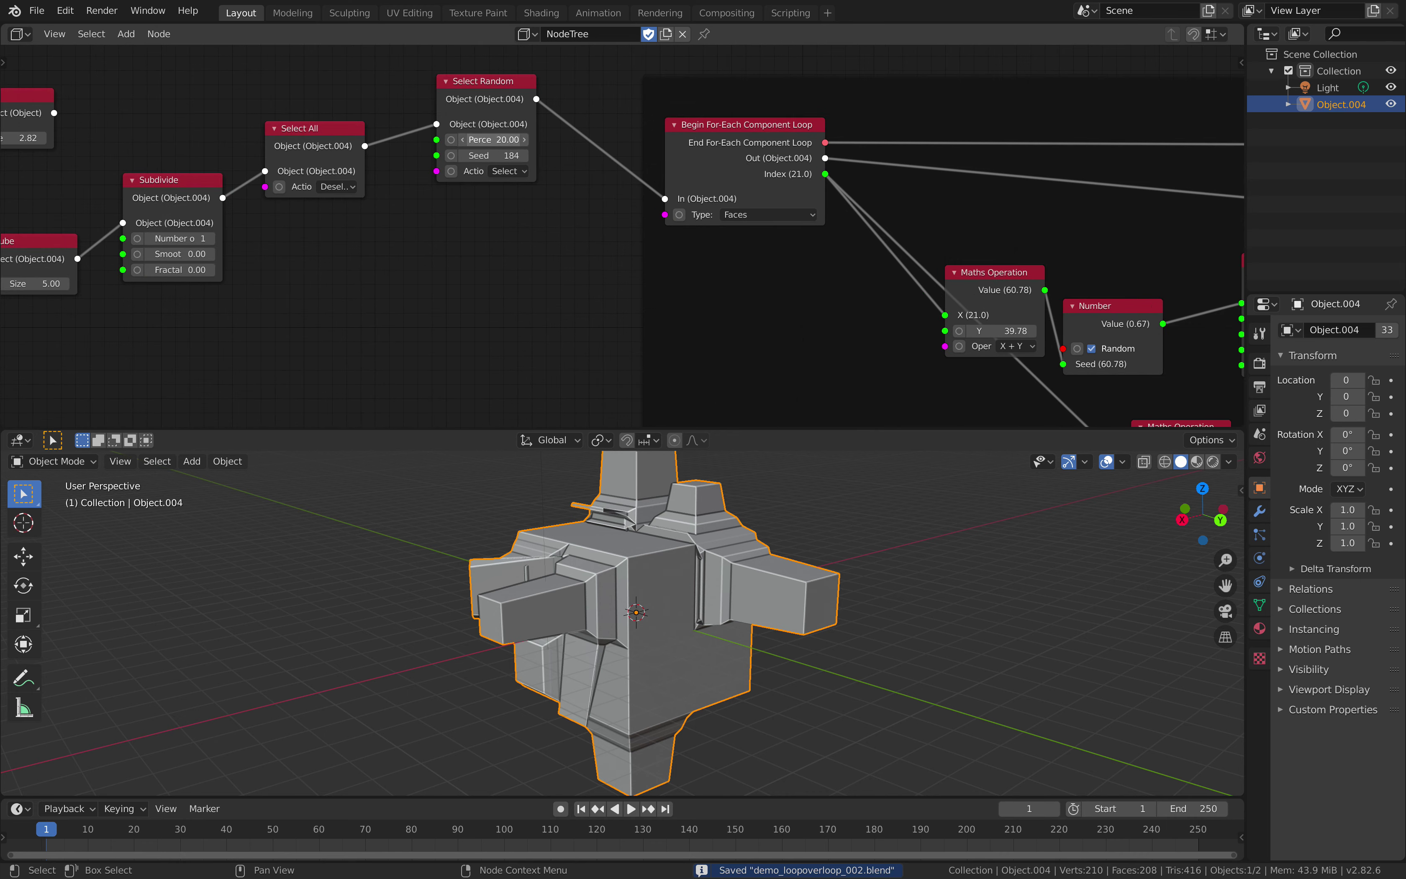
{"action": "type", "text": "50"}
{"action": "key", "text": "Return"}
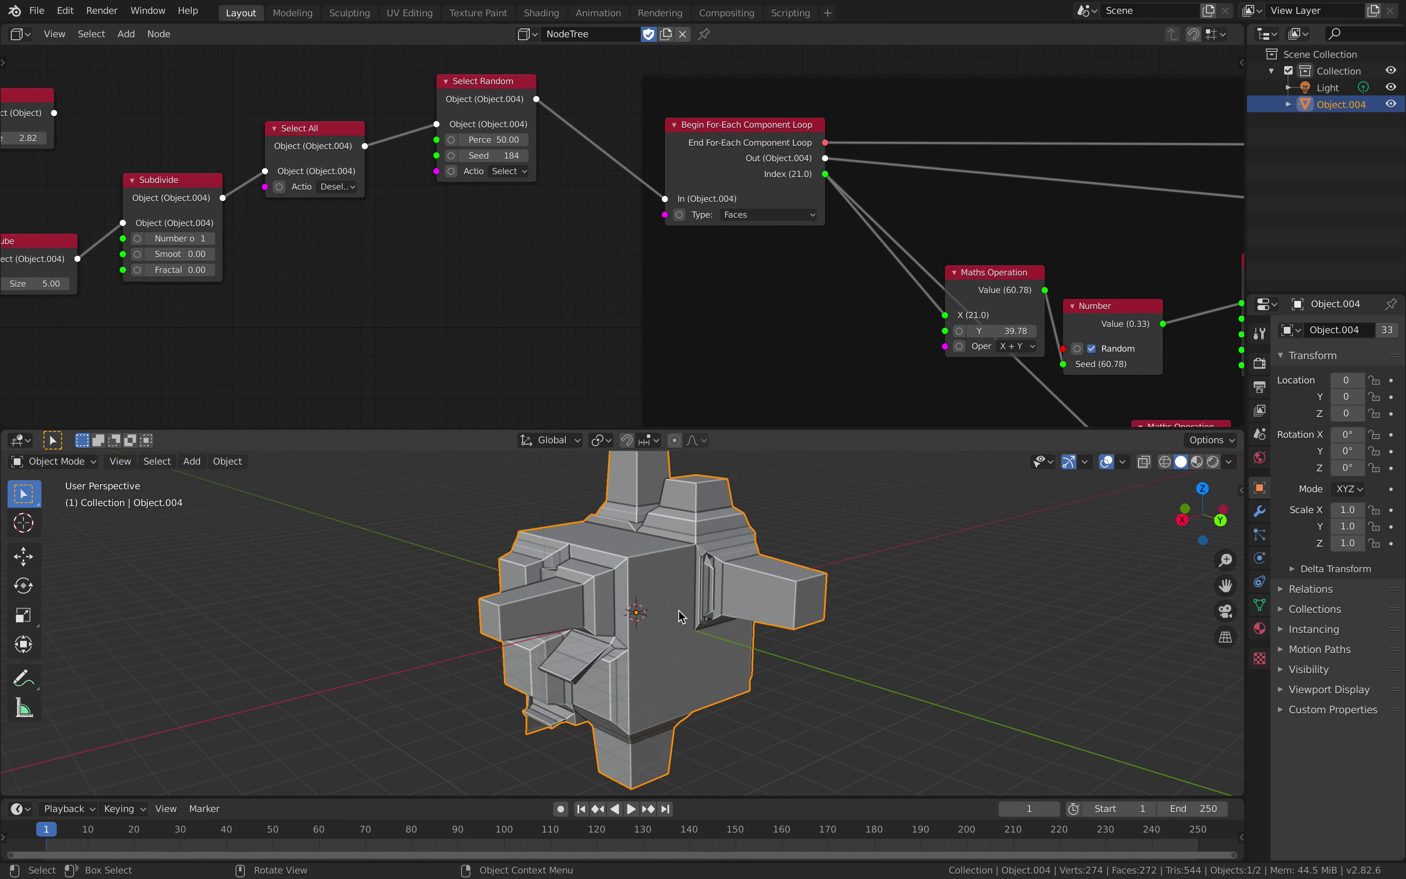
{"action": "middle_click_drag", "start_coordinate": [680, 615], "coordinate": [710, 621]}
Set the percentage of the Select Random node before the second loop to 50.
{"action": "middle_click_drag", "start_coordinate": [502, 139], "coordinate": [495, 150]}
{"action": "middle_click_drag", "start_coordinate": [869, 173], "coordinate": [279, 166]}
{"action": "middle_click_drag", "start_coordinate": [924, 167], "coordinate": [450, 176]}
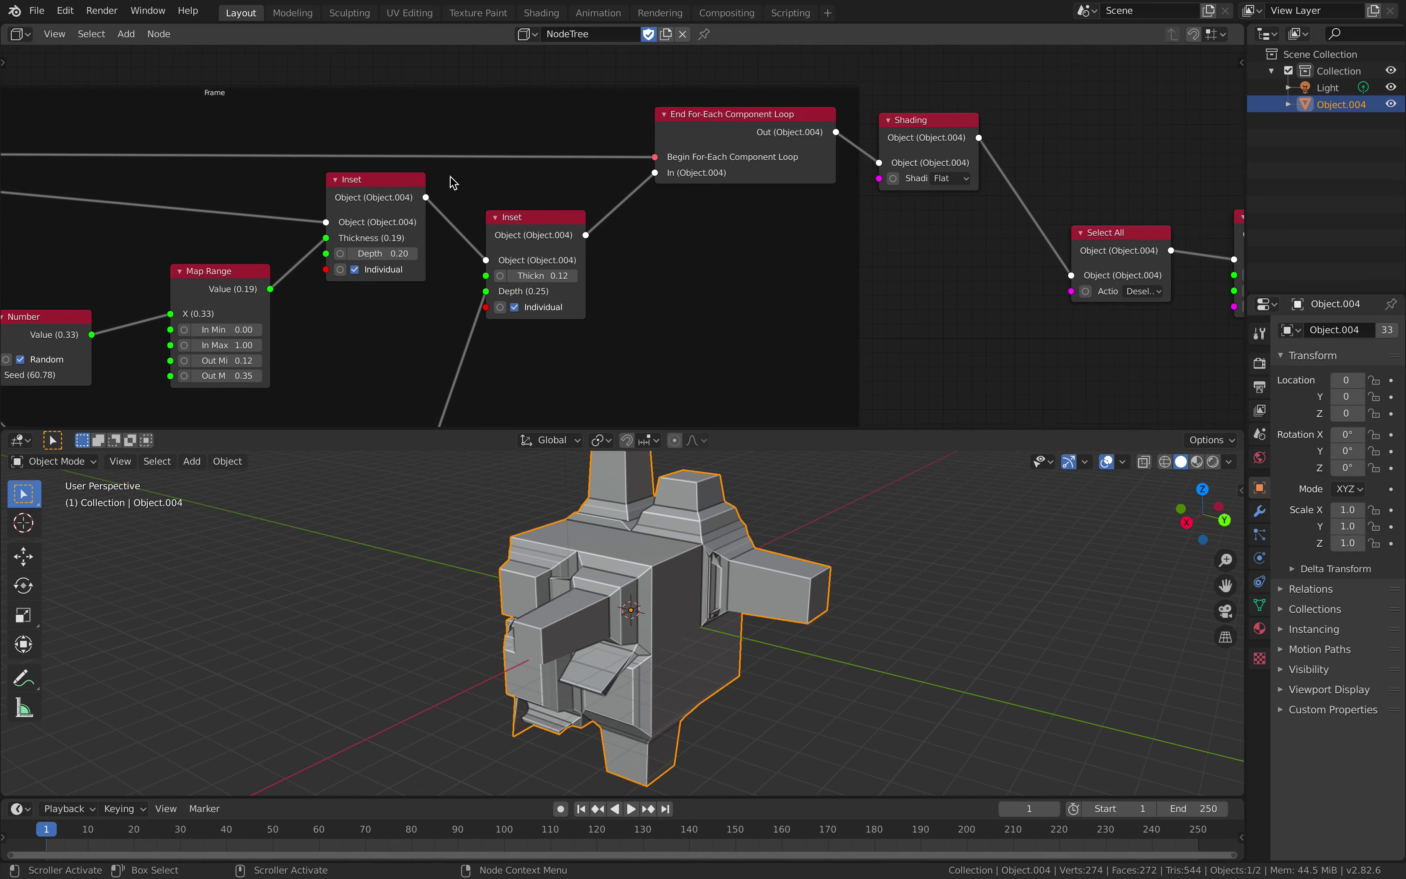
{"action": "middle_click_drag", "start_coordinate": [836, 177], "coordinate": [555, 208]}
{"action": "middle_click_drag", "start_coordinate": [841, 244], "coordinate": [619, 214]}
{"action": "left_click", "coordinate": [789, 277]}
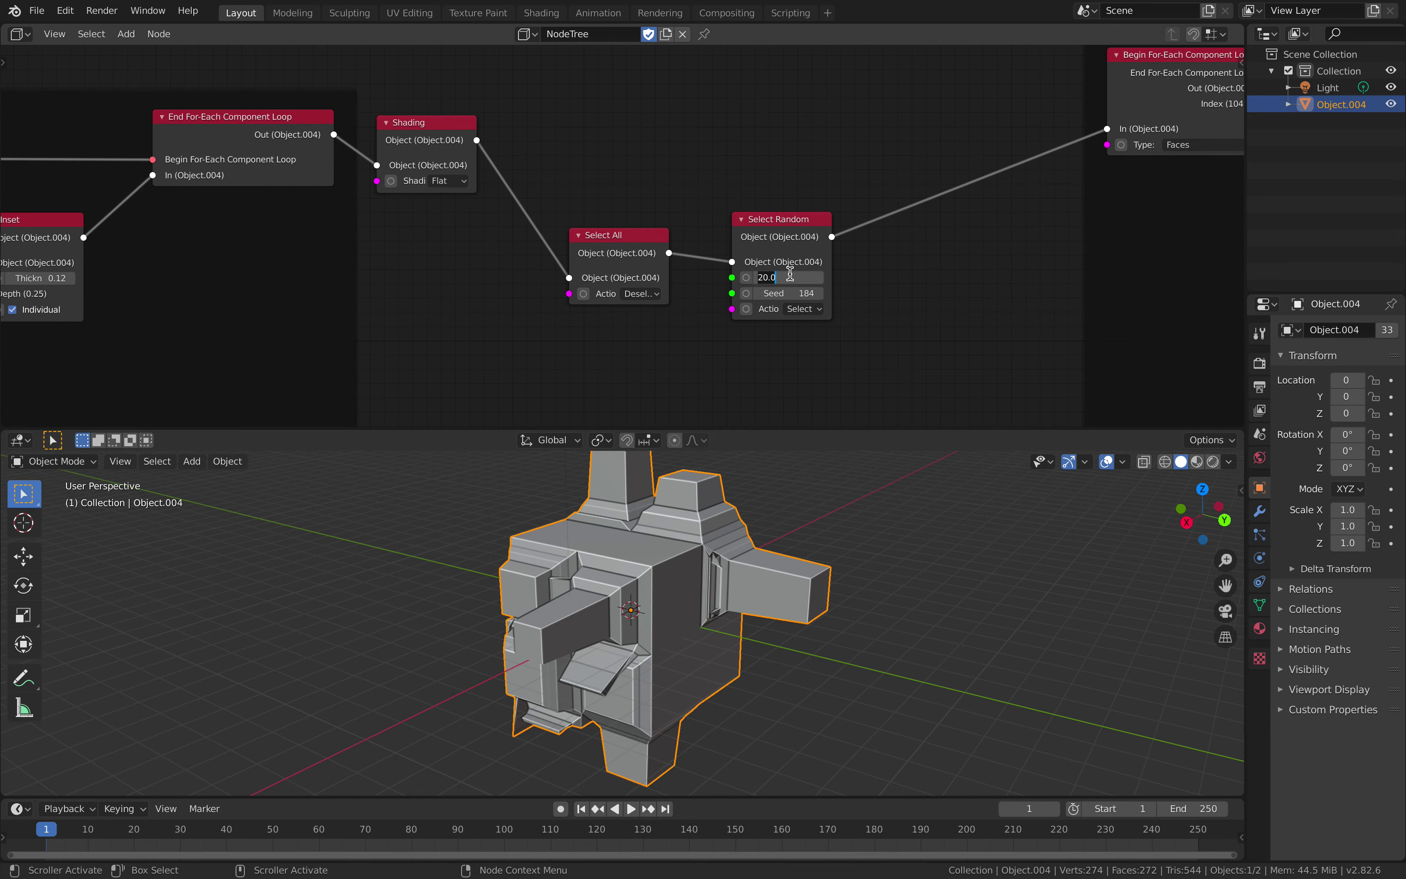
{"action": "type", "text": "50"}
{"action": "key", "text": "Return"}
{"action": "middle_click_drag", "start_coordinate": [794, 592], "coordinate": [639, 465]}
Set the percentage of the Select Random node before the first loop to 100 and save the file.
{"action": "scroll", "coordinate": [516, 319], "scroll_direction": "down", "scroll_amount": 1}
{"action": "middle_click_drag", "start_coordinate": [249, 258], "coordinate": [988, 221]}
{"action": "middle_click_drag", "start_coordinate": [314, 192], "coordinate": [816, 188]}
{"action": "scroll", "coordinate": [417, 182], "scroll_direction": "up", "scroll_amount": 2}
{"action": "middle_click_drag", "start_coordinate": [419, 196], "coordinate": [715, 232]}
{"action": "left_click", "coordinate": [541, 152]}
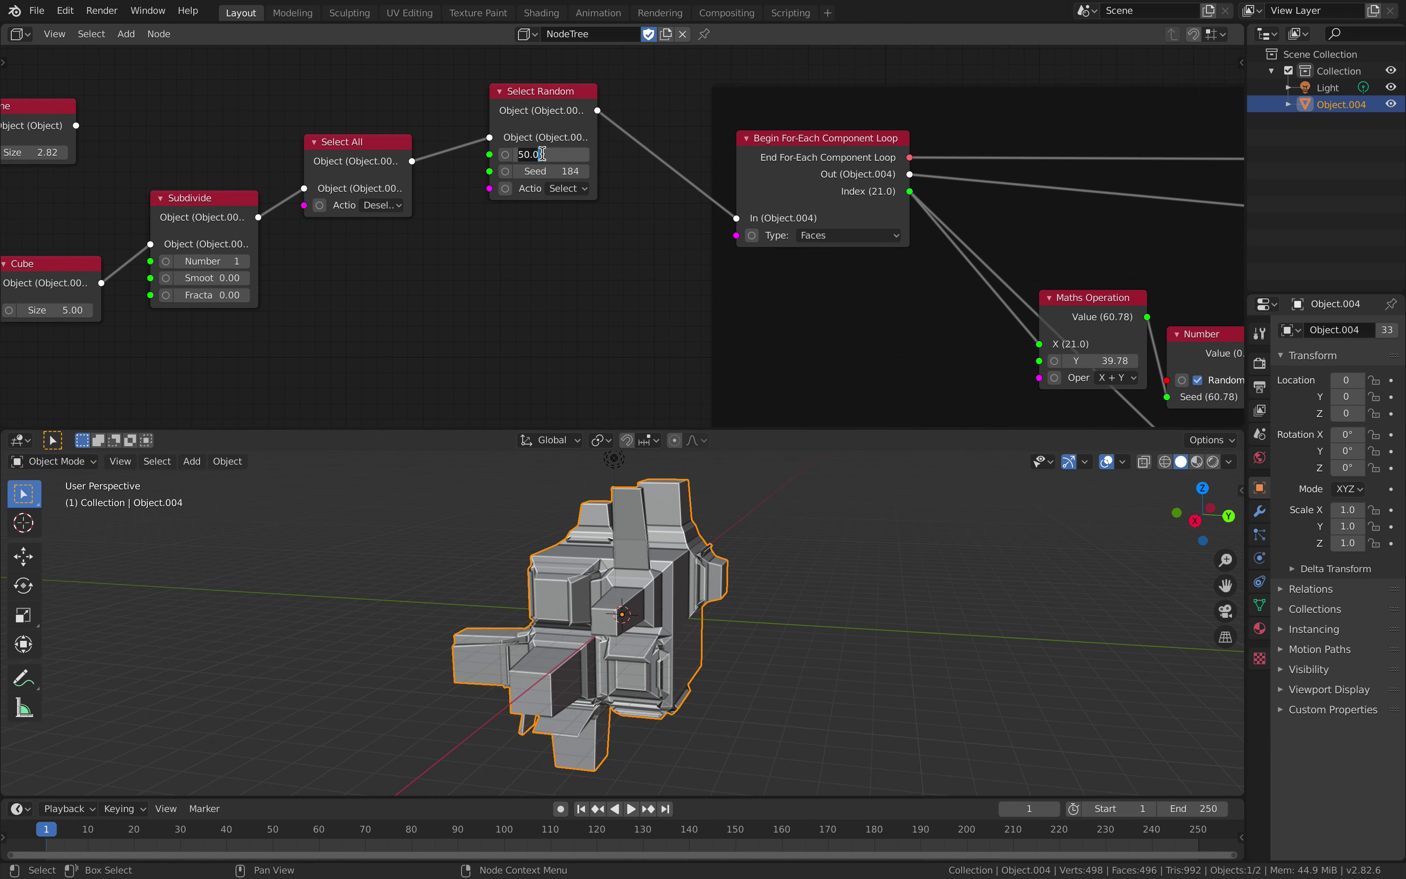
{"action": "type", "text": "100"}
{"action": "key", "text": "Return"}
{"action": "middle_click_drag", "start_coordinate": [778, 590], "coordinate": [794, 599]}
{"action": "mouse_move", "coordinate": [1066, 268]}
{"action": "middle_mouse_down"}
{"action": "mouse_move", "coordinate": [700, 286]}
{"action": "mouse_move", "coordinate": [487, 233]}
{"action": "middle_mouse_up"}
{"action": "key", "text": "ctrl+s"}
Set the Out Max of the first loop's depth Map Range to 1.
{"action": "middle_click_drag", "start_coordinate": [942, 333], "coordinate": [551, 197]}
{"action": "left_click", "coordinate": [619, 403]}
{"action": "type", "text": "1"}
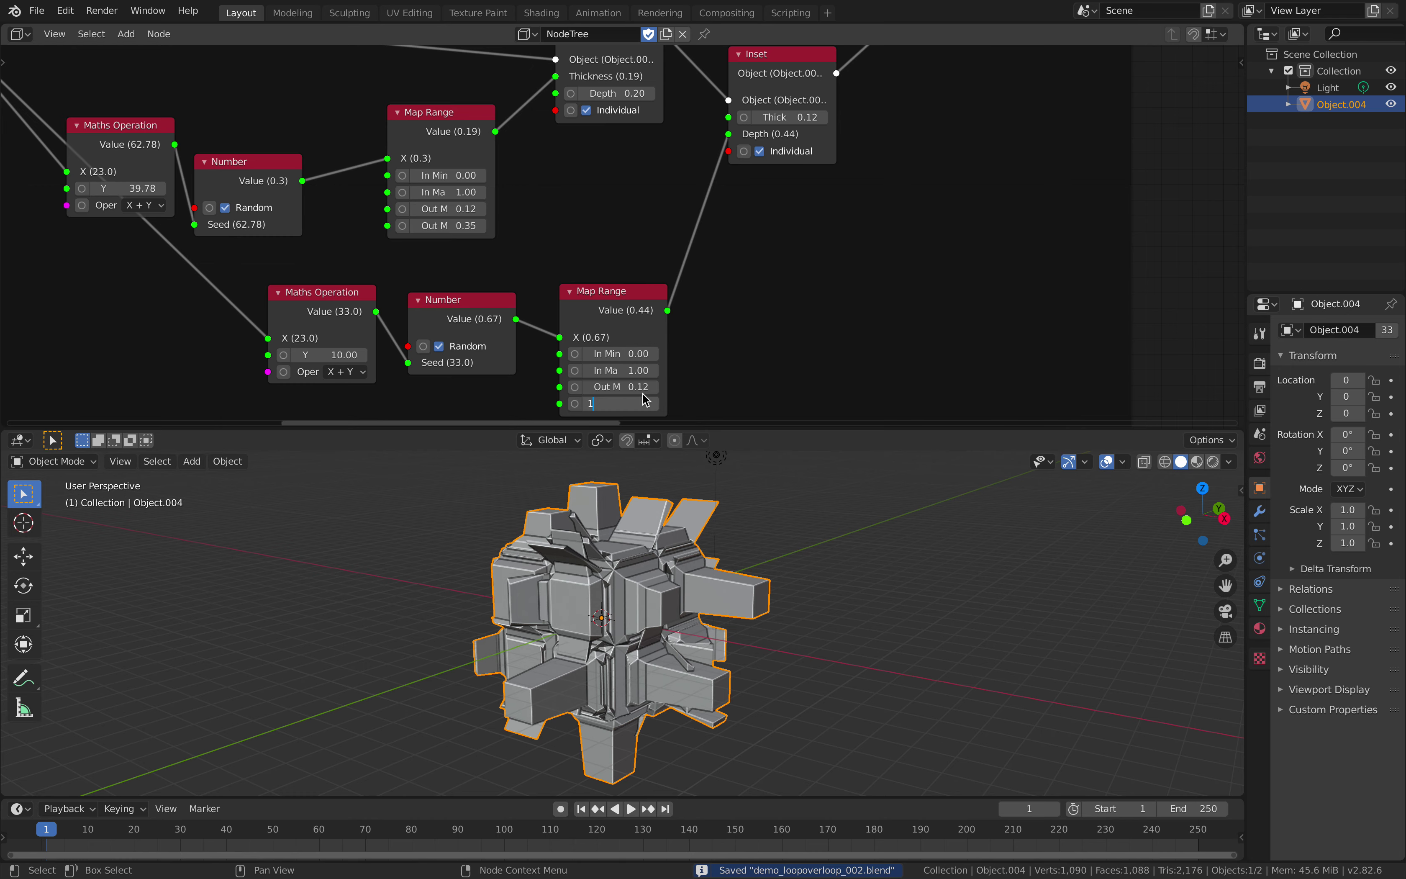
{"action": "key", "text": "Return"}
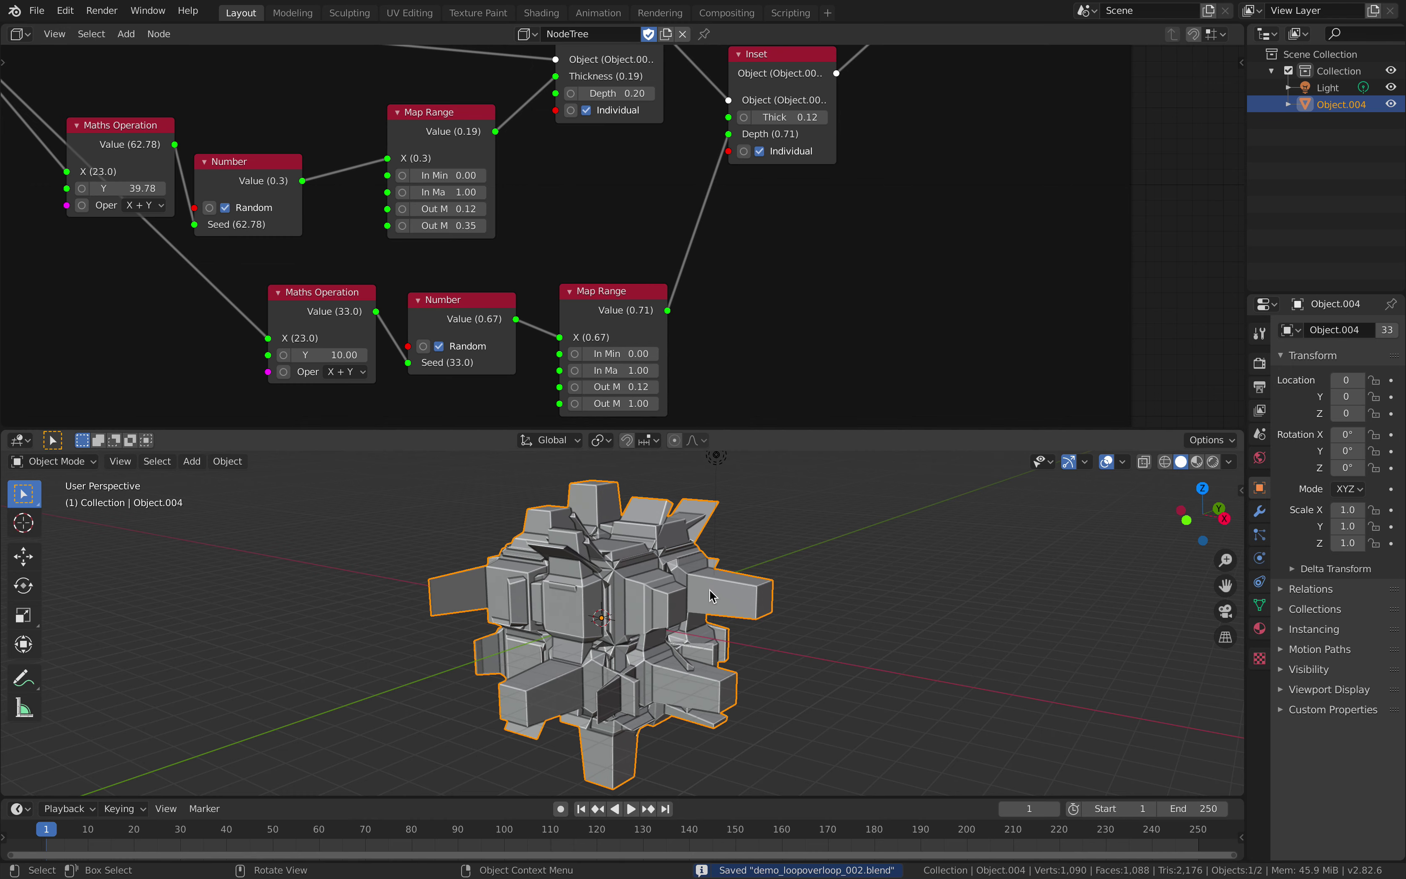
Set the Out Max of the first loop's depth Map Range to 2 and save the file.
{"action": "left_click", "coordinate": [620, 404]}
{"action": "type", "text": "2"}
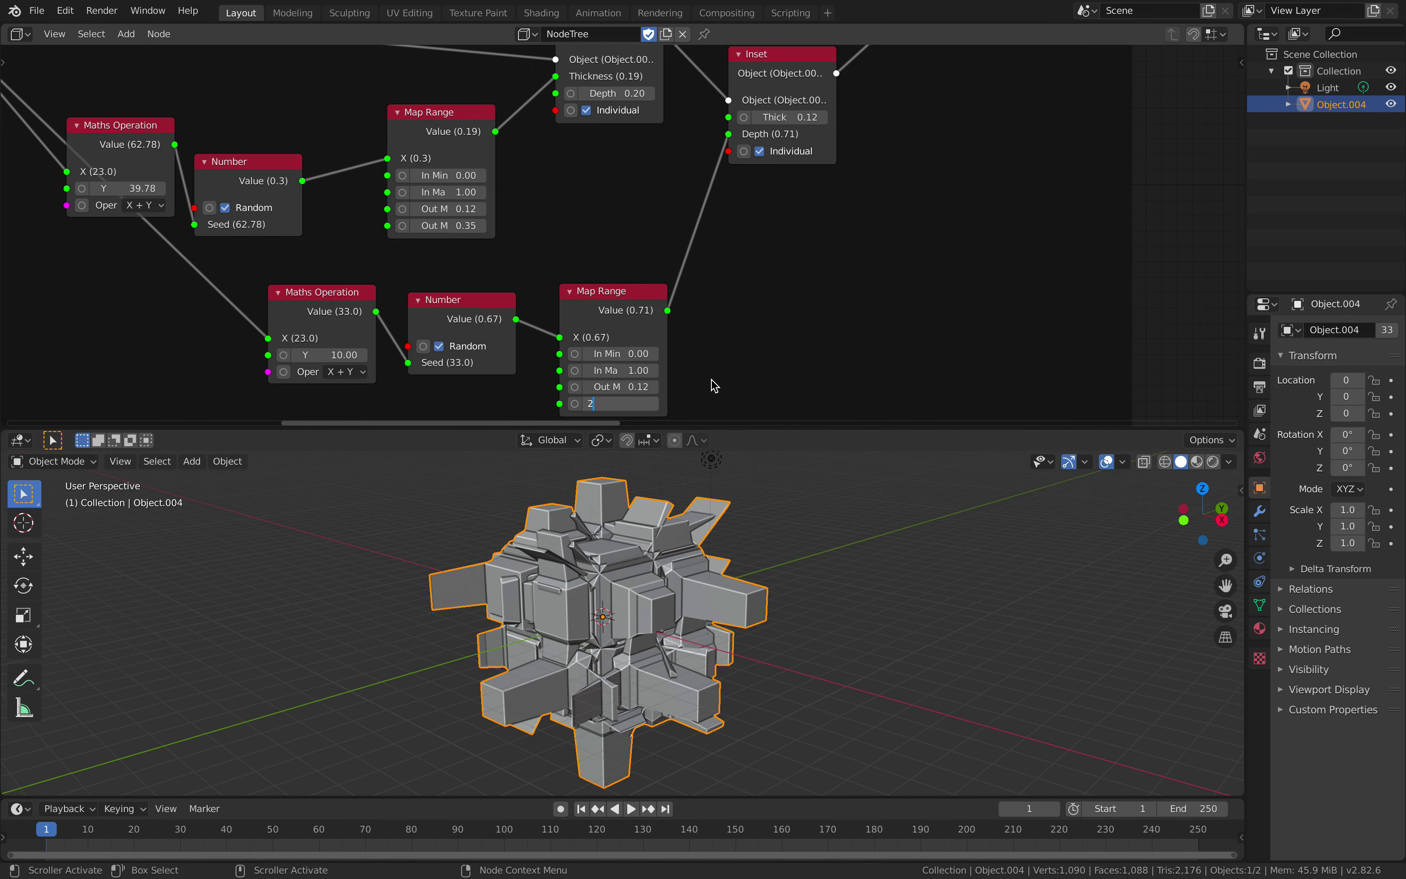
{"action": "key", "text": "Return"}
{"action": "mouse_move", "coordinate": [755, 512]}
{"action": "middle_mouse_down"}
{"action": "mouse_move", "coordinate": [826, 567]}
{"action": "mouse_move", "coordinate": [928, 542]}
{"action": "mouse_move", "coordinate": [700, 569]}
{"action": "middle_mouse_up"}
{"action": "scroll", "coordinate": [597, 283], "scroll_direction": "down", "scroll_amount": 4}
{"action": "mouse_move", "coordinate": [598, 283]}
{"action": "middle_mouse_down"}
{"action": "mouse_move", "coordinate": [492, 264]}
{"action": "mouse_move", "coordinate": [290, 302]}
{"action": "middle_mouse_up"}
{"action": "middle_click_drag", "start_coordinate": [714, 215], "coordinate": [424, 253]}
{"action": "left_click", "coordinate": [588, 202]}
{"action": "scroll", "coordinate": [720, 168], "scroll_direction": "down", "scroll_amount": 3}
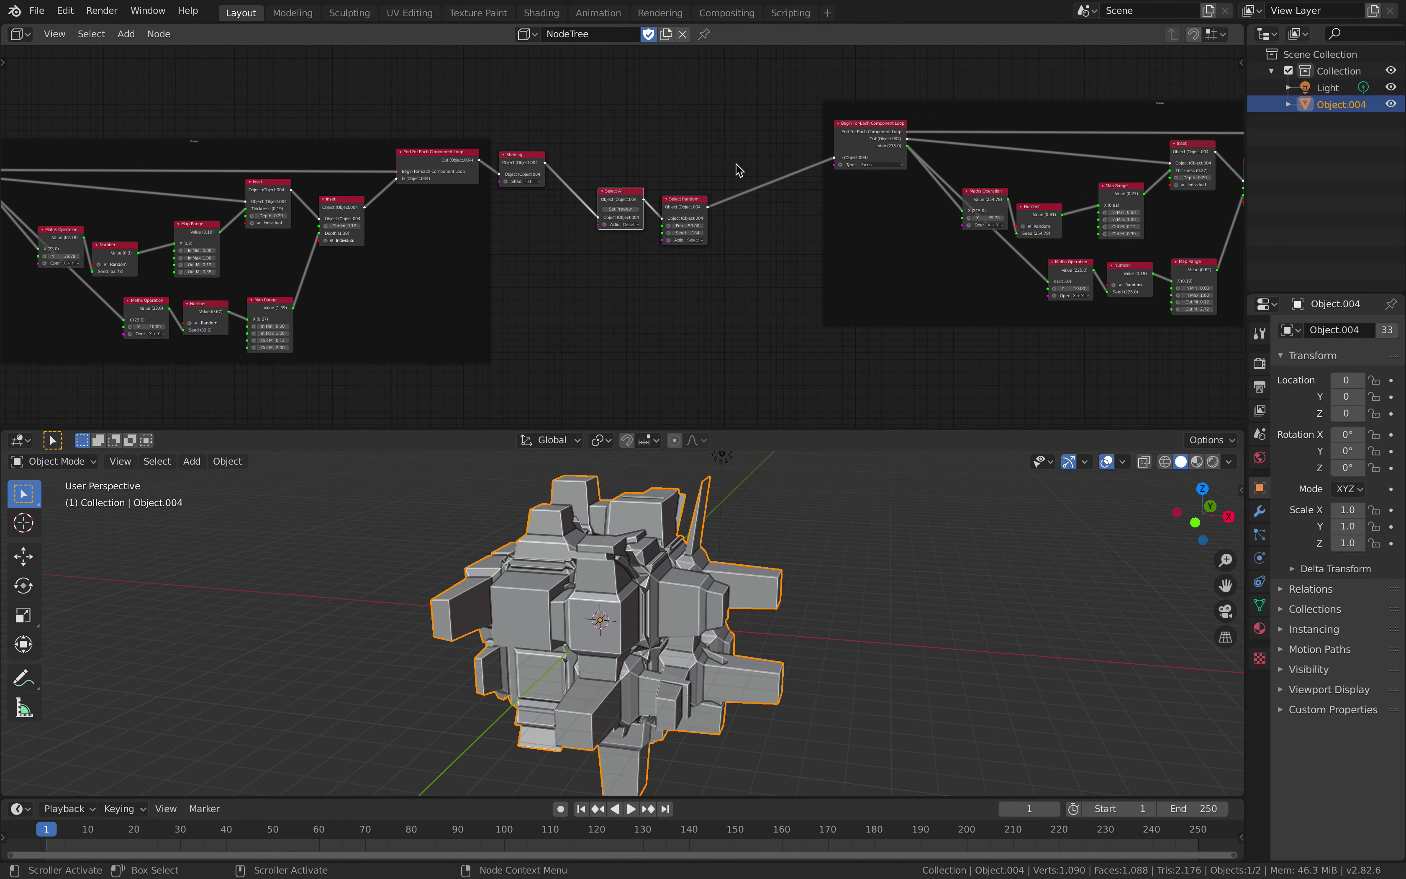
{"action": "key", "text": "ctrl+s"}
Duplicate the second loop's frame with all its nodes and place the copy past the end of the chain.
{"action": "middle_click_drag", "start_coordinate": [736, 164], "coordinate": [398, 185]}
{"action": "scroll", "coordinate": [398, 185], "scroll_direction": "down", "scroll_amount": 2}
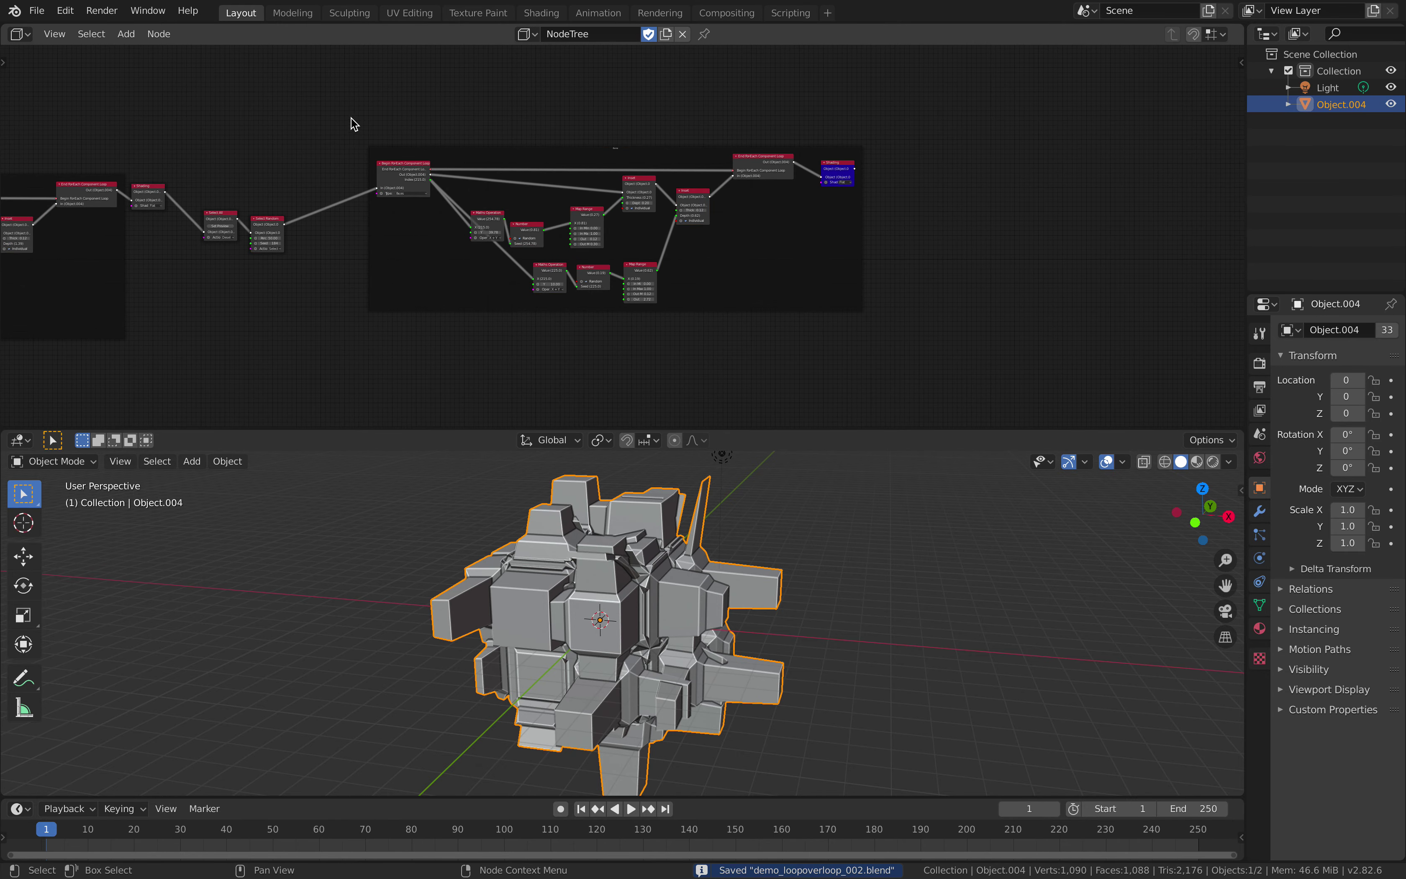
{"action": "left_click_drag", "start_coordinate": [349, 117], "coordinate": [1001, 364]}
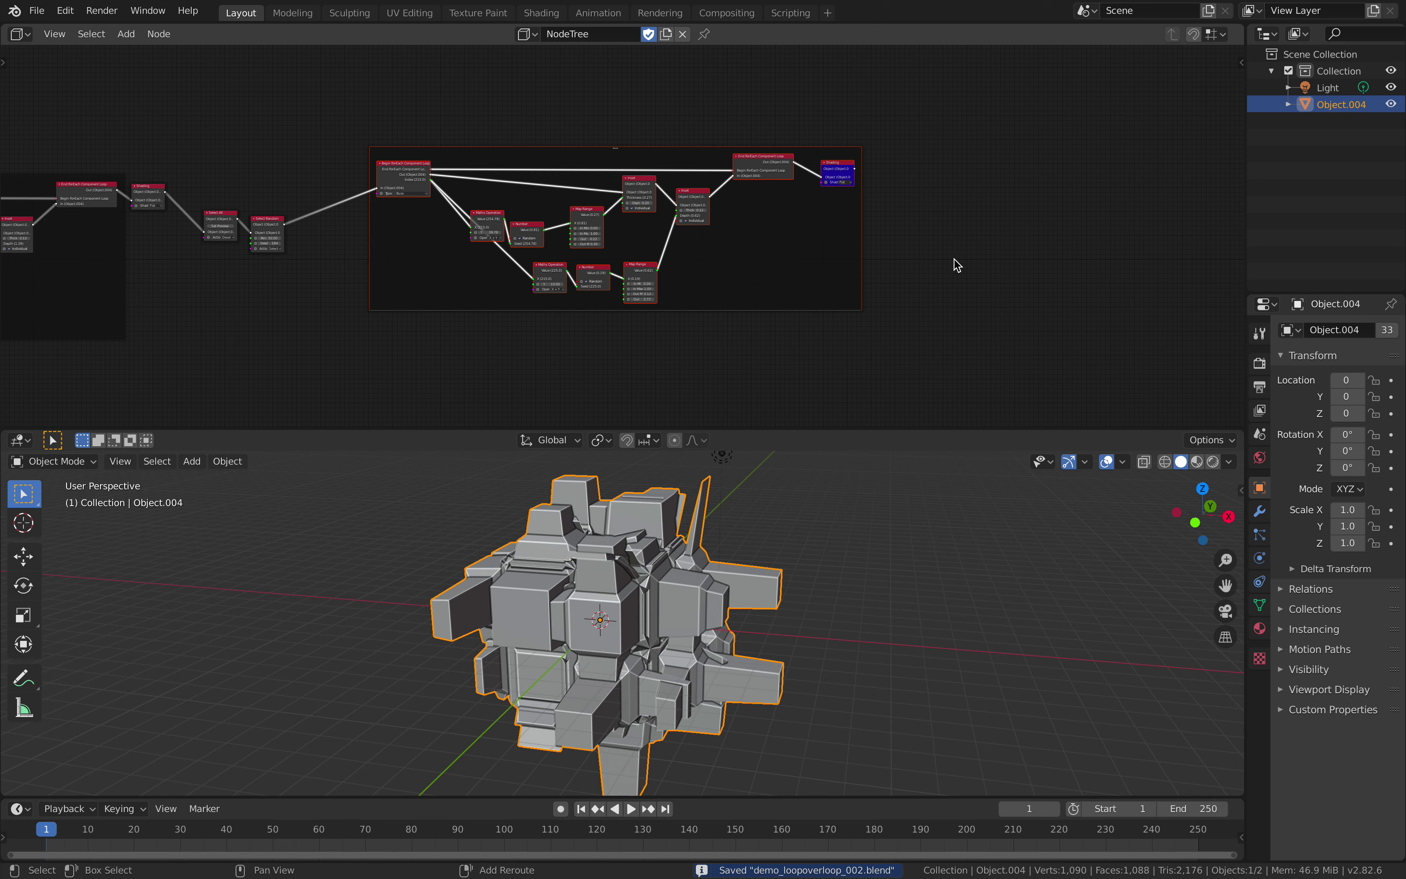
{"action": "key", "text": "shift+d"}
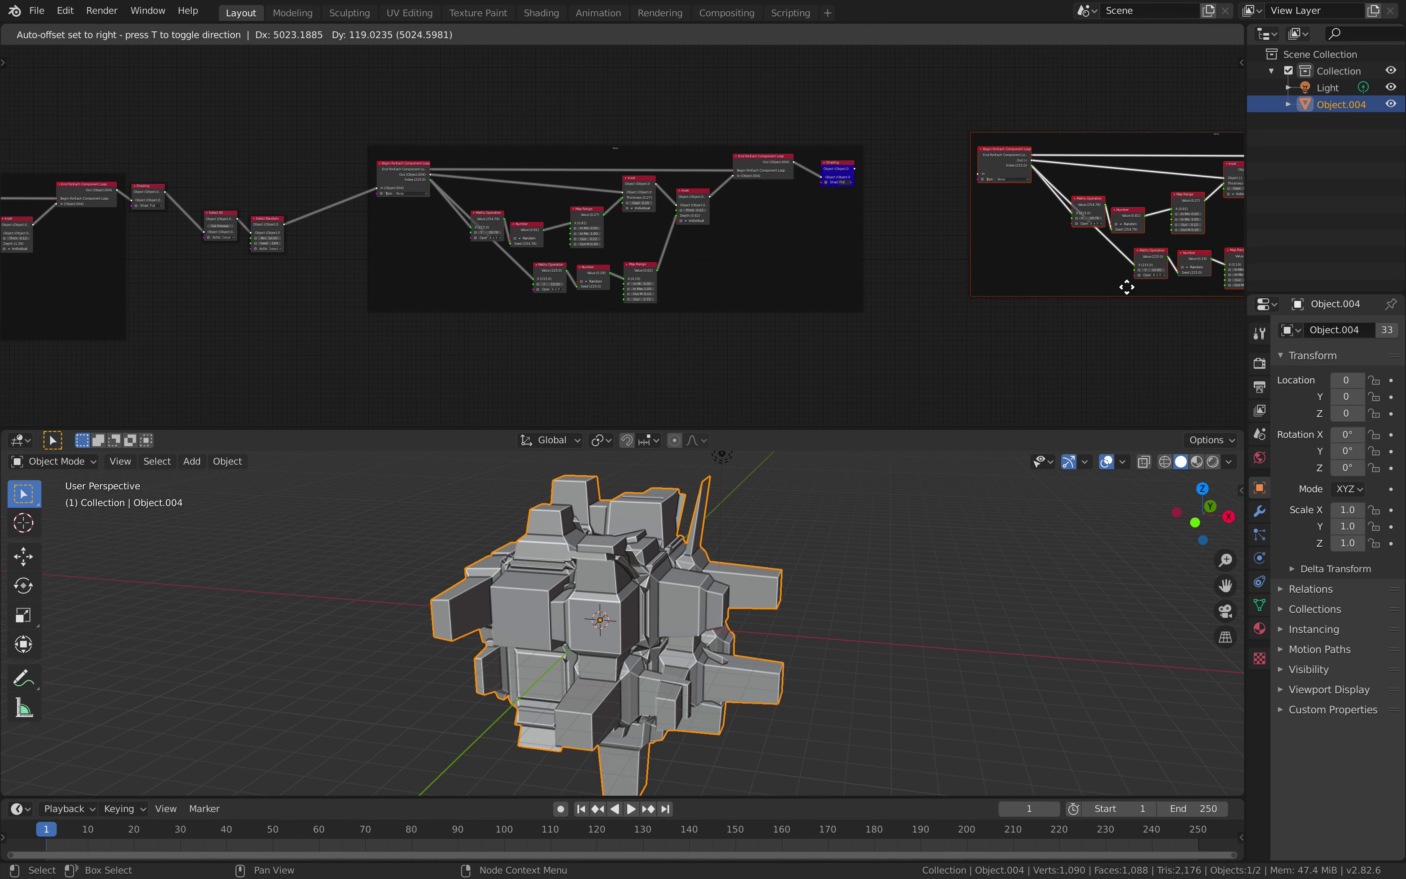
{"action": "left_click", "coordinate": [1090, 214]}
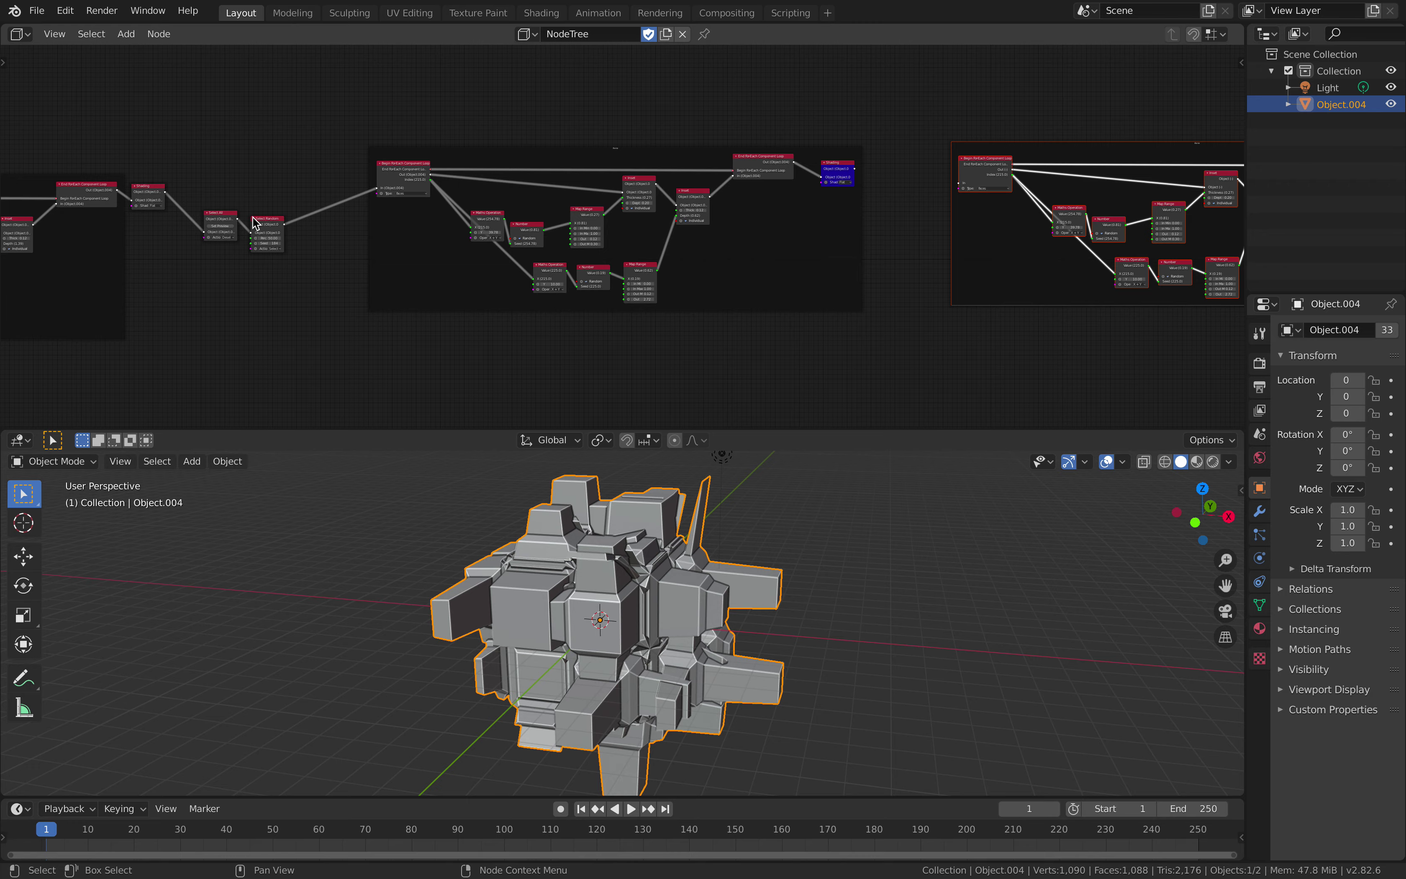
Duplicate the Select All and Select Random pair preceding the second loop and place the copies between the second and third frames.
{"action": "middle_click_drag", "start_coordinate": [251, 216], "coordinate": [403, 229]}
{"action": "scroll", "coordinate": [395, 226], "scroll_direction": "up", "scroll_amount": 3}
{"action": "key", "text": "b"}
{"action": "left_click_drag", "start_coordinate": [291, 179], "coordinate": [380, 305]}
{"action": "middle_click_drag", "start_coordinate": [436, 273], "coordinate": [292, 285]}
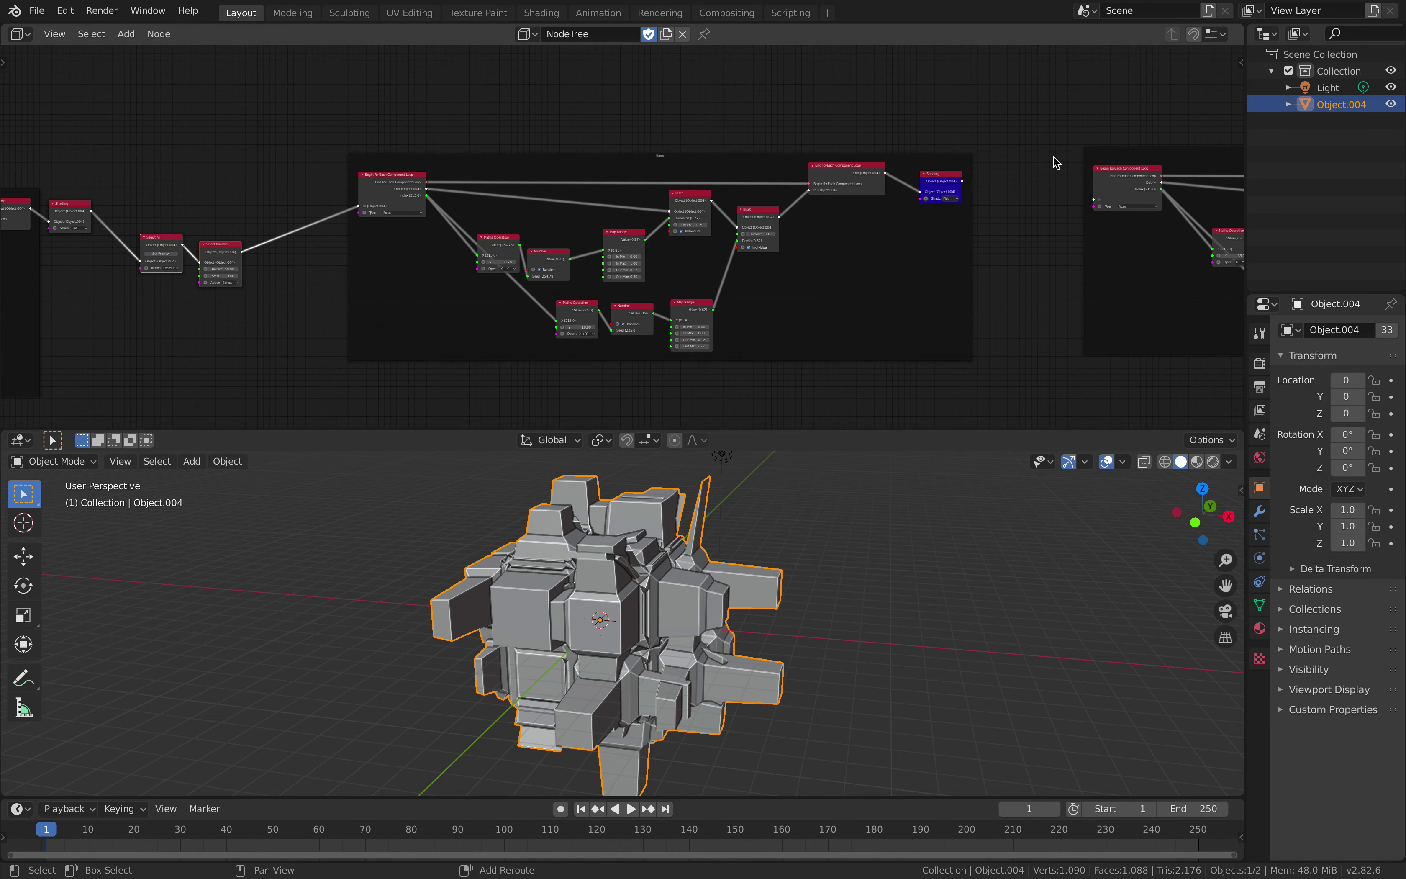
{"action": "key", "text": "shift+d"}
{"action": "left_click", "coordinate": [1082, 161]}
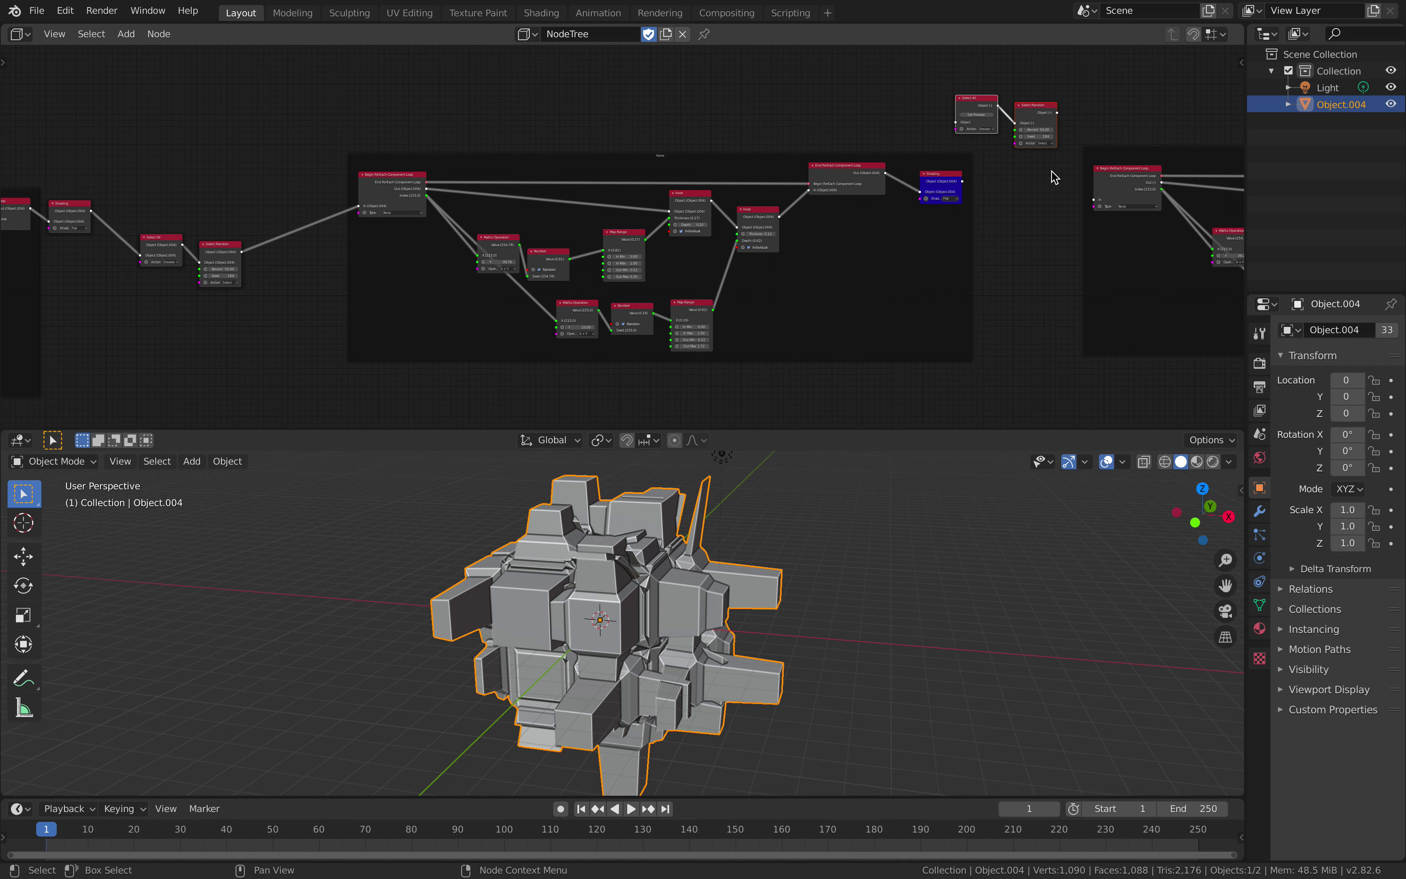
Link the second loop's Shading output to the new Select All, and the new Select Random to the third loop's Begin input.
{"action": "scroll", "coordinate": [997, 175], "scroll_direction": "up", "scroll_amount": 4}
{"action": "middle_click_drag", "start_coordinate": [997, 174], "coordinate": [609, 235]}
{"action": "scroll", "coordinate": [818, 223], "scroll_direction": "up", "scroll_amount": 1}
{"action": "scroll", "coordinate": [797, 193], "scroll_direction": "right", "scroll_amount": 2}
{"action": "scroll", "coordinate": [609, 235], "scroll_direction": "up", "scroll_amount": 2}
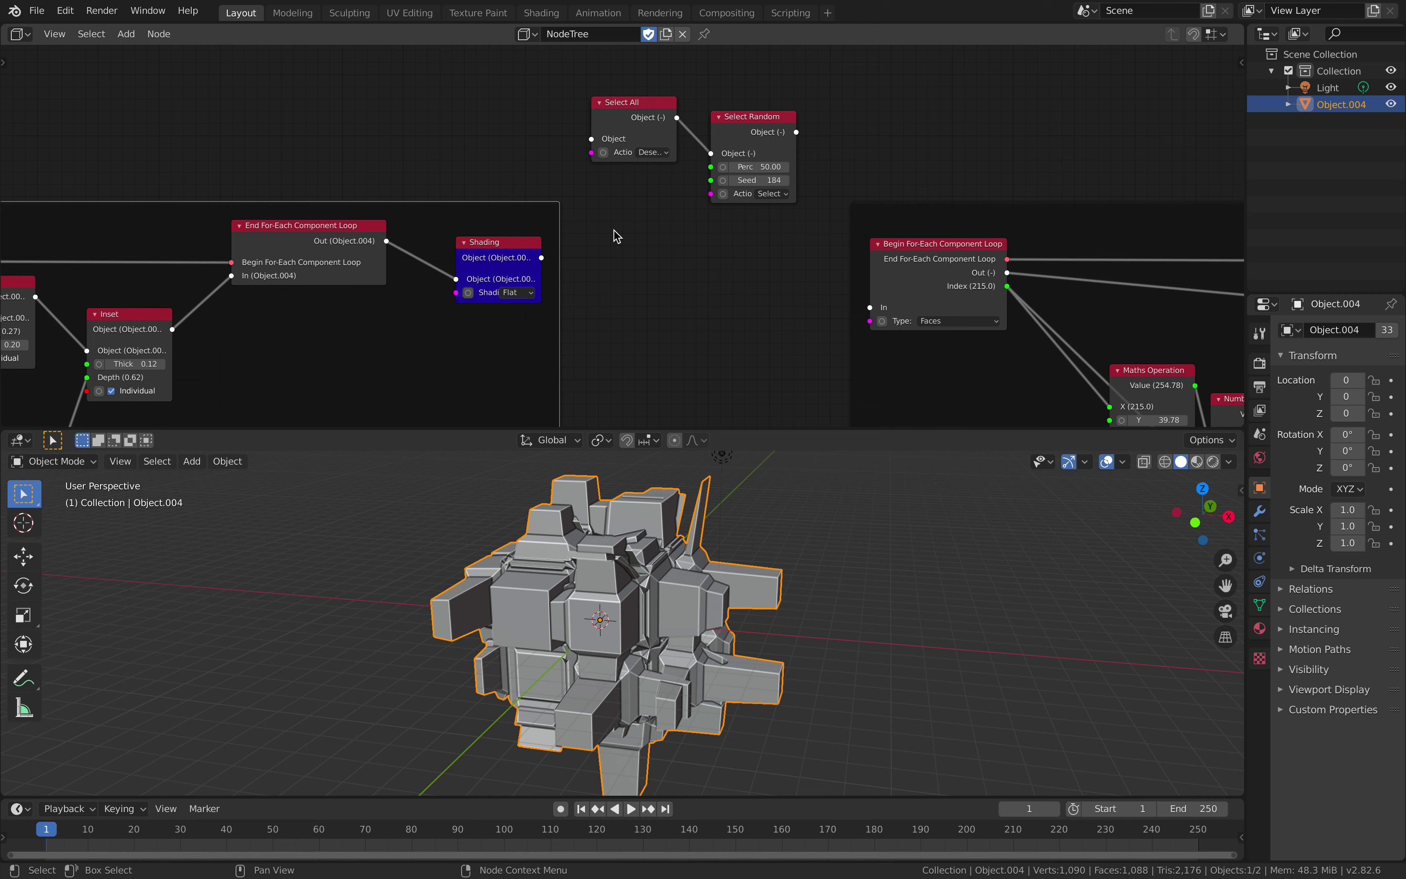
{"action": "left_click_drag", "start_coordinate": [541, 258], "coordinate": [591, 140]}
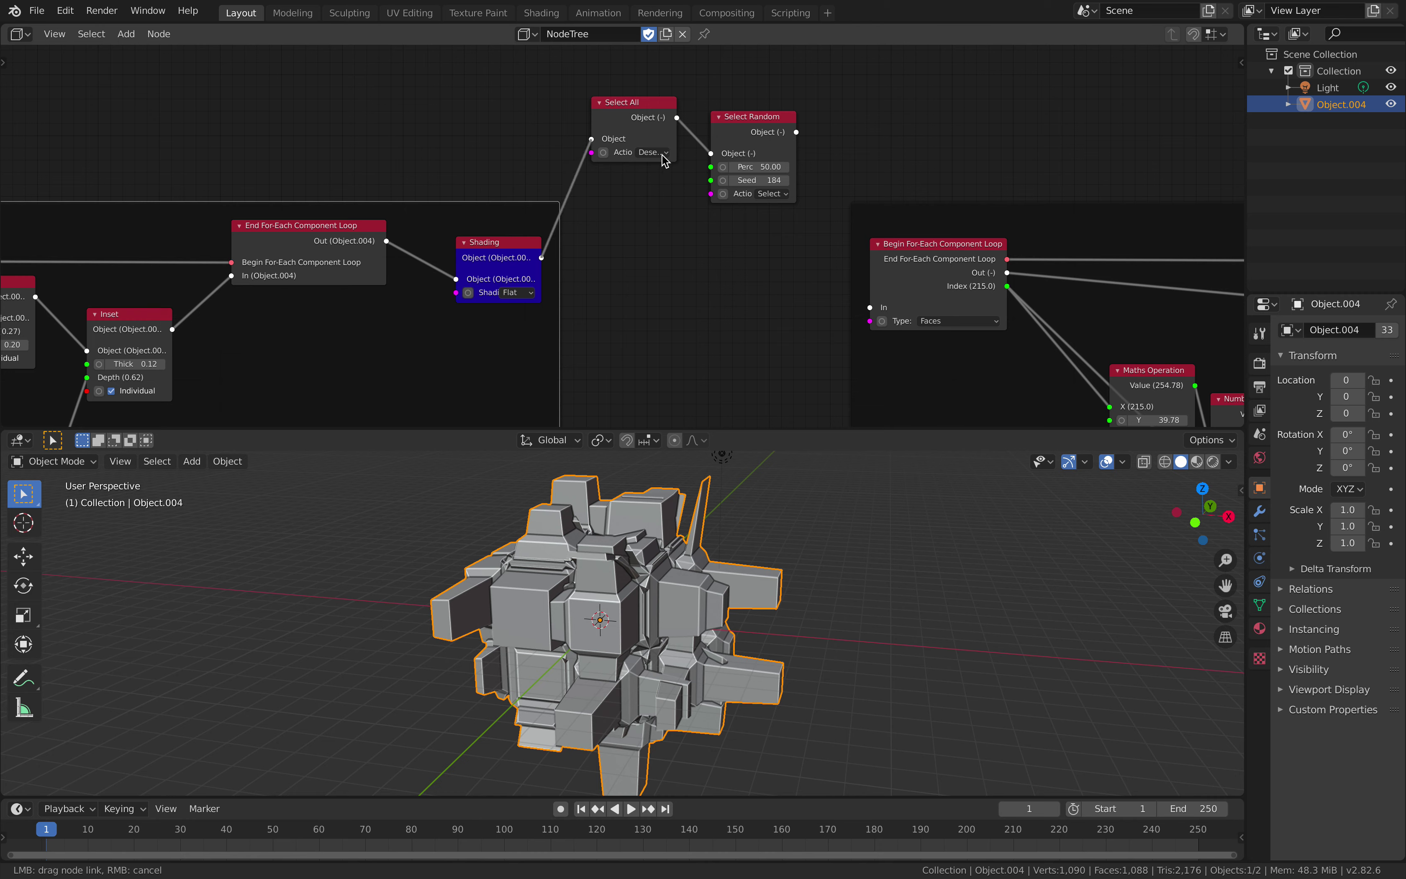
{"action": "left_click", "coordinate": [763, 167]}
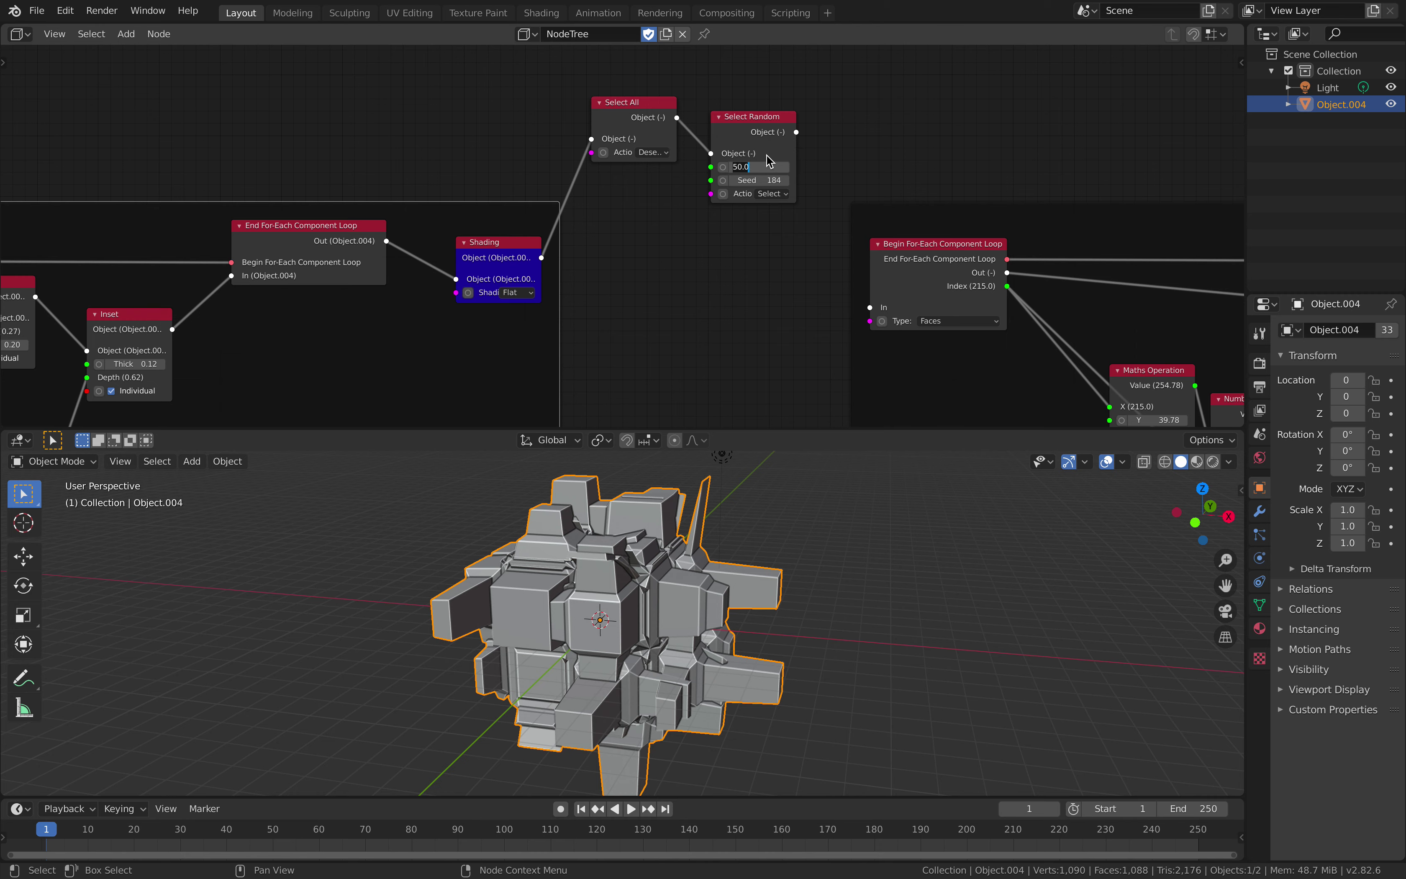
{"action": "left_click", "coordinate": [809, 165]}
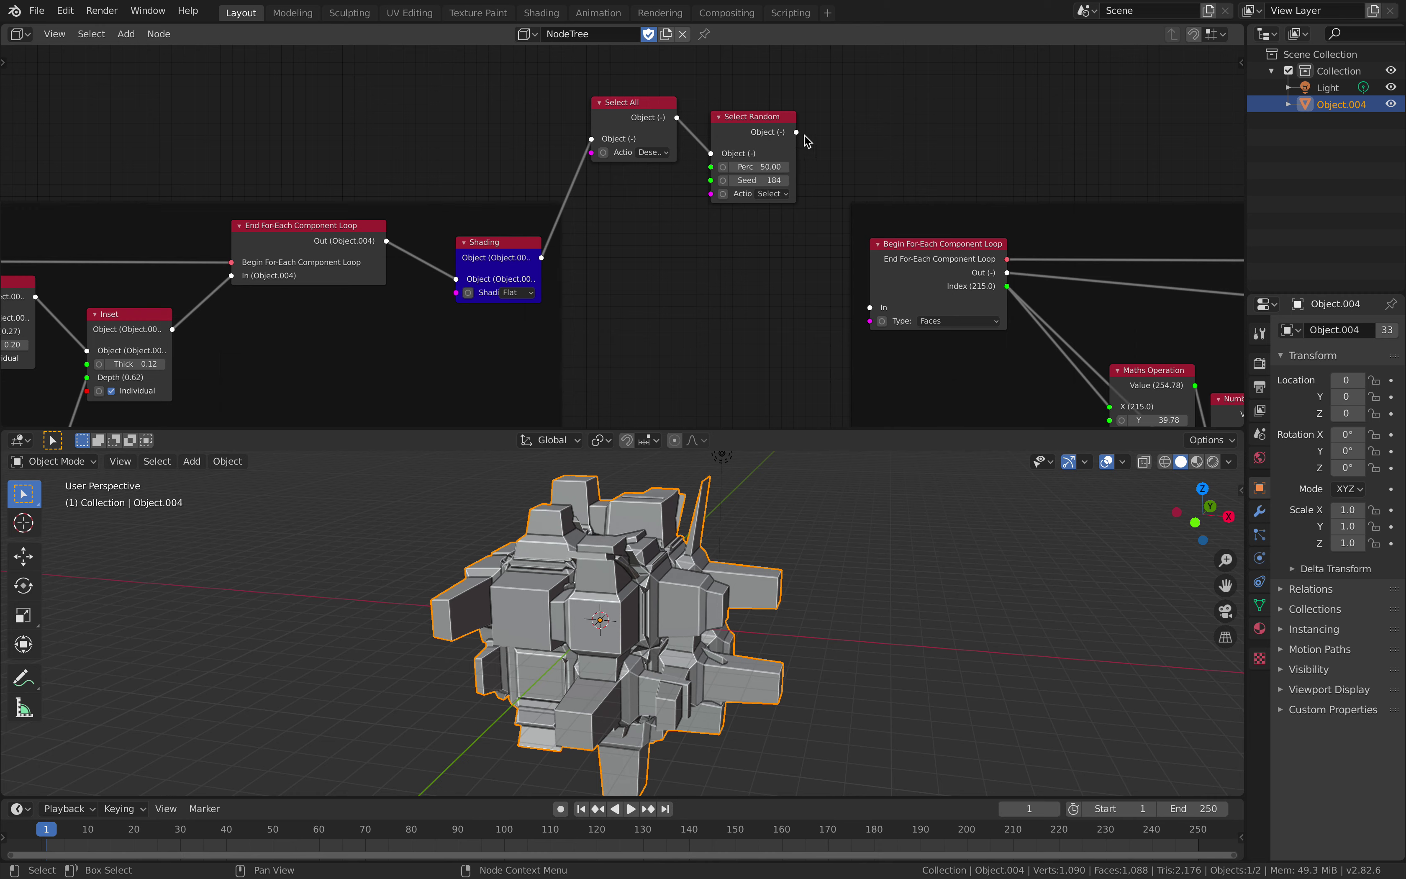
{"action": "left_click_drag", "start_coordinate": [797, 133], "coordinate": [883, 306]}
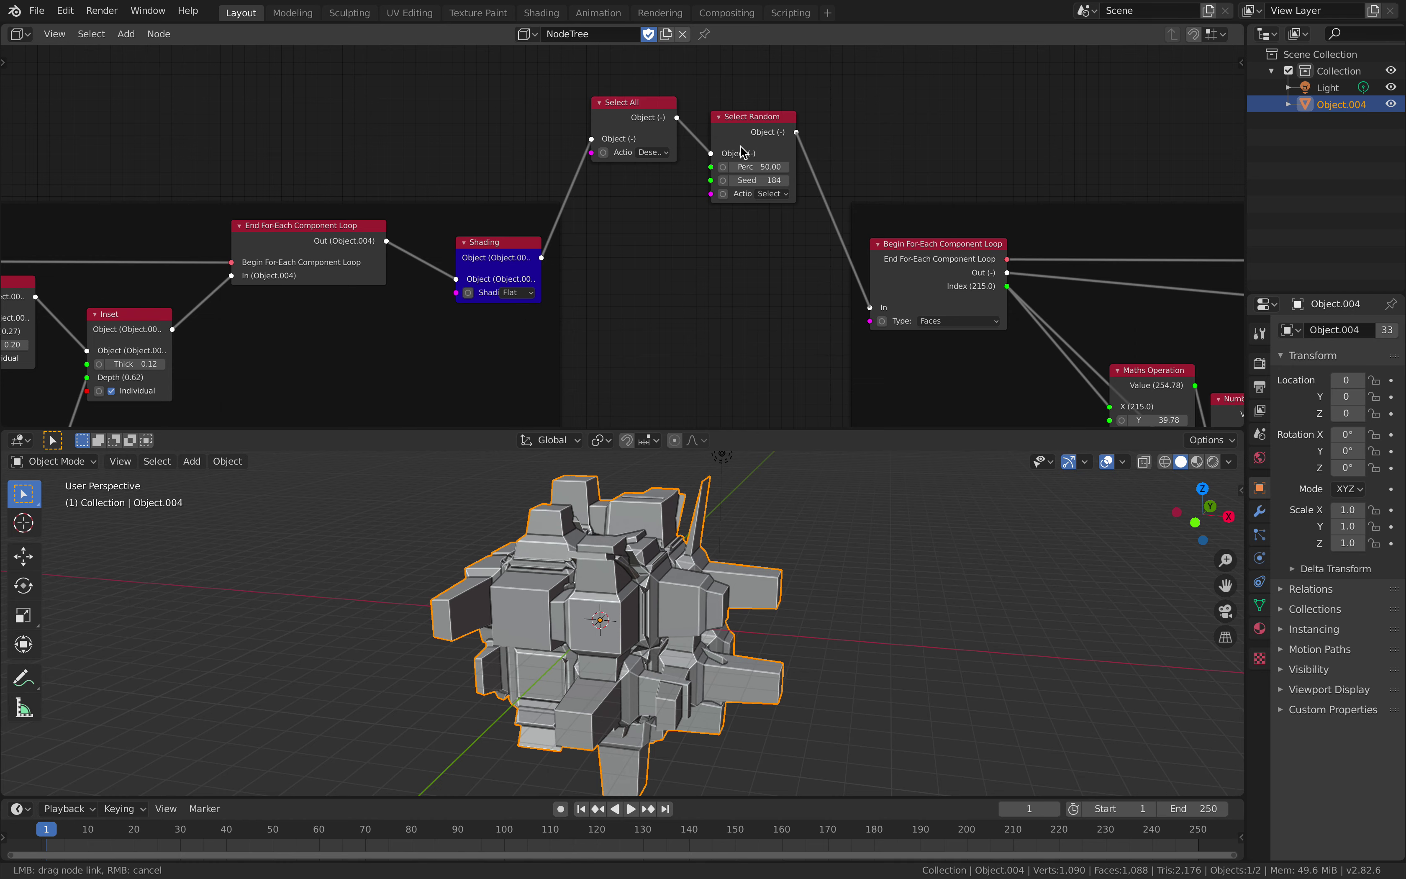
Set the third loop's Shading node as the previewed node.
{"action": "mouse_move", "coordinate": [872, 149]}
{"action": "middle_mouse_down"}
{"action": "mouse_move", "coordinate": [688, 157]}
{"action": "mouse_move", "coordinate": [238, 122]}
{"action": "mouse_move", "coordinate": [300, 104]}
{"action": "middle_mouse_up"}
{"action": "left_click", "coordinate": [835, 173]}
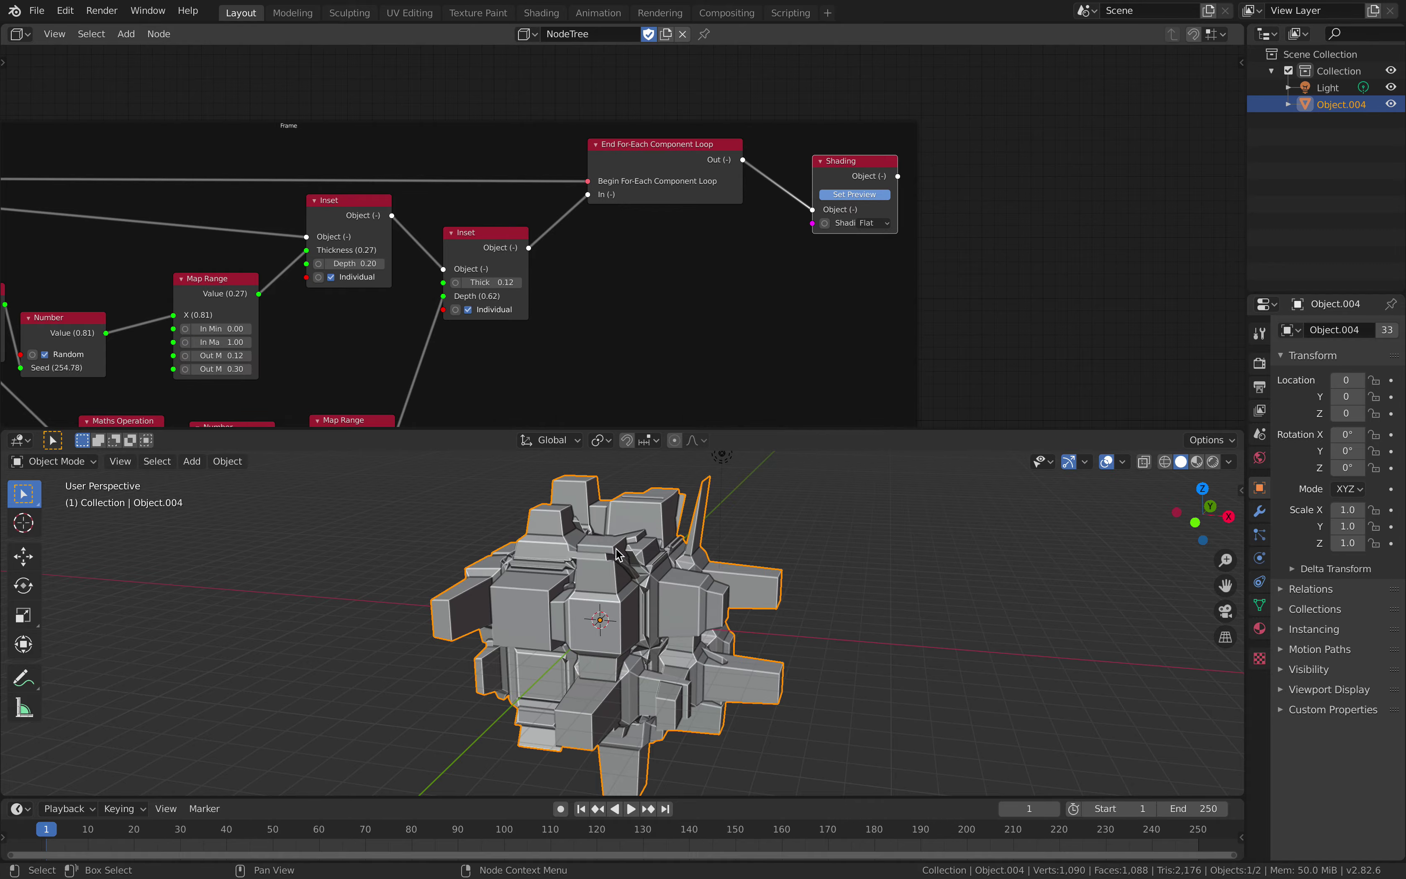
Switch from Blender to the desktop showing the BLEND_LEGOFluid folder in Finder.
{"action": "key", "text": "ctrl+Left"}
{"action": "key", "text": "ctrl+Right"}
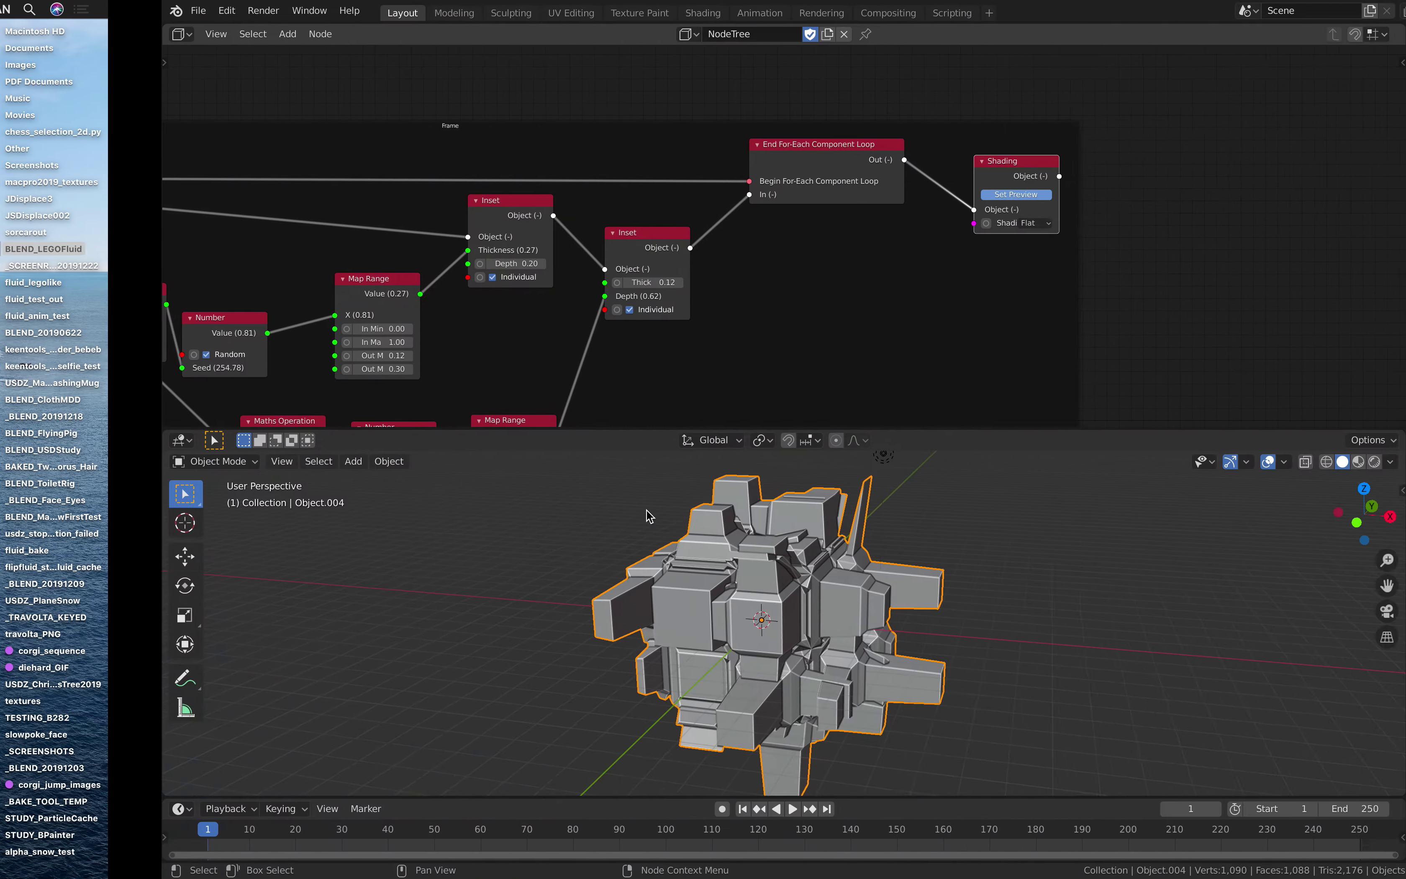
{"action": "key", "text": "ctrl+Left"}
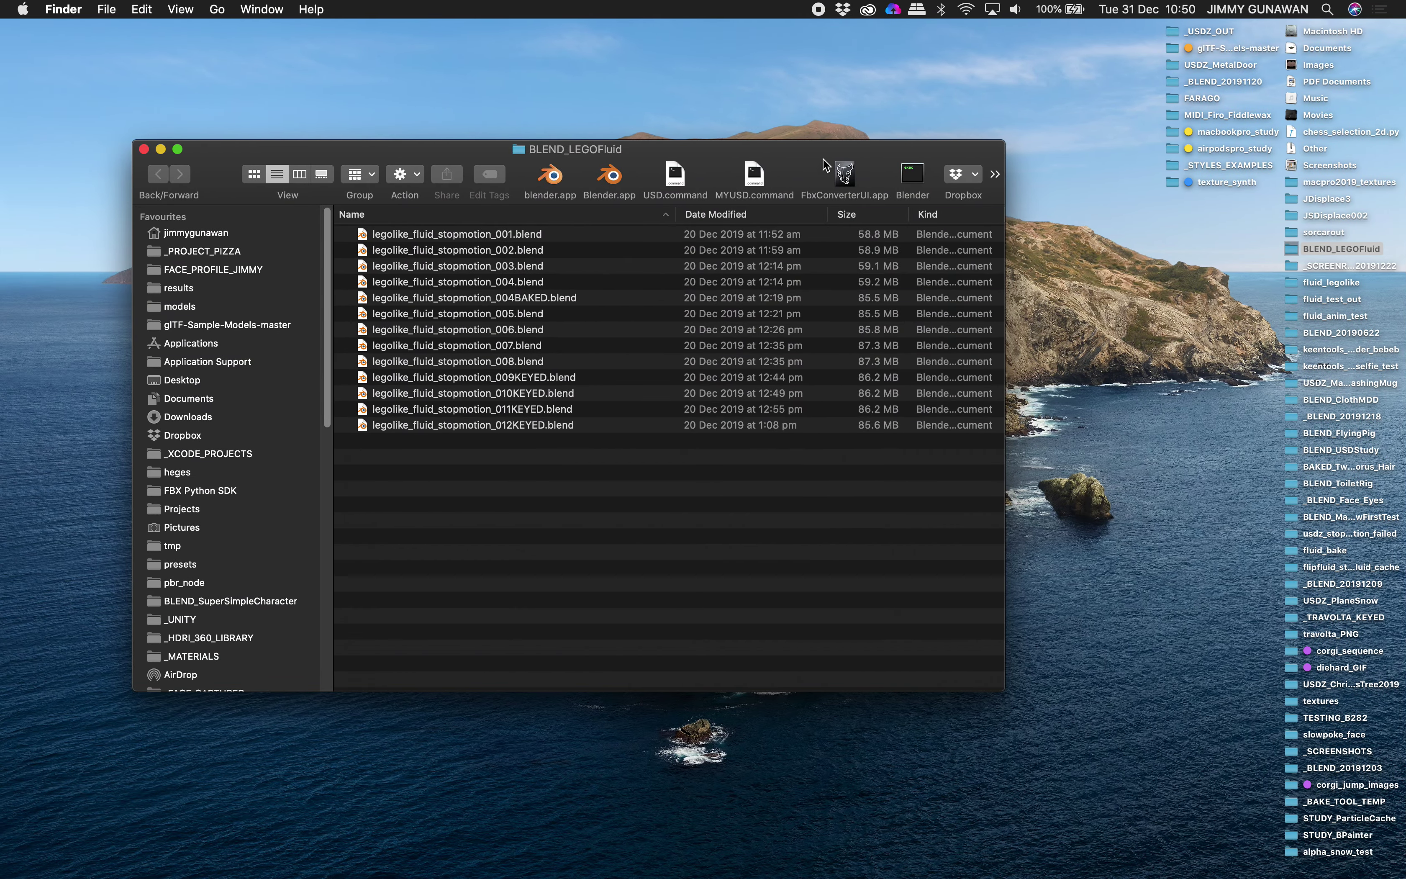
Launch a separate Blender instance from the Finder window's shortcuts and dismiss its splash screen.
{"action": "left_click_drag", "start_coordinate": [986, 137], "coordinate": [1055, 98]}
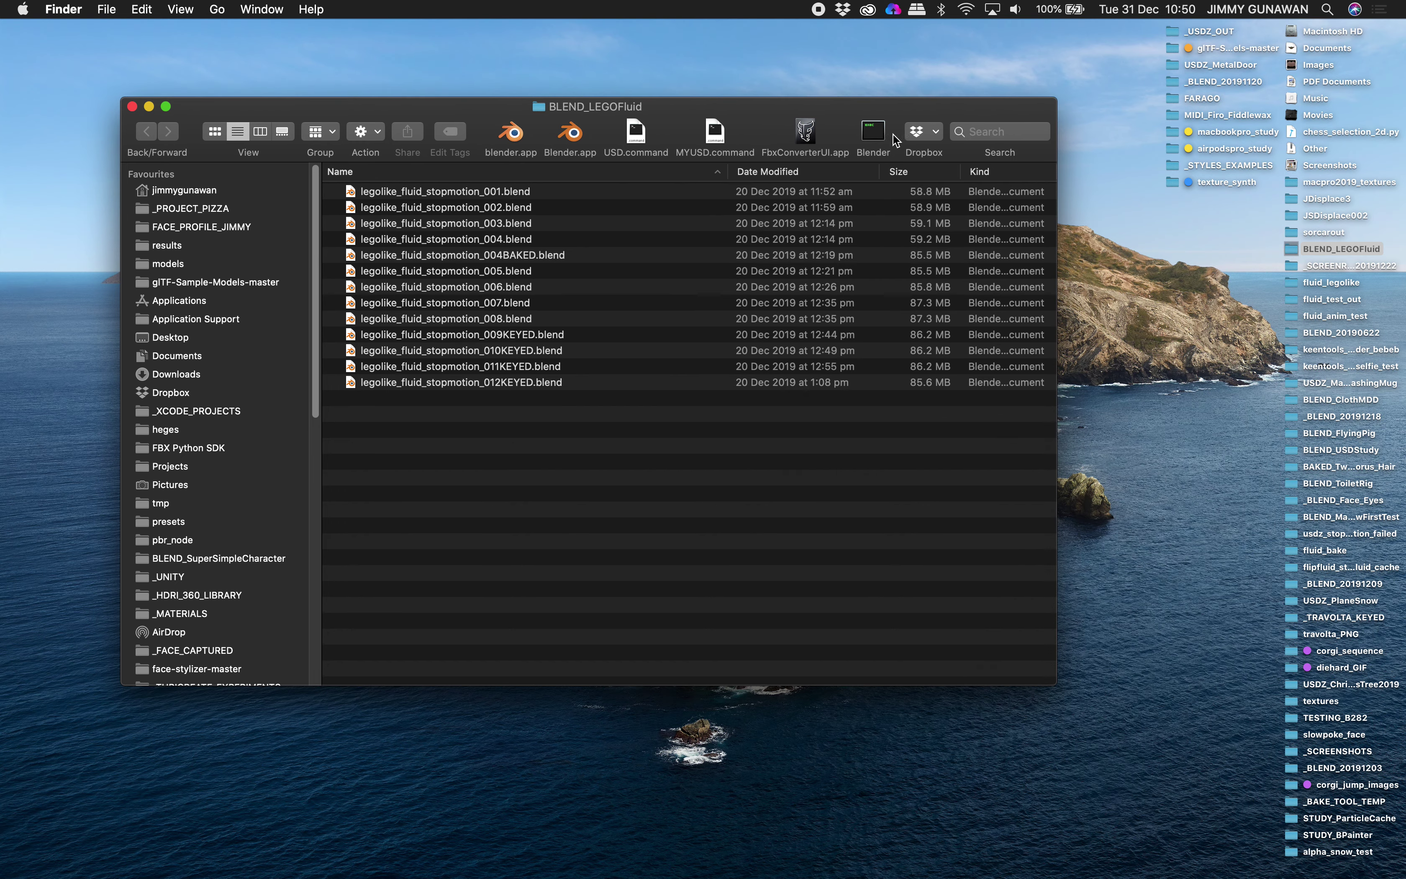
{"action": "left_click", "coordinate": [873, 134]}
{"action": "key", "text": "ctrl+Right"}
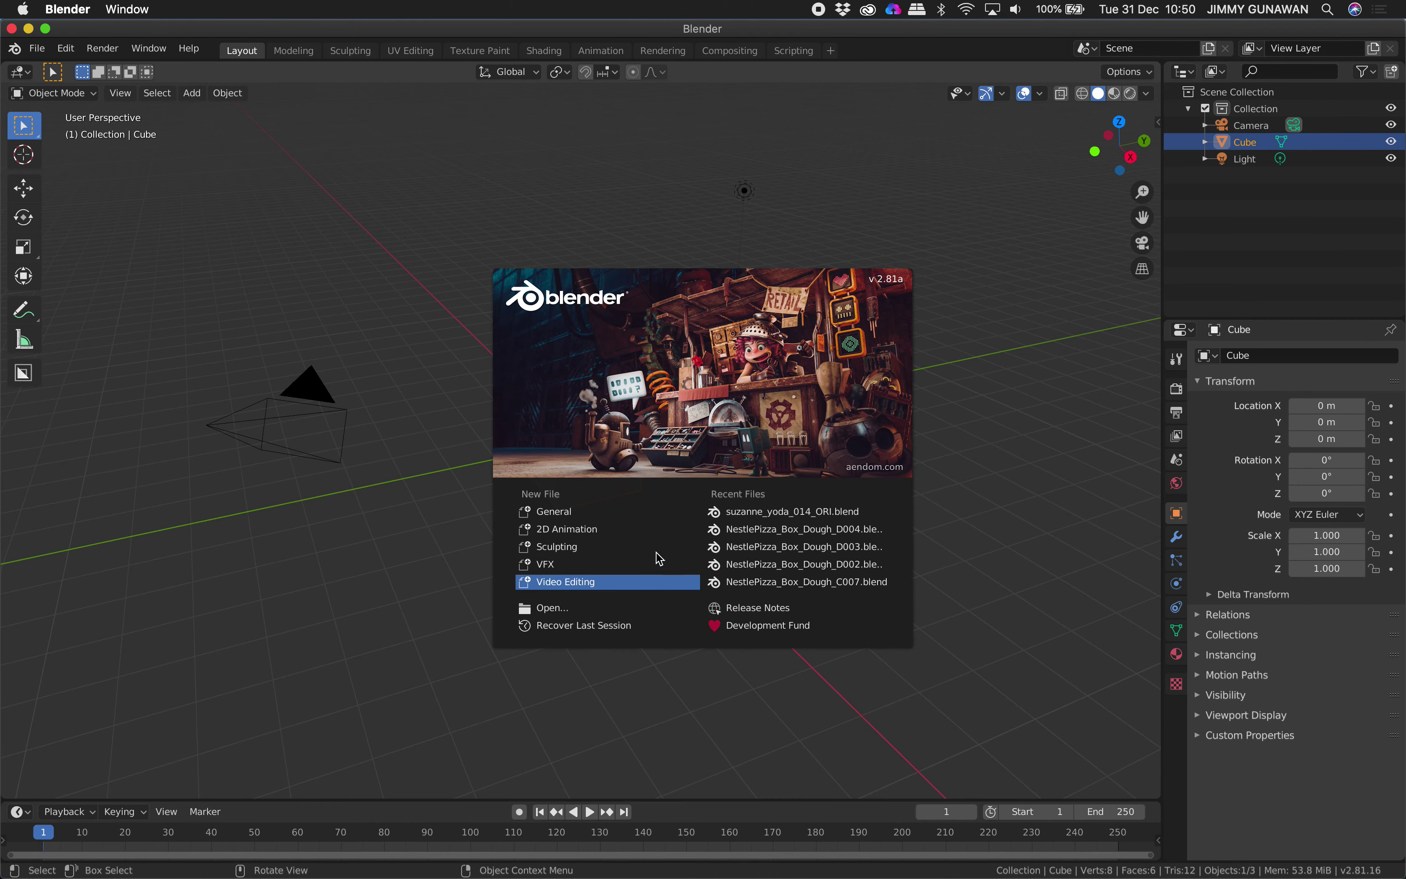
{"action": "left_click", "coordinate": [28, 54]}
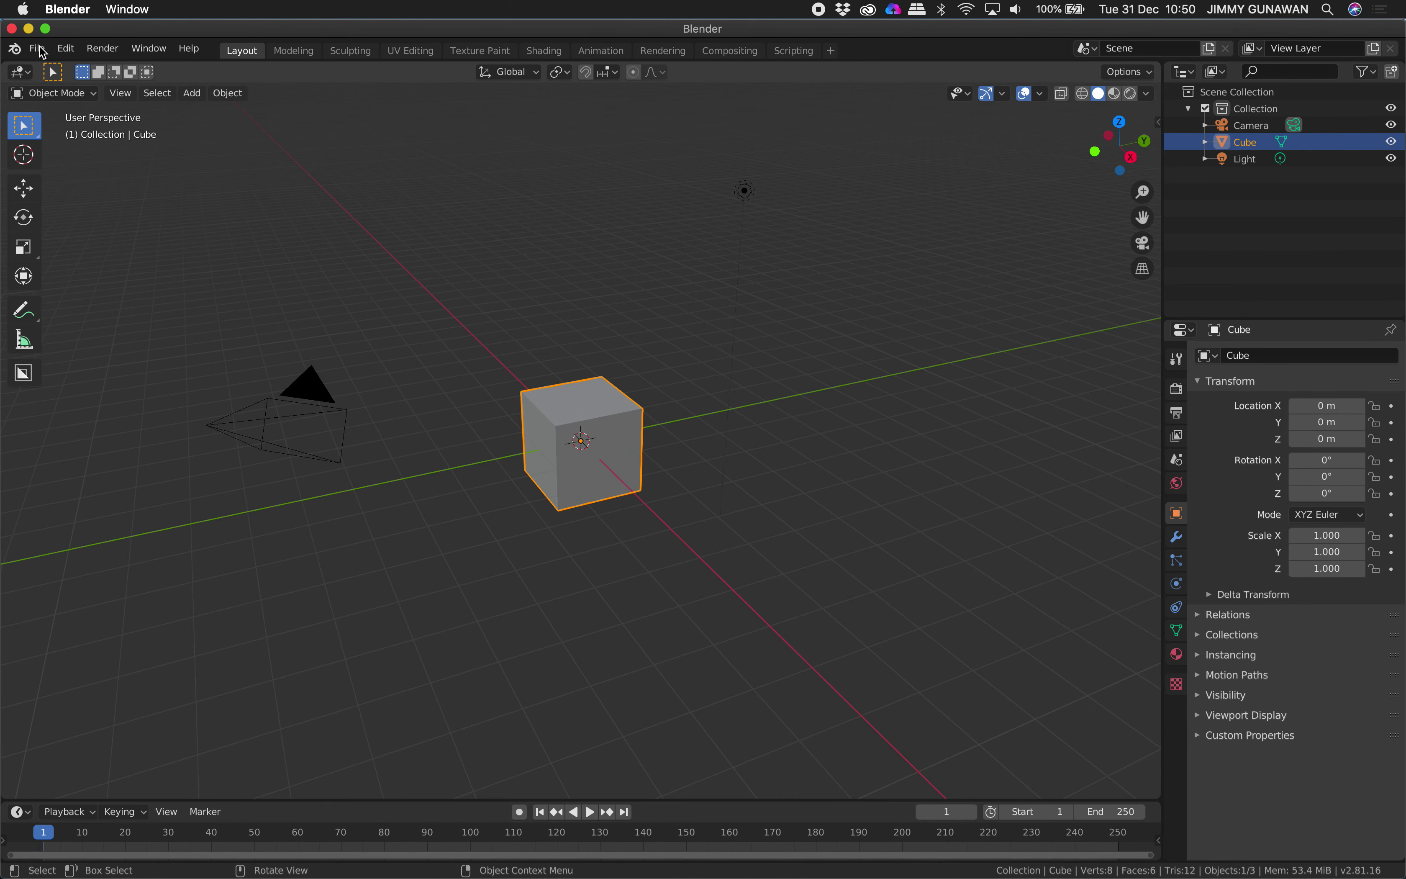
Browse the Desktop's .blend files in the Open dialog sorted by newest modification date, and cancel without opening any.
{"action": "left_click", "coordinate": [42, 52]}
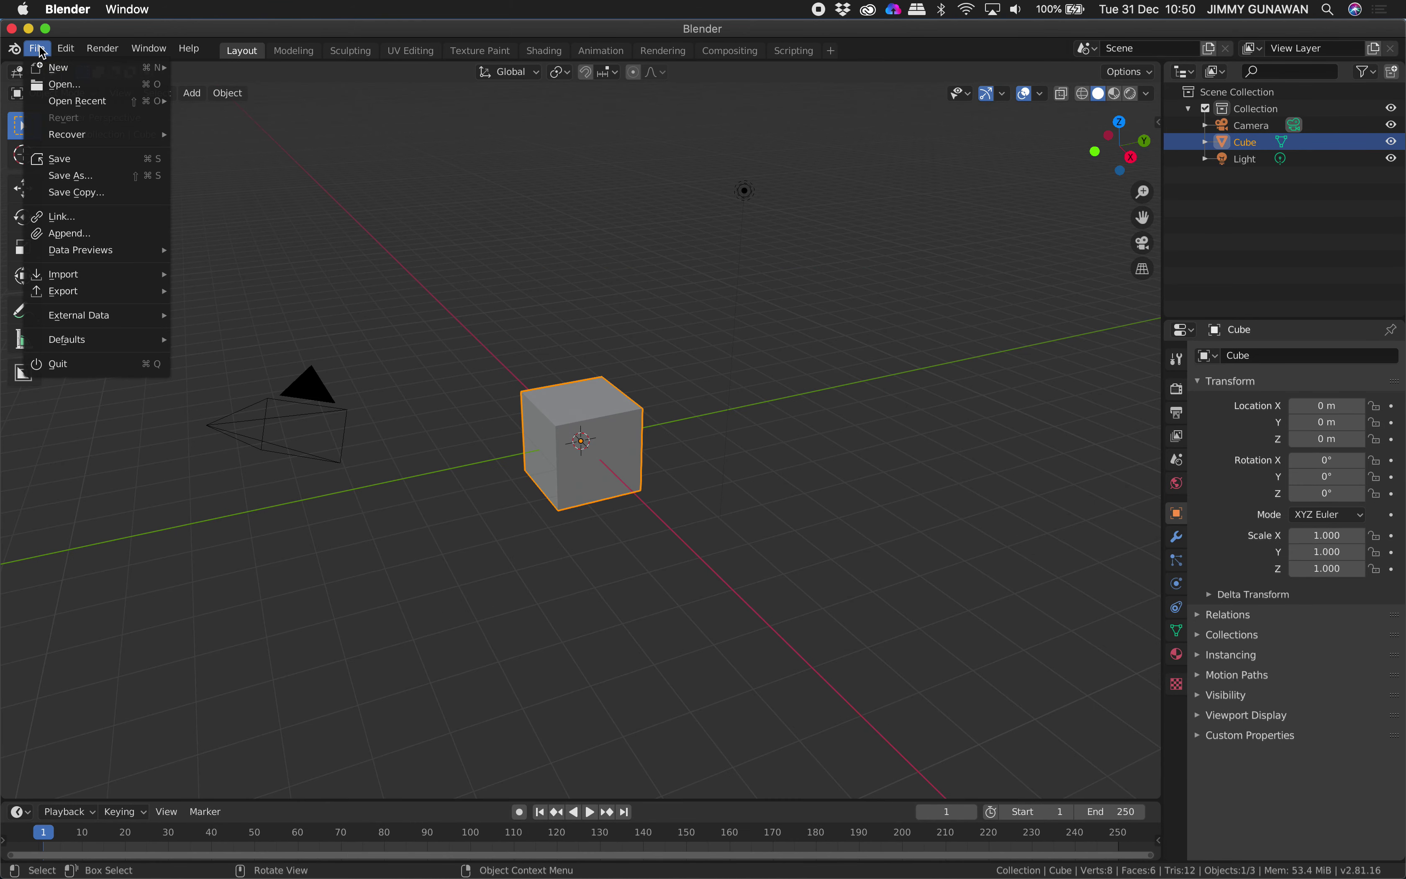
{"action": "left_click", "coordinate": [81, 84]}
{"action": "left_click", "coordinate": [1033, 176]}
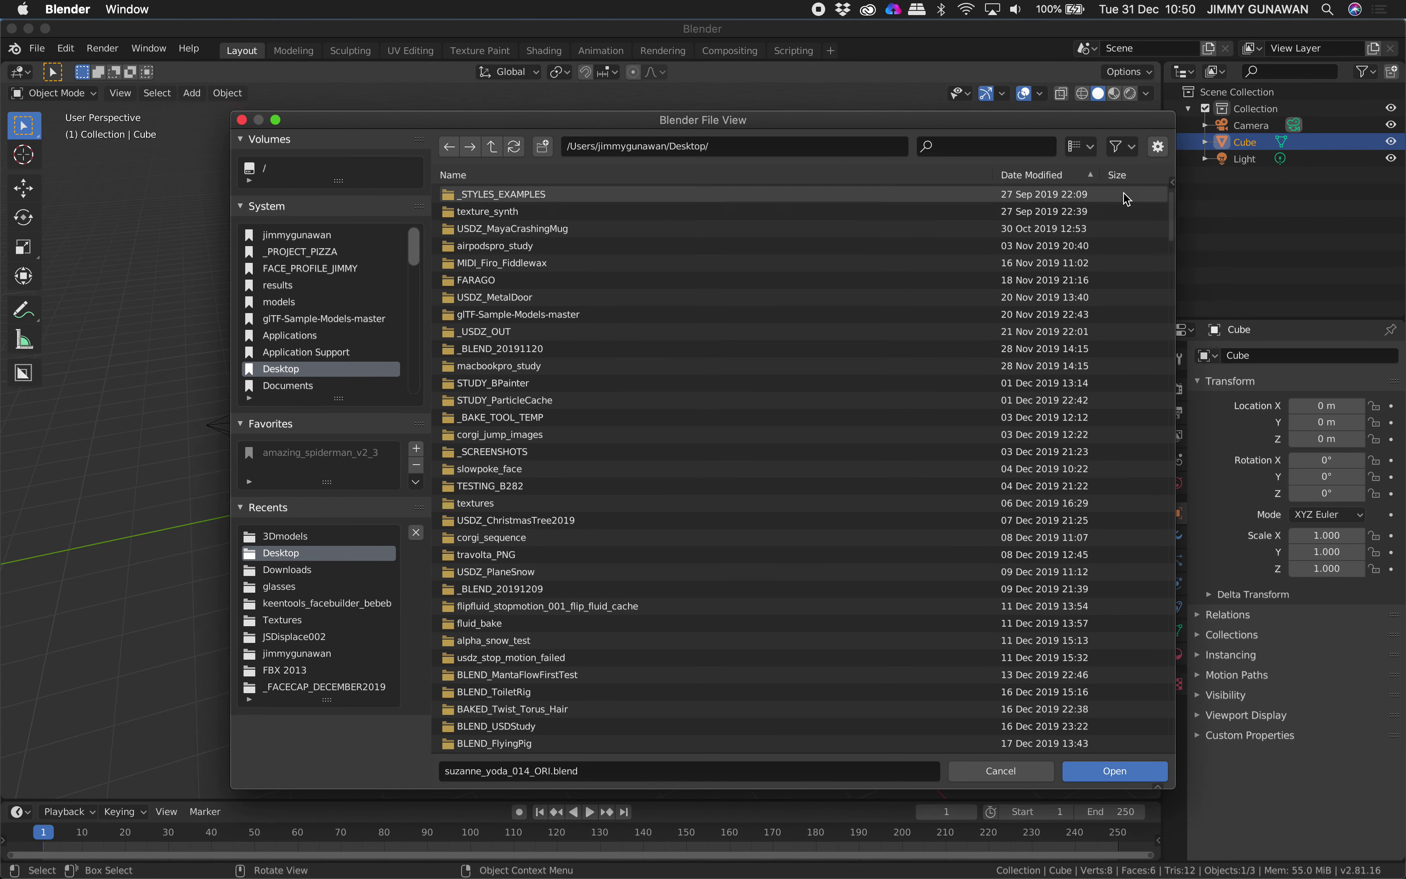
{"action": "left_click", "coordinate": [1118, 146]}
{"action": "left_click", "coordinate": [1080, 198]}
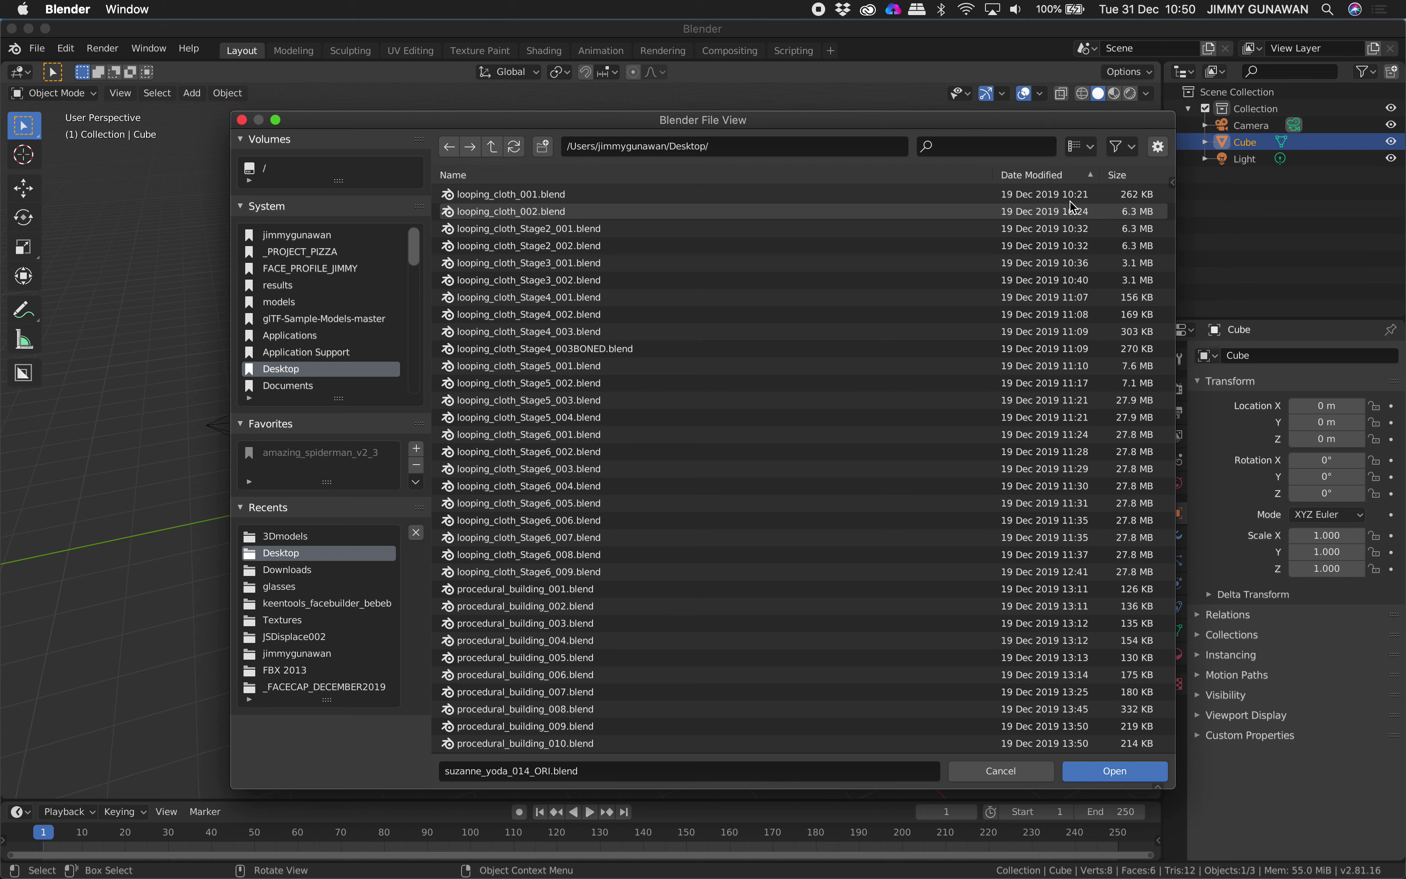
{"action": "left_click", "coordinate": [1014, 176]}
{"action": "left_click", "coordinate": [656, 198]}
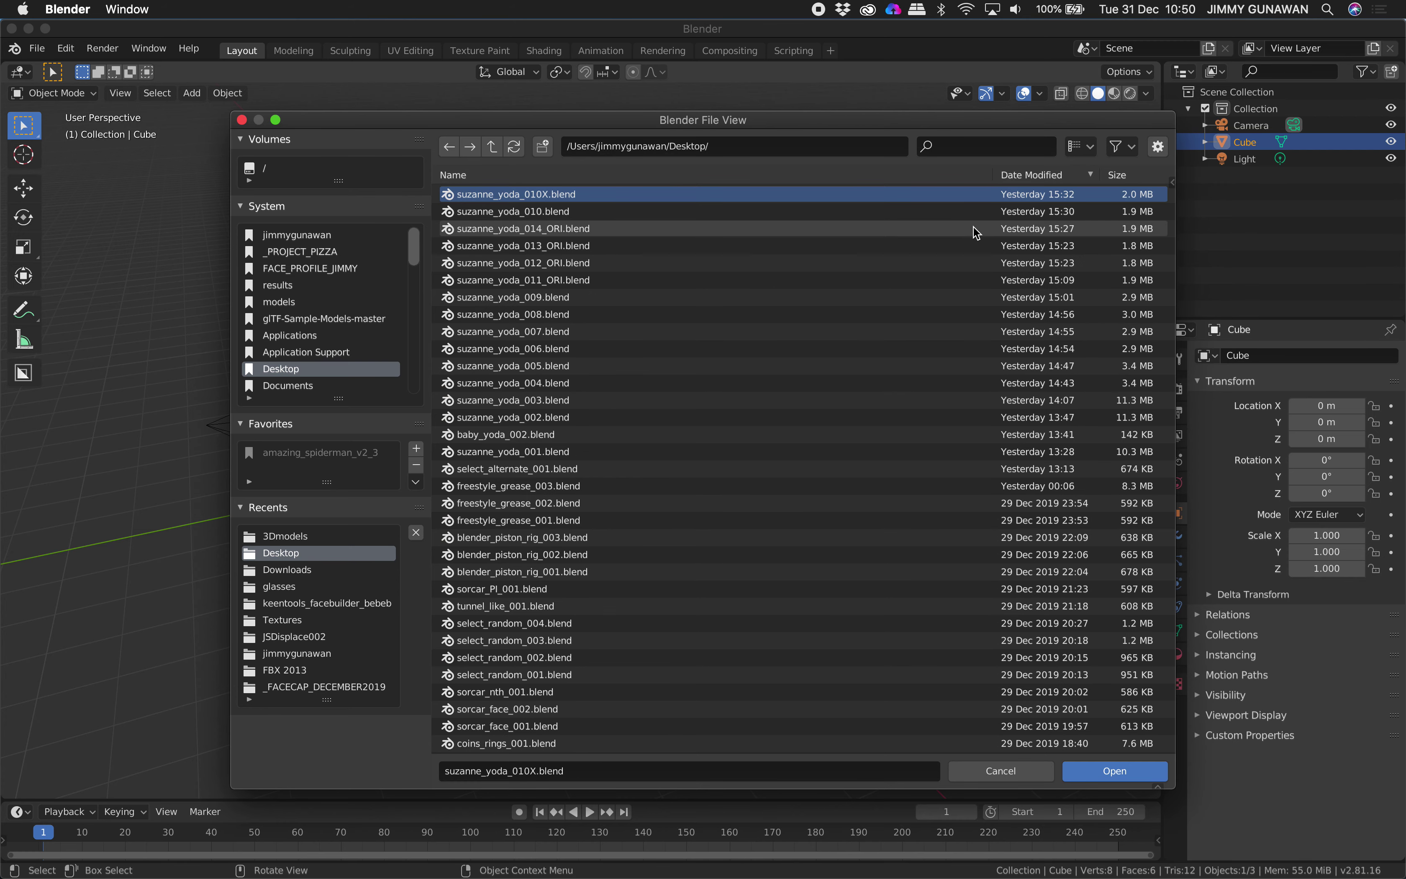
{"action": "left_click", "coordinate": [1039, 176]}
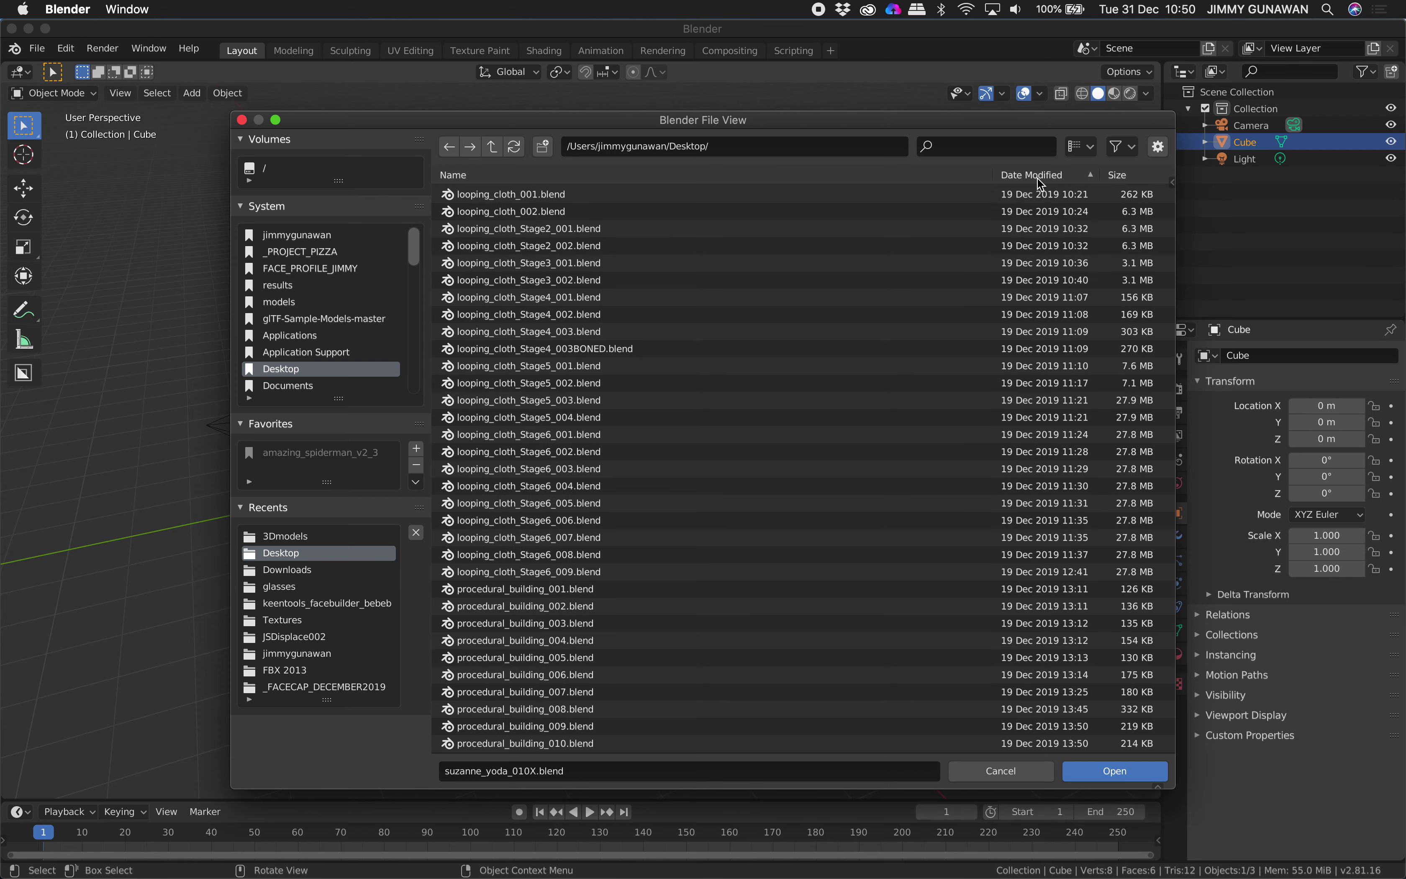
{"action": "left_click", "coordinate": [1040, 178]}
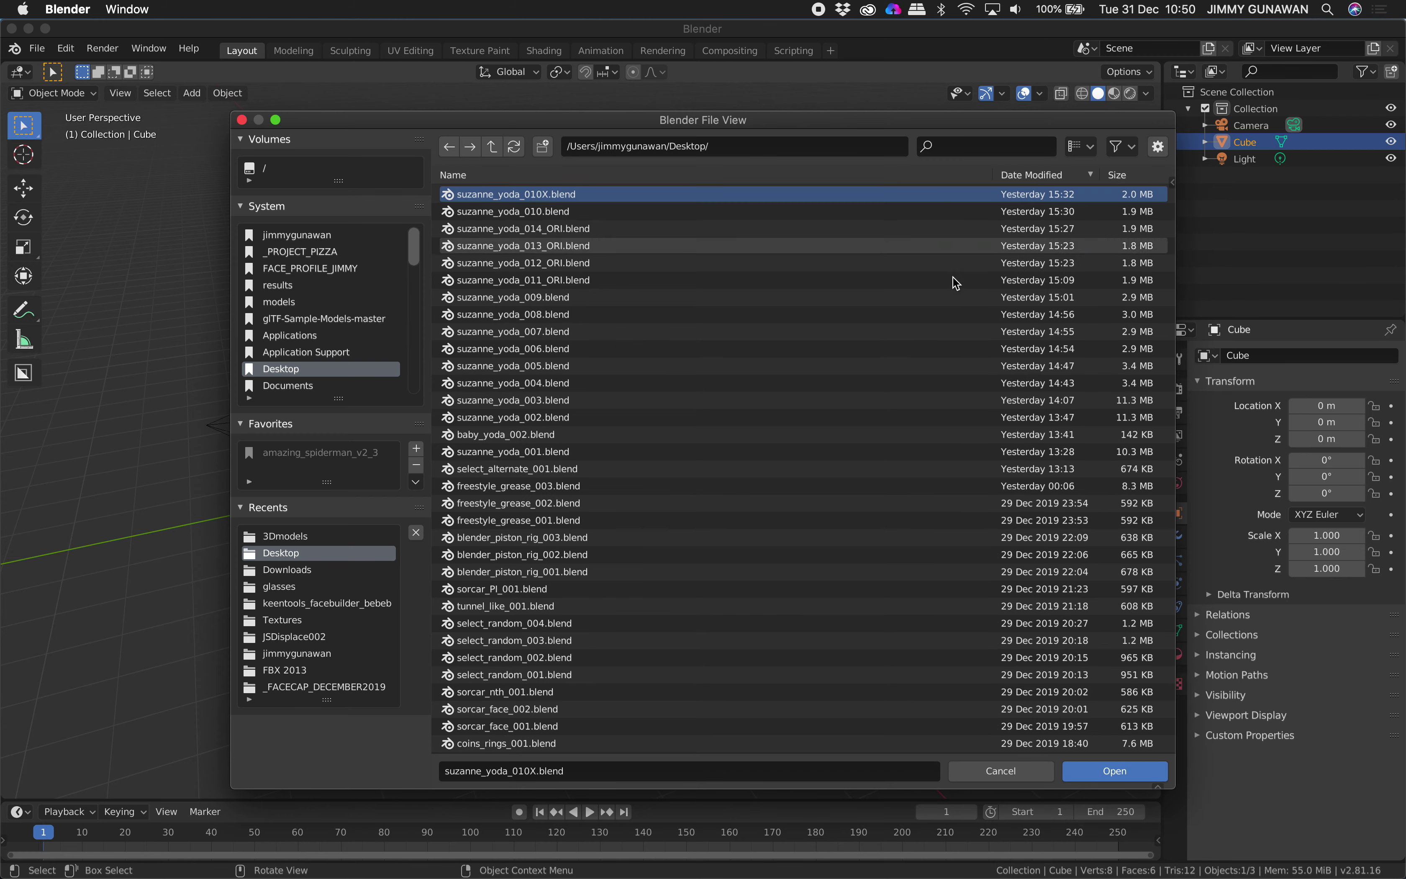
{"action": "scroll", "coordinate": [847, 502], "scroll_direction": "down", "scroll_amount": 5}
{"action": "left_click", "coordinate": [1001, 771]}
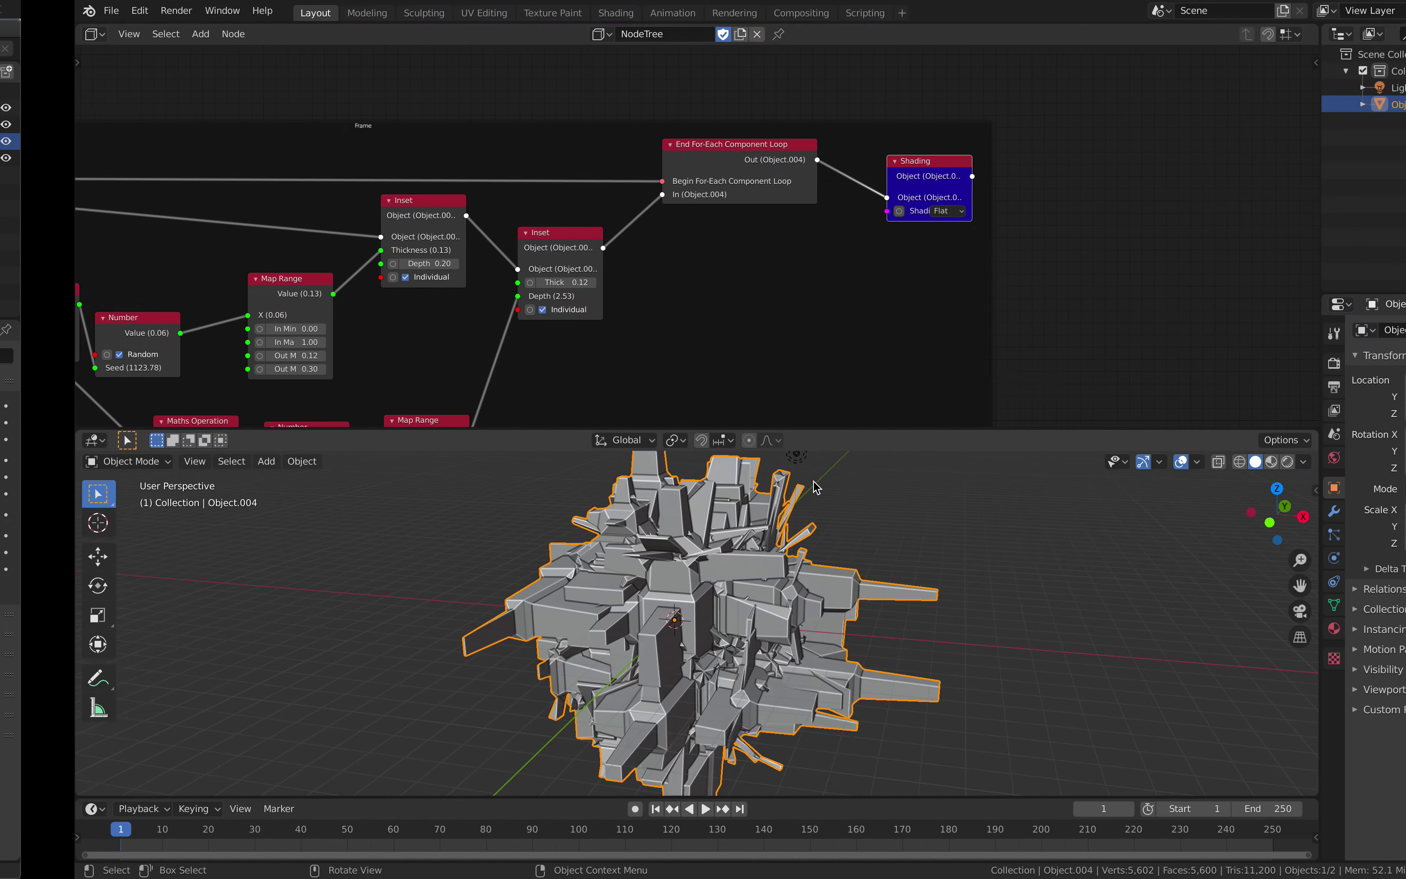
Save the node tree file to the Desktop folder as demo_loopoverloop_002.blend.
{"action": "middle_click_drag", "start_coordinate": [737, 519], "coordinate": [820, 562]}
{"action": "left_click", "coordinate": [39, 12]}
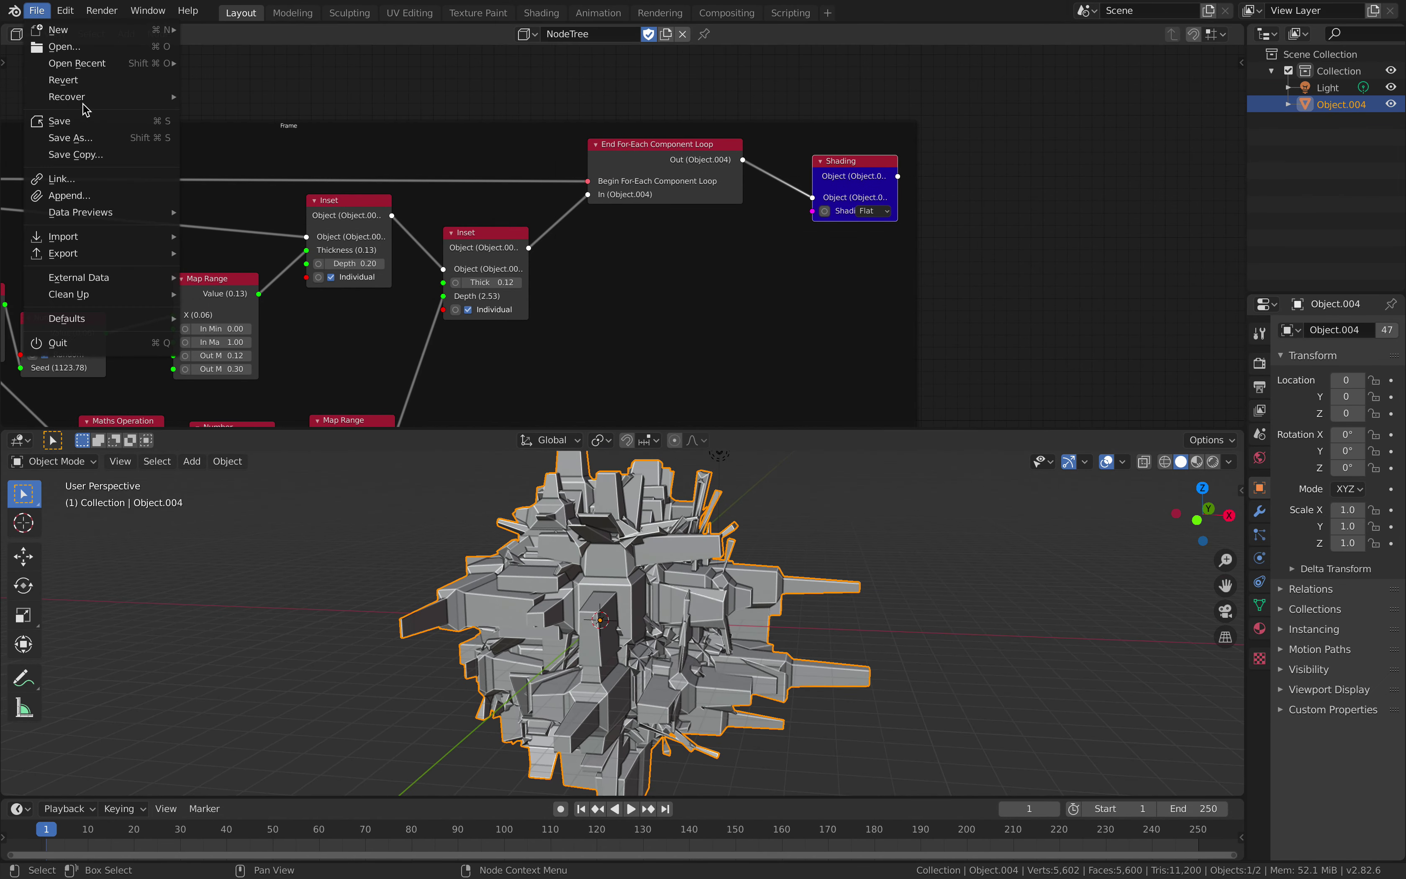
{"action": "left_click", "coordinate": [92, 138]}
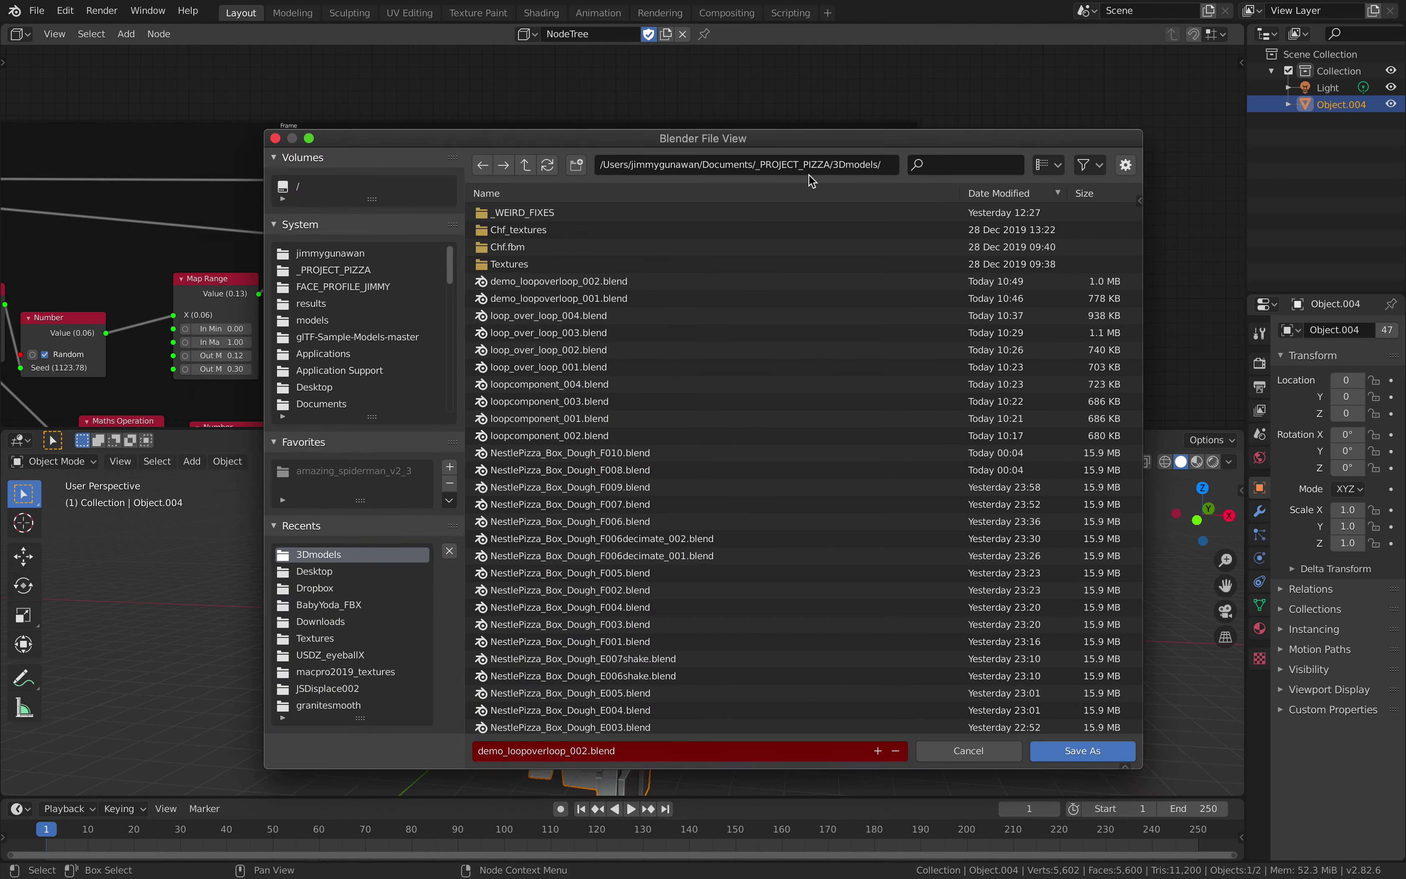
{"action": "left_click", "coordinate": [336, 387]}
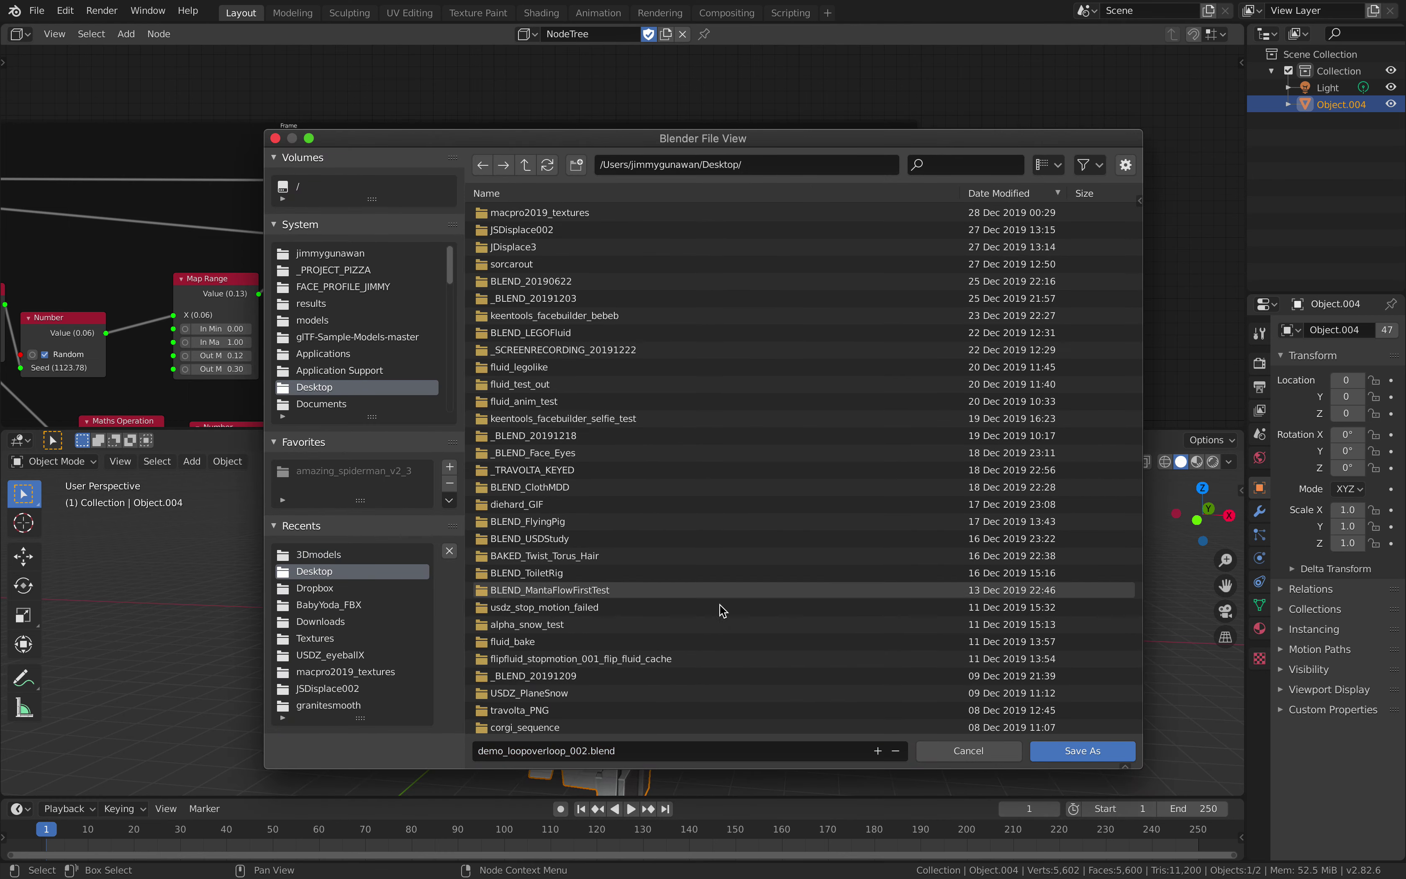
{"action": "left_click", "coordinate": [1044, 755]}
Try the Shadow option in the viewport's solid shading settings and turn it back off.
{"action": "middle_click_drag", "start_coordinate": [797, 591], "coordinate": [692, 652]}
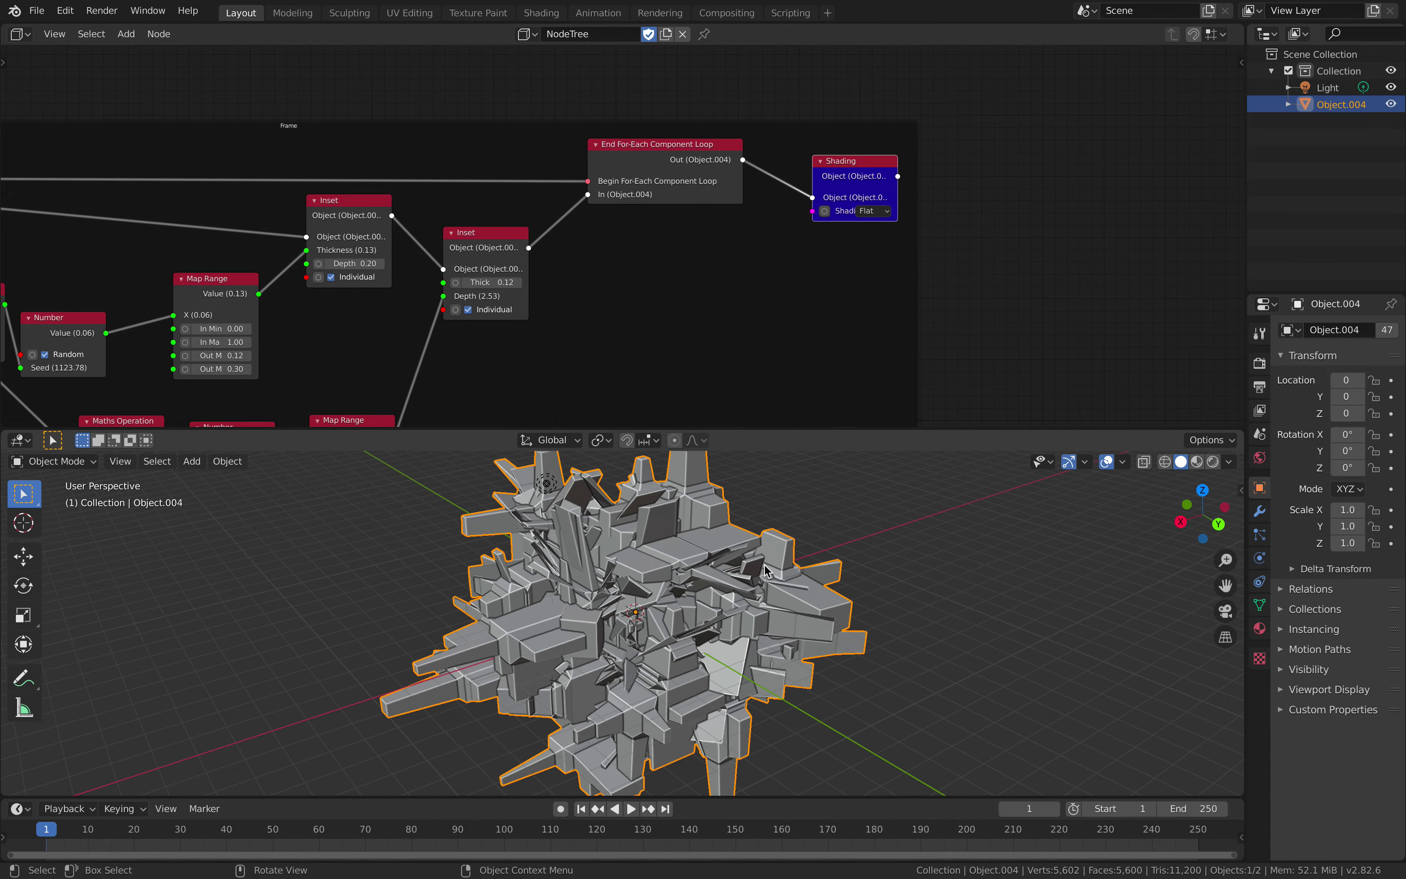
{"action": "left_click", "coordinate": [1229, 462]}
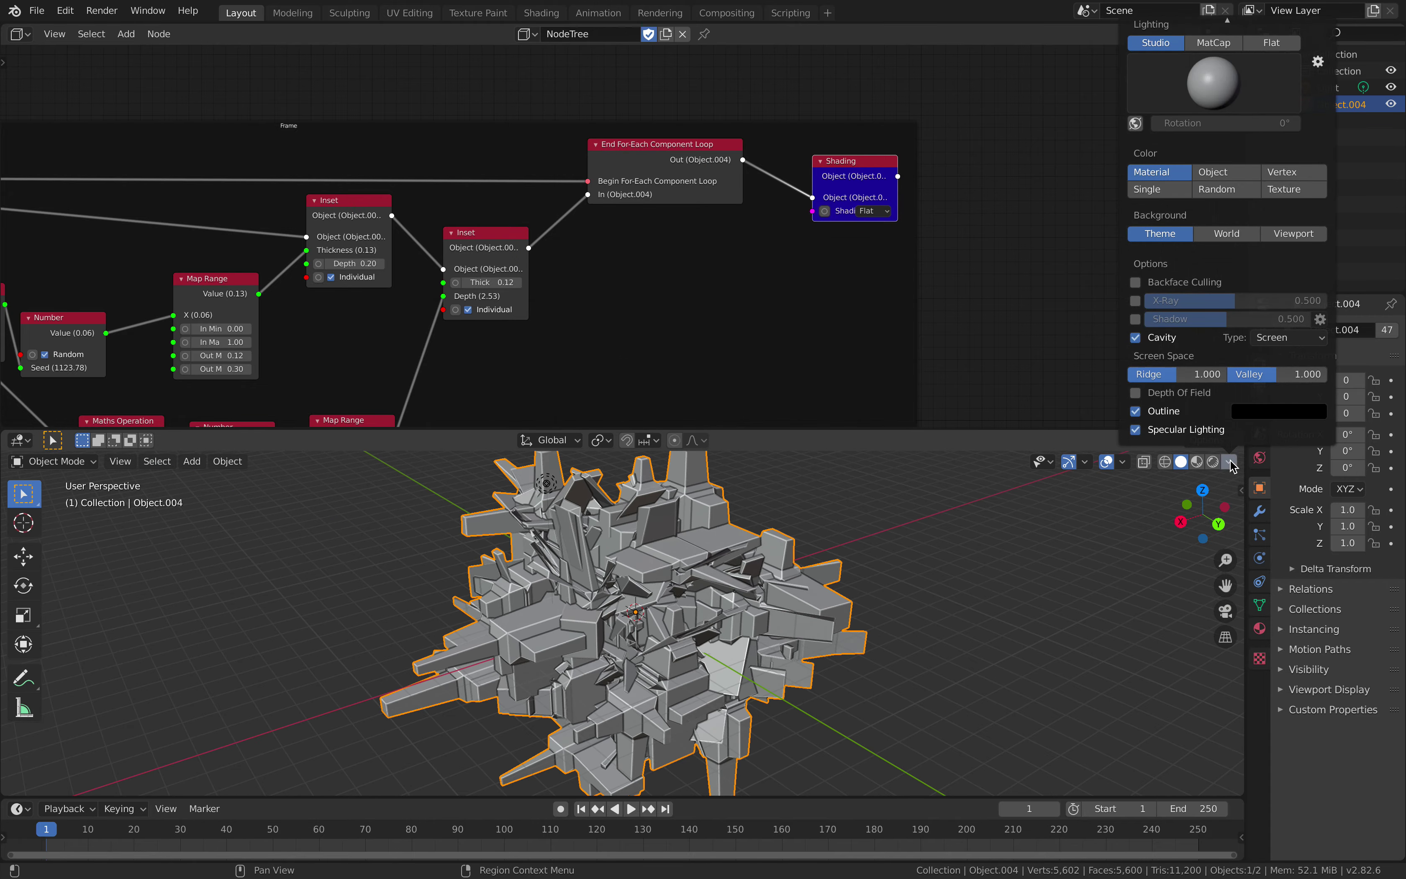
{"action": "left_click", "coordinate": [1138, 320]}
{"action": "left_click", "coordinate": [1138, 320]}
Examine the complete chain of three framed loops and the resulting object from several angles.
{"action": "left_click_drag", "start_coordinate": [922, 425], "coordinate": [923, 406]}
{"action": "scroll", "coordinate": [773, 288], "scroll_direction": "down", "scroll_amount": 6}
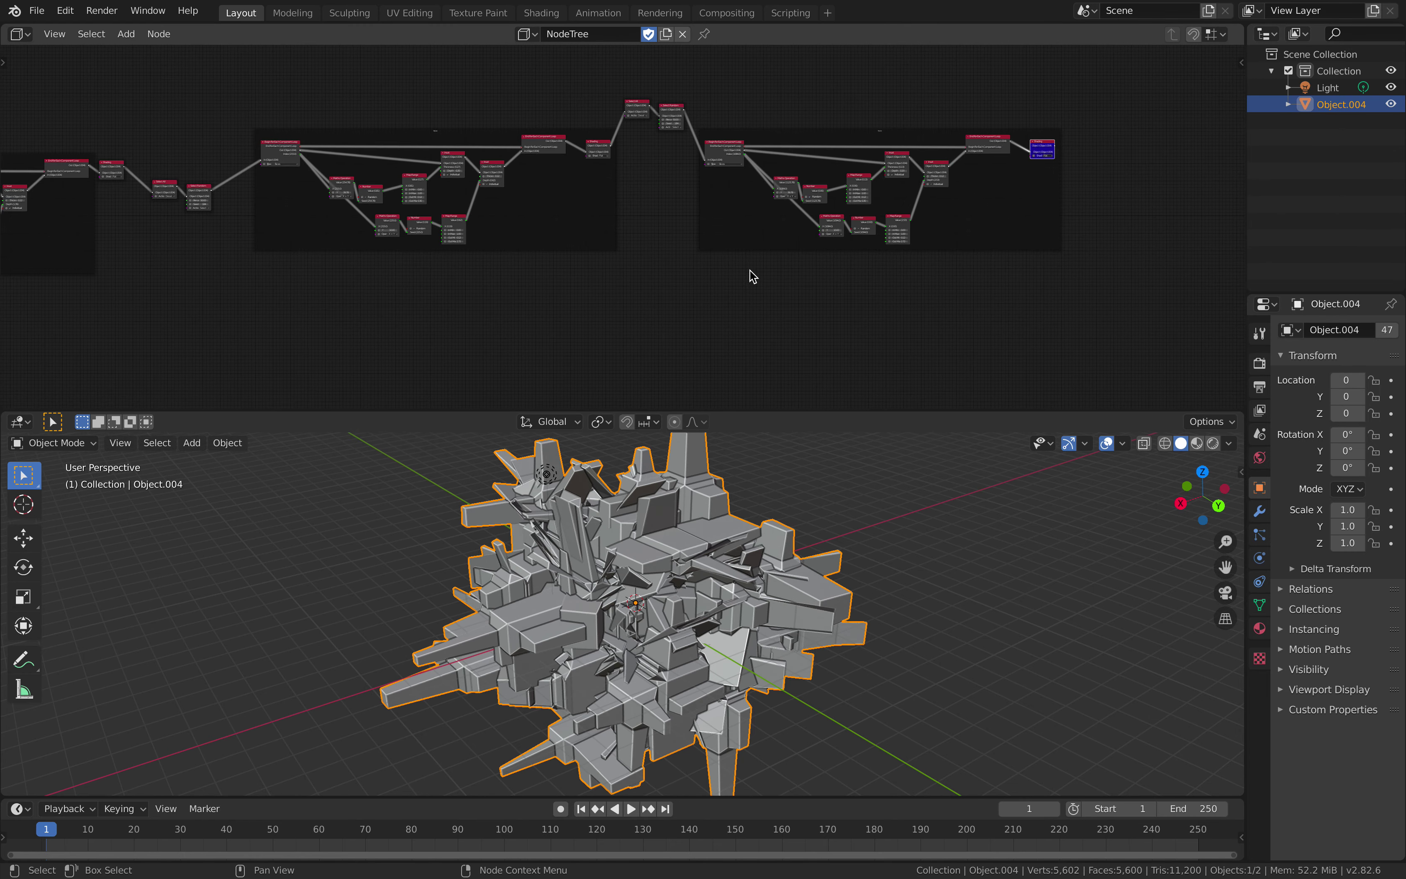
{"action": "middle_click_drag", "start_coordinate": [664, 593], "coordinate": [651, 593]}
{"action": "middle_click_drag", "start_coordinate": [657, 302], "coordinate": [749, 281]}
{"action": "middle_click_drag", "start_coordinate": [631, 280], "coordinate": [697, 283]}
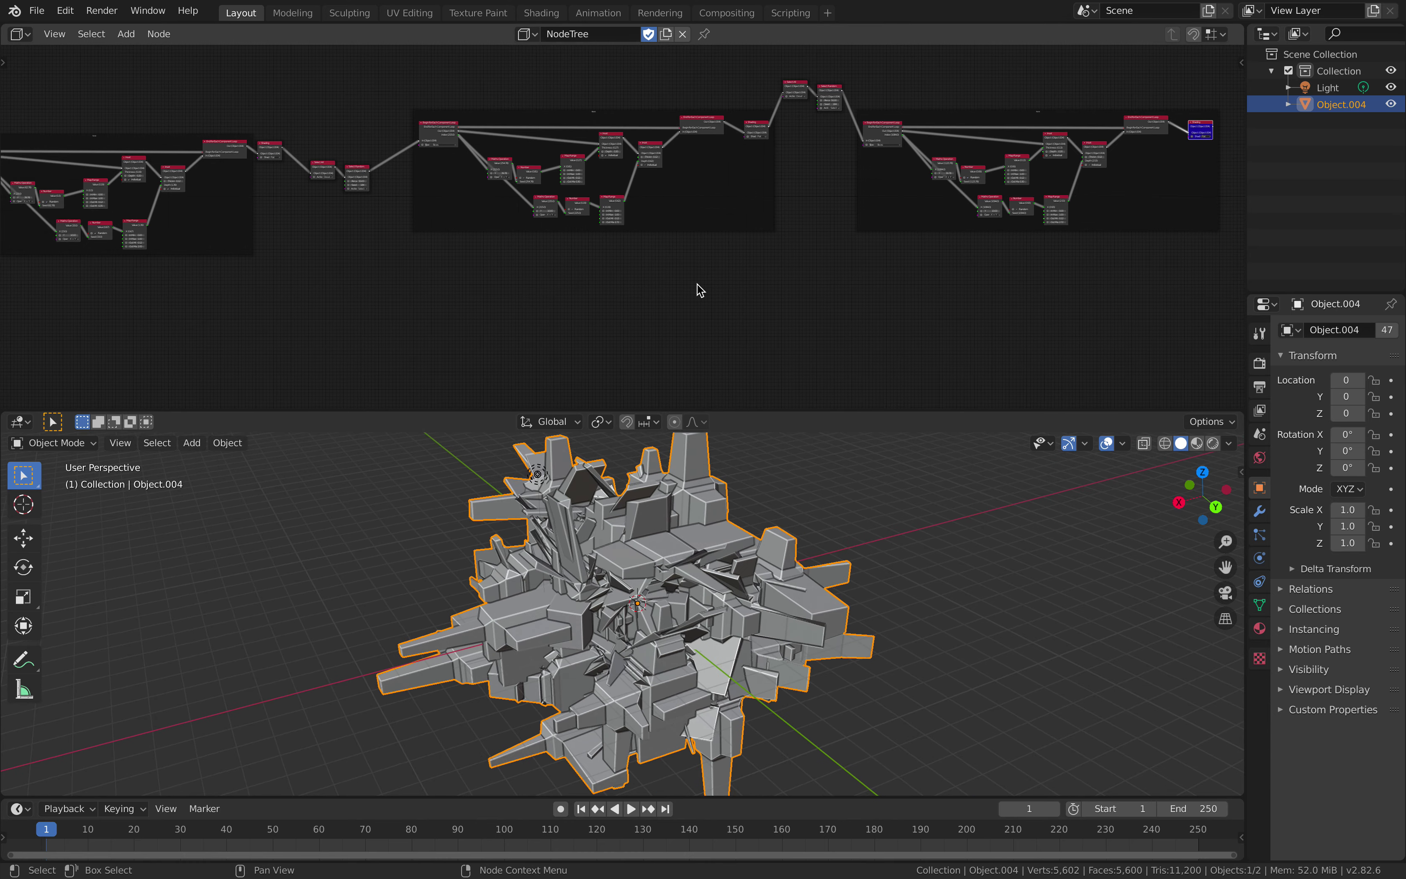
{"action": "middle_click_drag", "start_coordinate": [638, 526], "coordinate": [686, 530]}
{"action": "scroll", "coordinate": [583, 332], "scroll_direction": "down", "scroll_amount": 1}
{"action": "middle_click_drag", "start_coordinate": [580, 330], "coordinate": [662, 324]}
{"action": "scroll", "coordinate": [662, 324], "scroll_direction": "down", "scroll_amount": 1}
{"action": "scroll", "coordinate": [615, 273], "scroll_direction": "down", "scroll_amount": 1}
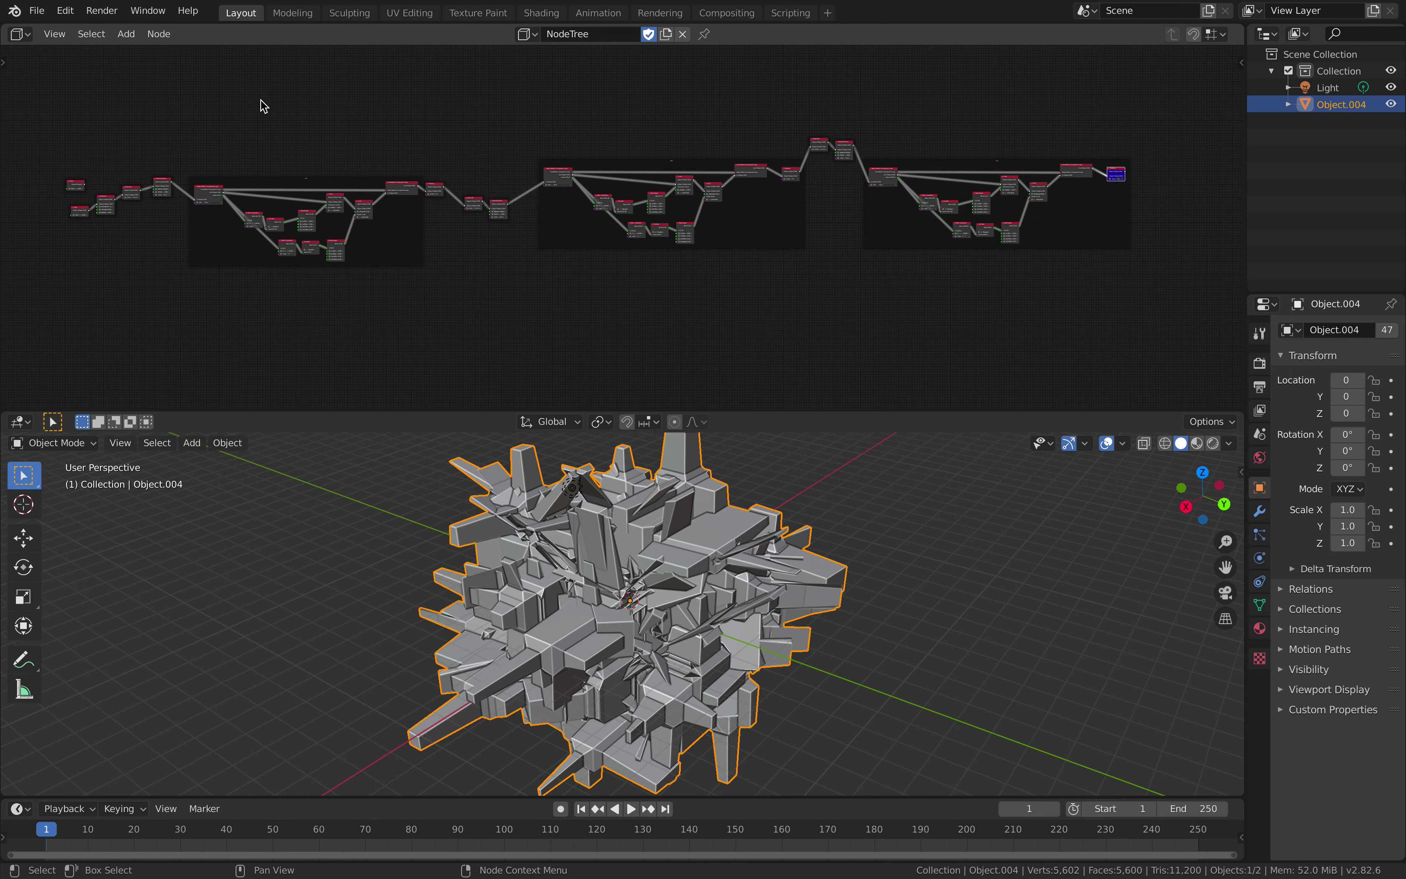
{"action": "middle_click_drag", "start_coordinate": [328, 227], "coordinate": [452, 216]}
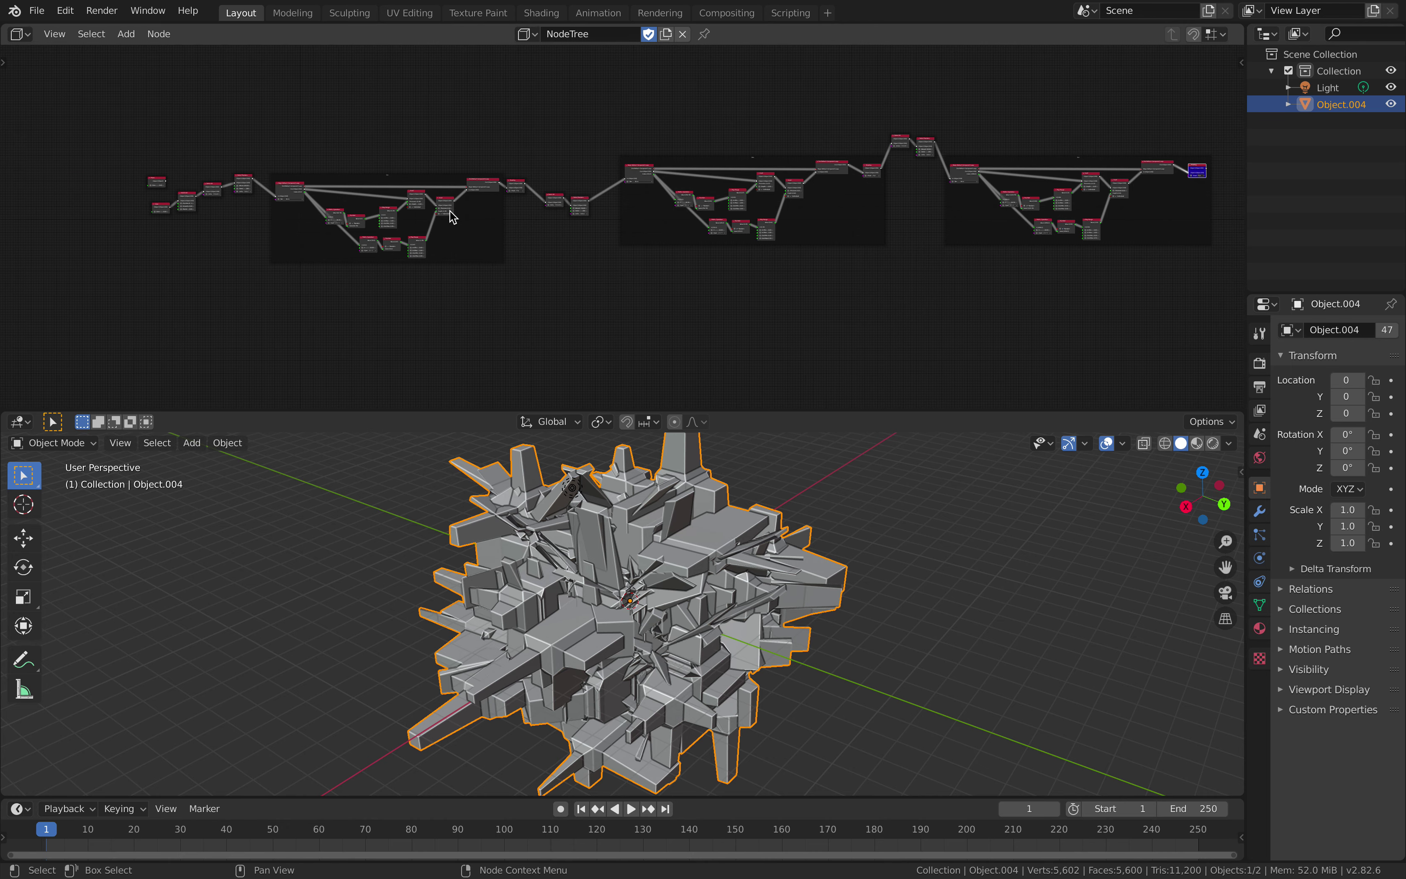
{"action": "scroll", "coordinate": [448, 208], "scroll_direction": "up", "scroll_amount": 5}
{"action": "middle_click_drag", "start_coordinate": [446, 202], "coordinate": [467, 194]}
{"action": "scroll", "coordinate": [645, 160], "scroll_direction": "down", "scroll_amount": 3}
{"action": "middle_click_drag", "start_coordinate": [647, 159], "coordinate": [442, 147]}
Delete the first loop's Shading node and every node after it, and move Select All closer to Select Random.
{"action": "key", "text": "a"}
{"action": "key", "text": "a"}
{"action": "scroll", "coordinate": [435, 137], "scroll_direction": "down", "scroll_amount": 3}
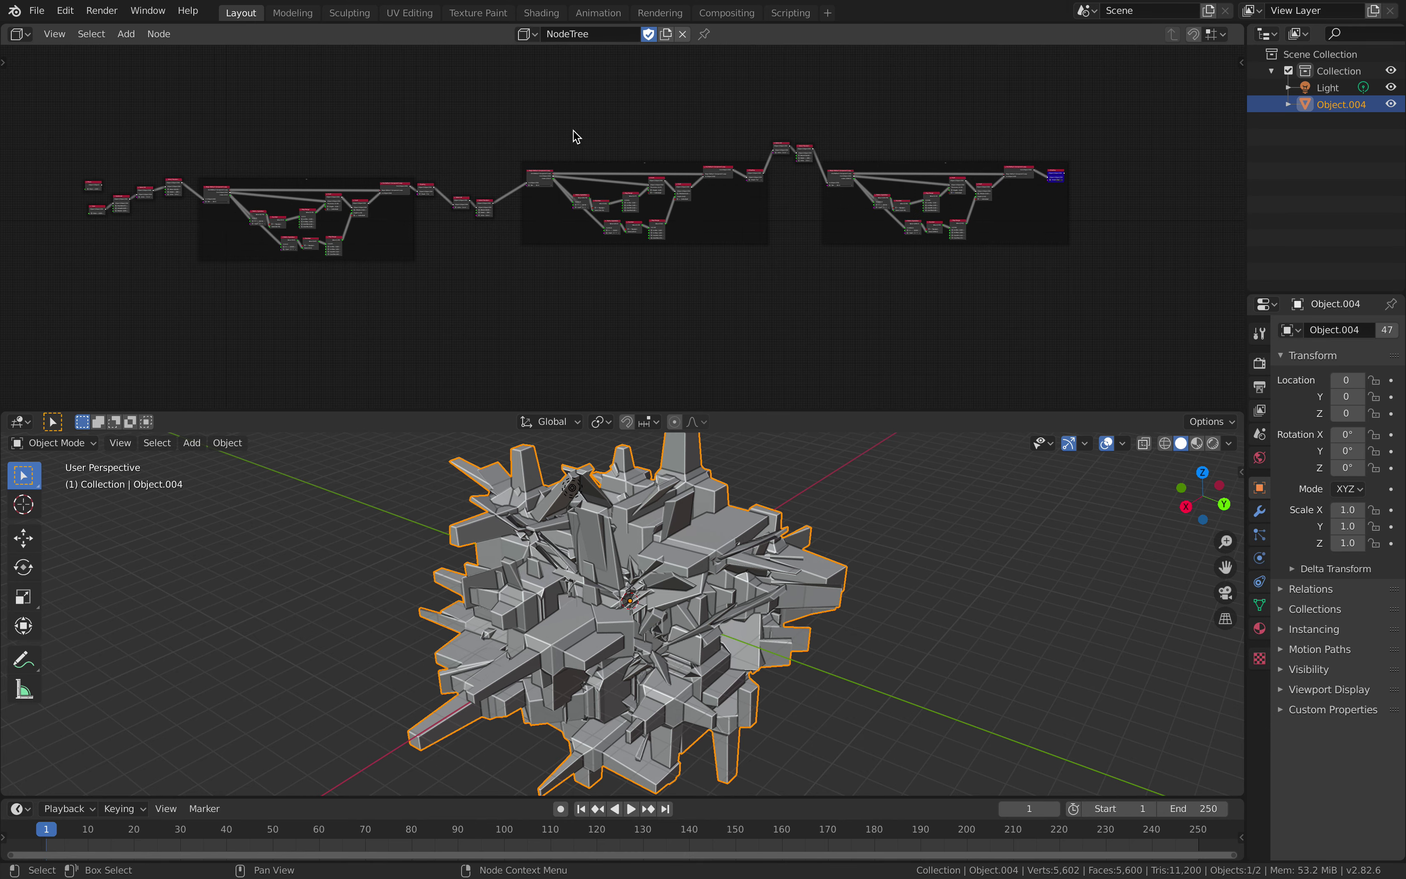
{"action": "key", "text": "b"}
{"action": "left_click_drag", "start_coordinate": [420, 114], "coordinate": [1095, 305]}
{"action": "key", "text": "x"}
{"action": "key", "text": "Home"}
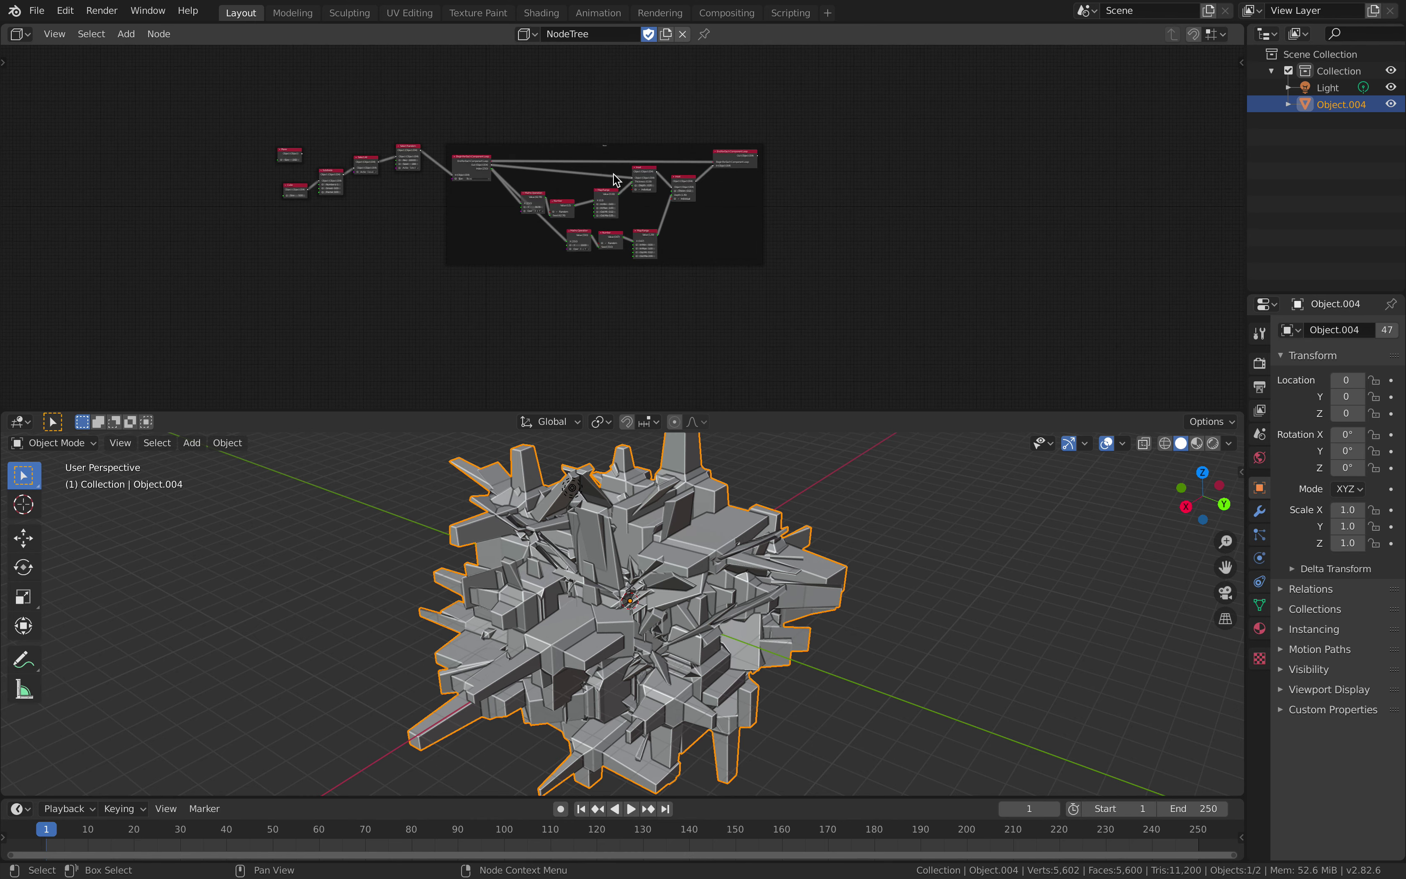
{"action": "scroll", "coordinate": [616, 179], "scroll_direction": "up", "scroll_amount": 5}
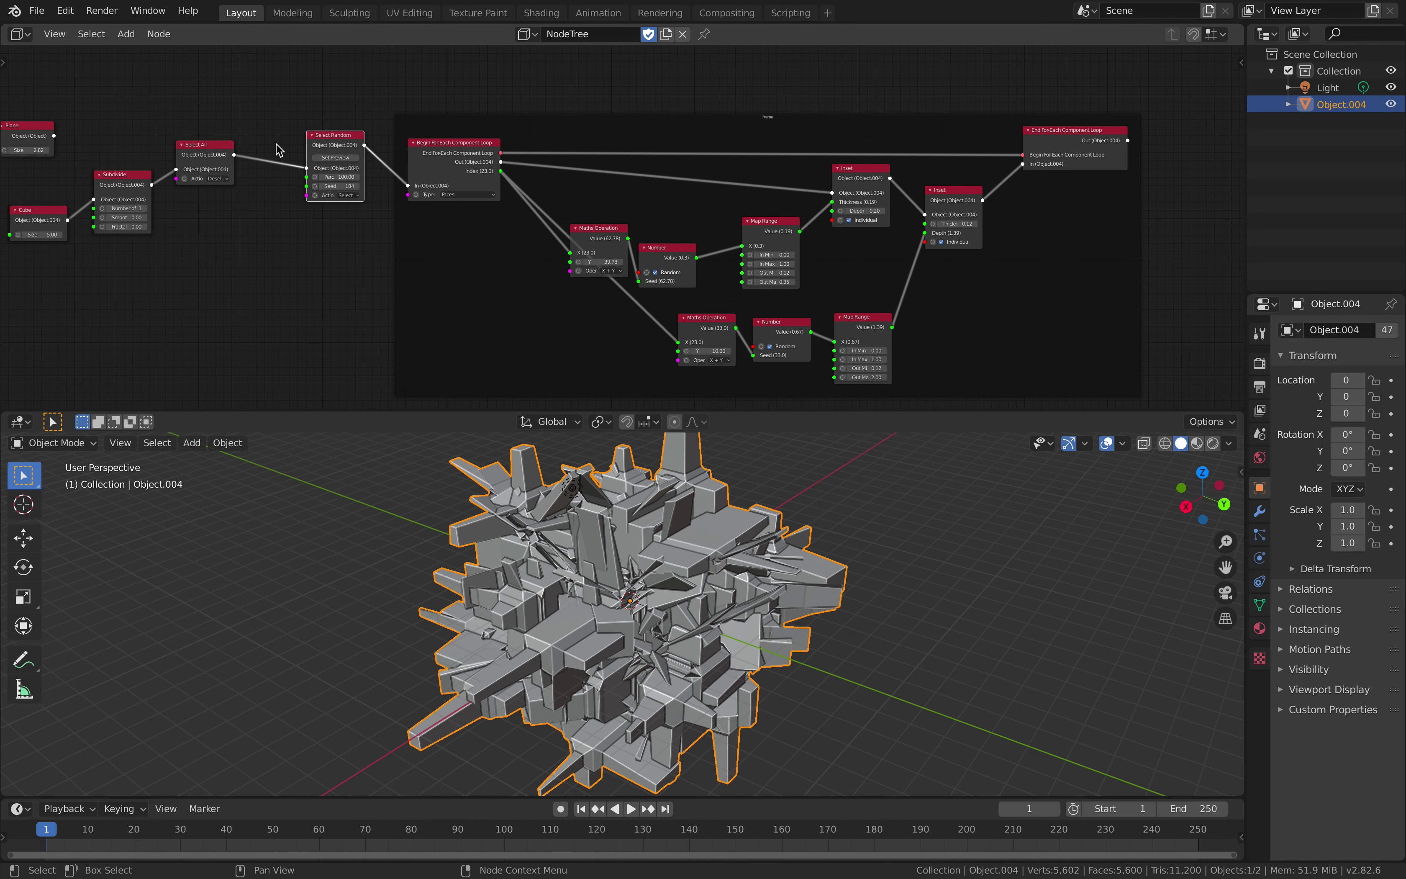
{"action": "left_click_drag", "start_coordinate": [207, 149], "coordinate": [238, 145]}
Save the reduced node tree on the Desktop as demo_loopoverloop_003.blend.
{"action": "left_click", "coordinate": [37, 10]}
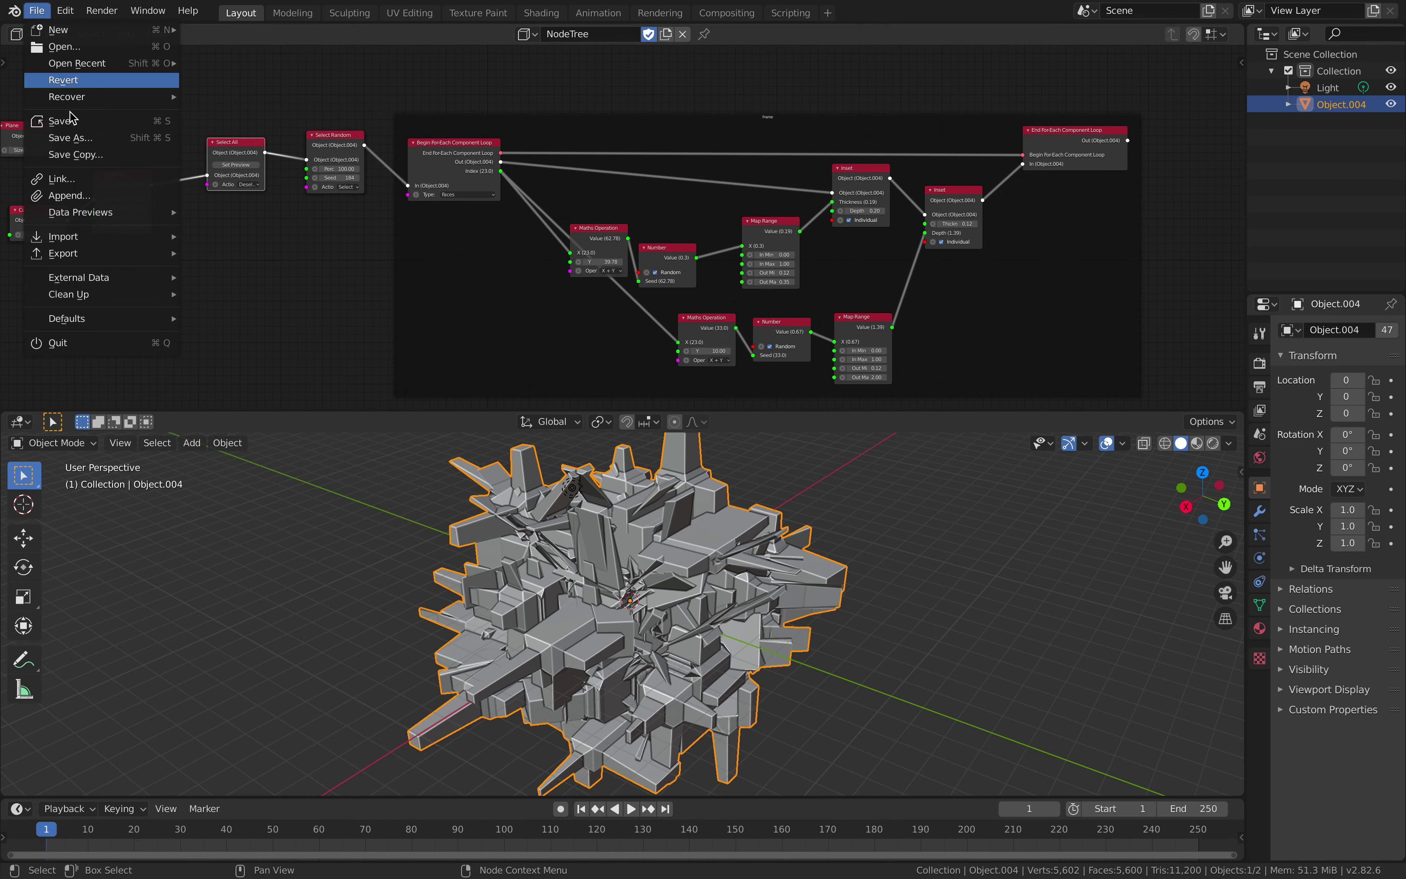
{"action": "left_click", "coordinate": [76, 139]}
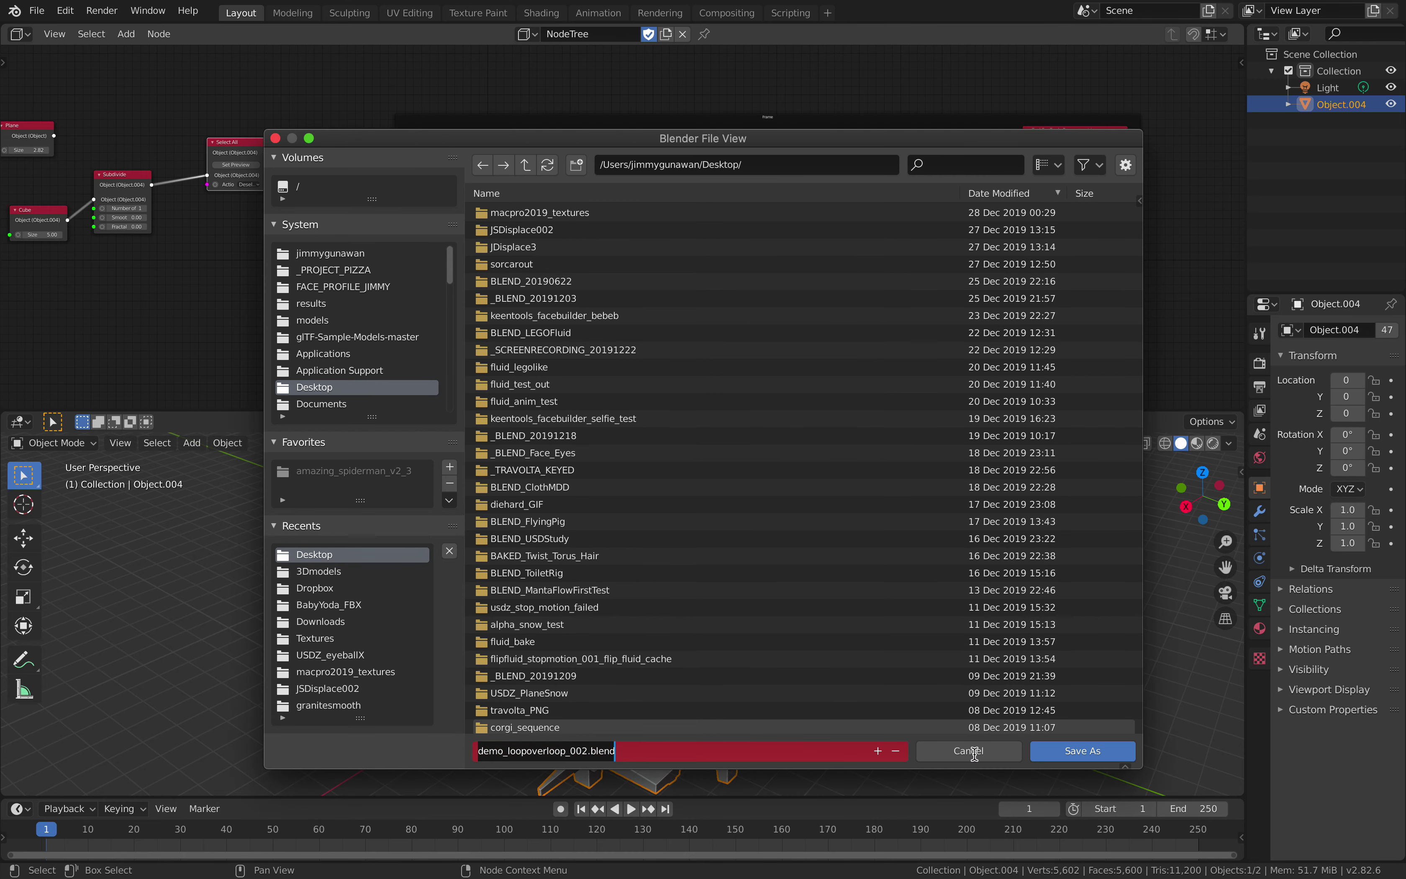
{"action": "left_click", "coordinate": [878, 750]}
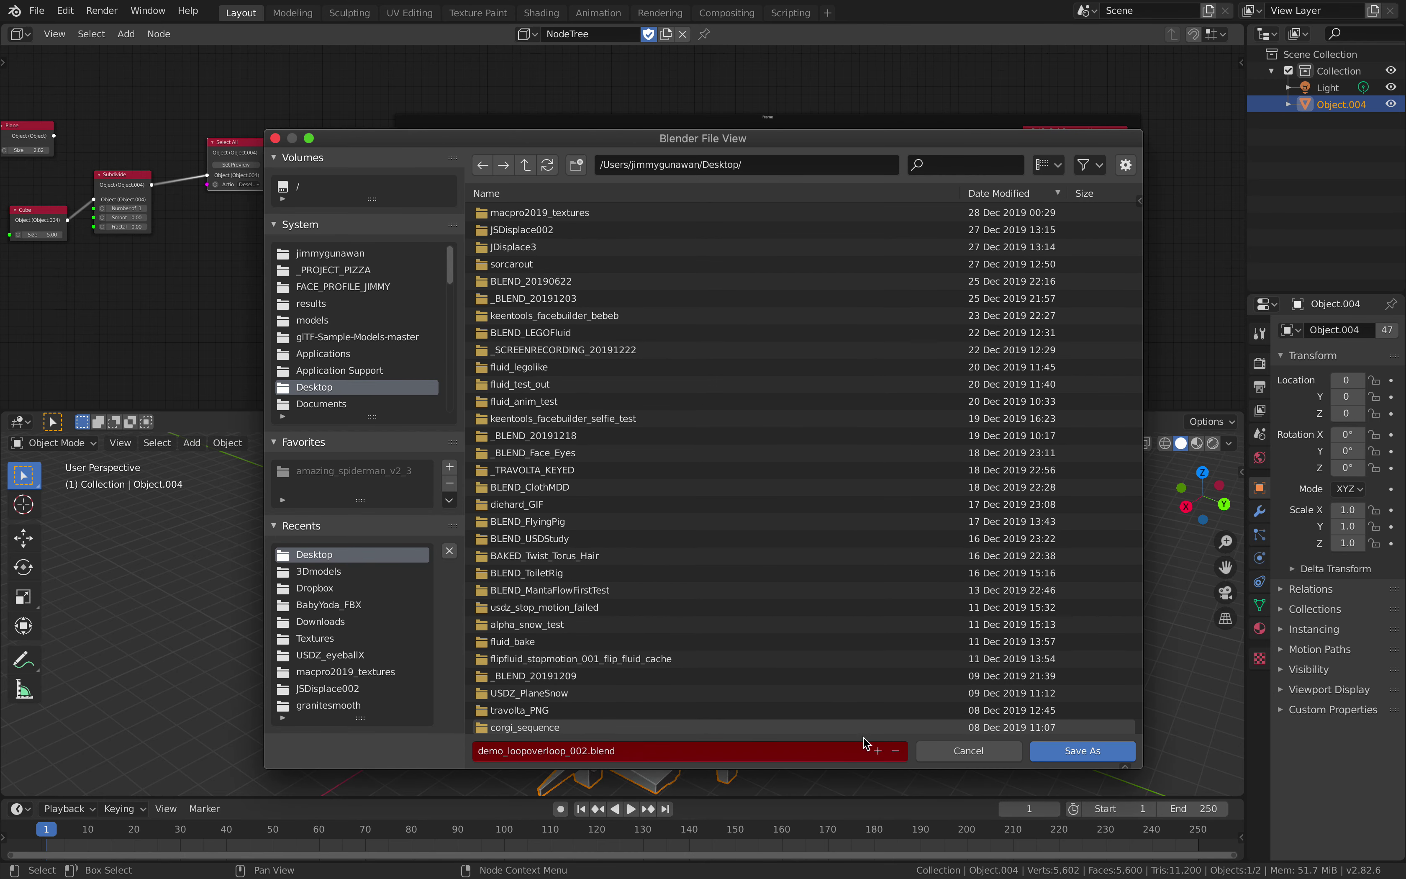
{"action": "left_click", "coordinate": [1082, 750]}
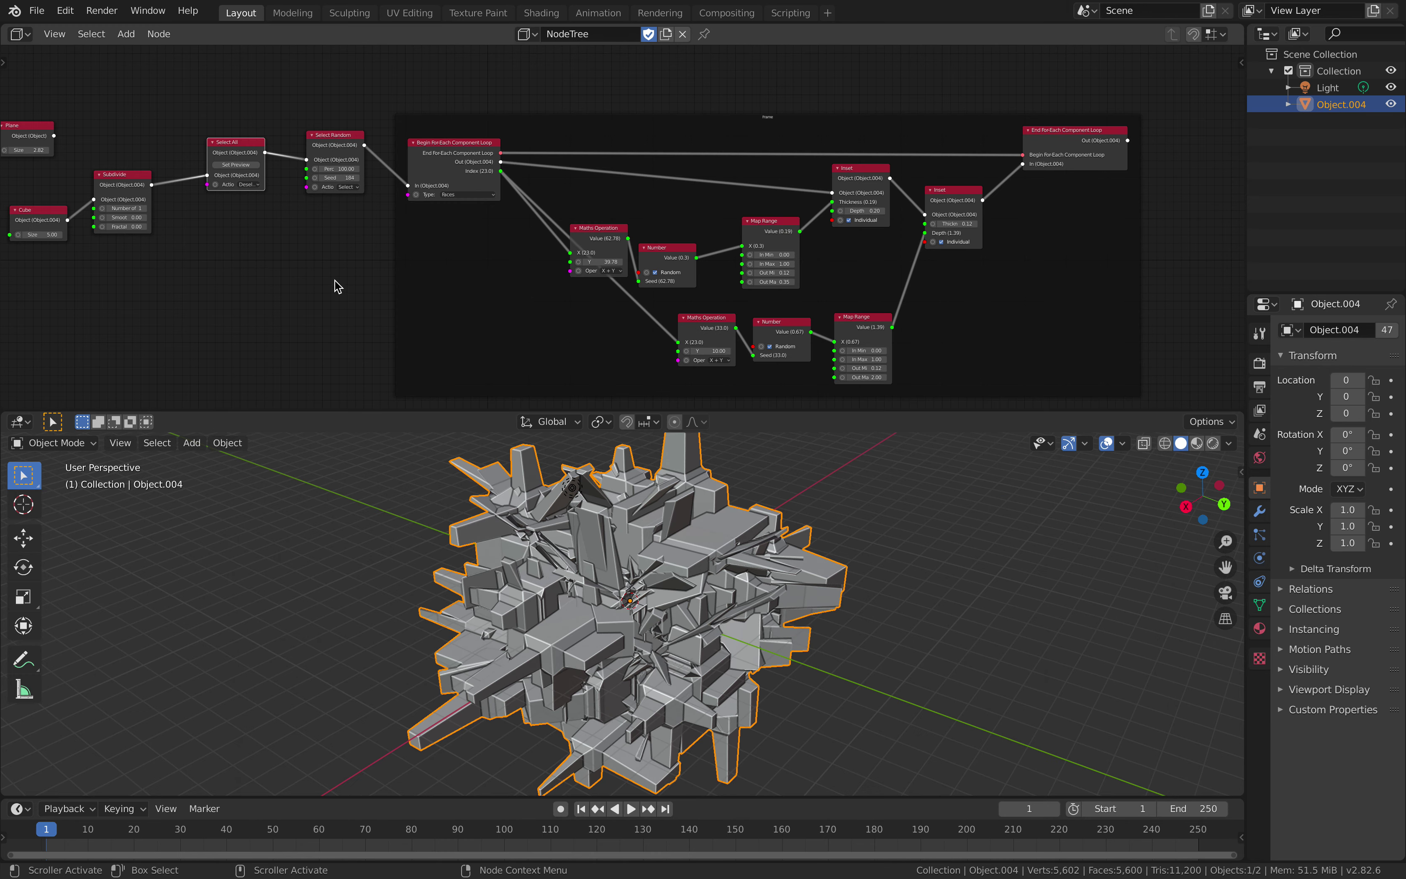
Add a Begin For Loop node and place it above the Select All node.
{"action": "middle_click_drag", "start_coordinate": [336, 286], "coordinate": [343, 299]}
{"action": "key", "text": "F3"}
{"action": "type", "text": "for"}
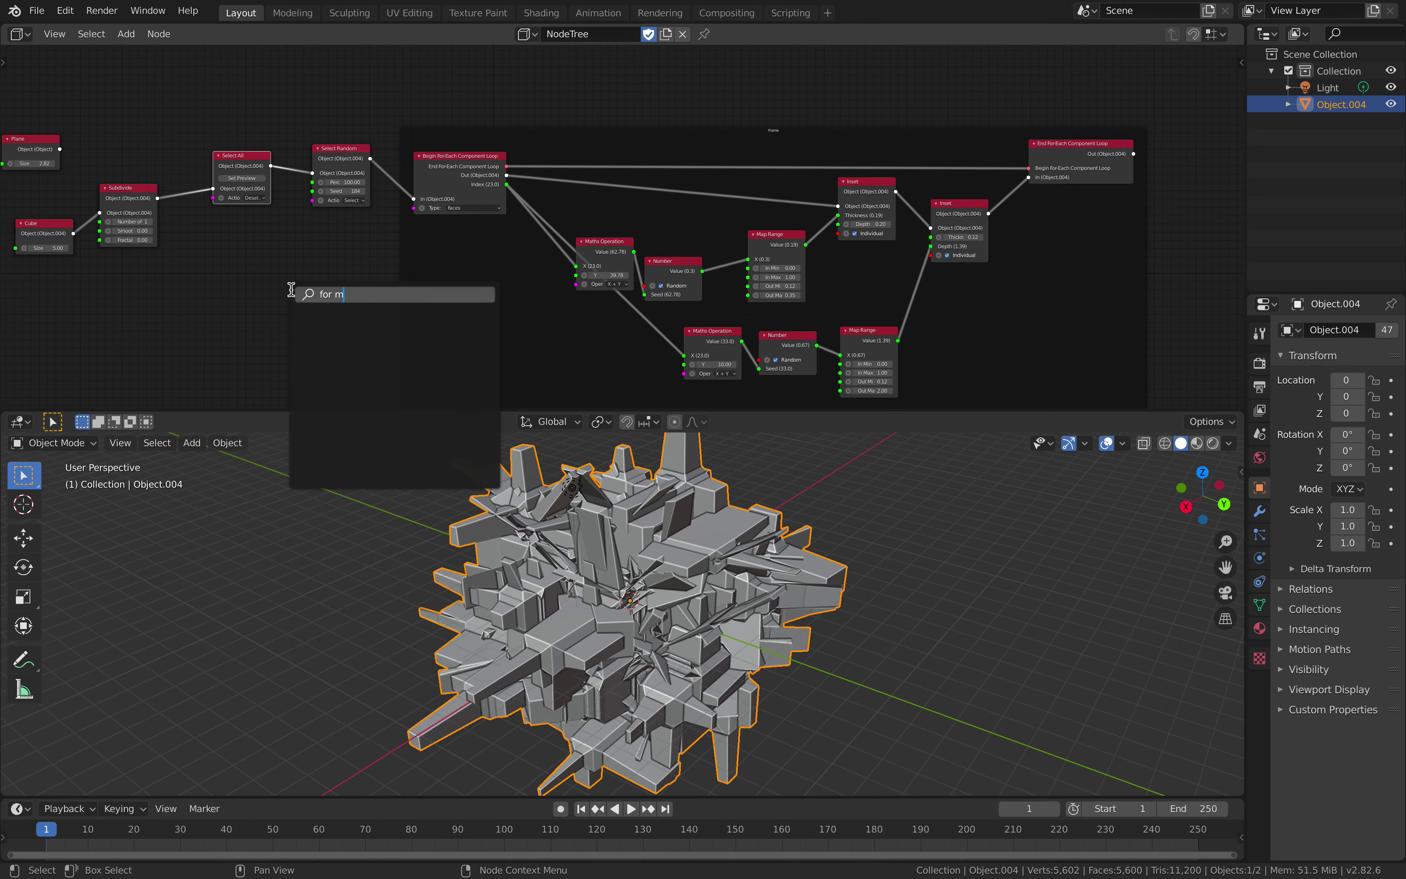
{"action": "key", "text": "Return"}
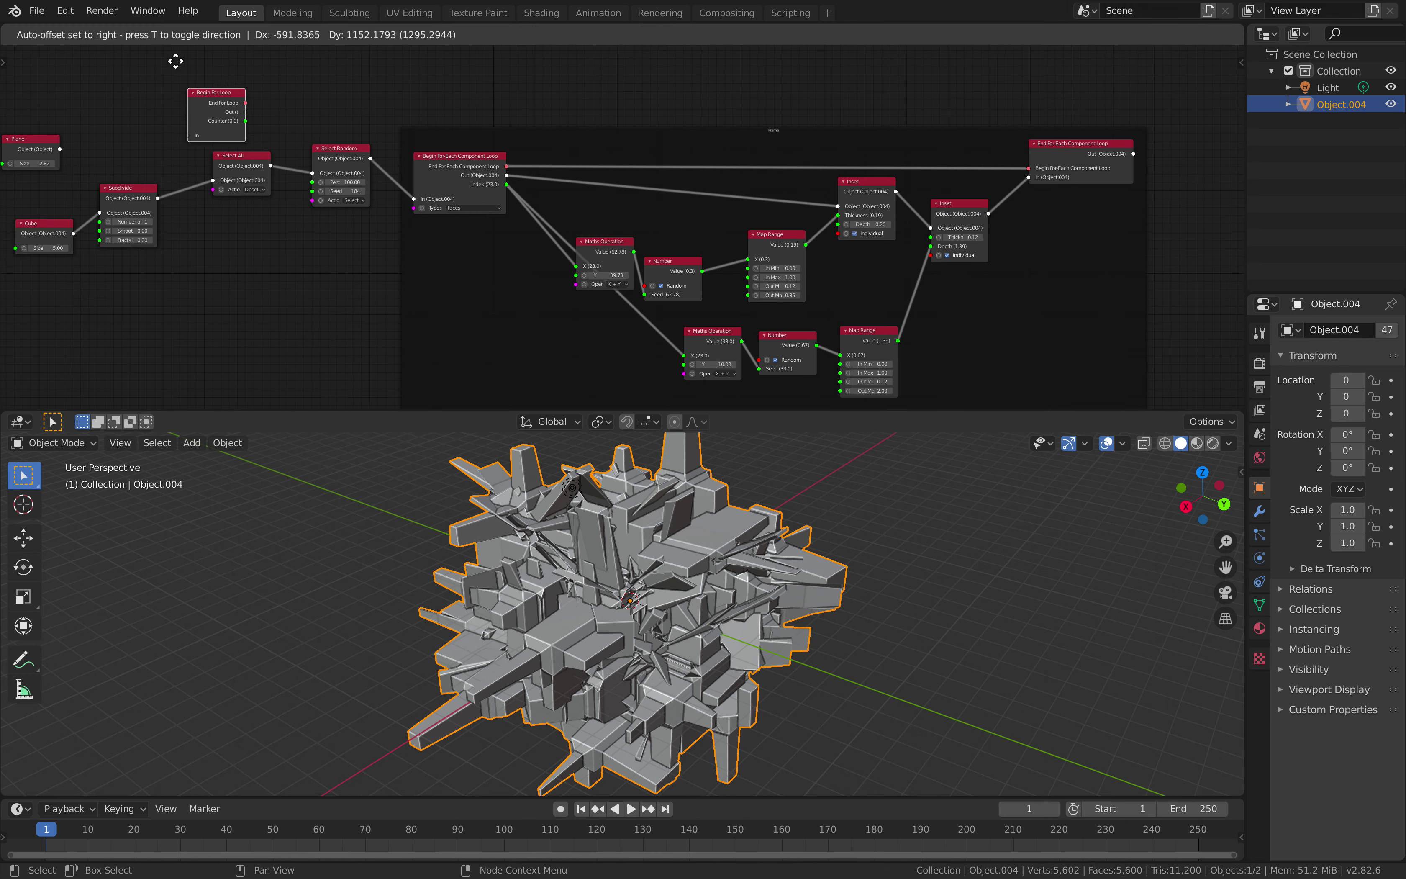
{"action": "left_click", "coordinate": [180, 71]}
Add an End For Loop node and place it beyond the End For-Each Component Loop node.
{"action": "key", "text": "F3"}
{"action": "type", "text": "end"}
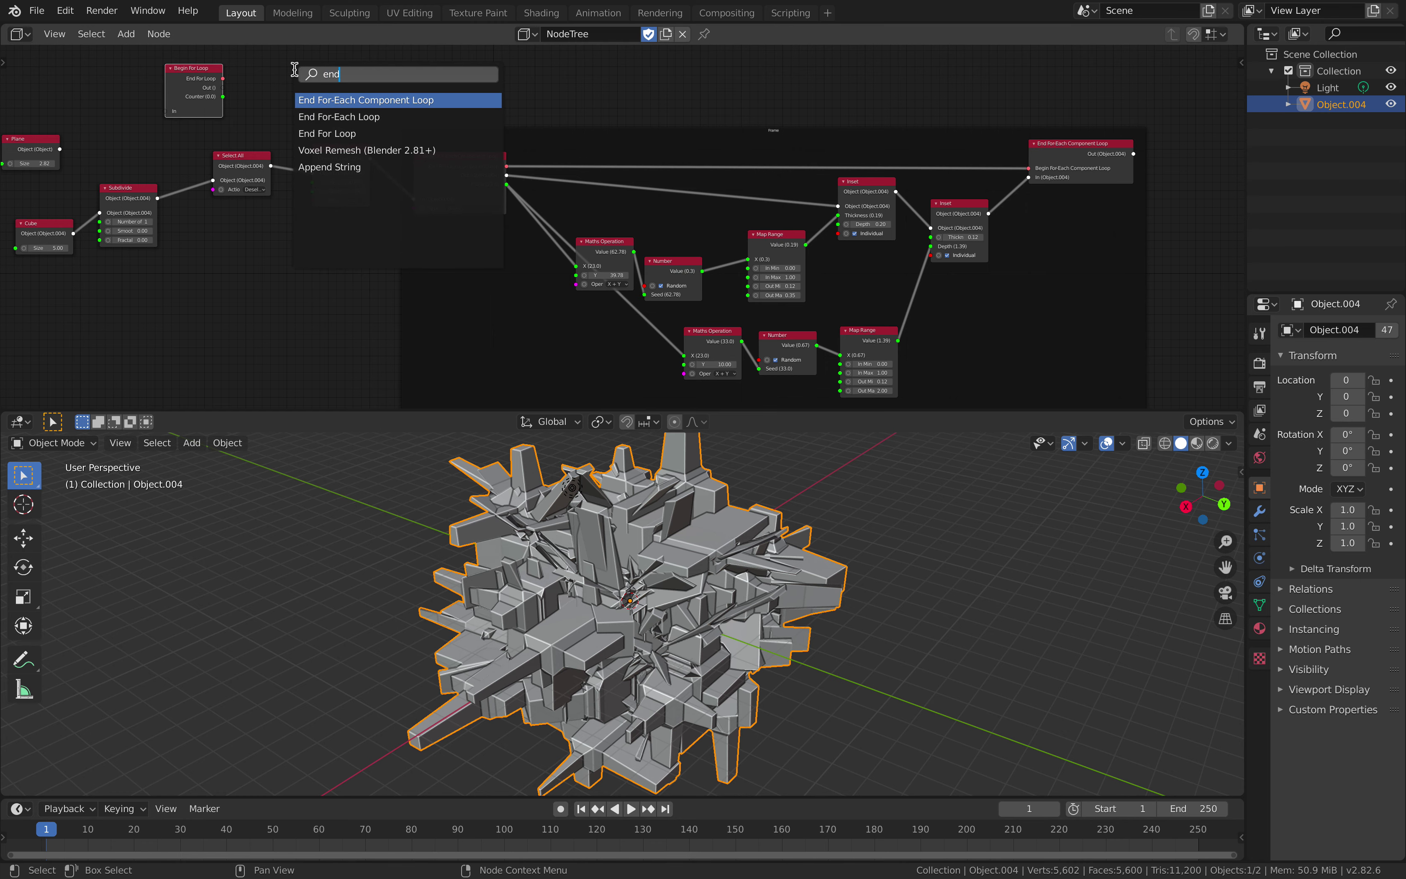
{"action": "type", "text": " fo"}
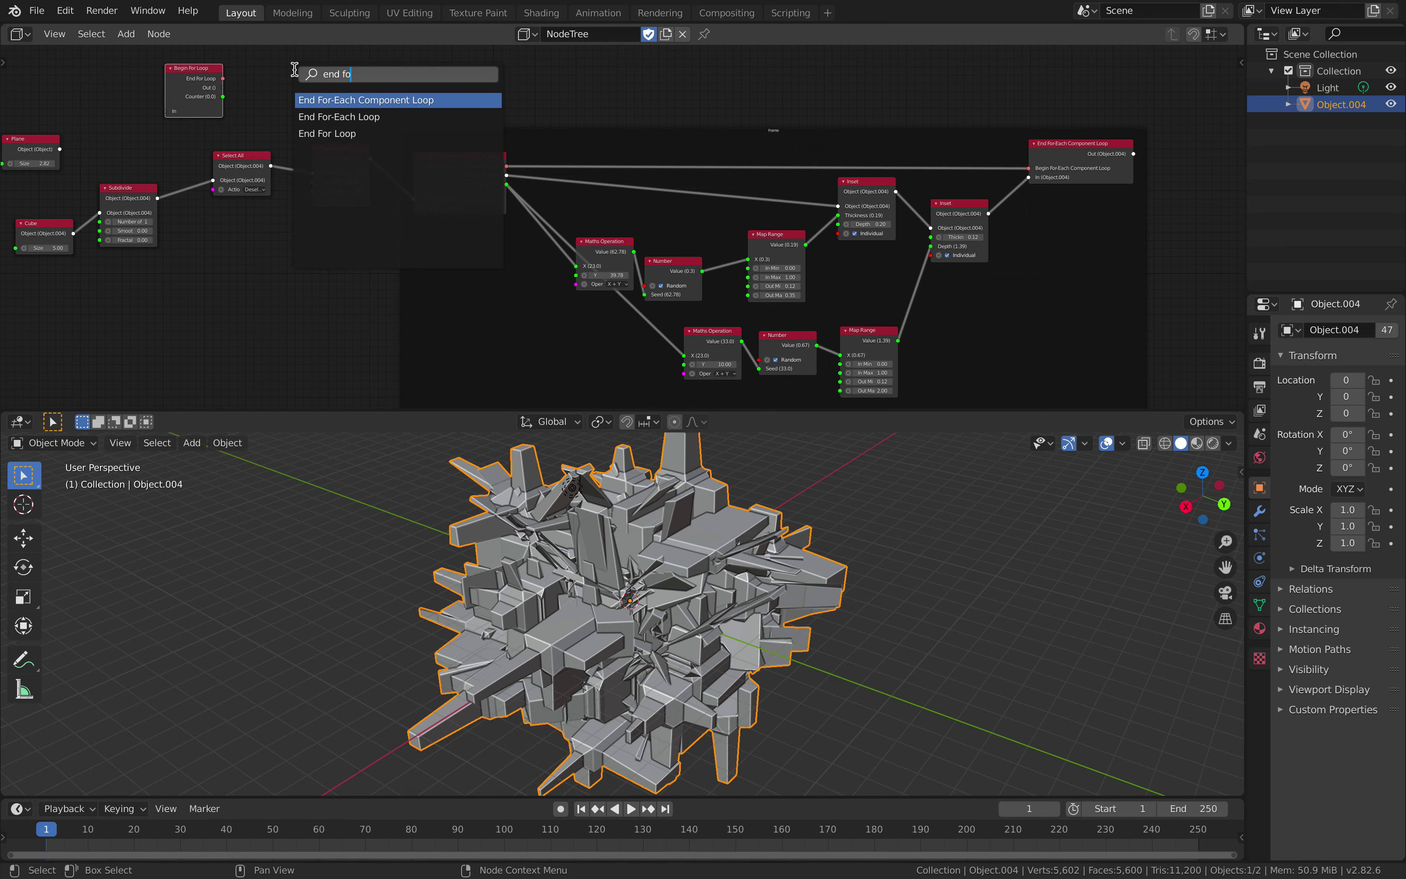
{"action": "left_click", "coordinate": [322, 129]}
{"action": "left_click", "coordinate": [1167, 60]}
Reposition the loop frame, Select Random and Subdivide nodes to space out the chain within the new For Loop nodes.
{"action": "middle_click_drag", "start_coordinate": [828, 108], "coordinate": [775, 104]}
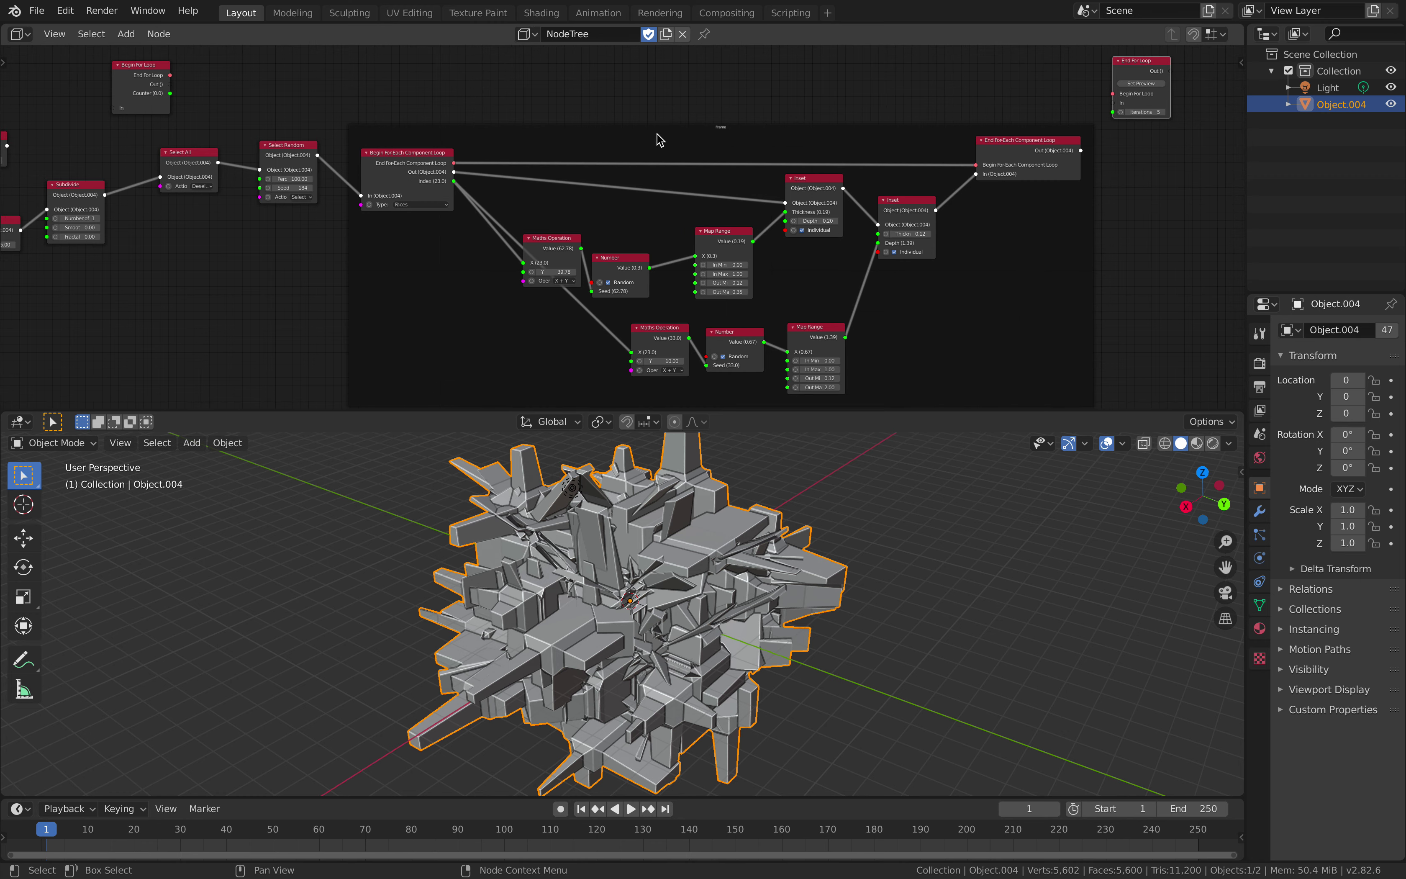
{"action": "left_click_drag", "start_coordinate": [660, 138], "coordinate": [629, 119]}
{"action": "left_click_drag", "start_coordinate": [288, 149], "coordinate": [272, 142]}
{"action": "middle_click_drag", "start_coordinate": [220, 102], "coordinate": [254, 94]}
{"action": "middle_click_drag", "start_coordinate": [167, 169], "coordinate": [294, 163]}
{"action": "left_click_drag", "start_coordinate": [161, 203], "coordinate": [98, 195]}
{"action": "left_click_drag", "start_coordinate": [216, 187], "coordinate": [177, 184]}
{"action": "middle_click_drag", "start_coordinate": [177, 184], "coordinate": [126, 212]}
Link Subdivide's output to Begin For Loop's In input, and Begin For Loop's output to Select All's object input.
{"action": "left_click_drag", "start_coordinate": [177, 213], "coordinate": [223, 121]}
{"action": "left_click_drag", "start_coordinate": [233, 92], "coordinate": [205, 90]}
{"action": "middle_click_drag", "start_coordinate": [377, 97], "coordinate": [237, 127]}
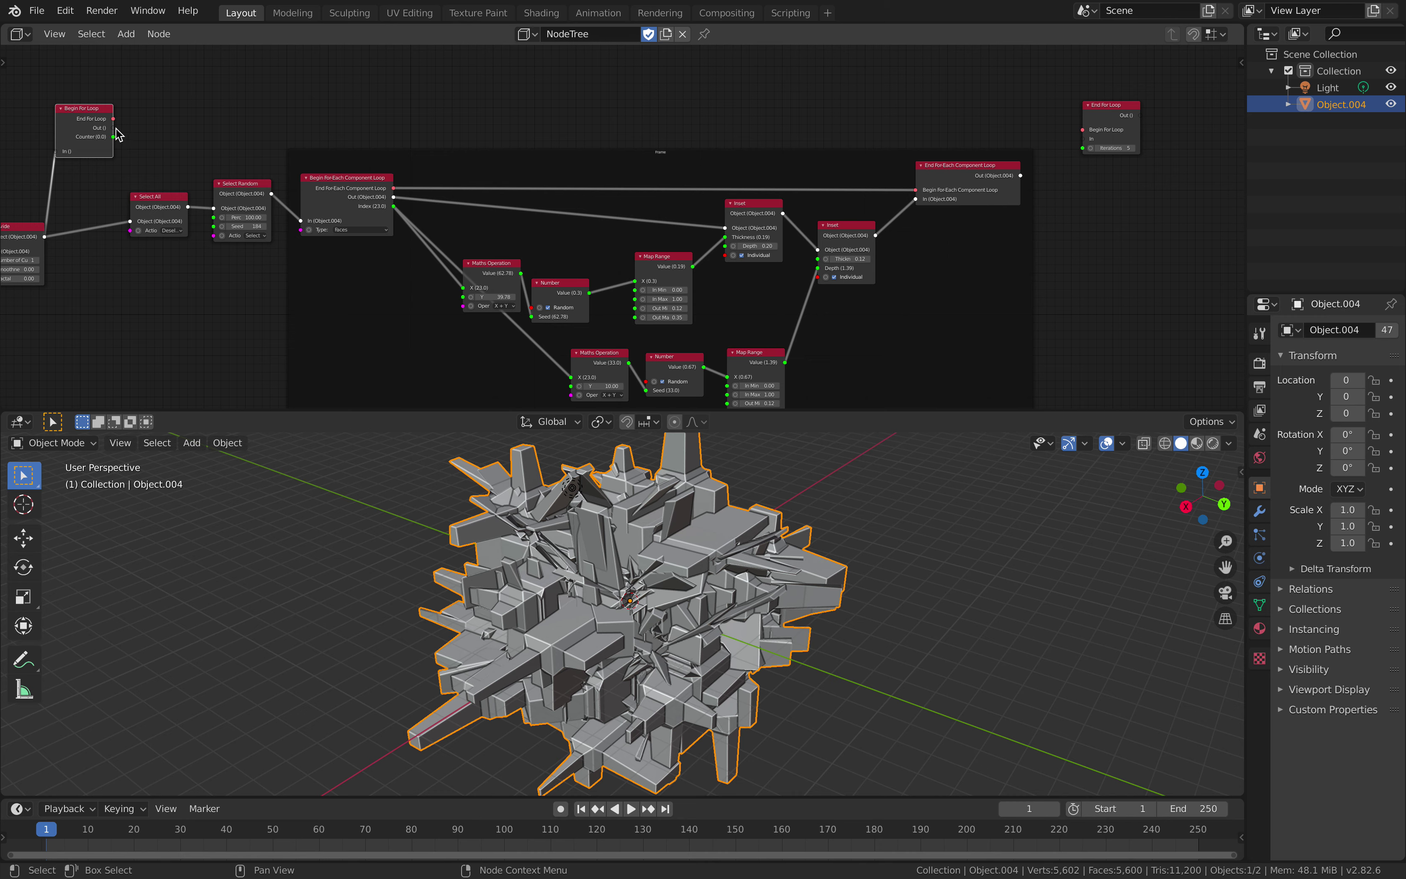
{"action": "left_click_drag", "start_coordinate": [115, 136], "coordinate": [131, 221]}
Link Begin For Loop to End For Loop, and the End For-Each Component Loop's output to End For Loop's In input.
{"action": "left_click_drag", "start_coordinate": [100, 107], "coordinate": [1104, 88]}
{"action": "left_click_drag", "start_coordinate": [1021, 175], "coordinate": [1086, 115]}
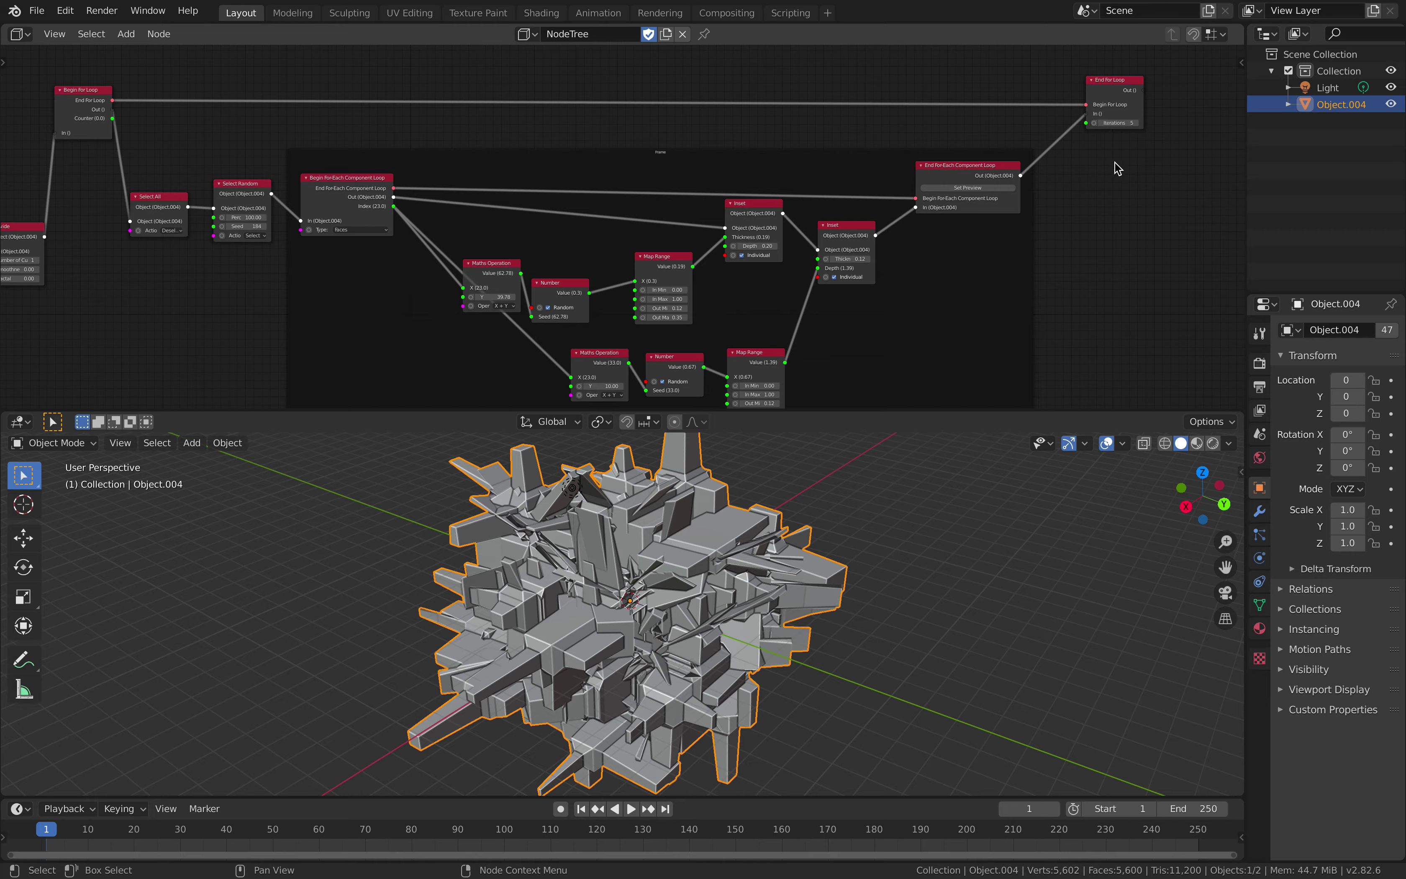
Set the End For Loop's iterations to 1 and save the file.
{"action": "middle_click_drag", "start_coordinate": [1114, 163], "coordinate": [813, 242]}
{"action": "scroll", "coordinate": [766, 242], "scroll_direction": "up", "scroll_amount": 6}
{"action": "left_click", "coordinate": [857, 178]}
{"action": "type", "text": "1"}
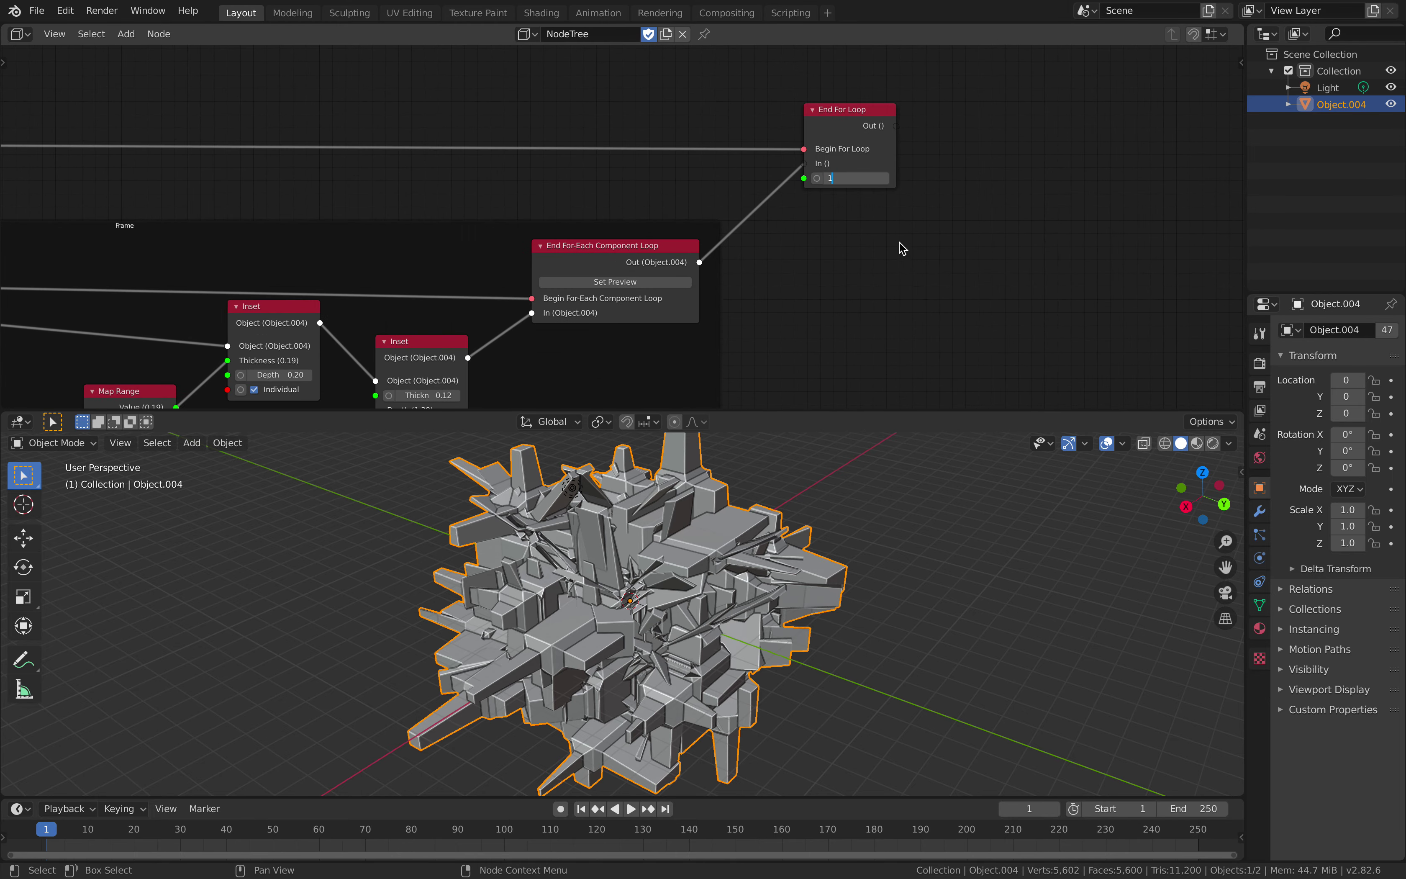
{"action": "key", "text": "Return"}
{"action": "scroll", "coordinate": [871, 221], "scroll_direction": "down", "scroll_amount": 3}
{"action": "key", "text": "ctrl+s"}
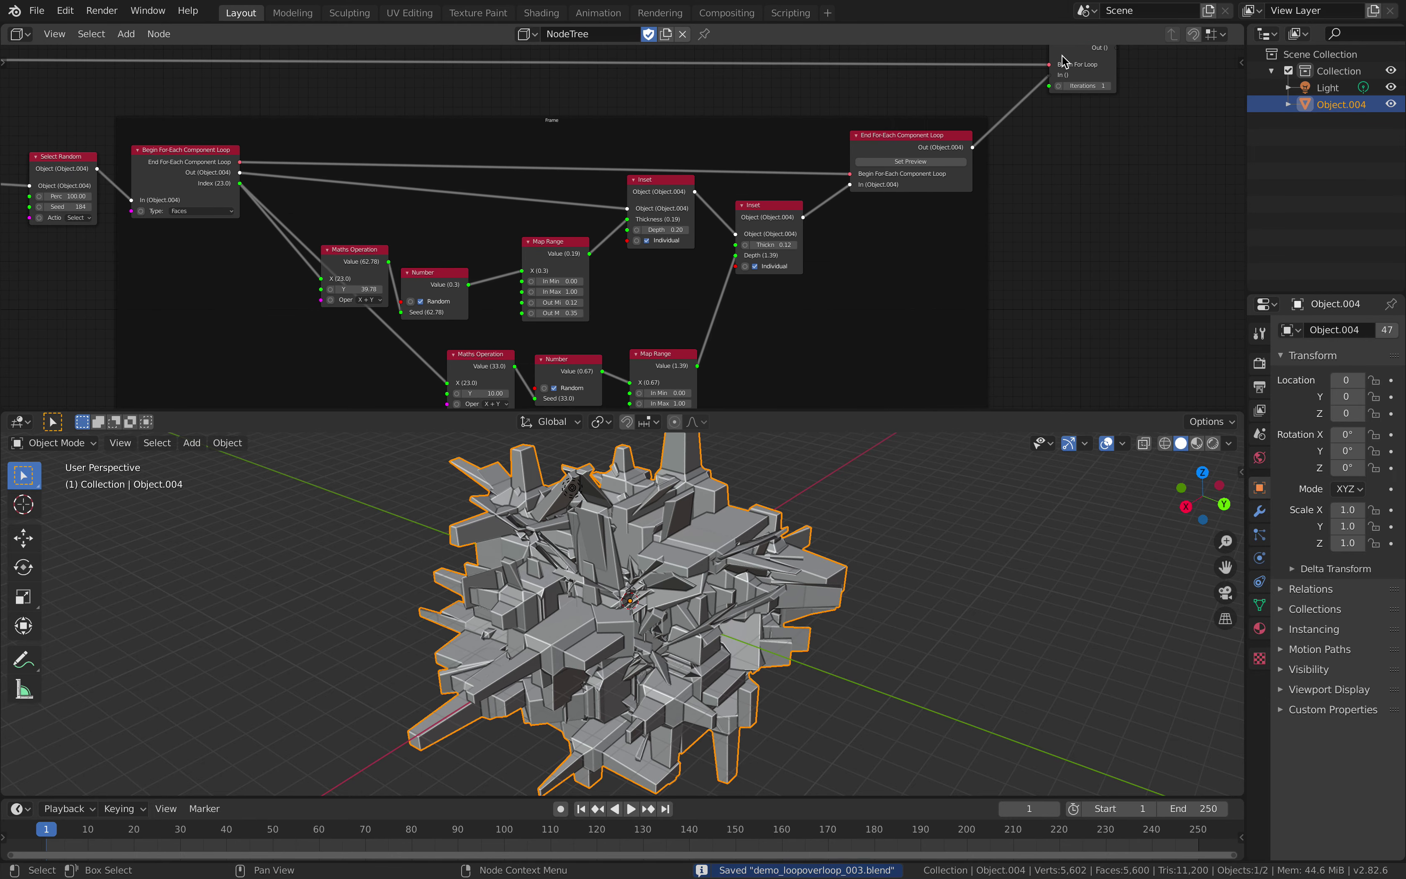
Preview the End For Loop node's result in the viewport and inspect the resulting mesh.
{"action": "left_click", "coordinate": [1062, 57]}
{"action": "left_click", "coordinate": [1072, 64]}
{"action": "middle_click_drag", "start_coordinate": [852, 530], "coordinate": [832, 565]}
{"action": "scroll", "coordinate": [660, 292], "scroll_direction": "down", "scroll_amount": 3}
{"action": "middle_click_drag", "start_coordinate": [660, 293], "coordinate": [738, 273]}
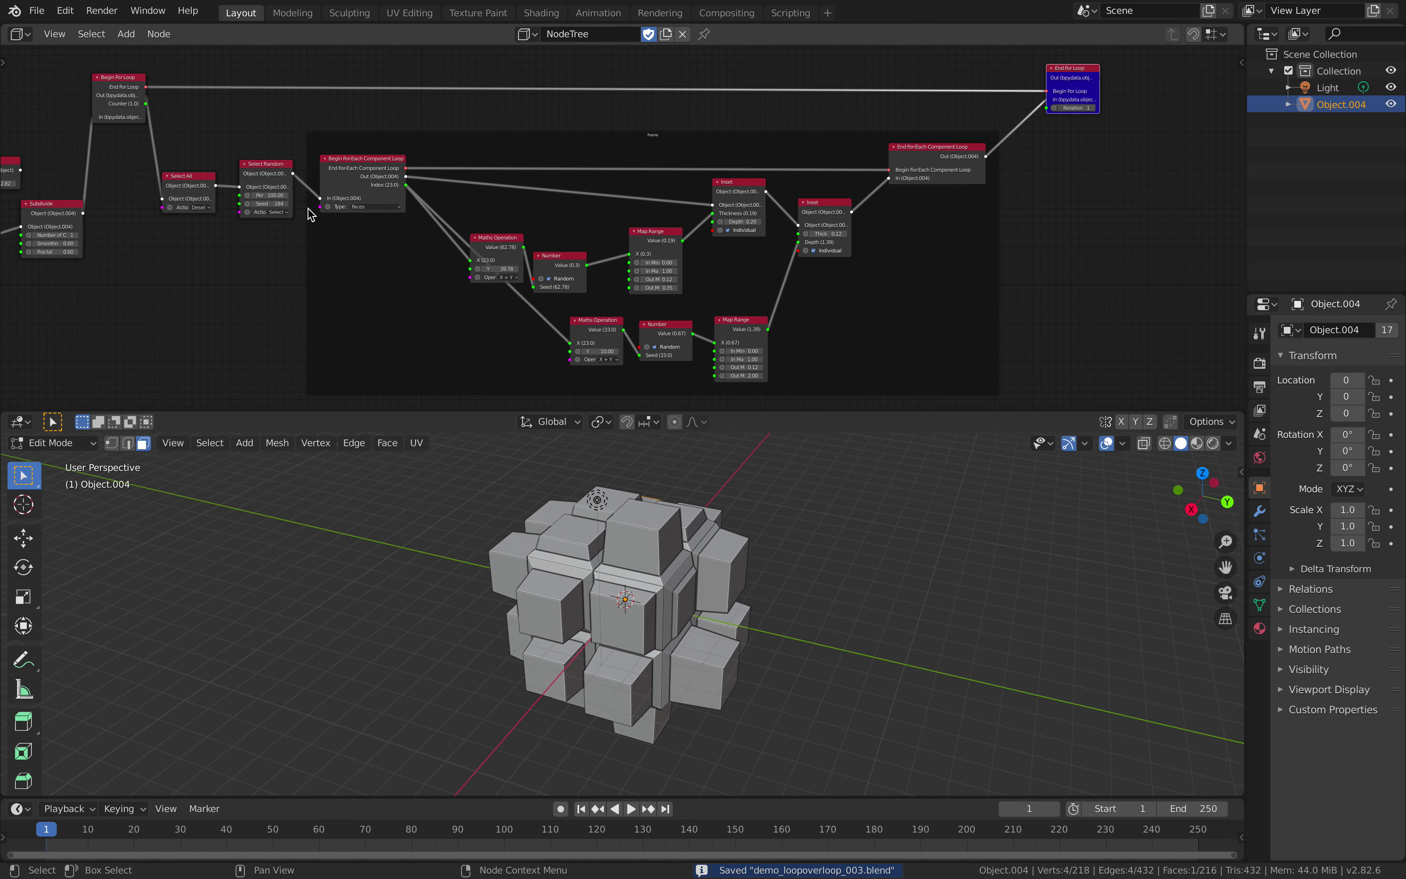
Reposition the Select Random and Select All nodes, set Select Random's percent to 70, and save the file.
{"action": "left_click_drag", "start_coordinate": [263, 162], "coordinate": [260, 145]}
{"action": "scroll", "coordinate": [216, 184], "scroll_direction": "up", "scroll_amount": 2}
{"action": "left_click_drag", "start_coordinate": [140, 178], "coordinate": [138, 154]}
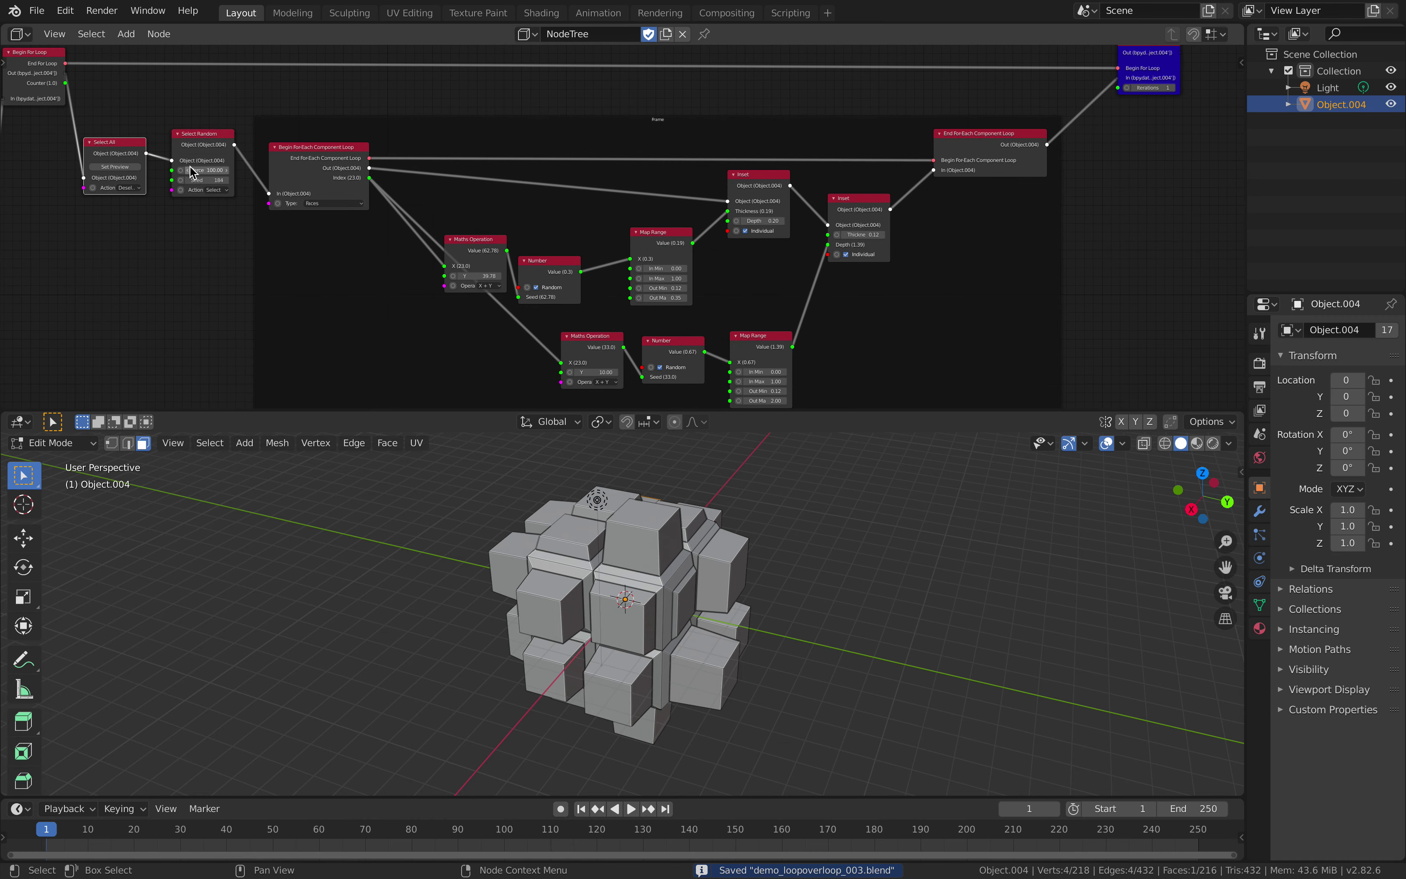
{"action": "left_click", "coordinate": [199, 171]}
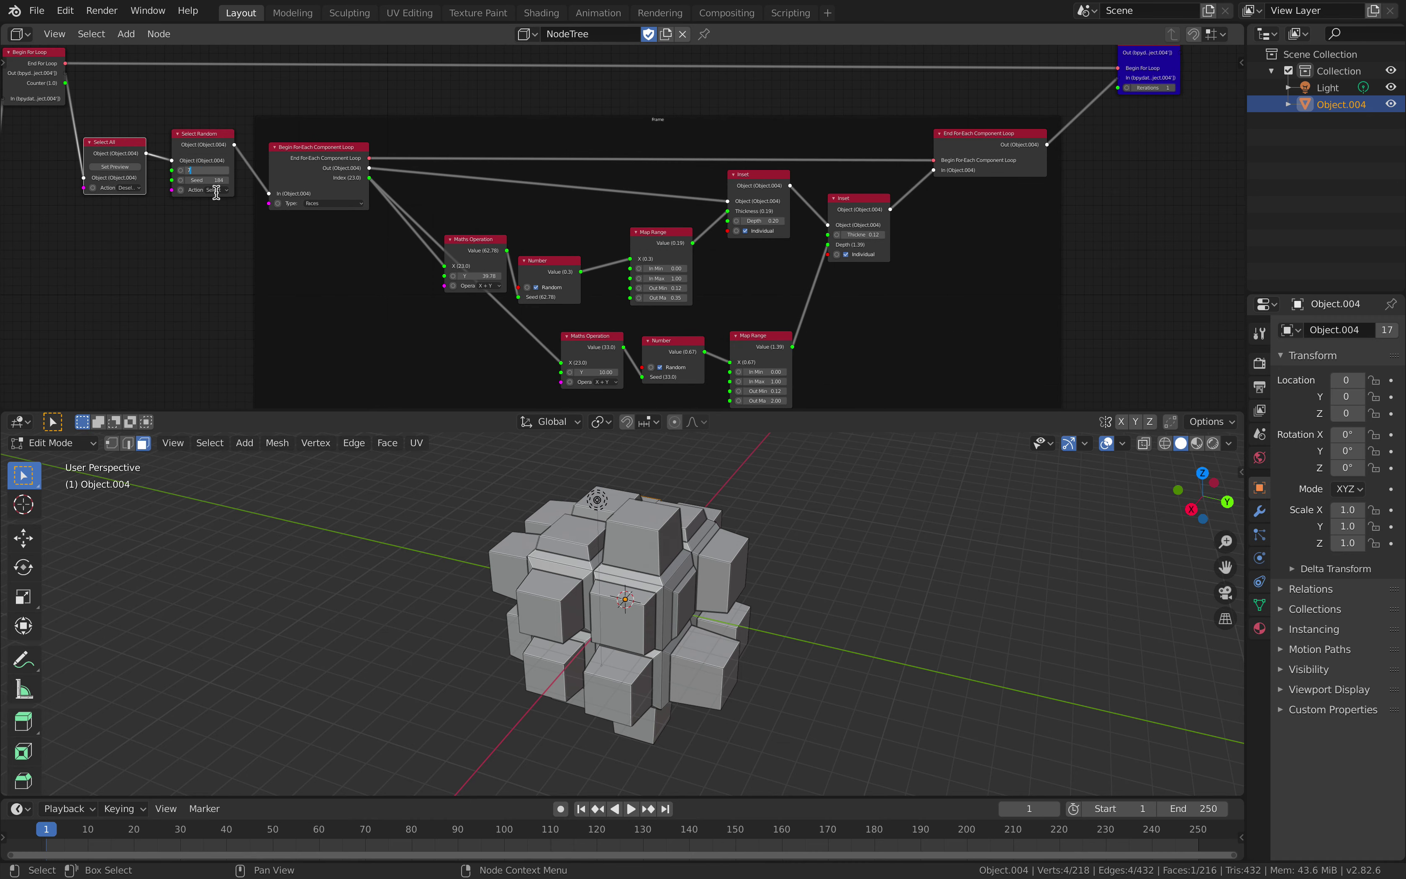
{"action": "key", "text": "Return"}
{"action": "middle_click_drag", "start_coordinate": [570, 514], "coordinate": [502, 512]}
{"action": "key", "text": "ctrl+s"}
{"action": "middle_click_drag", "start_coordinate": [1082, 203], "coordinate": [794, 291]}
{"action": "scroll", "coordinate": [907, 172], "scroll_direction": "up", "scroll_amount": 1}
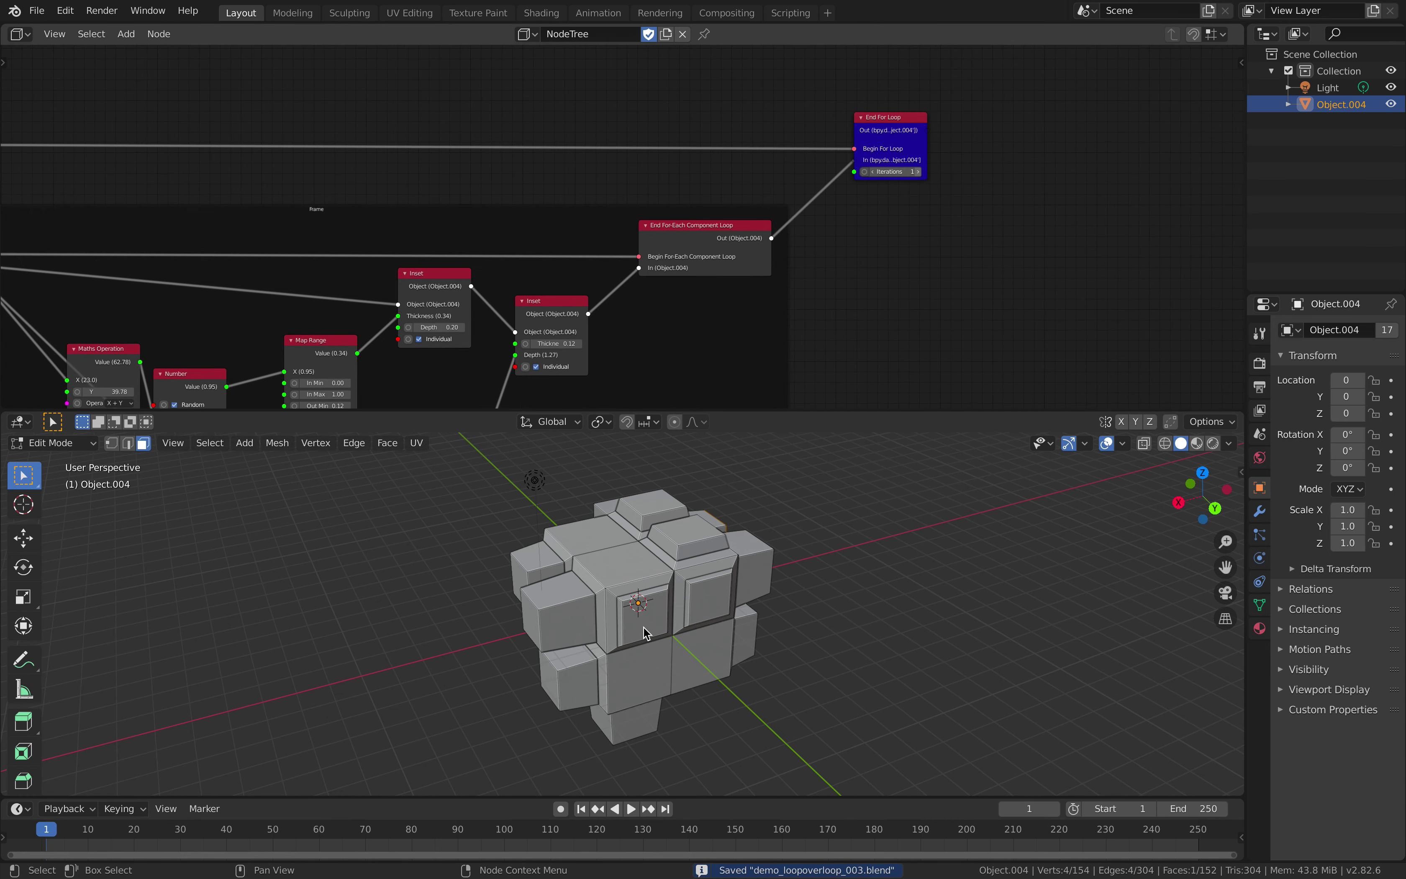
{"action": "middle_click_drag", "start_coordinate": [661, 623], "coordinate": [678, 601]}
{"action": "middle_click_drag", "start_coordinate": [911, 248], "coordinate": [1005, 246]}
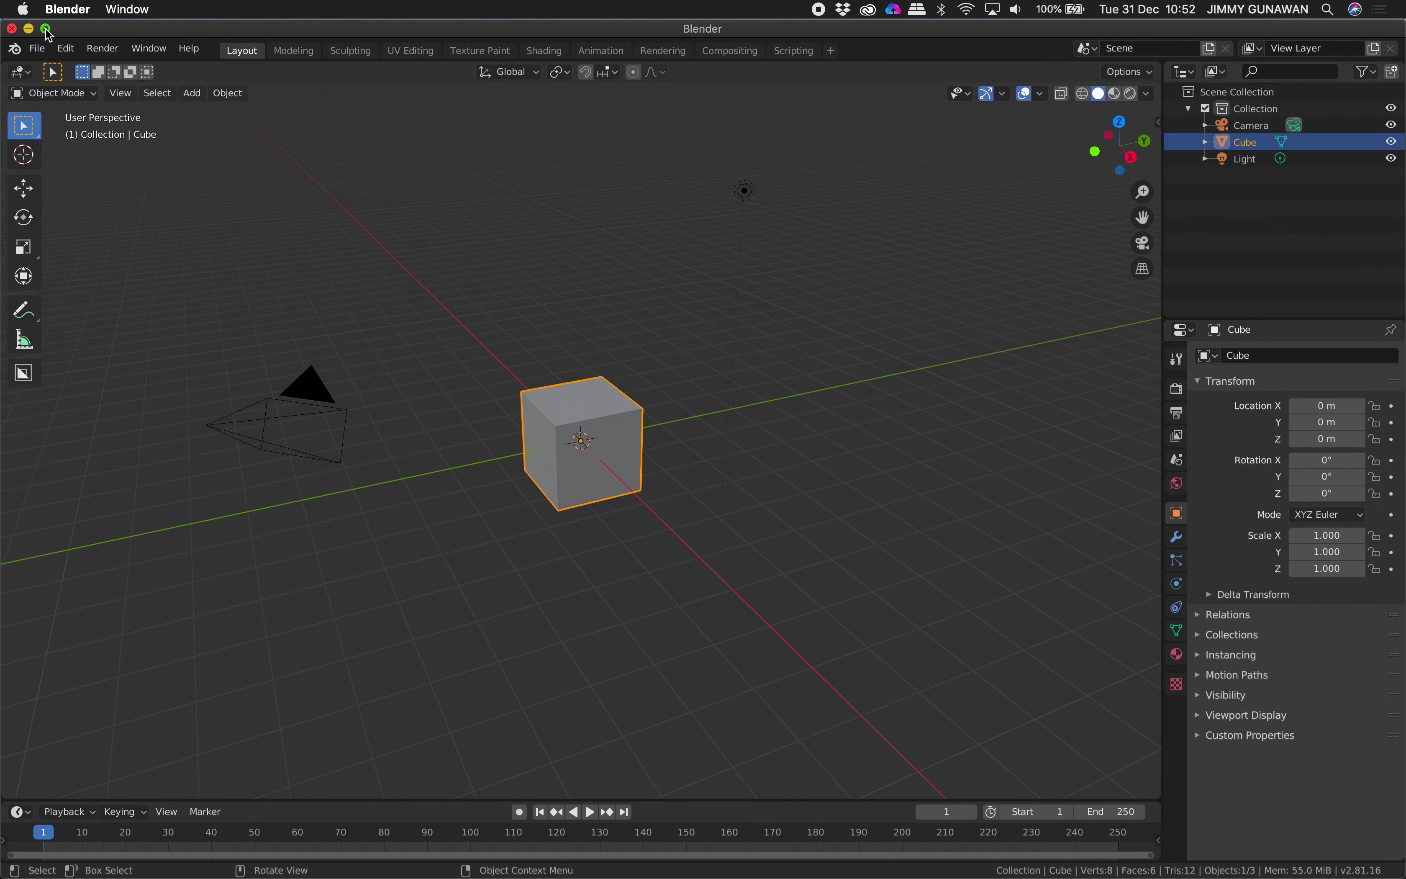
Switch to the Blender 2.81 window, make it full screen, and bring up the file browser for opening a file.
{"action": "left_click", "coordinate": [46, 29]}
{"action": "left_click", "coordinate": [37, 11]}
{"action": "mouse_move", "coordinate": [70, 68]}
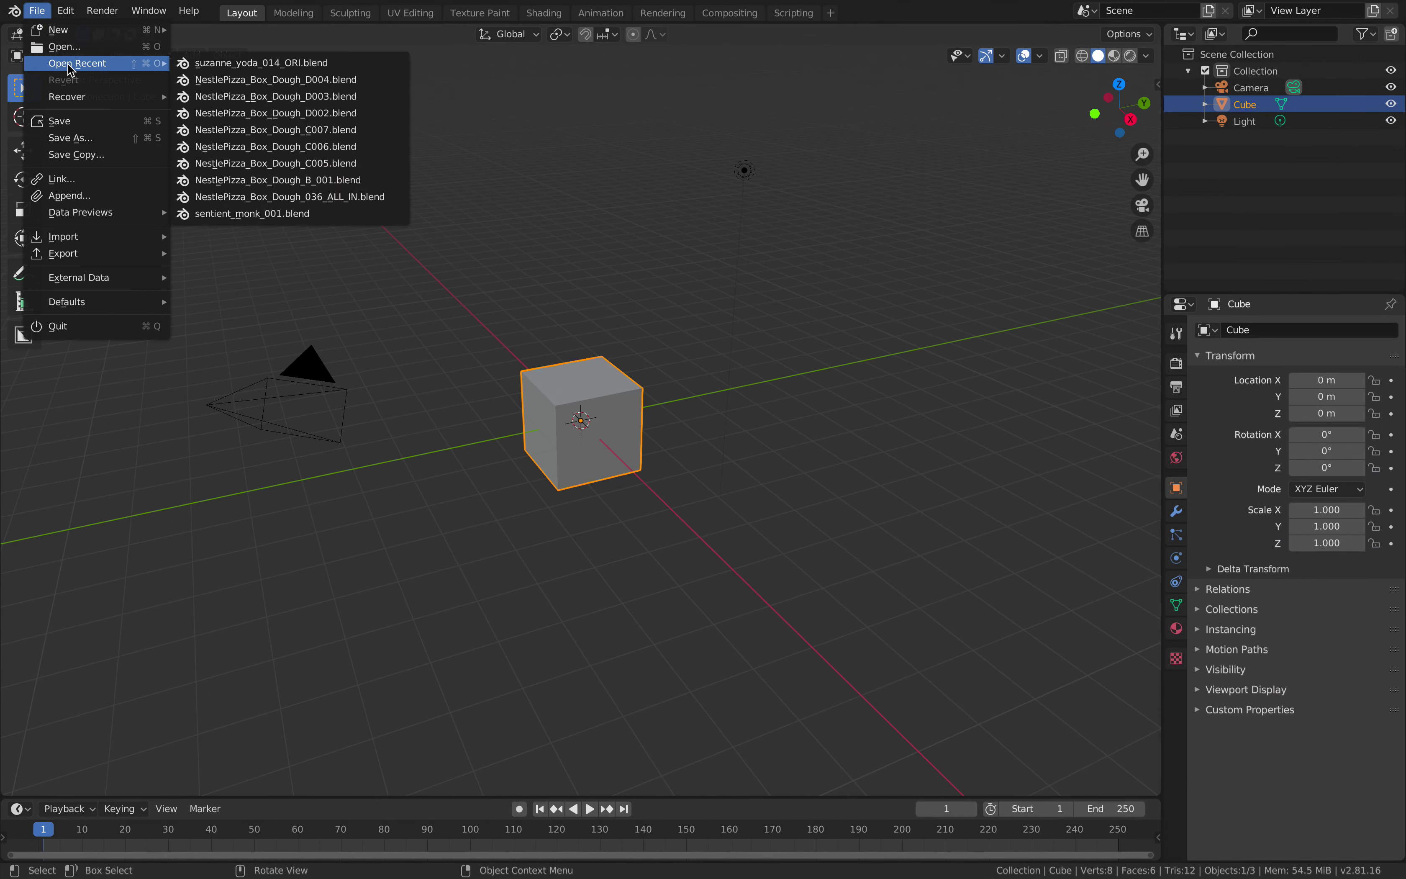
{"action": "left_click", "coordinate": [111, 47]}
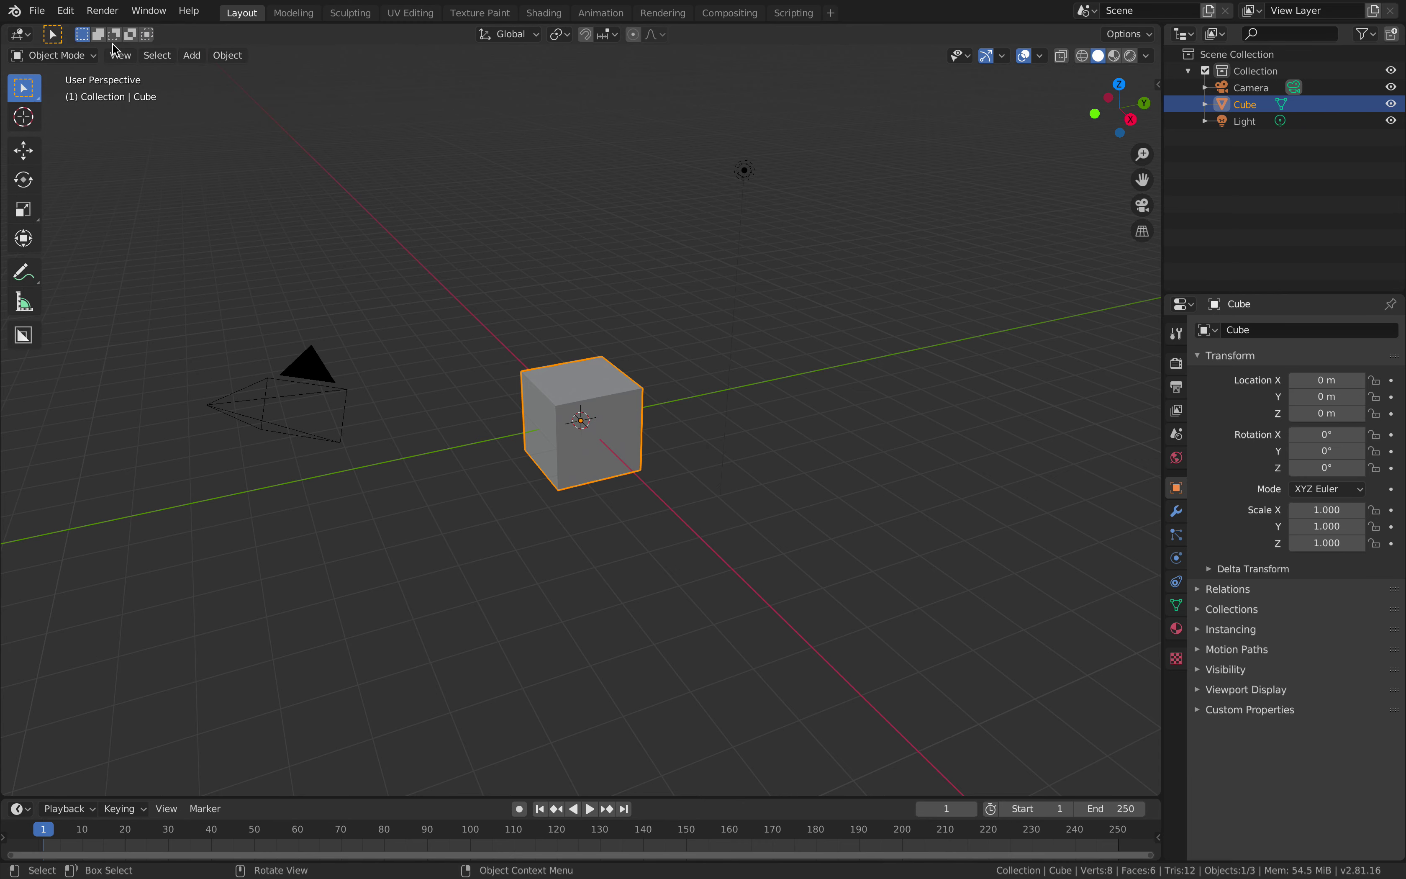
Hide folders, sort the Desktop's files by newest modified date, and open demo_loopoverloop_003.blend.
{"action": "left_click", "coordinate": [1011, 139]}
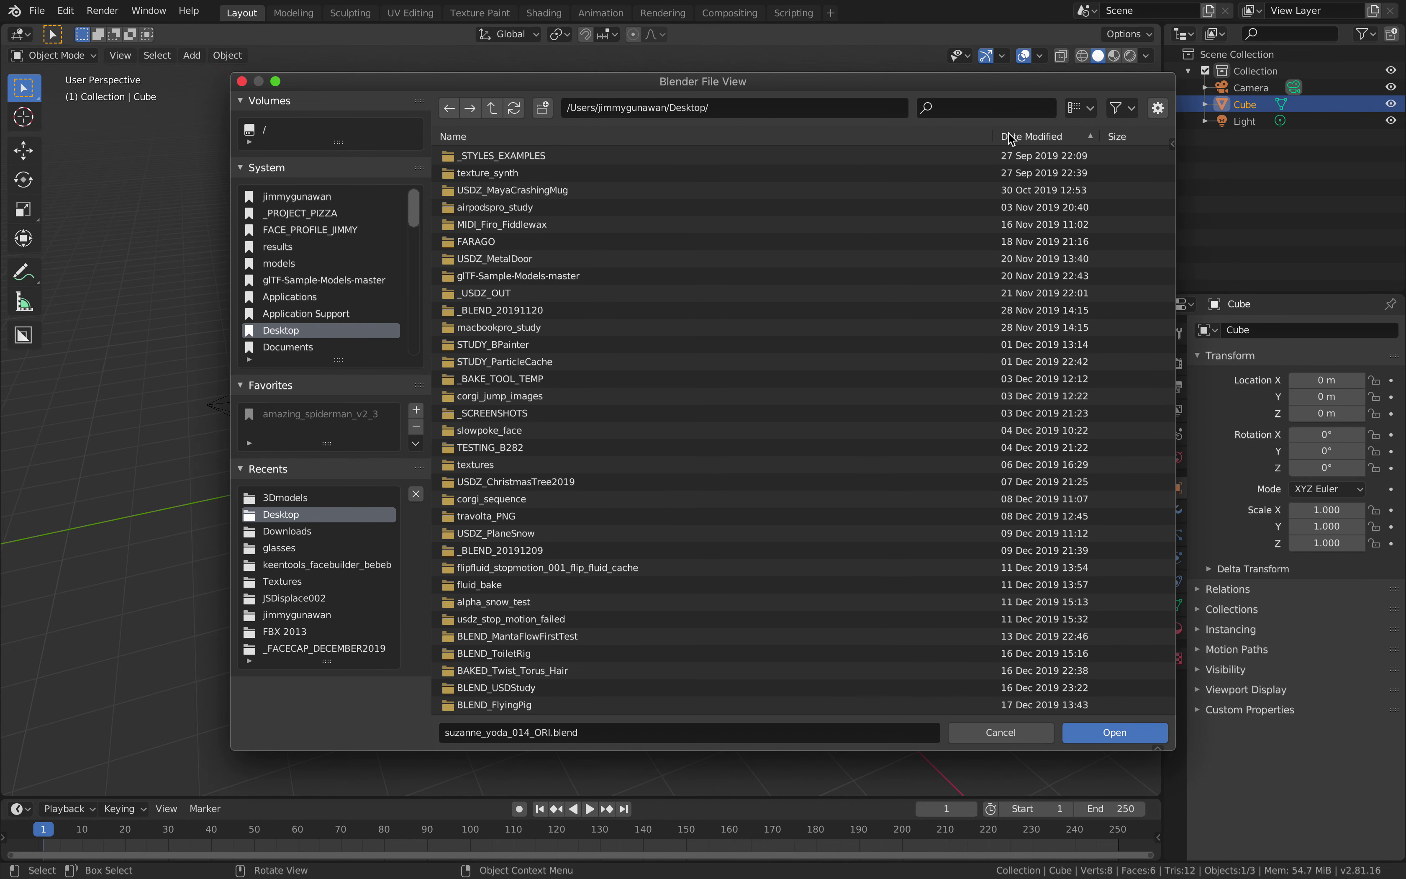
{"action": "left_click", "coordinate": [1122, 107]}
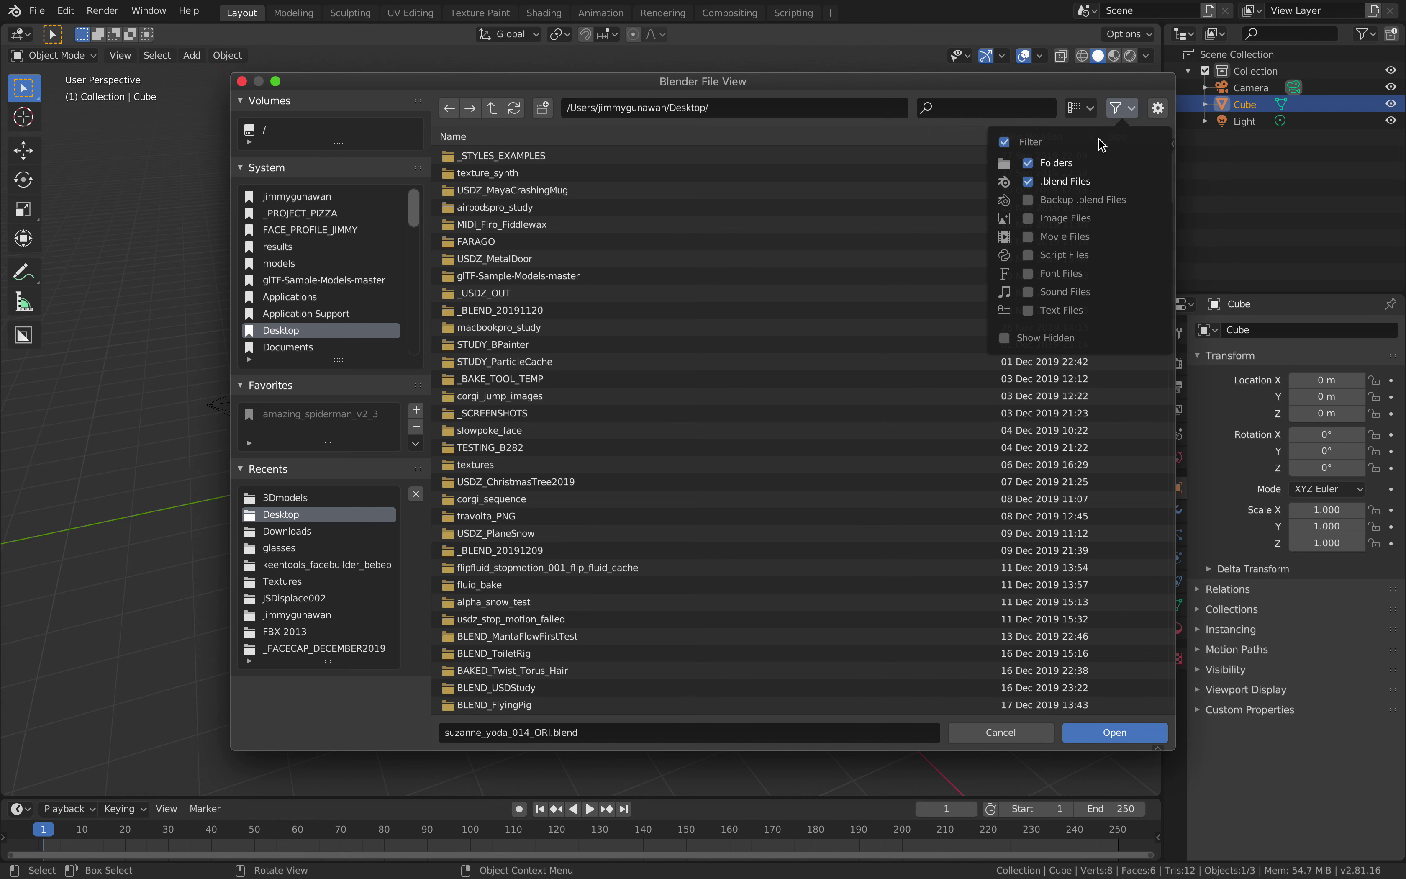
{"action": "left_click", "coordinate": [1065, 162]}
{"action": "left_click", "coordinate": [1026, 138]}
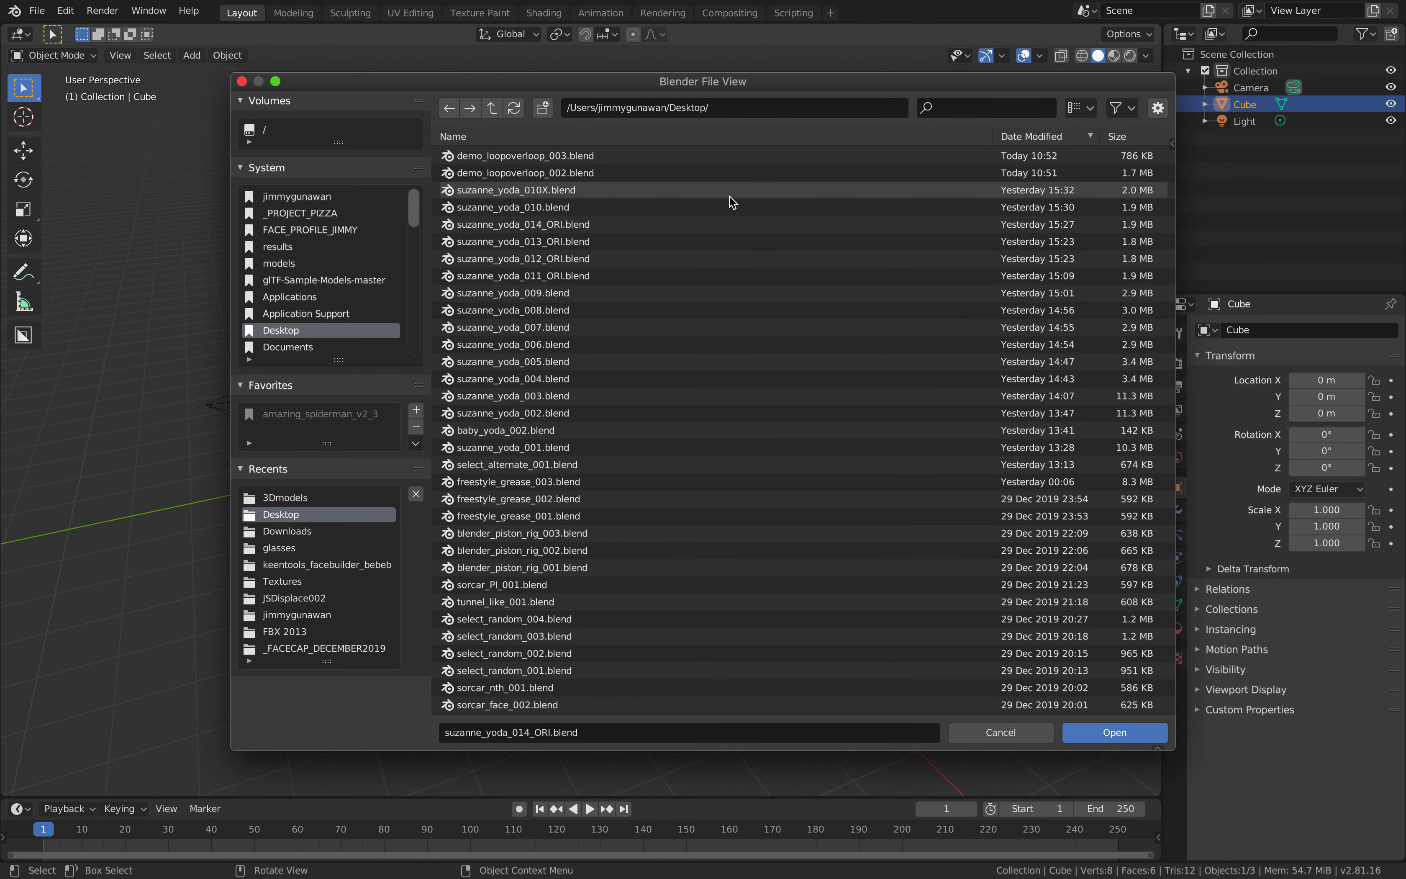
{"action": "left_click", "coordinate": [546, 156]}
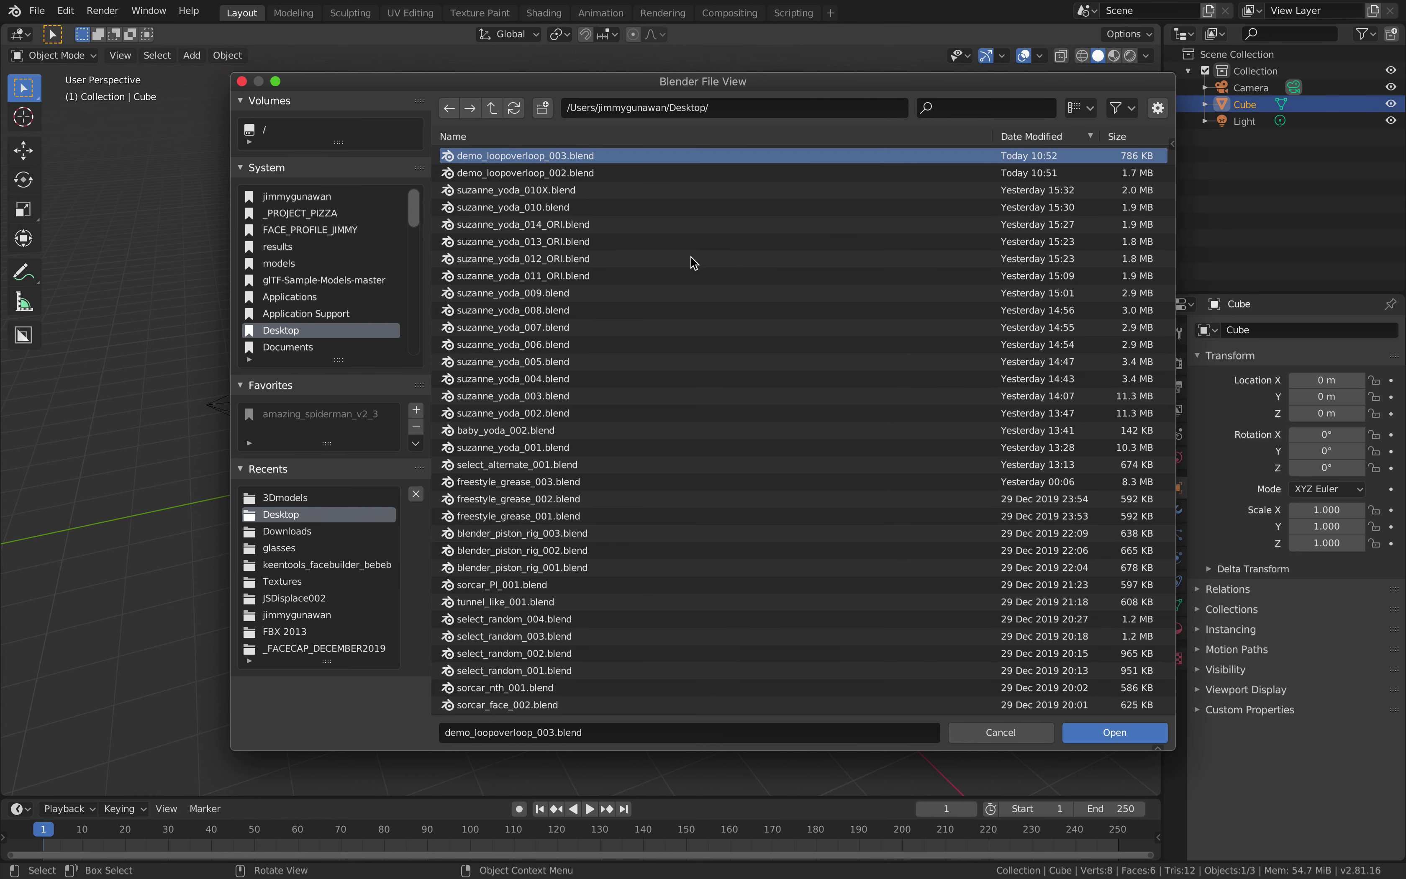
{"action": "key", "text": "Return"}
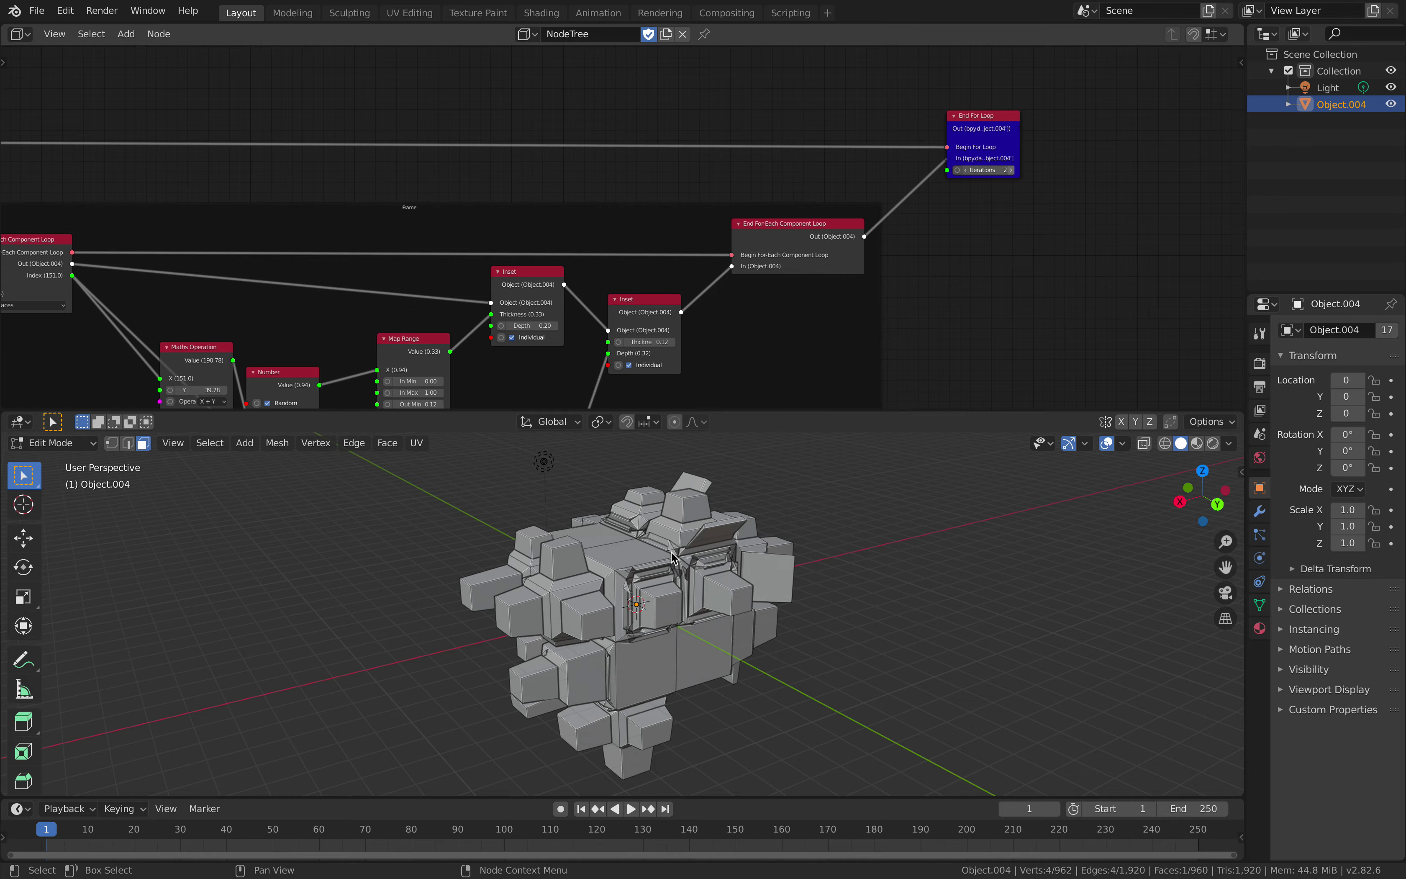
In the Blender 2.82 window, set the End For Loop's iterations to 3 and inspect the mesh.
{"action": "scroll", "coordinate": [671, 553], "scroll_direction": "down", "scroll_amount": 5}
{"action": "scroll", "coordinate": [666, 562], "scroll_direction": "up", "scroll_amount": 7}
{"action": "middle_click_drag", "start_coordinate": [665, 561], "coordinate": [620, 533]}
{"action": "middle_click_drag", "start_coordinate": [626, 533], "coordinate": [693, 555]}
{"action": "scroll", "coordinate": [658, 533], "scroll_direction": "down", "scroll_amount": 2}
{"action": "scroll", "coordinate": [524, 361], "scroll_direction": "down", "scroll_amount": 3}
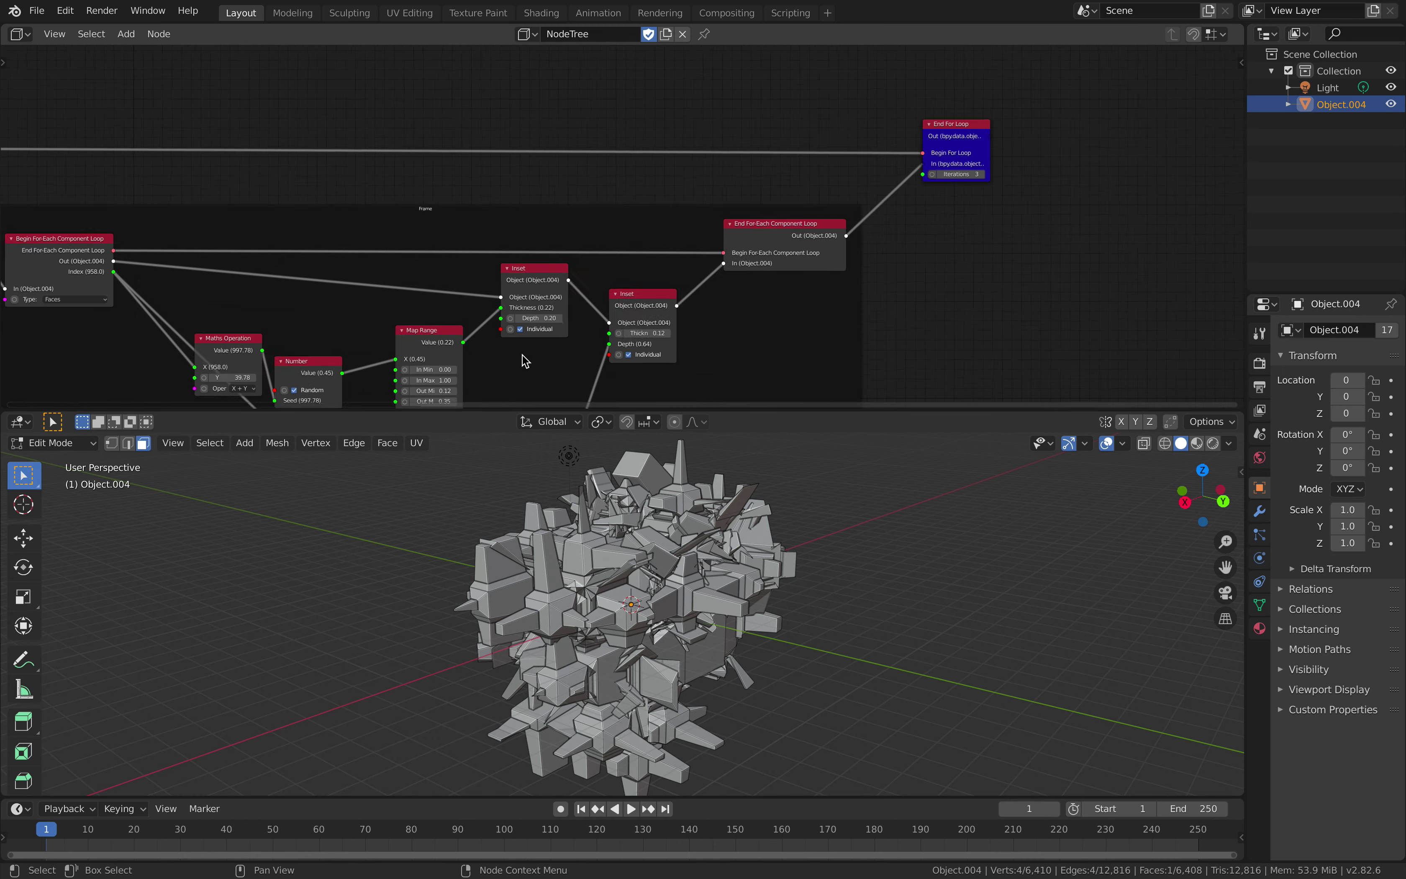
Rearrange the Begin For Loop, Subdivide, Cube and Plane nodes to space out the start of the chain.
{"action": "middle_click_drag", "start_coordinate": [344, 357], "coordinate": [664, 280]}
{"action": "left_click_drag", "start_coordinate": [225, 76], "coordinate": [216, 80]}
{"action": "middle_click_drag", "start_coordinate": [194, 162], "coordinate": [231, 167]}
{"action": "left_click_drag", "start_coordinate": [166, 225], "coordinate": [129, 244]}
{"action": "left_click_drag", "start_coordinate": [119, 190], "coordinate": [79, 141]}
{"action": "left_click_drag", "start_coordinate": [74, 249], "coordinate": [37, 217]}
{"action": "left_click_drag", "start_coordinate": [102, 138], "coordinate": [96, 132]}
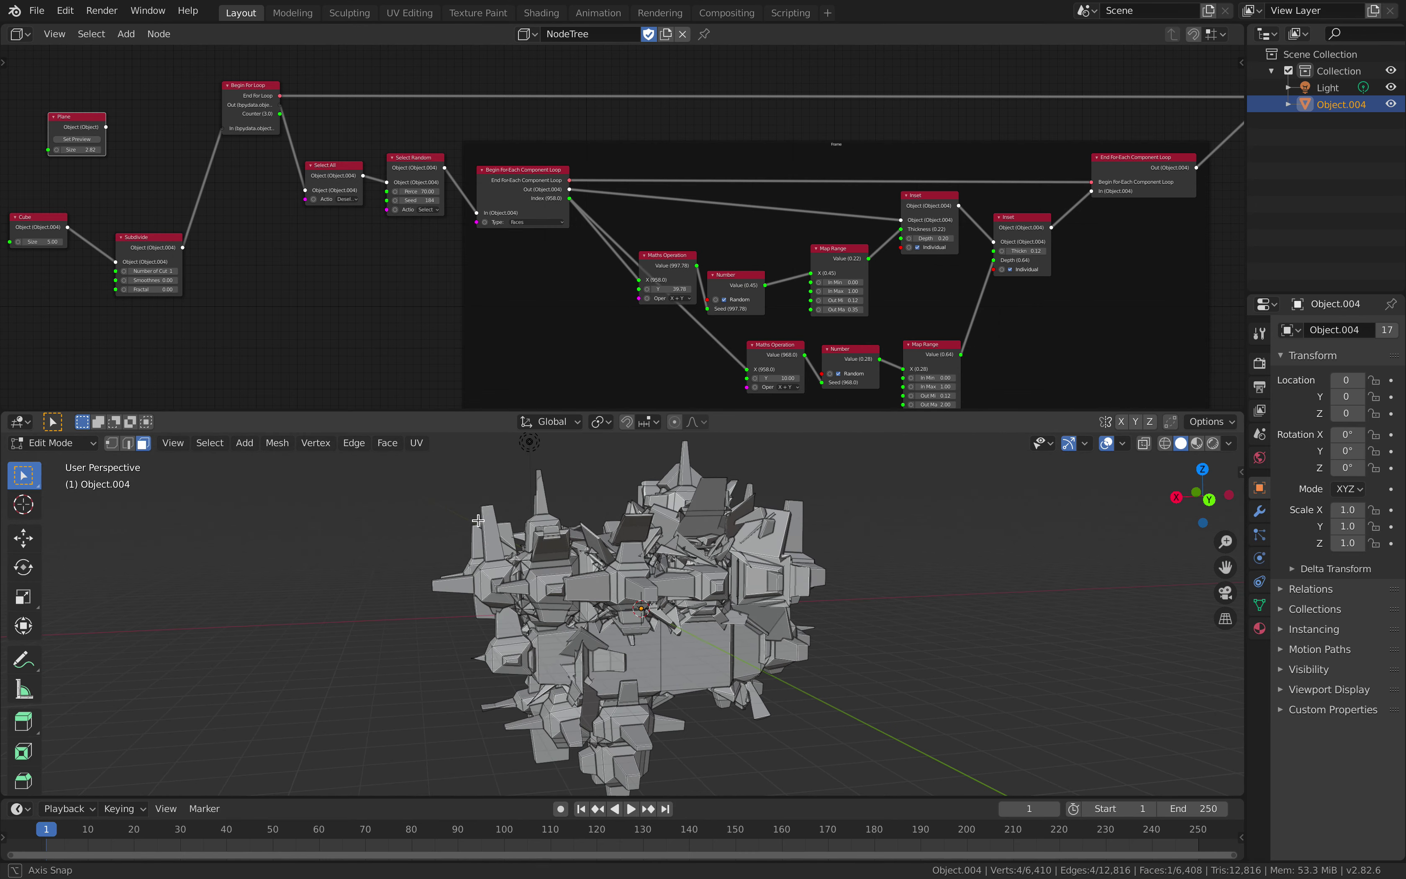
Examine the complete For Loop node chain together with the resulting mesh.
{"action": "scroll", "coordinate": [404, 259], "scroll_direction": "up", "scroll_amount": 1}
{"action": "scroll", "coordinate": [396, 250], "scroll_direction": "up", "scroll_amount": 1}
{"action": "mouse_move", "coordinate": [483, 258]}
{"action": "middle_mouse_down"}
{"action": "mouse_move", "coordinate": [283, 270]}
{"action": "mouse_move", "coordinate": [88, 252]}
{"action": "mouse_move", "coordinate": [383, 267]}
{"action": "mouse_move", "coordinate": [446, 244]}
{"action": "mouse_move", "coordinate": [471, 273]}
{"action": "middle_mouse_up"}
{"action": "scroll", "coordinate": [92, 262], "scroll_direction": "down", "scroll_amount": 2}
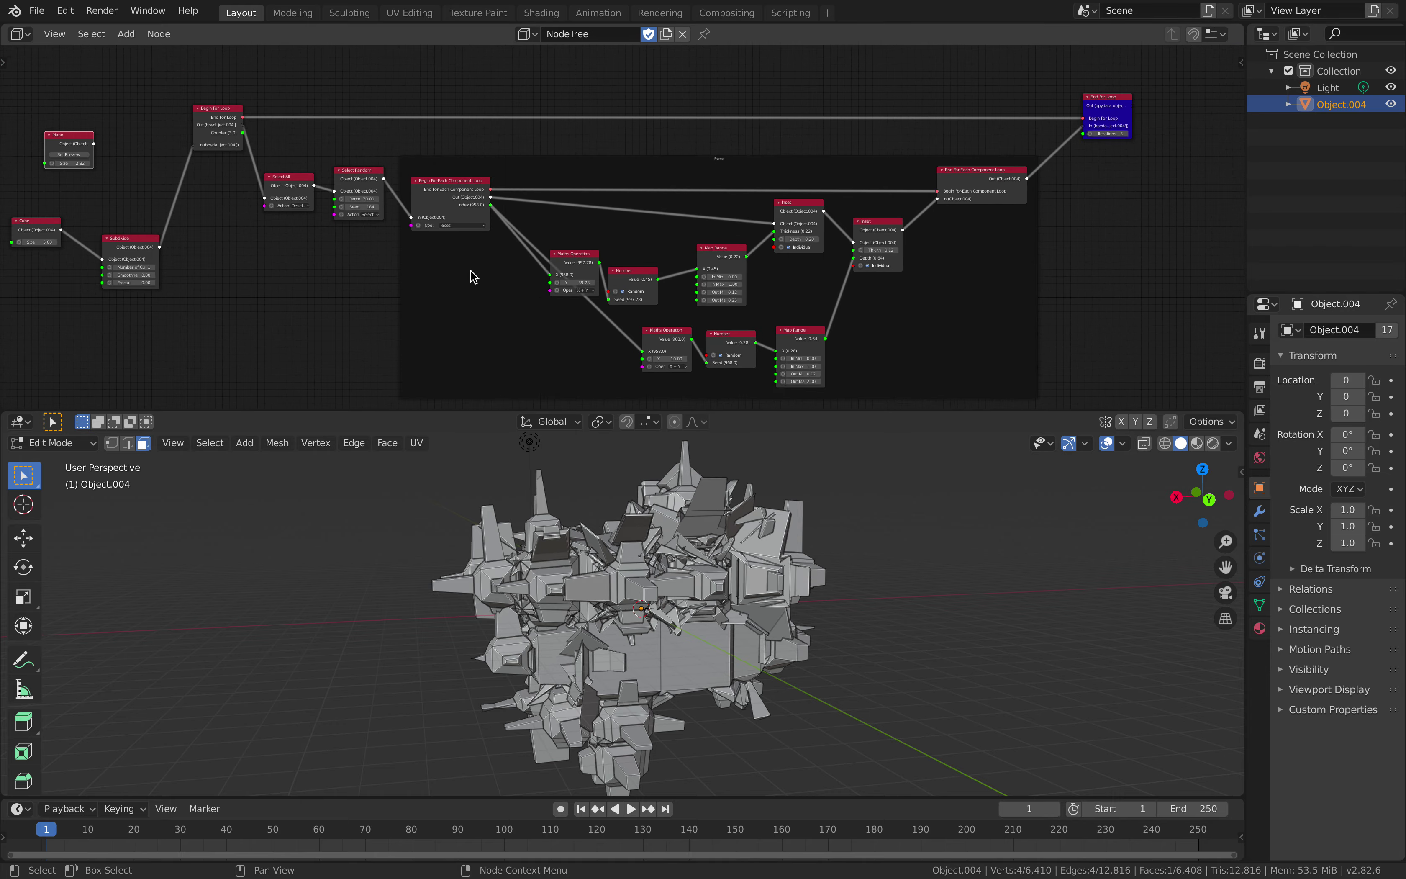
{"action": "middle_click_drag", "start_coordinate": [639, 610], "coordinate": [777, 556]}
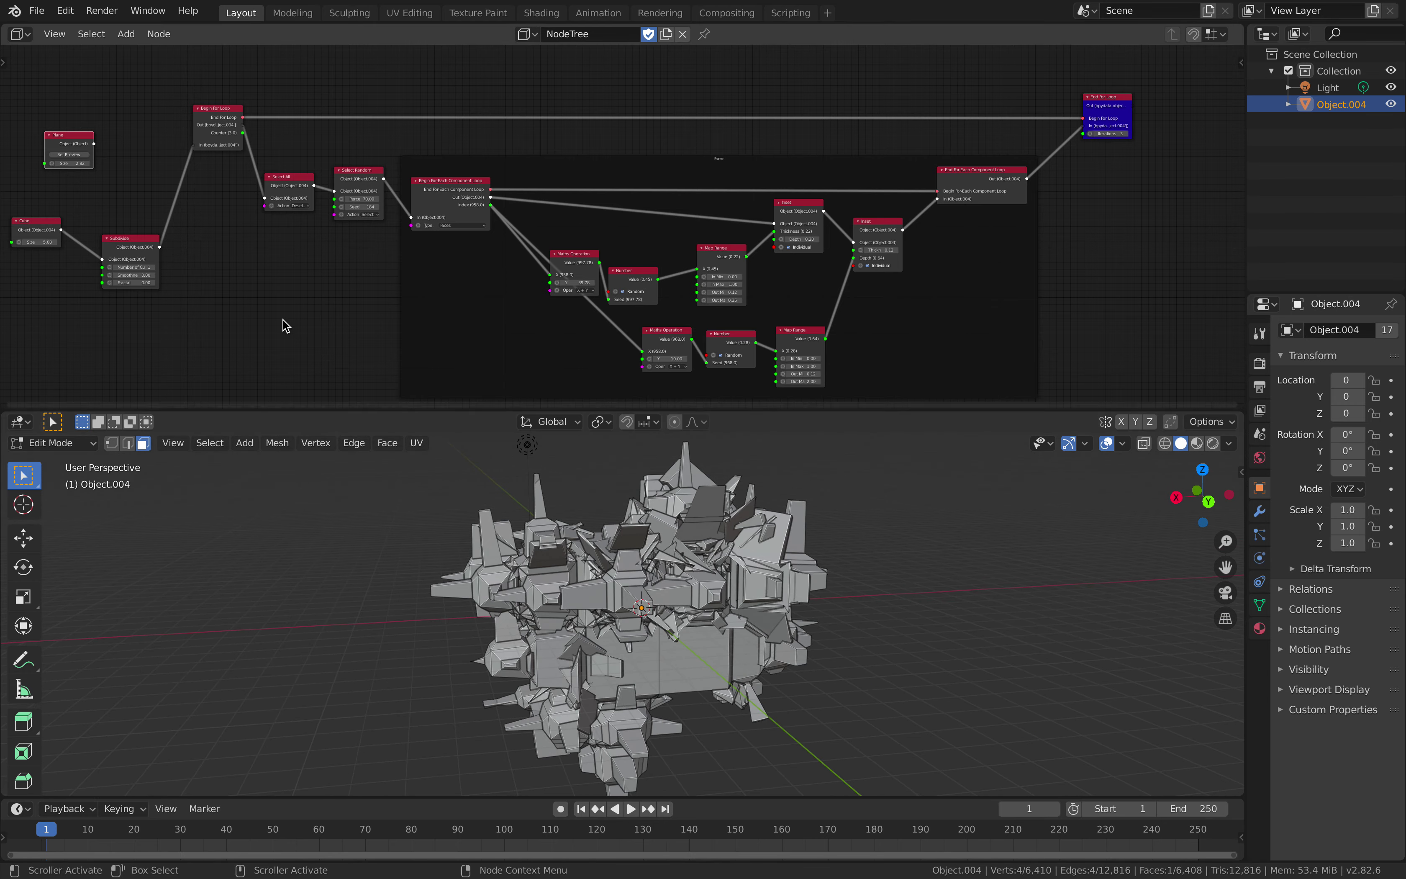
{"action": "middle_click_drag", "start_coordinate": [166, 321], "coordinate": [336, 305]}
{"action": "scroll", "coordinate": [335, 303], "scroll_direction": "up", "scroll_amount": 2}
{"action": "left_click", "coordinate": [148, 225]}
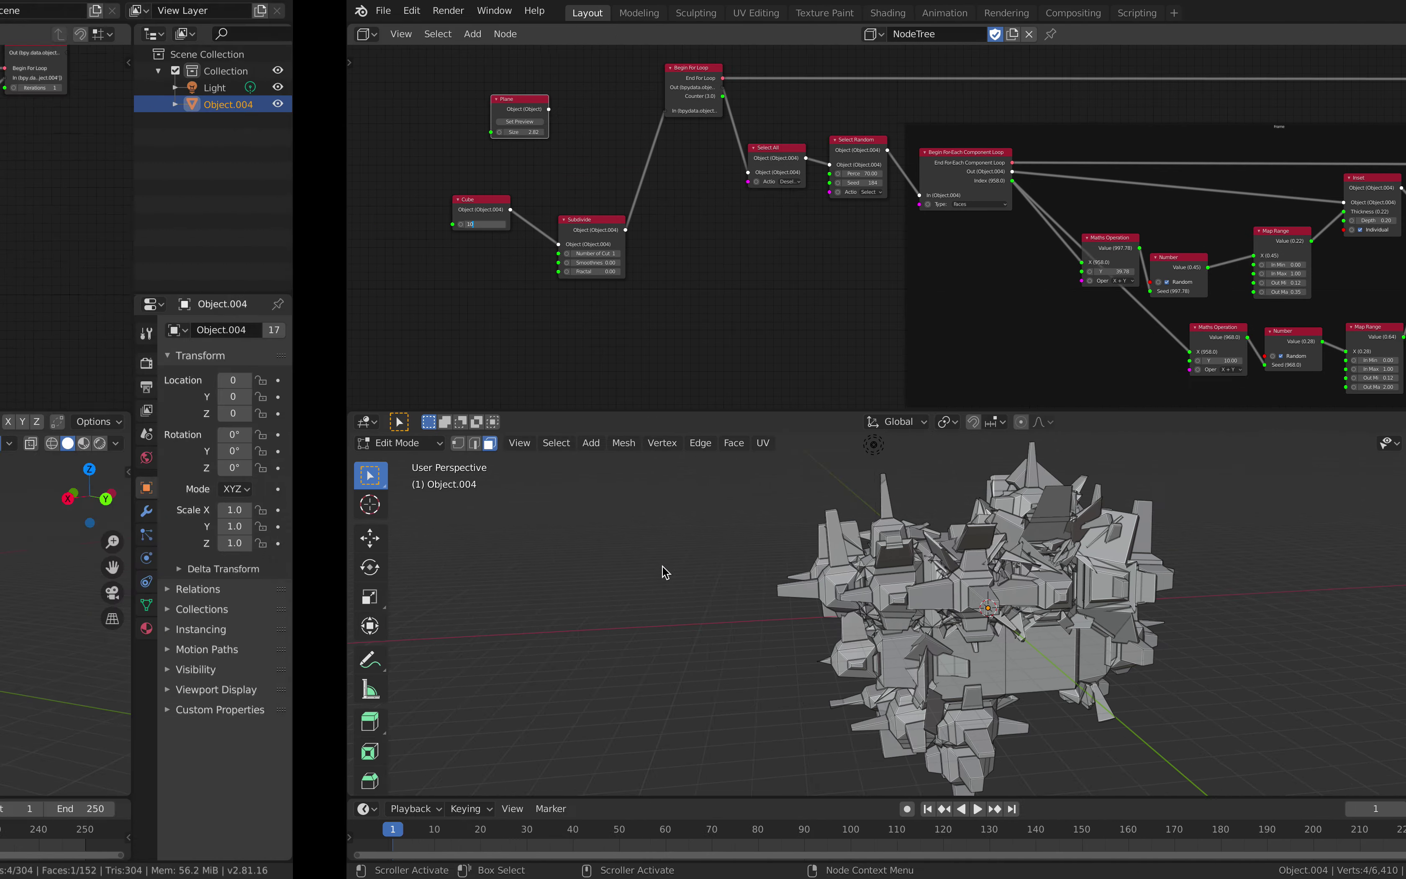
Switch to the Blender 2.81 window, then expose and enable Select Inset on both Inset nodes.
{"action": "scroll", "coordinate": [607, 319], "scroll_direction": "up", "scroll_amount": 3}
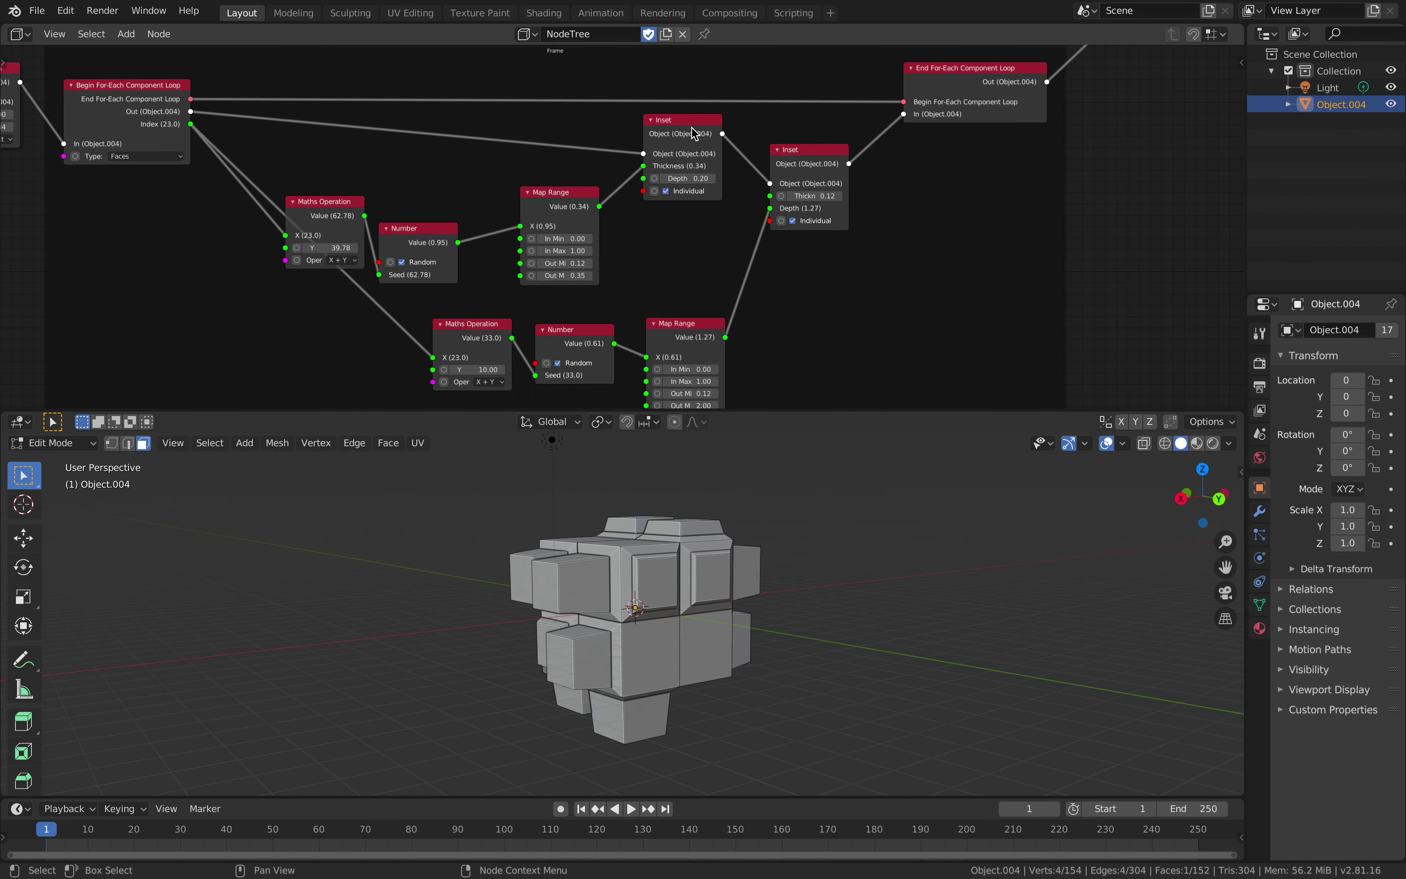
{"action": "left_click_drag", "start_coordinate": [687, 126], "coordinate": [679, 126]}
{"action": "middle_click_drag", "start_coordinate": [1030, 124], "coordinate": [869, 148]}
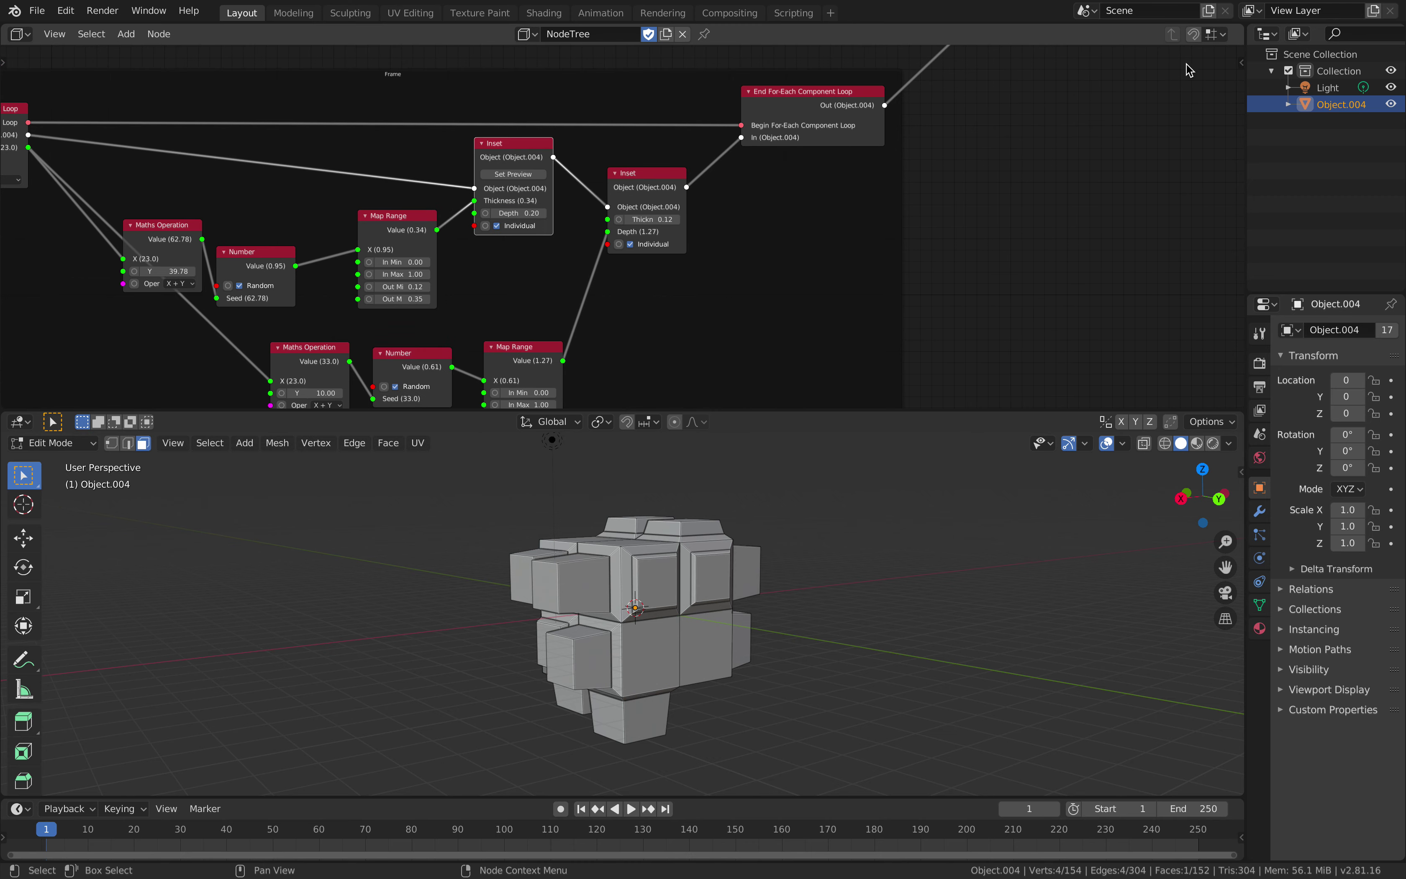
{"action": "left_click", "coordinate": [1241, 62]}
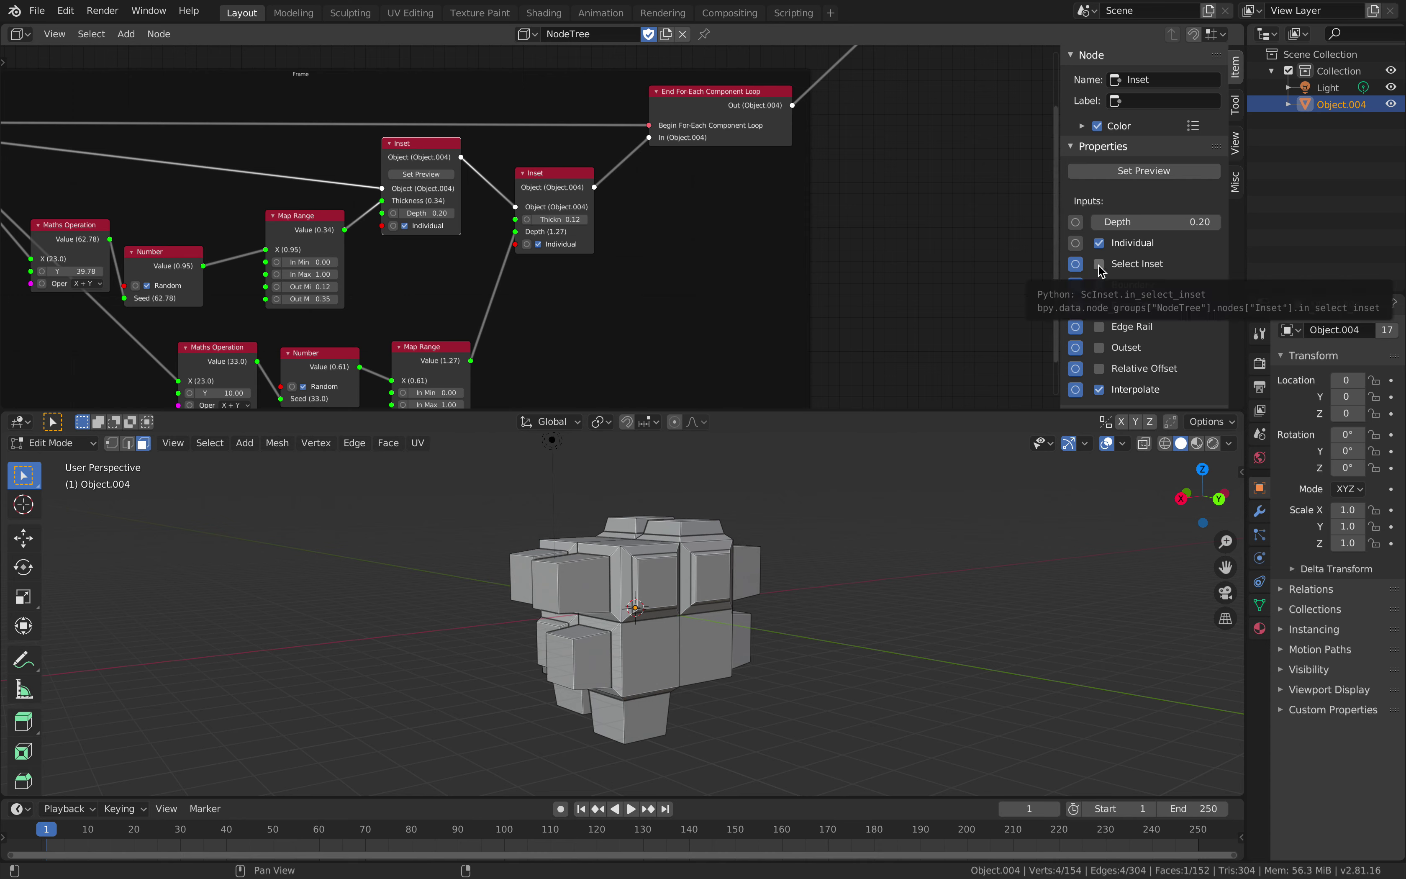
{"action": "left_click", "coordinate": [1075, 264]}
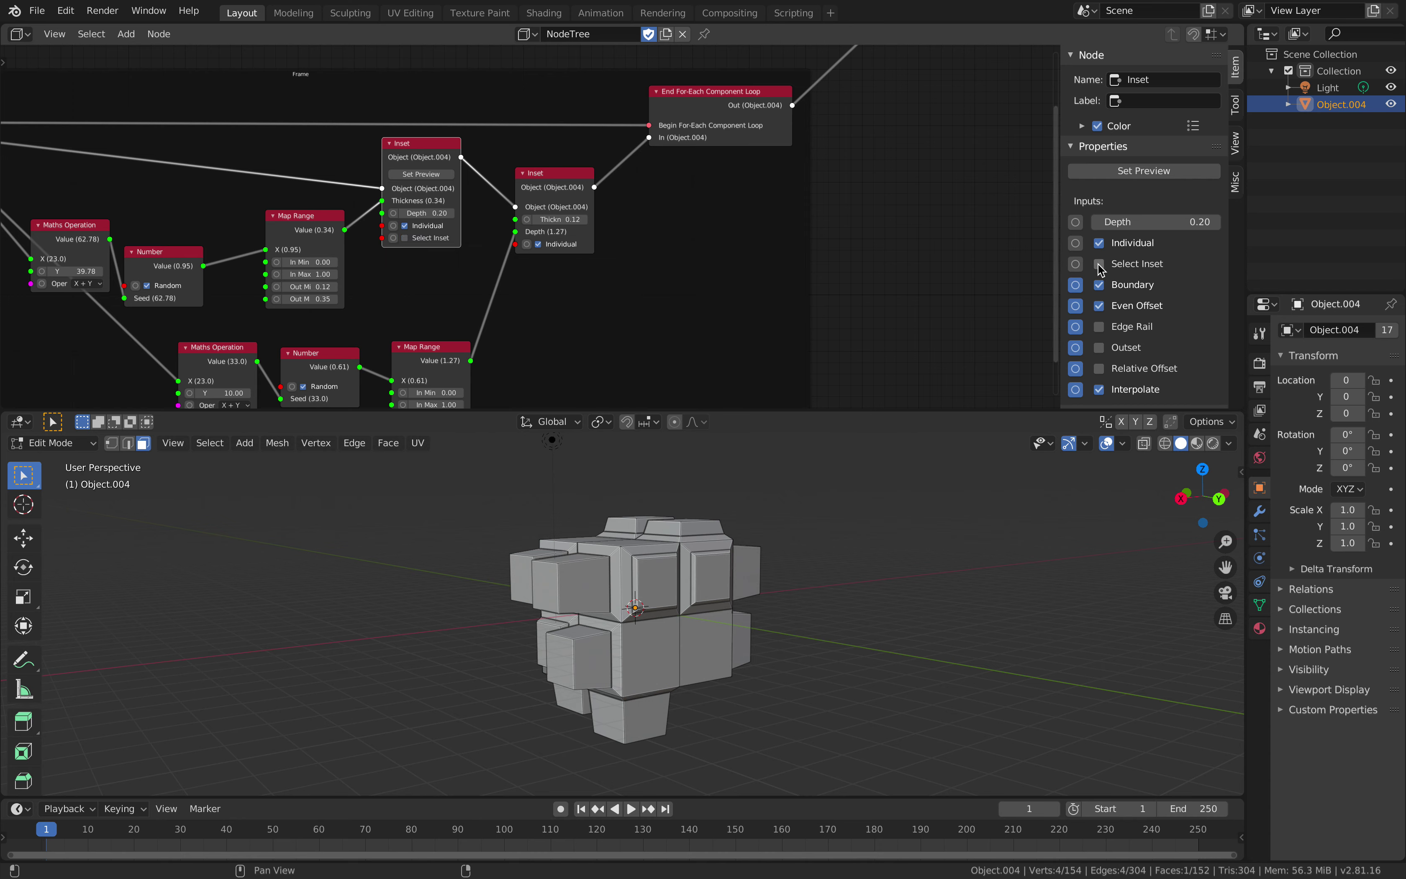
{"action": "left_click_drag", "start_coordinate": [558, 173], "coordinate": [578, 191]}
{"action": "left_click", "coordinate": [1075, 264]}
Nudge the End For-Each Component Loop node and preview the End For Loop node's result in the viewport.
{"action": "left_click_drag", "start_coordinate": [735, 114], "coordinate": [743, 112]}
{"action": "middle_click_drag", "start_coordinate": [852, 135], "coordinate": [631, 218]}
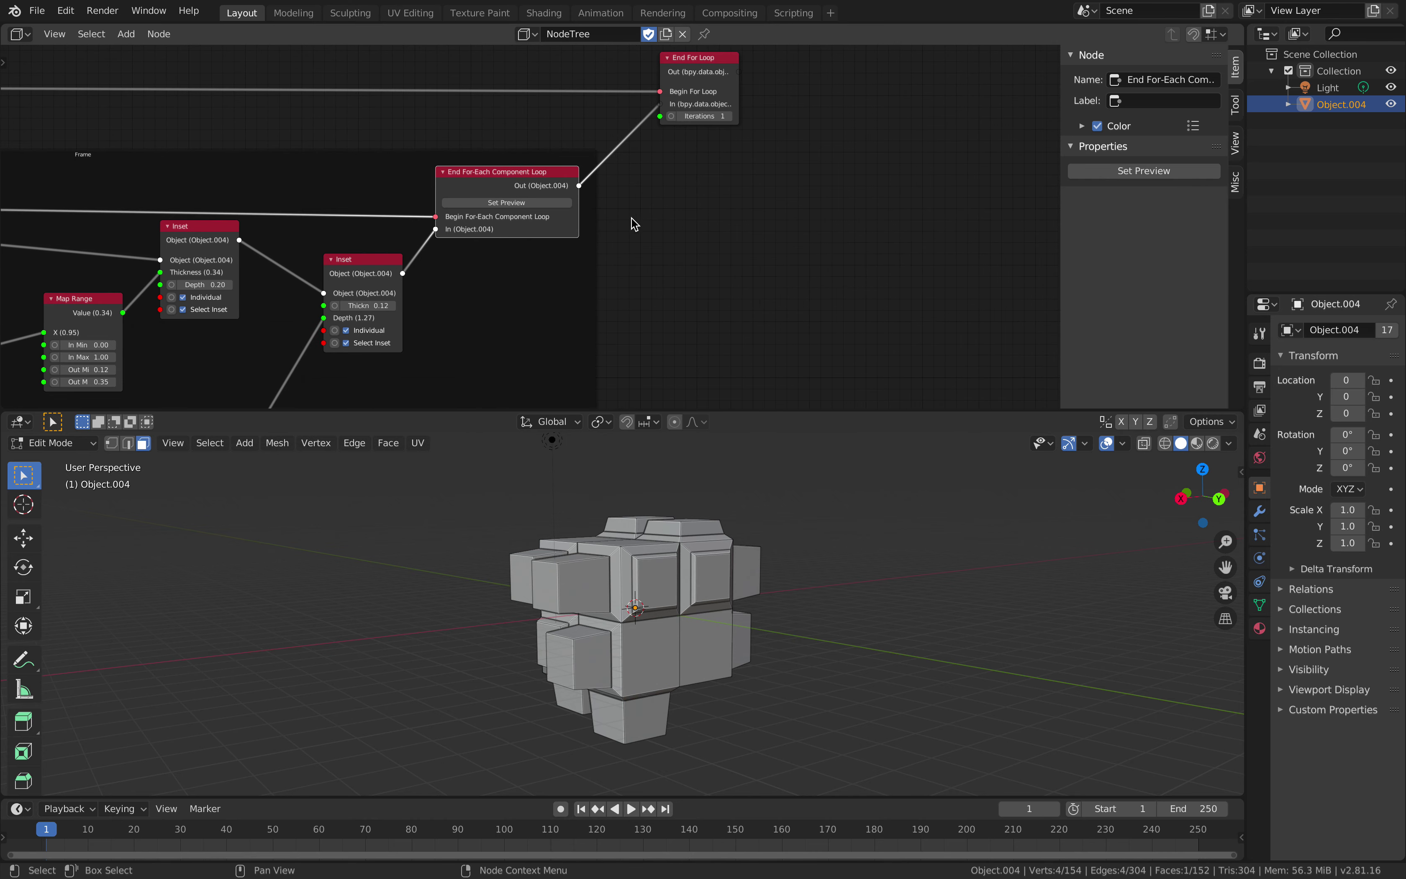
{"action": "scroll", "coordinate": [631, 218], "scroll_direction": "down", "scroll_amount": 2}
{"action": "left_click_drag", "start_coordinate": [708, 87], "coordinate": [719, 86]}
{"action": "mouse_move", "coordinate": [691, 593]}
{"action": "middle_mouse_down"}
{"action": "mouse_move", "coordinate": [794, 580]}
{"action": "mouse_move", "coordinate": [693, 613]}
{"action": "mouse_move", "coordinate": [858, 537]}
{"action": "mouse_move", "coordinate": [784, 593]}
{"action": "mouse_move", "coordinate": [703, 572]}
{"action": "middle_mouse_up"}
{"action": "scroll", "coordinate": [692, 607], "scroll_direction": "up", "scroll_amount": 4}
{"action": "middle_click_drag", "start_coordinate": [461, 265], "coordinate": [649, 234]}
{"action": "scroll", "coordinate": [601, 241], "scroll_direction": "up", "scroll_amount": 1}
{"action": "scroll", "coordinate": [899, 277], "scroll_direction": "up", "scroll_amount": 1}
{"action": "key", "text": "shift+a"}
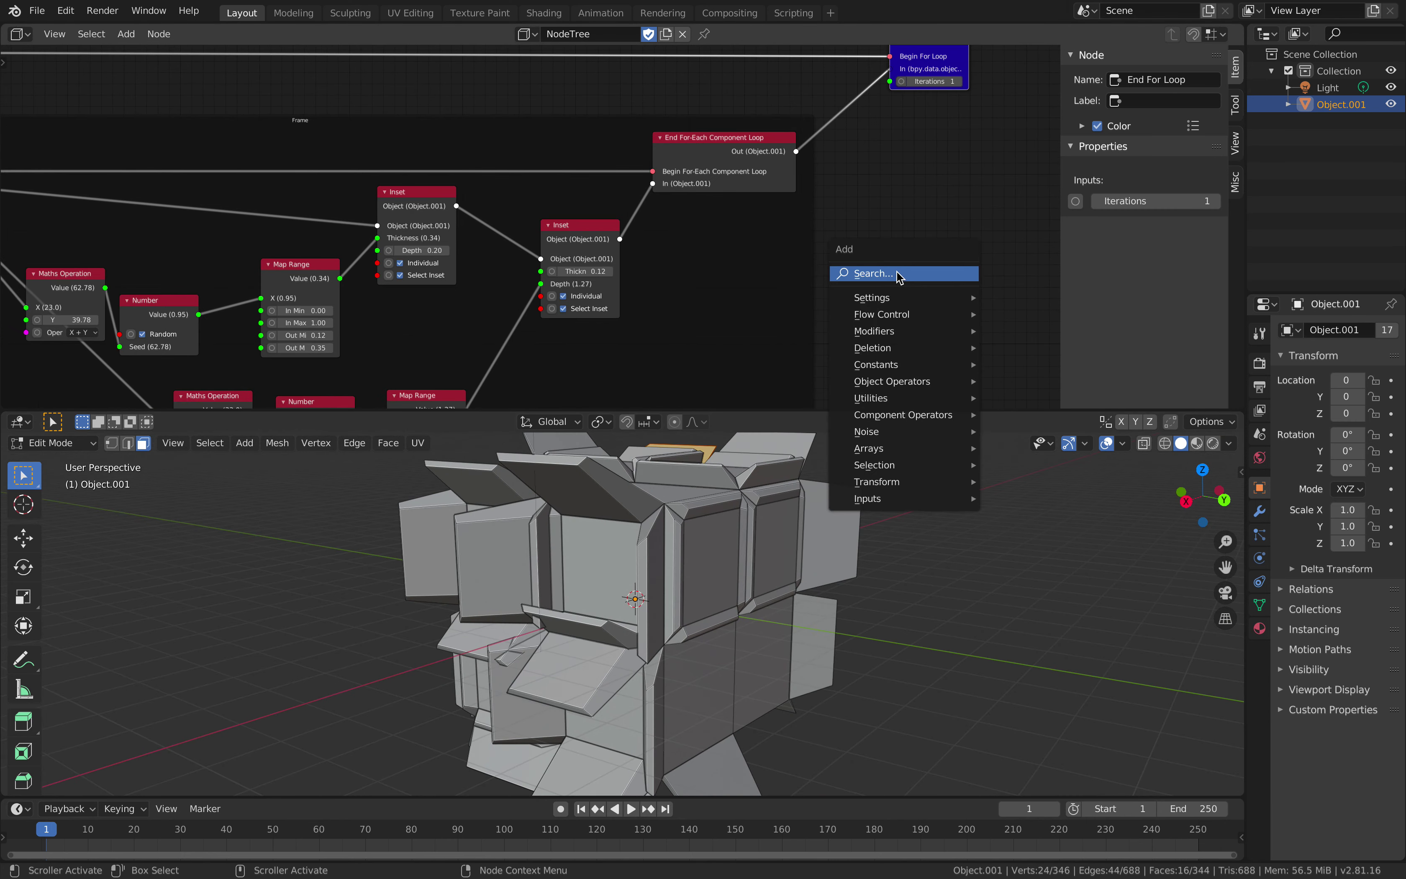
{"action": "left_click", "coordinate": [899, 275]}
{"action": "type", "text": "sele"}
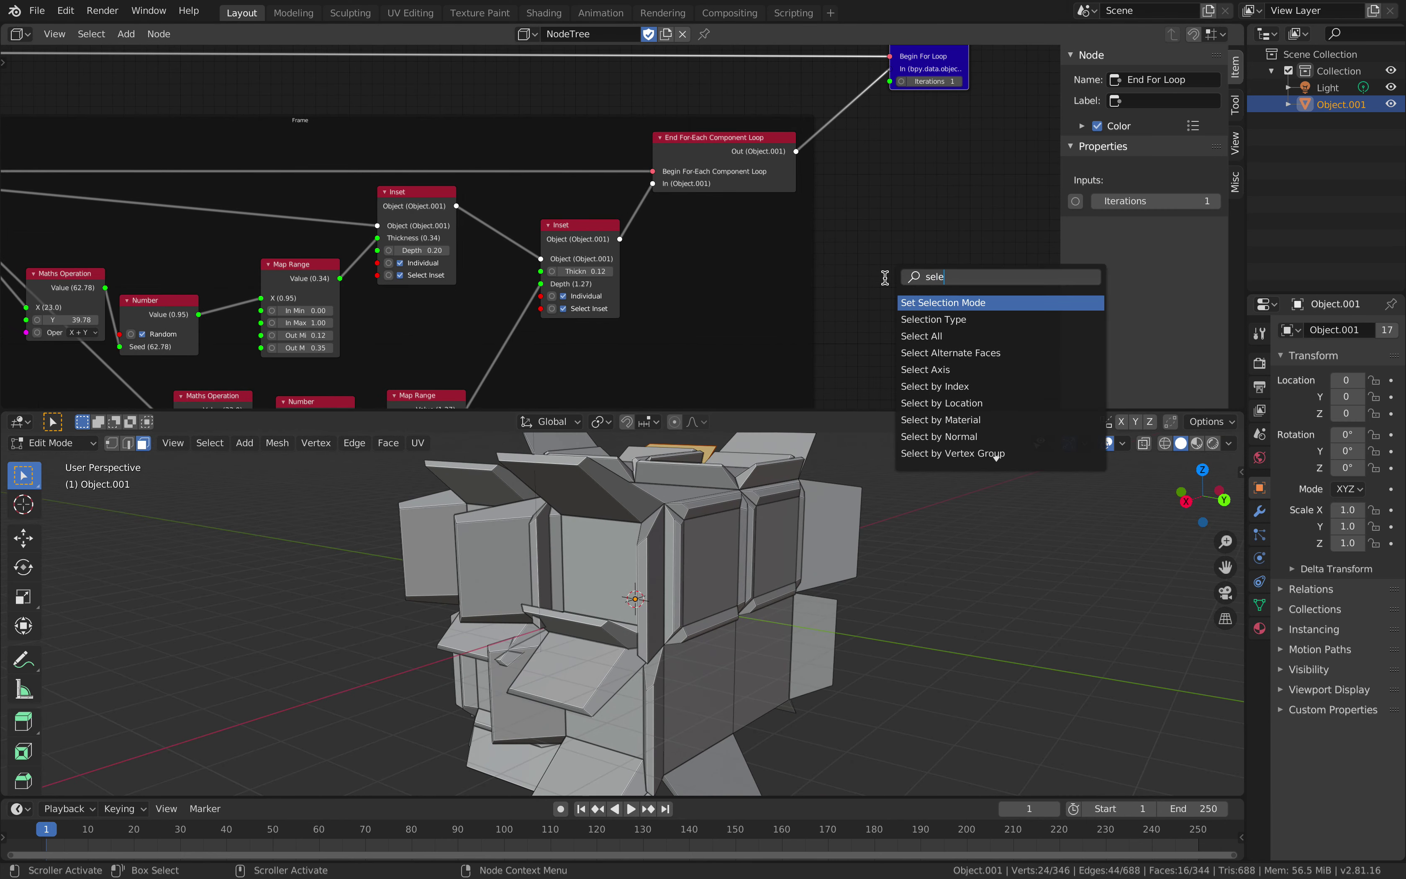
{"action": "key", "text": "Escape"}
Duplicate the Select All node and set the copy's action to Toggle.
{"action": "scroll", "coordinate": [284, 158], "scroll_direction": "down", "scroll_amount": 3}
{"action": "middle_click_drag", "start_coordinate": [284, 159], "coordinate": [527, 154]}
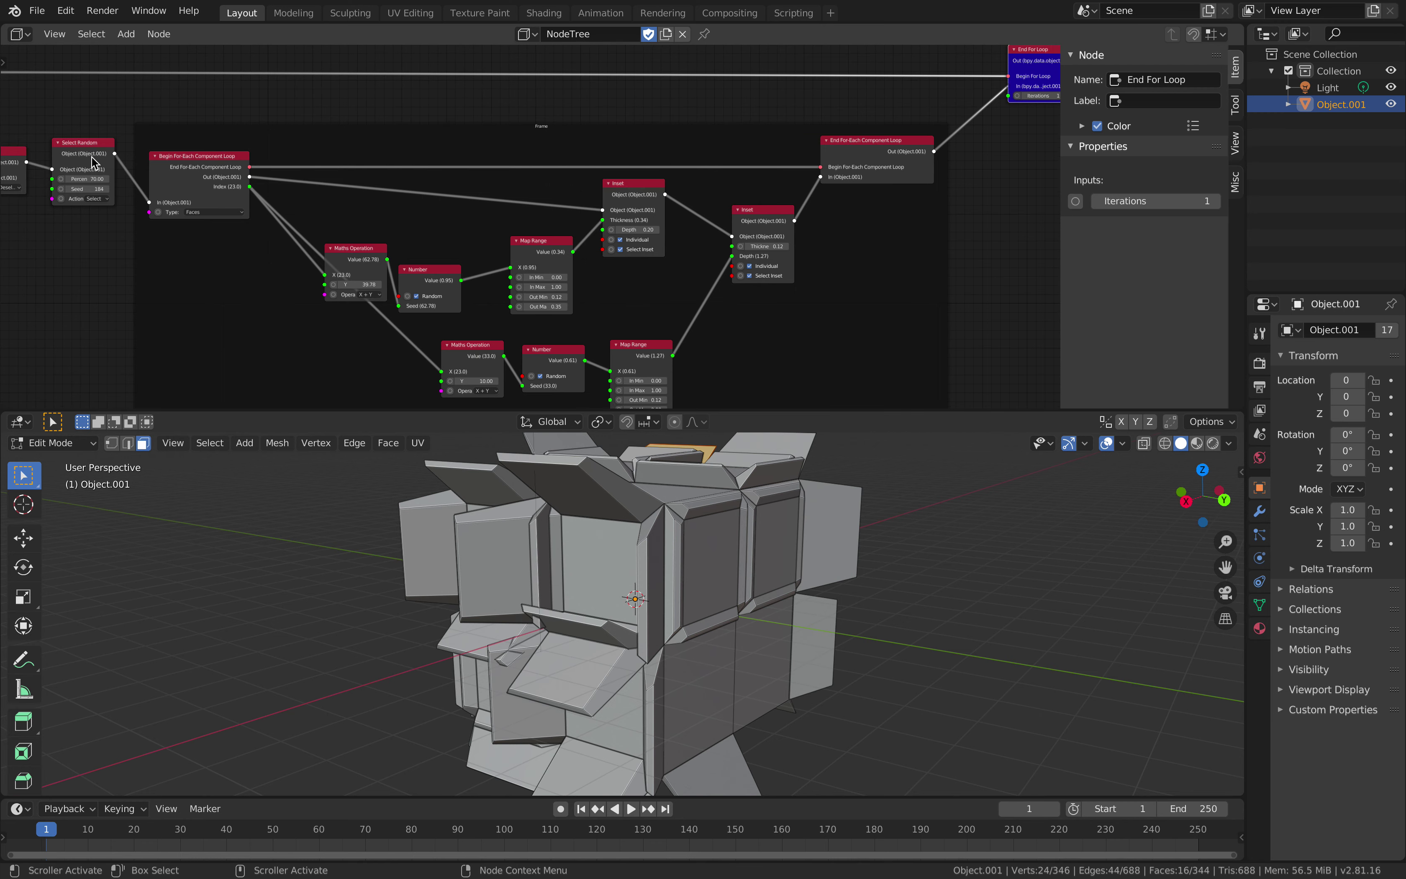
{"action": "scroll", "coordinate": [91, 161], "scroll_direction": "left", "scroll_amount": 3}
{"action": "left_click", "coordinate": [80, 167]}
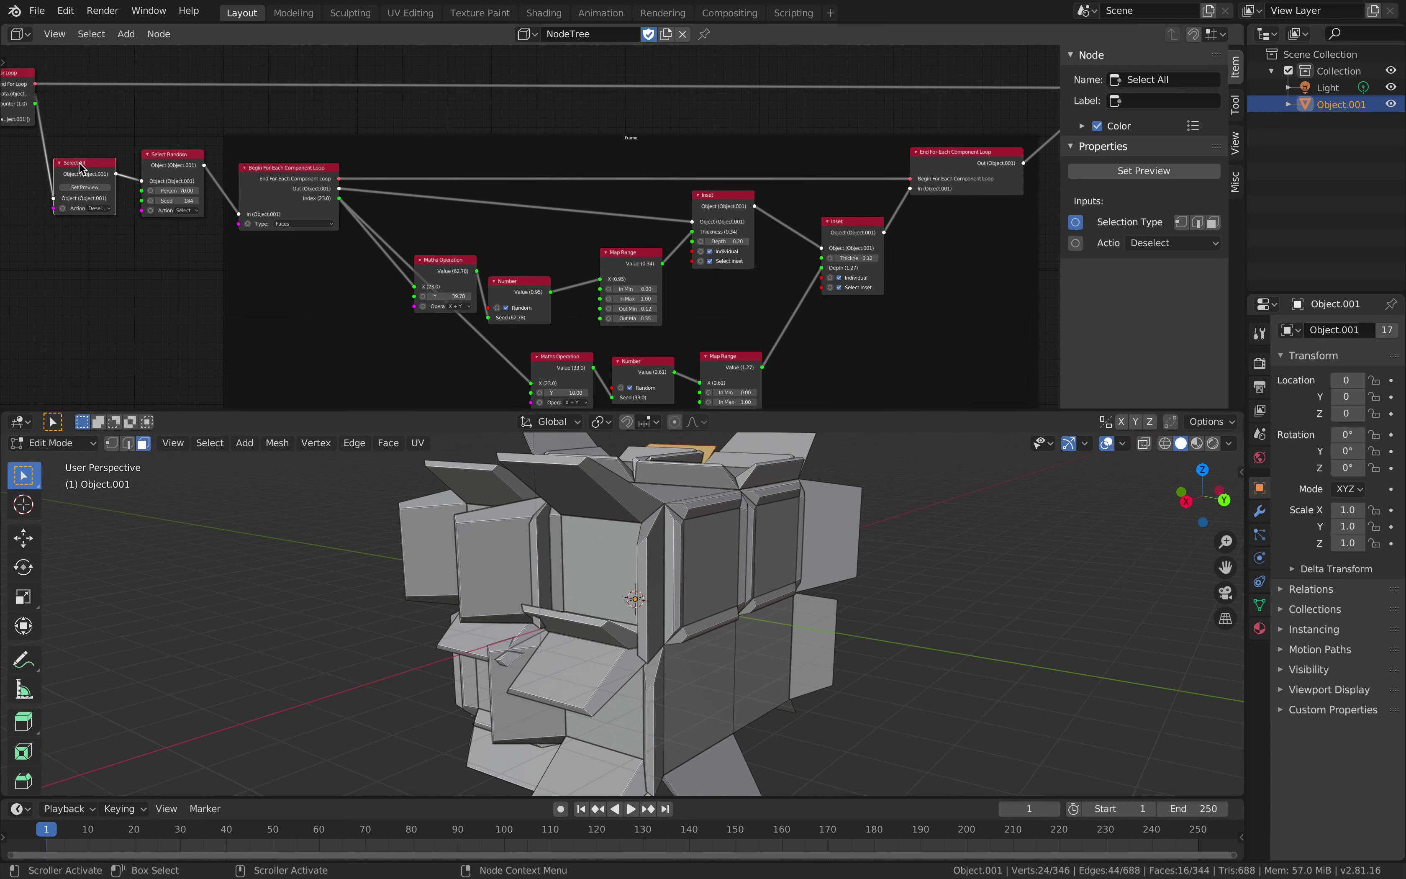
{"action": "key", "text": "shift+d"}
{"action": "left_click", "coordinate": [108, 251]}
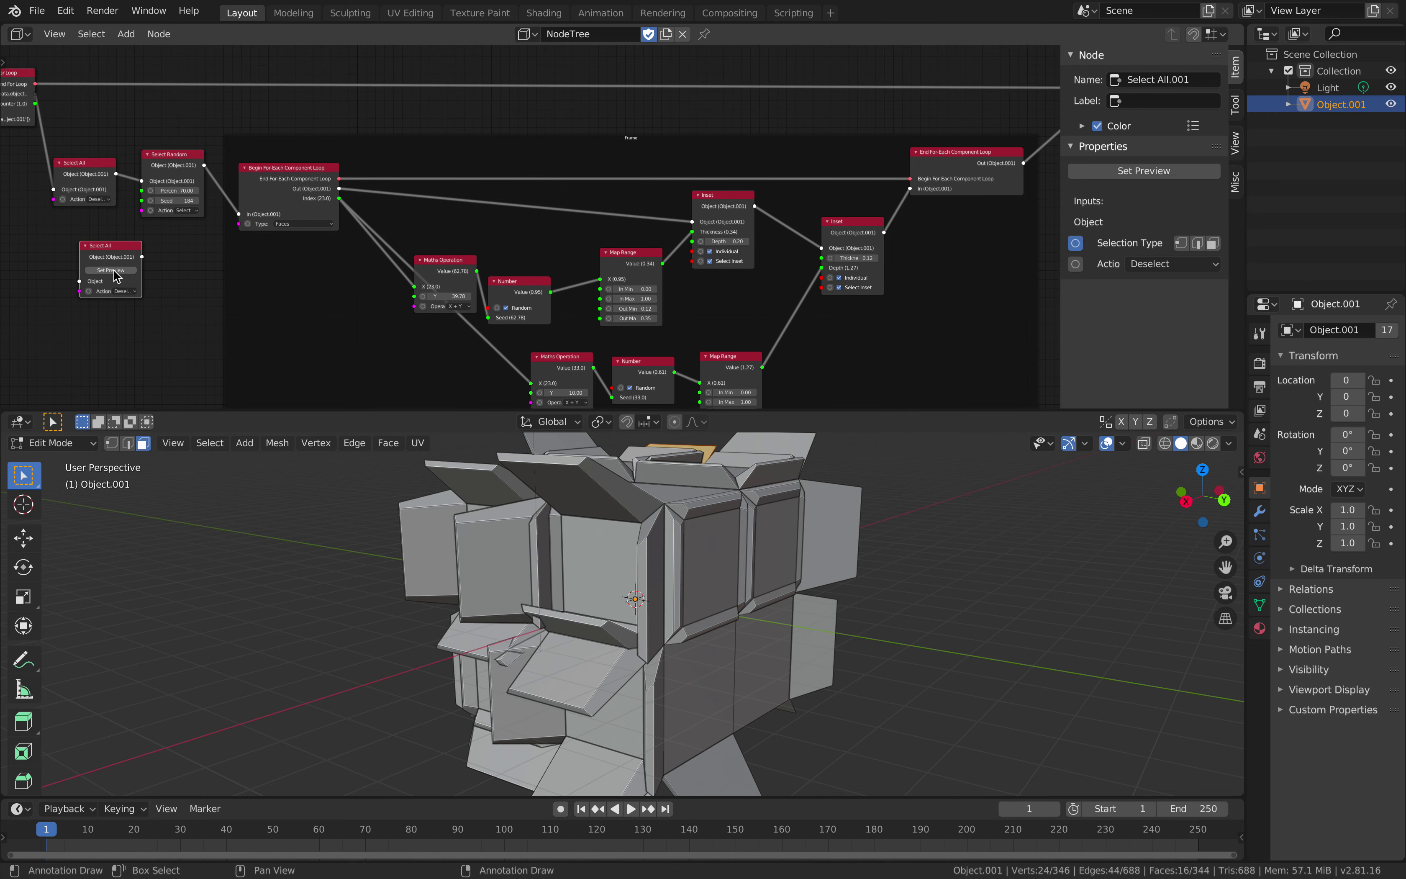
{"action": "left_click", "coordinate": [120, 290]}
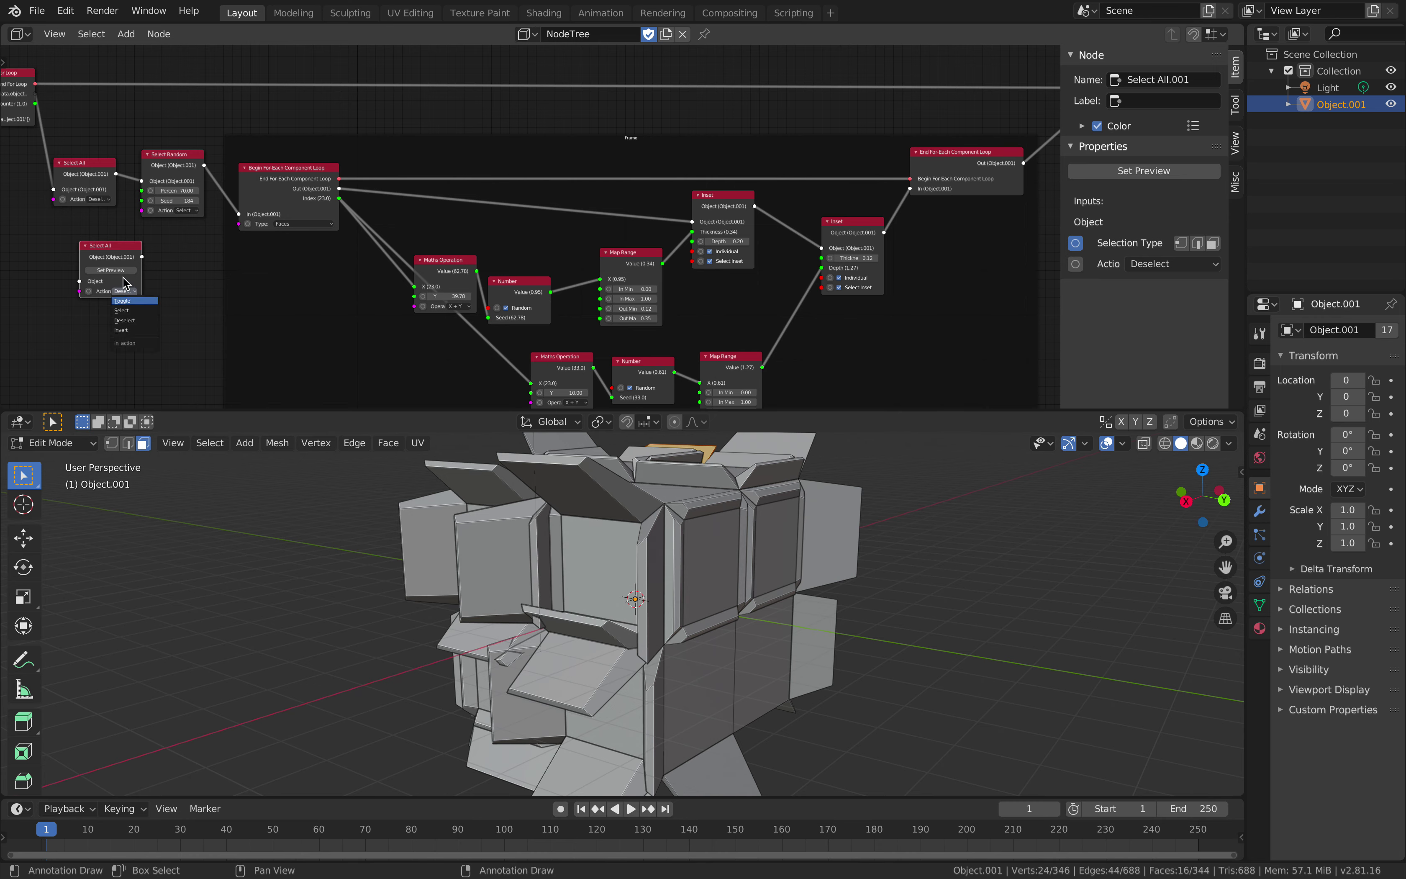
{"action": "left_click", "coordinate": [123, 301]}
Insert the duplicated Select All node into the link between the two Inset nodes.
{"action": "left_click_drag", "start_coordinate": [108, 251], "coordinate": [794, 205]}
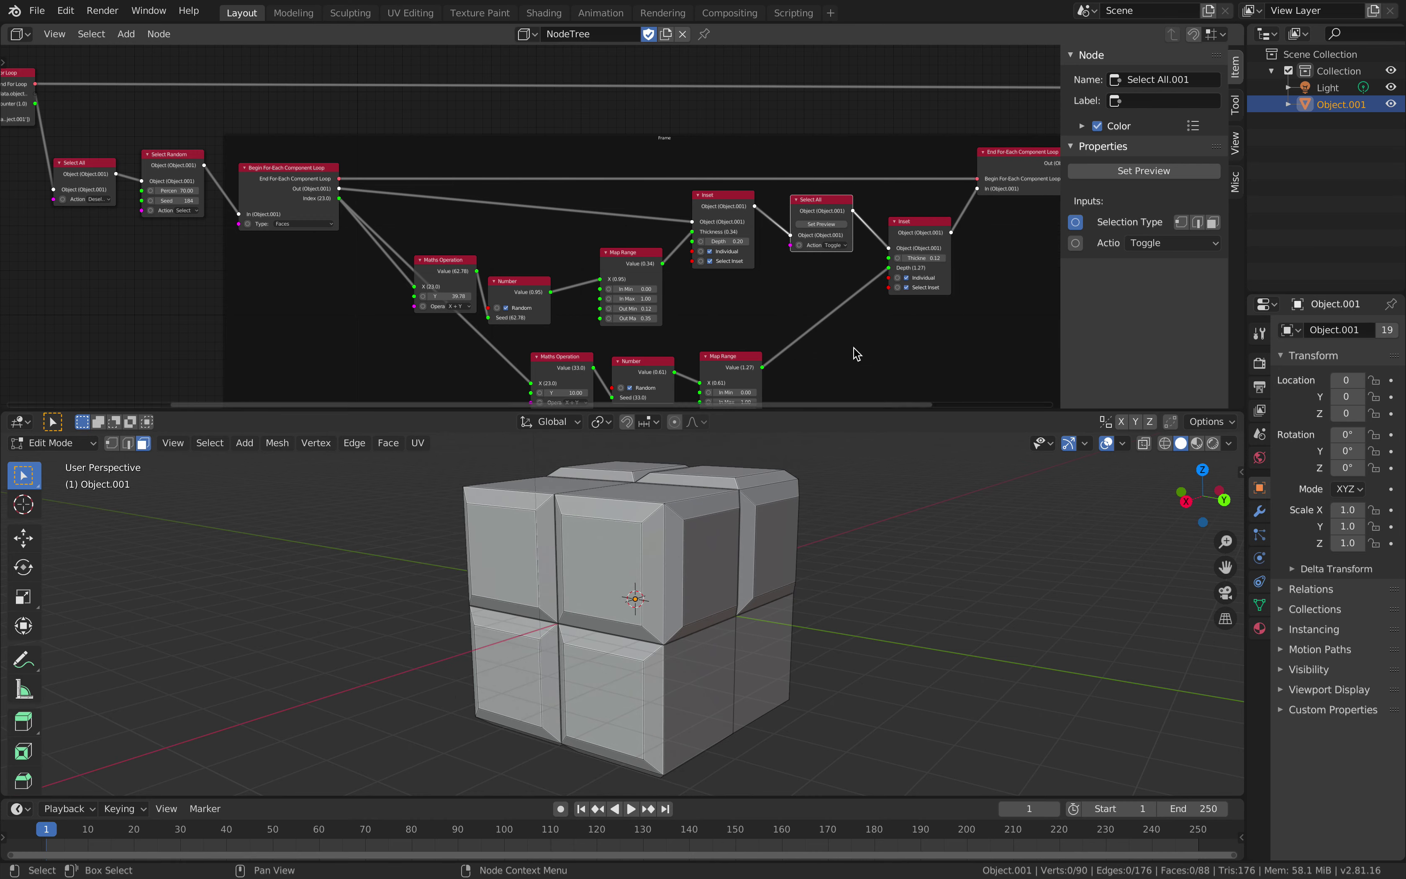
{"action": "middle_click_drag", "start_coordinate": [857, 351], "coordinate": [662, 336]}
{"action": "middle_click_drag", "start_coordinate": [729, 576], "coordinate": [666, 572]}
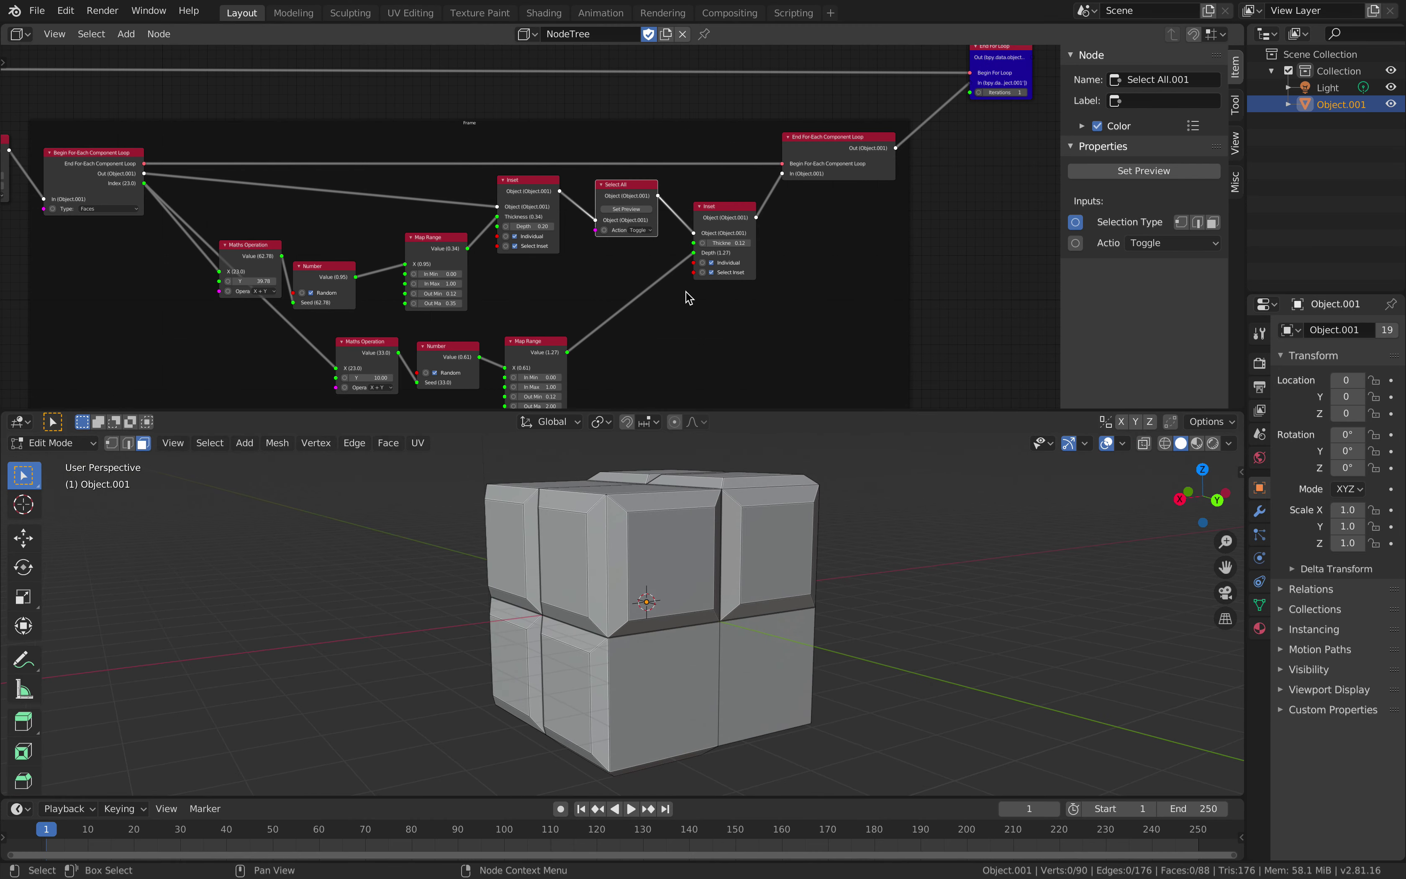
{"action": "scroll", "coordinate": [666, 267], "scroll_direction": "up", "scroll_amount": 2}
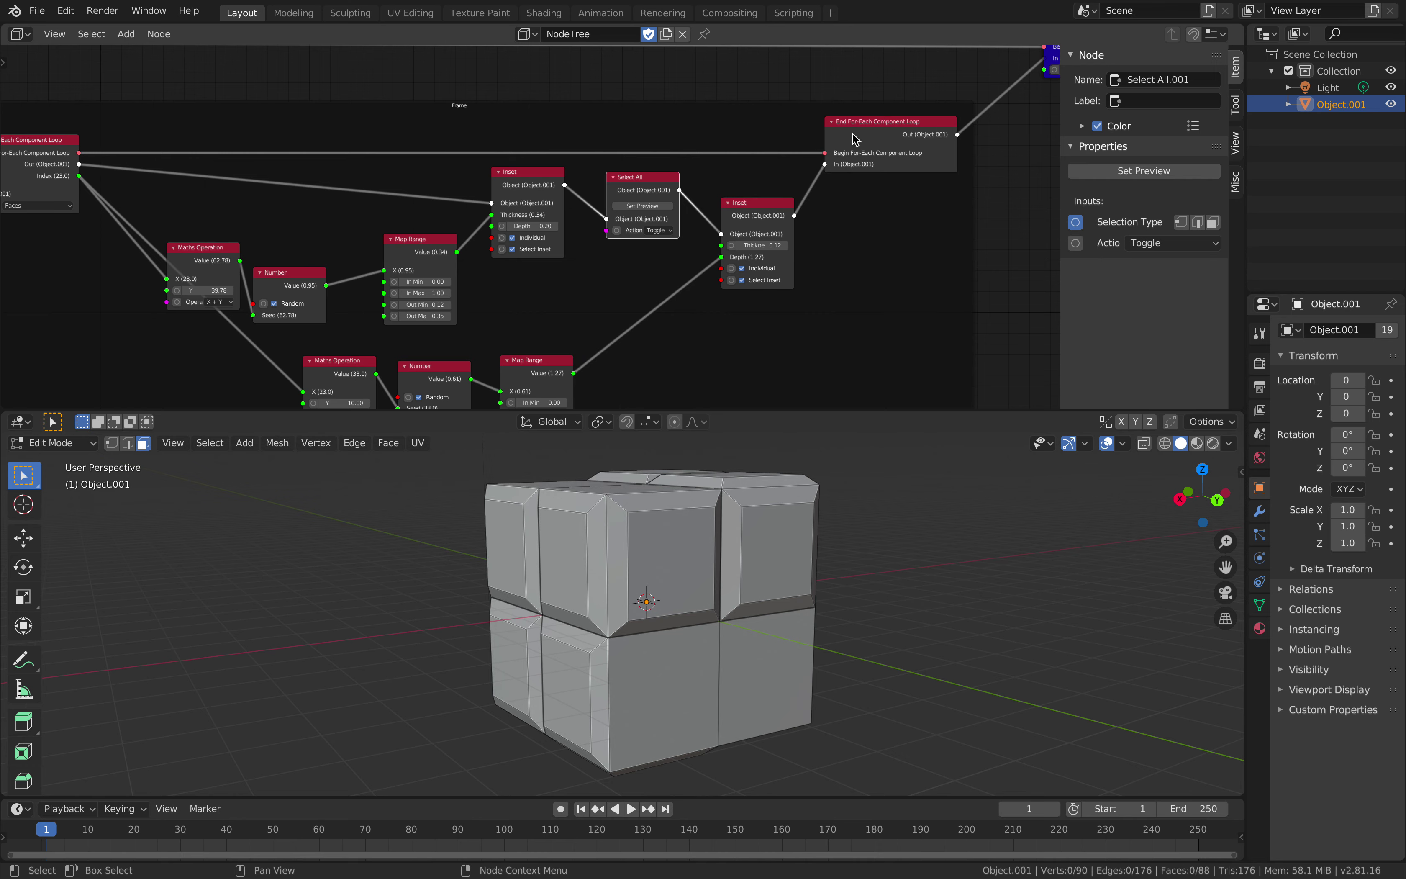
Duplicate the Toggle Select All node, insert the copy between the second Inset and End For-Each Component Loop, and reconnect the original between the Insets.
{"action": "left_click", "coordinate": [916, 137]}
{"action": "left_click_drag", "start_coordinate": [892, 133], "coordinate": [934, 131]}
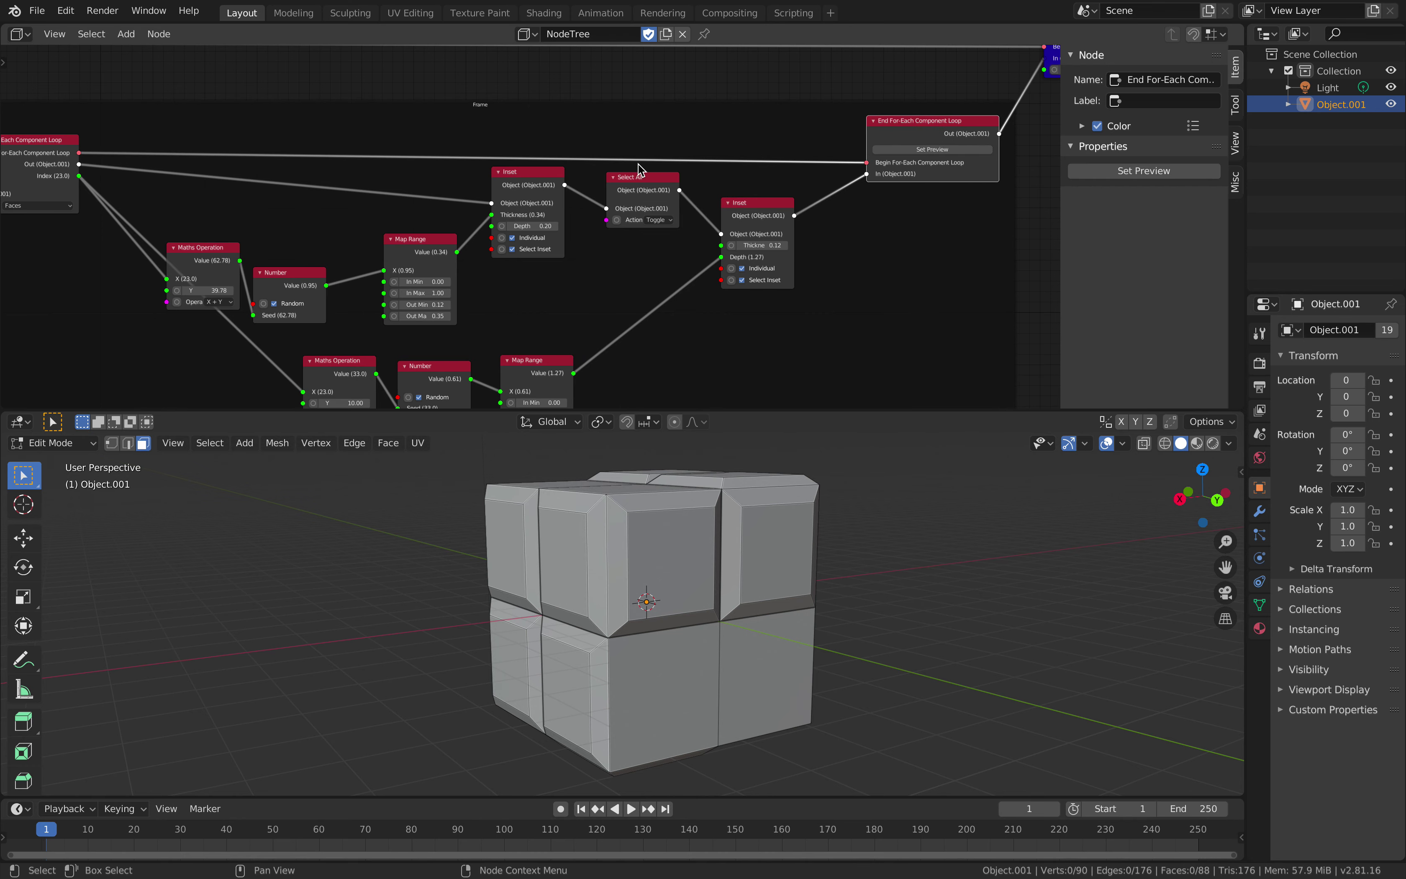
{"action": "left_click", "coordinate": [639, 178]}
{"action": "mouse_move", "coordinate": [637, 179]}
{"action": "left_mouse_down", "text": "alt"}
{"action": "mouse_move", "coordinate": [703, 163]}
{"action": "mouse_move", "coordinate": [785, 173]}
{"action": "mouse_move", "coordinate": [639, 181]}
{"action": "left_mouse_up", "text": "alt"}
{"action": "key", "text": "shift+d"}
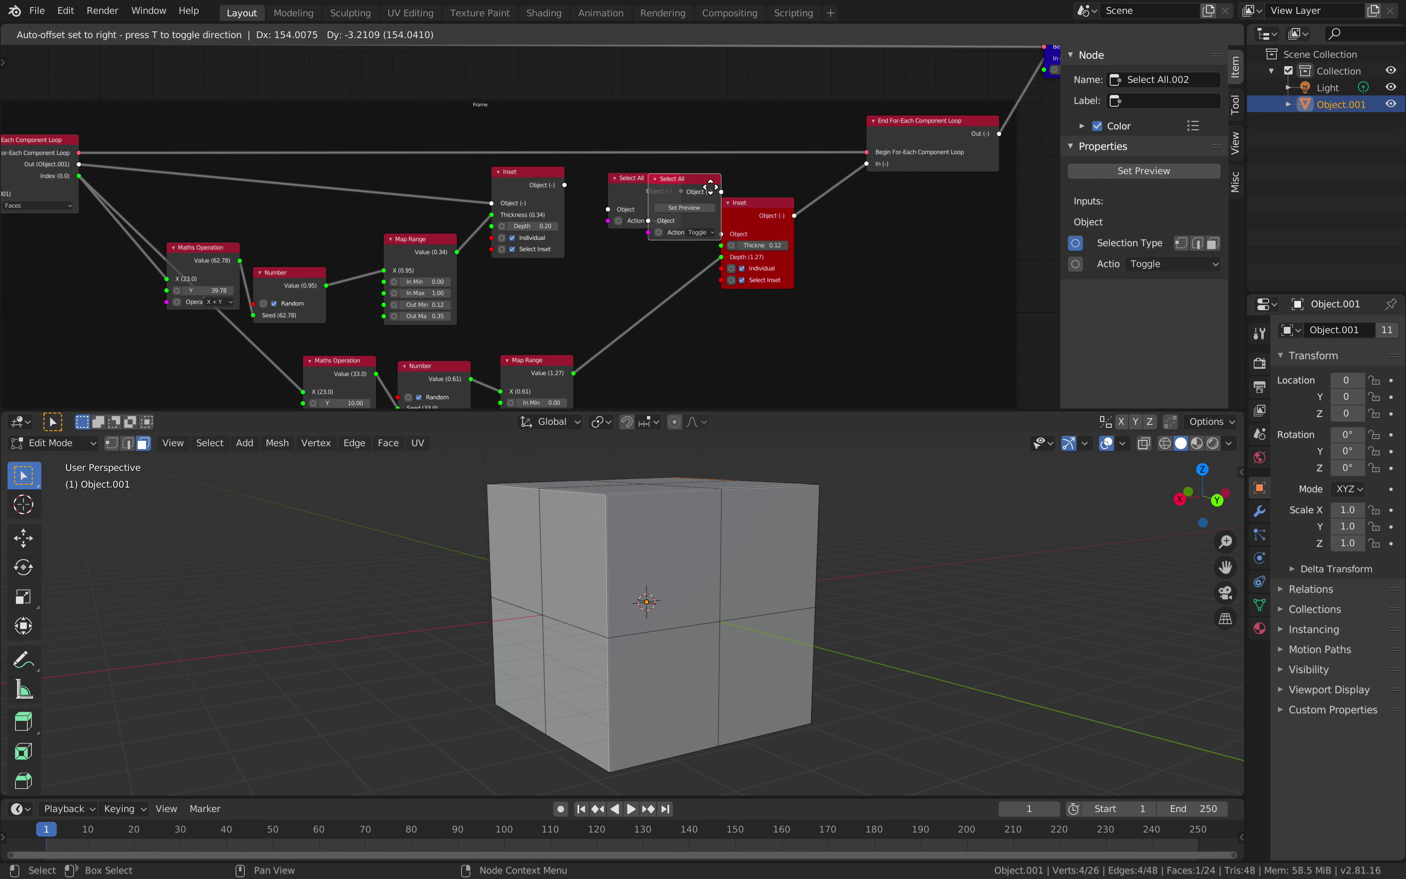
{"action": "left_click", "coordinate": [854, 180]}
{"action": "left_click_drag", "start_coordinate": [564, 185], "coordinate": [722, 233]}
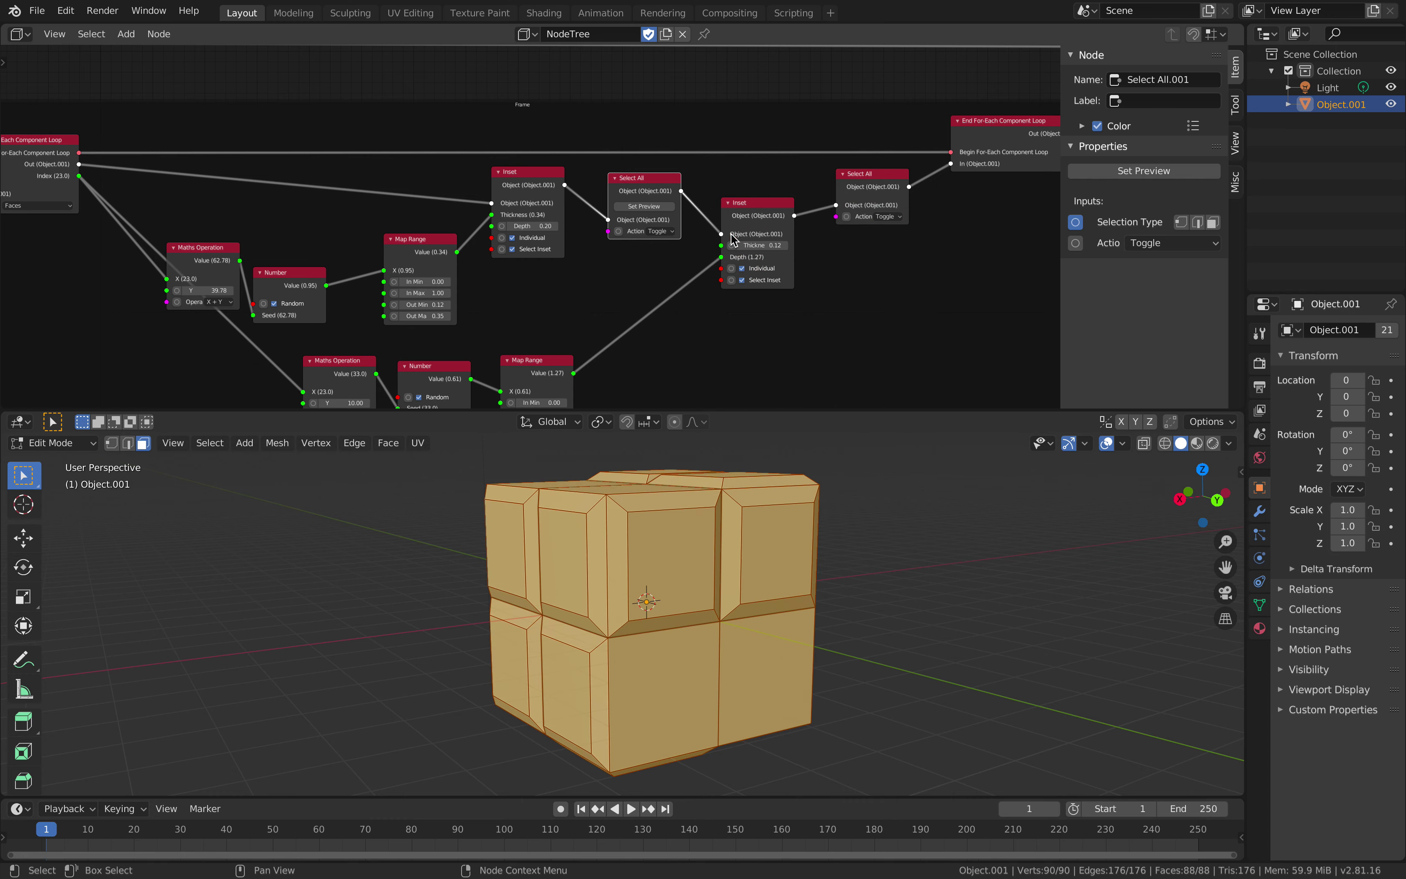
Examine the resulting mesh from other sides along with the nodes inside the loop frame.
{"action": "middle_click_drag", "start_coordinate": [822, 293], "coordinate": [712, 263]}
{"action": "middle_click_drag", "start_coordinate": [735, 639], "coordinate": [749, 647]}
{"action": "left_click", "coordinate": [835, 603]}
{"action": "middle_click_drag", "start_coordinate": [839, 604], "coordinate": [784, 614]}
{"action": "middle_click_drag", "start_coordinate": [772, 206], "coordinate": [736, 215]}
{"action": "middle_click_drag", "start_coordinate": [621, 300], "coordinate": [652, 211]}
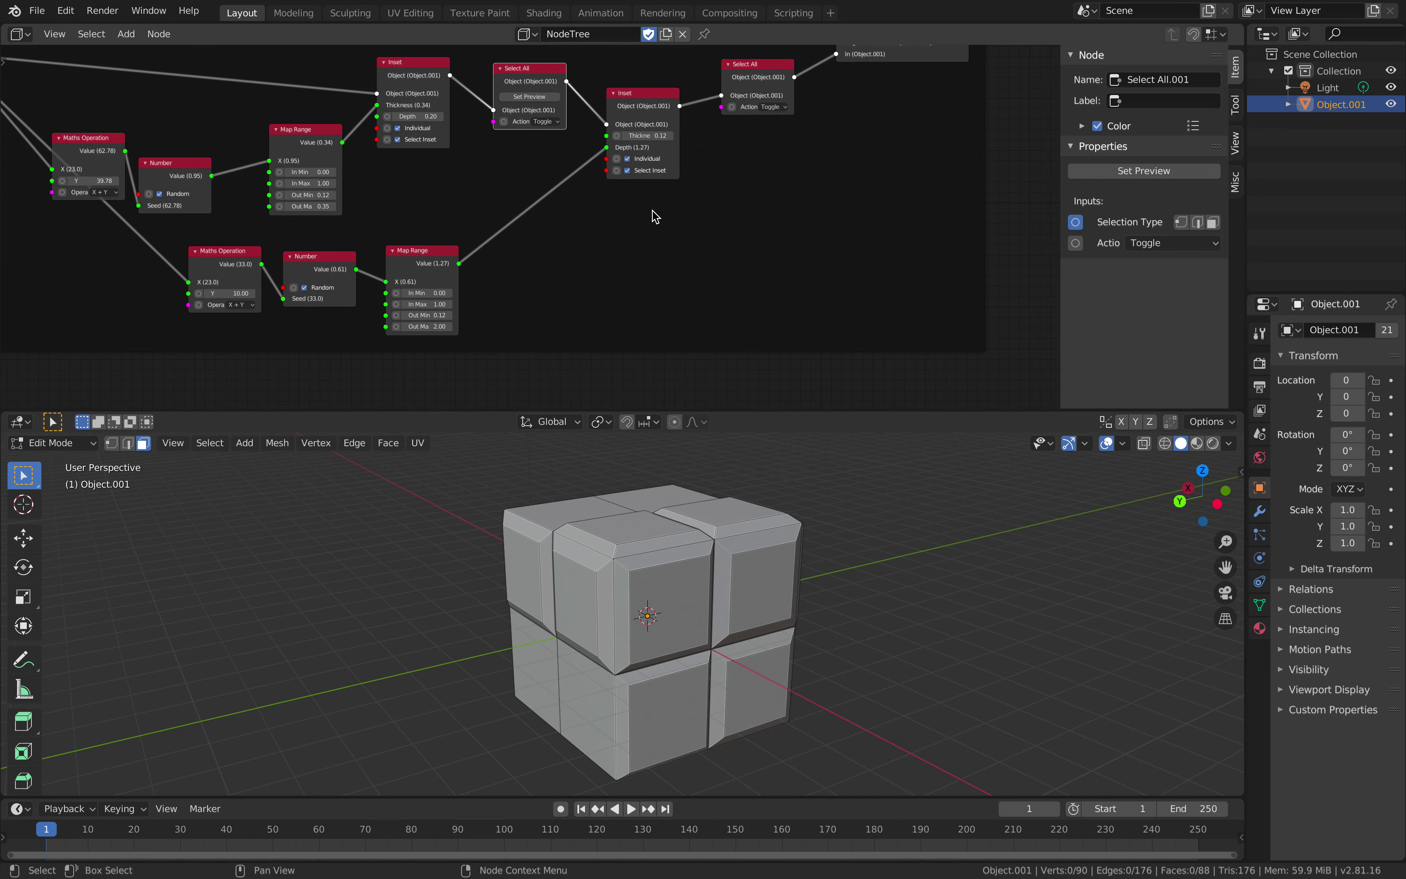
Try an Out Max of 4 on the lower Map Range node feeding the second Inset's depth, and settle on 3.
{"action": "left_click", "coordinate": [446, 326]}
{"action": "type", "text": "4"}
{"action": "key", "text": "Return"}
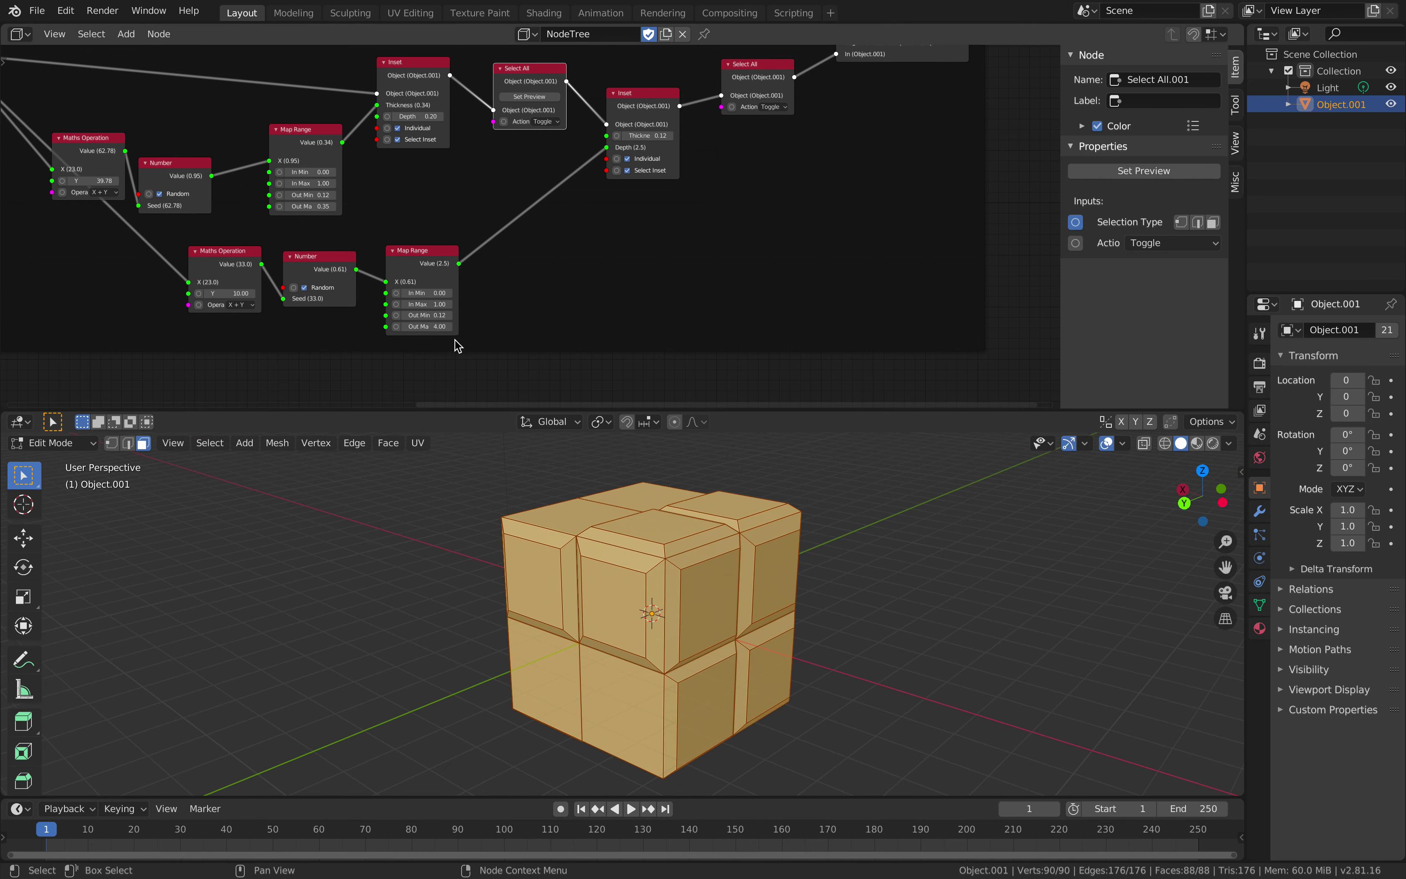
{"action": "left_click", "coordinate": [436, 327]}
{"action": "type", "text": "3"}
{"action": "key", "text": "Return"}
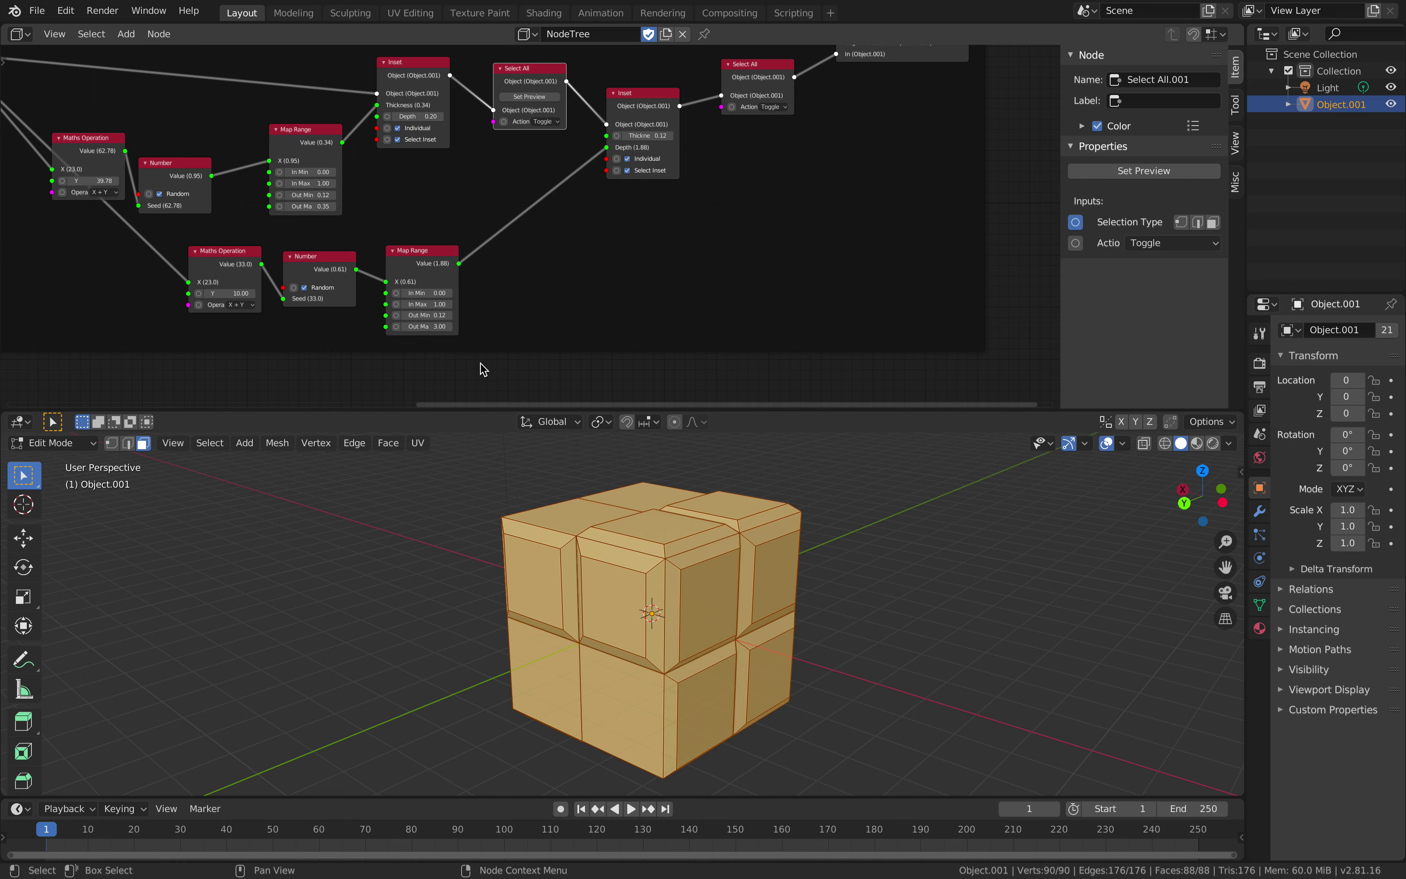
Set the End For Loop node's iterations to 2.
{"action": "middle_click_drag", "start_coordinate": [782, 187], "coordinate": [516, 289]}
{"action": "scroll", "coordinate": [644, 278], "scroll_direction": "down", "scroll_amount": 3}
{"action": "middle_click_drag", "start_coordinate": [627, 271], "coordinate": [537, 307]}
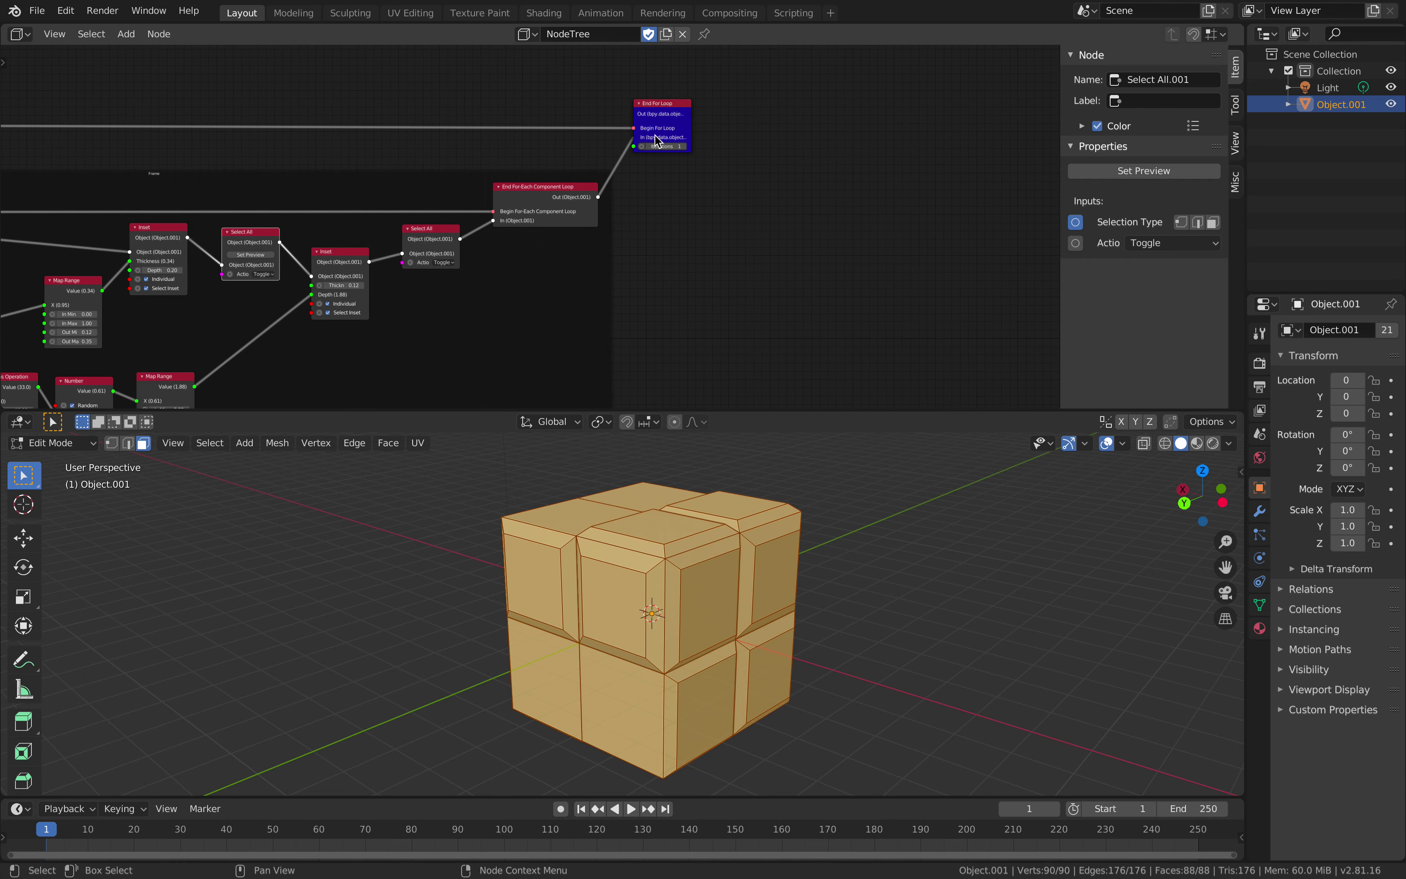
{"action": "left_click", "coordinate": [674, 110]}
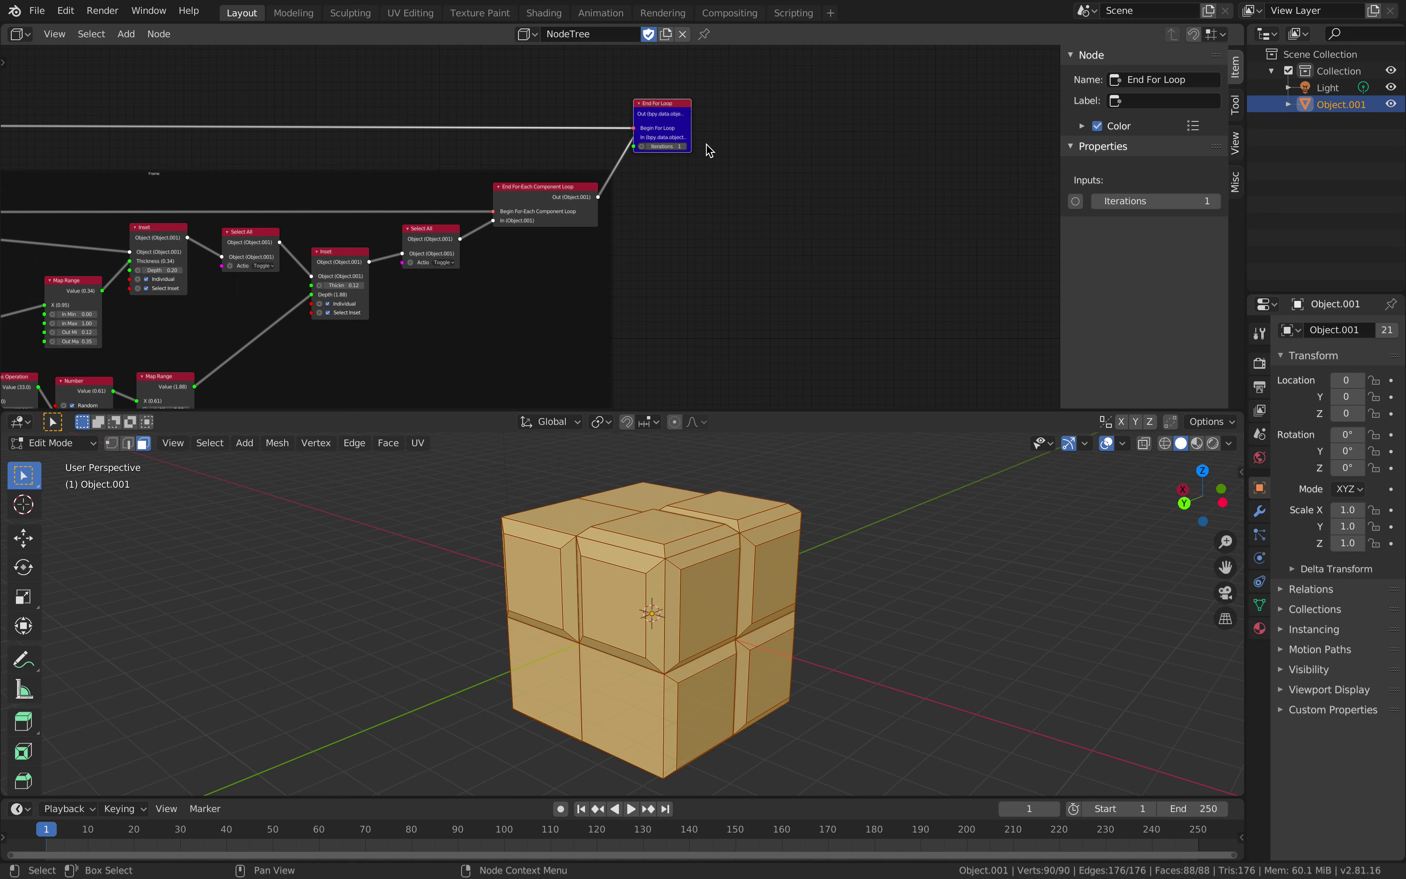
{"action": "scroll", "coordinate": [693, 148], "scroll_direction": "up", "scroll_amount": 1}
{"action": "left_click", "coordinate": [677, 141]}
{"action": "type", "text": "2"}
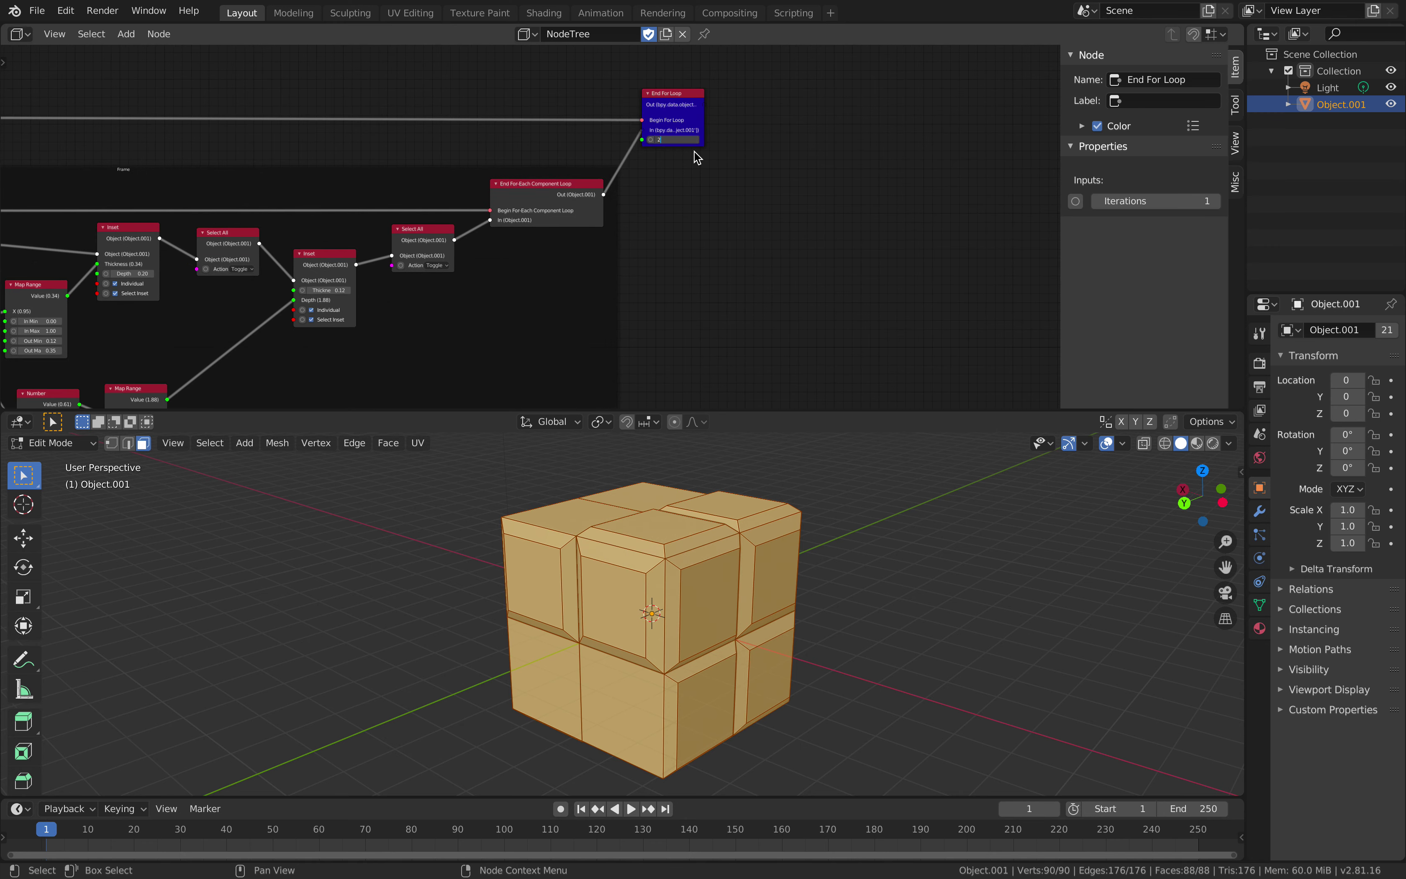
{"action": "key", "text": "Return"}
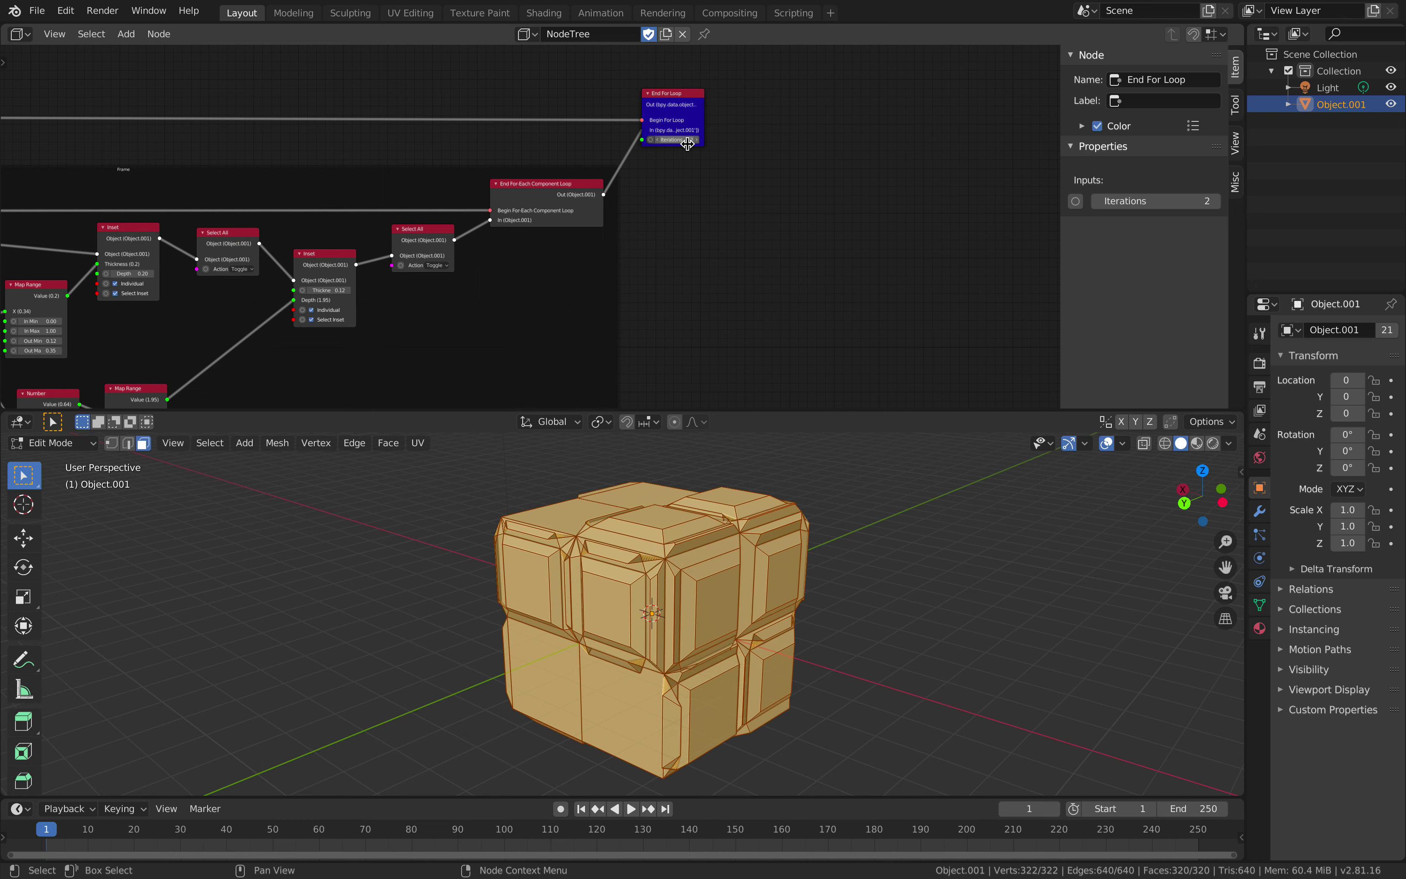
{"action": "left_click", "coordinate": [685, 141]}
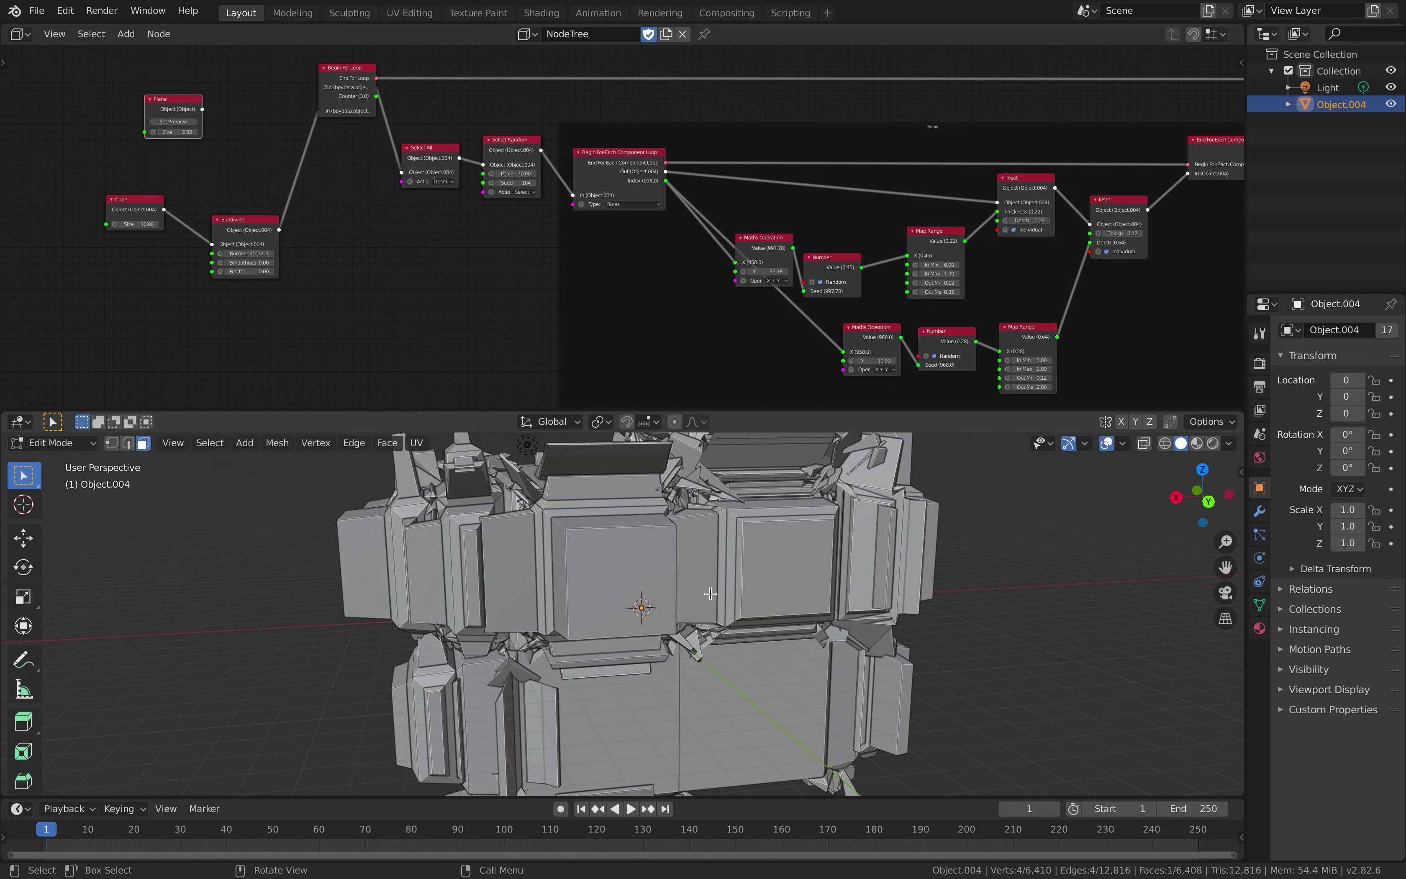
Set the Select Random node's seed to 3 to vary which faces are inset.
{"action": "middle_click_drag", "start_coordinate": [697, 610], "coordinate": [630, 582]}
{"action": "scroll", "coordinate": [508, 277], "scroll_direction": "up", "scroll_amount": 2}
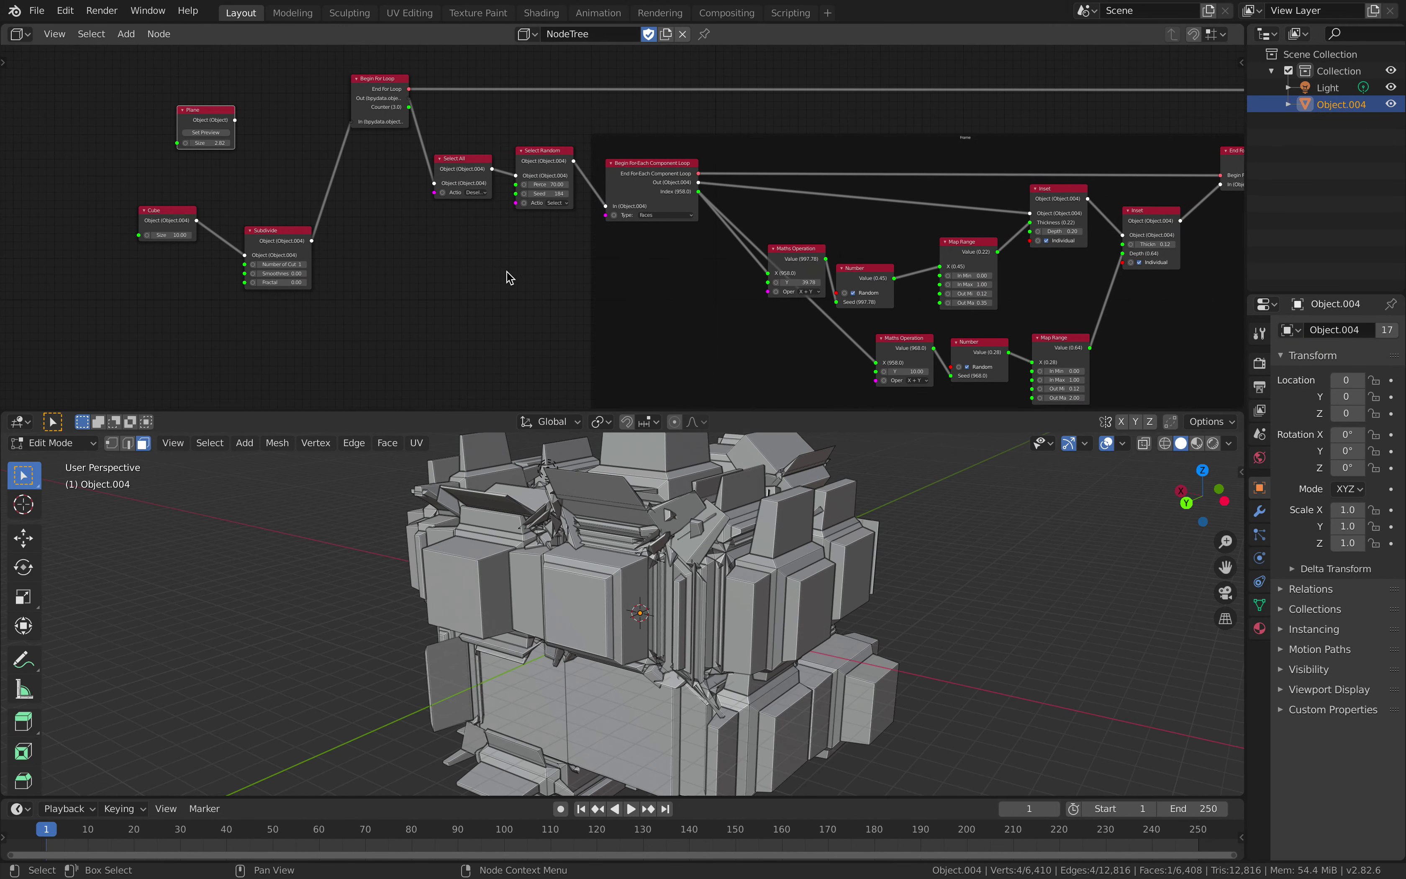
{"action": "left_click", "coordinate": [525, 185]}
{"action": "type", "text": "3"}
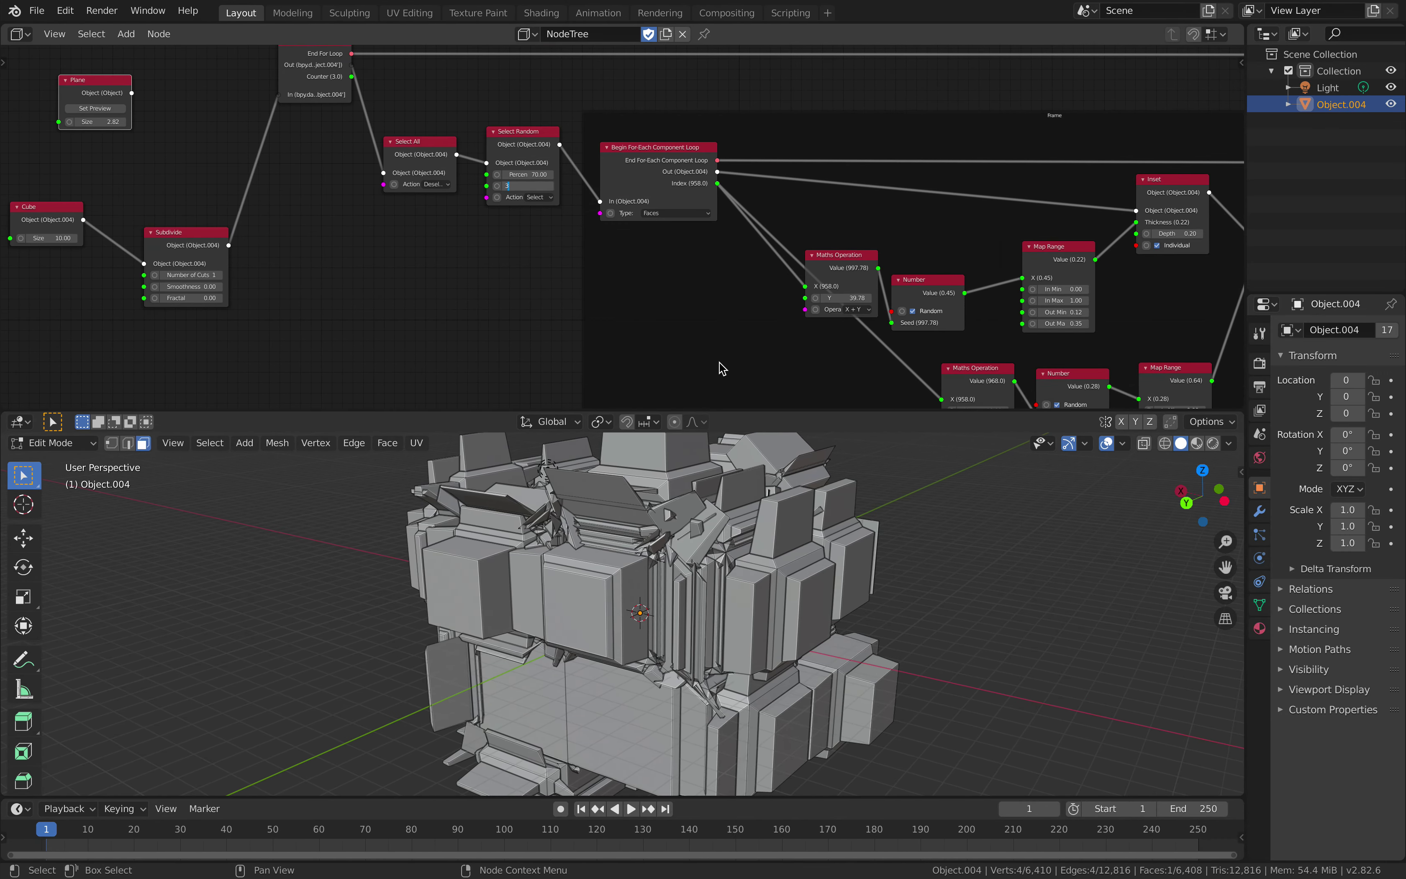
{"action": "key", "text": "Return"}
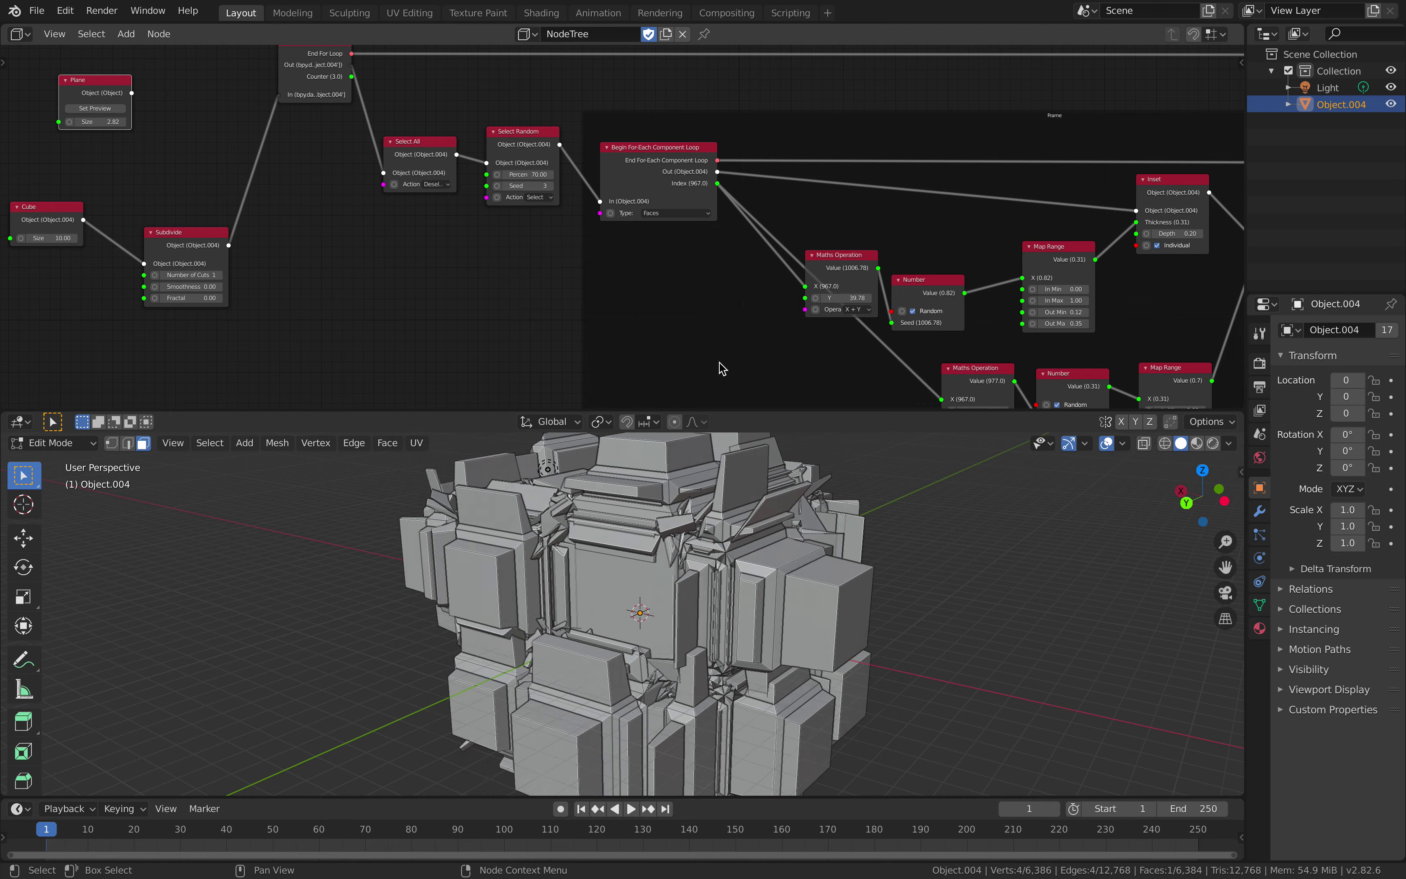
Inspect the regenerated mesh from several sides and switch it from Edit Mode to Object Mode.
{"action": "scroll", "coordinate": [664, 308], "scroll_direction": "down", "scroll_amount": 1}
{"action": "mouse_move", "coordinate": [685, 558]}
{"action": "middle_mouse_down"}
{"action": "mouse_move", "coordinate": [704, 574]}
{"action": "mouse_move", "coordinate": [679, 538]}
{"action": "mouse_move", "coordinate": [720, 554]}
{"action": "mouse_move", "coordinate": [694, 581]}
{"action": "mouse_move", "coordinate": [680, 572]}
{"action": "middle_mouse_up"}
{"action": "scroll", "coordinate": [680, 538], "scroll_direction": "down", "scroll_amount": 2}
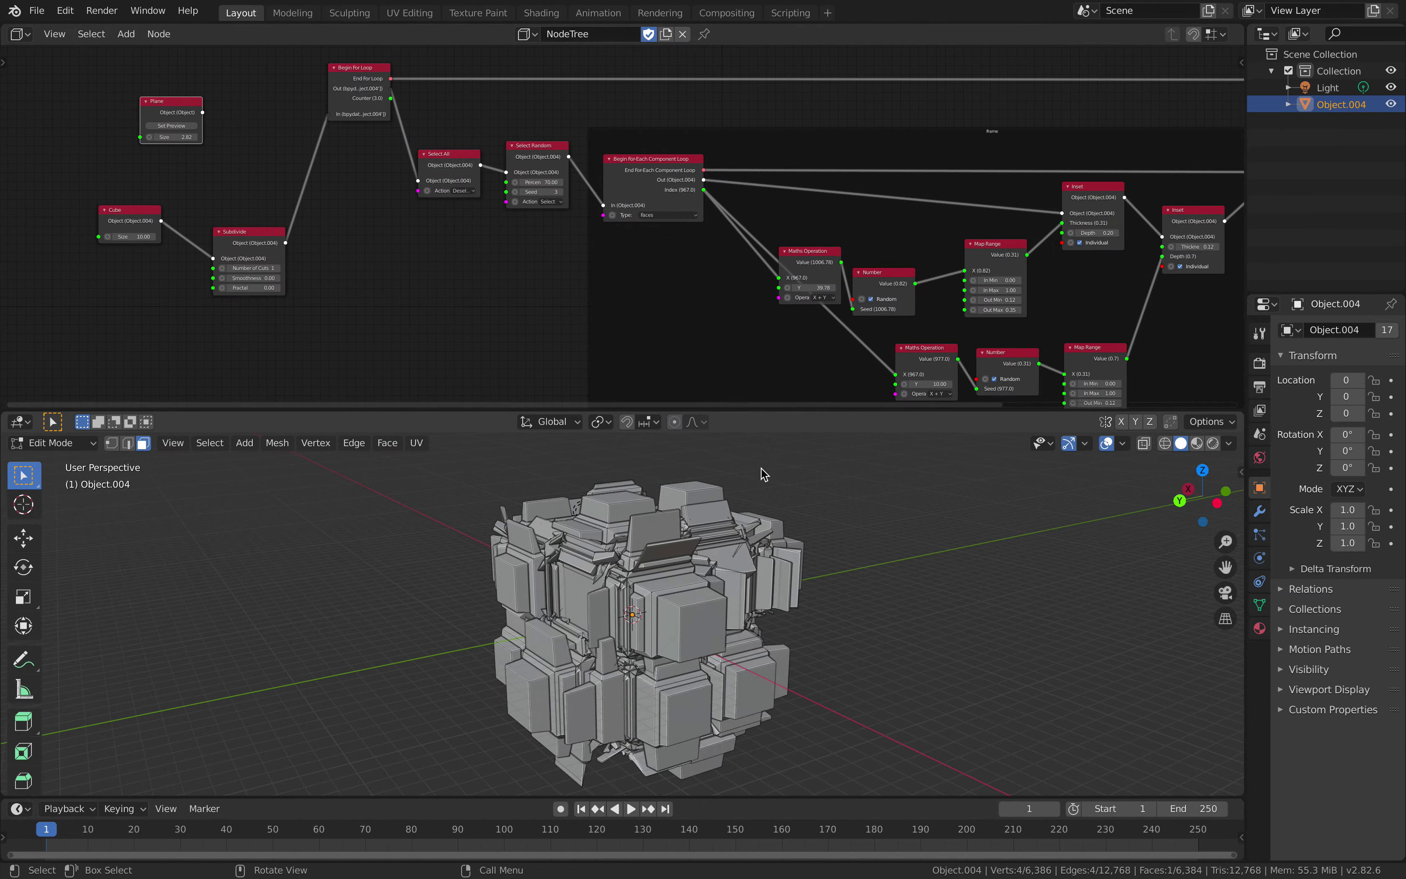
{"action": "middle_click_drag", "start_coordinate": [761, 468], "coordinate": [681, 531]}
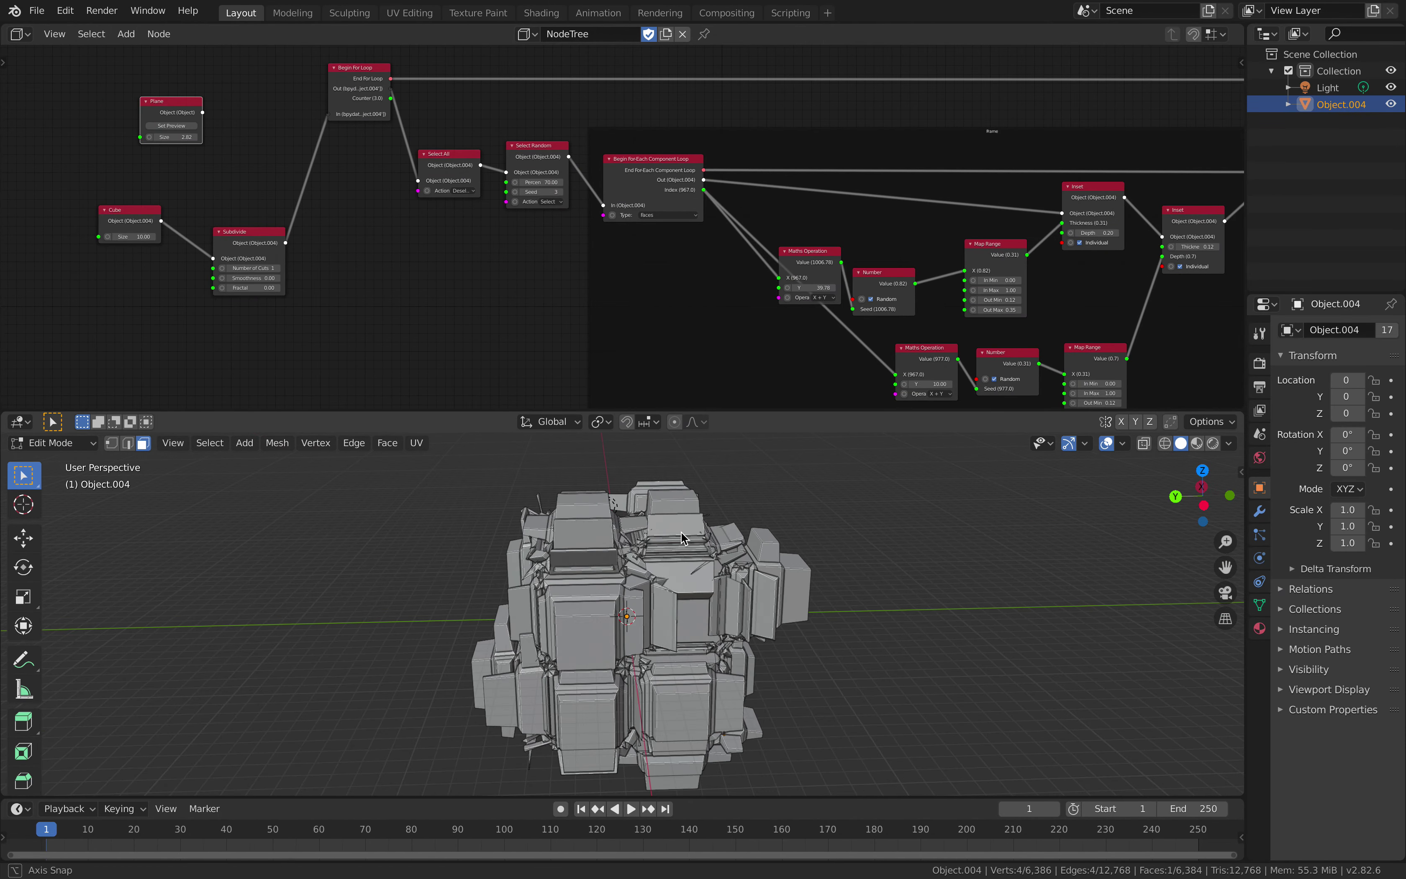
{"action": "left_click", "coordinate": [679, 538]}
{"action": "scroll", "coordinate": [663, 538], "scroll_direction": "down", "scroll_amount": 2}
{"action": "left_click", "coordinate": [66, 444]}
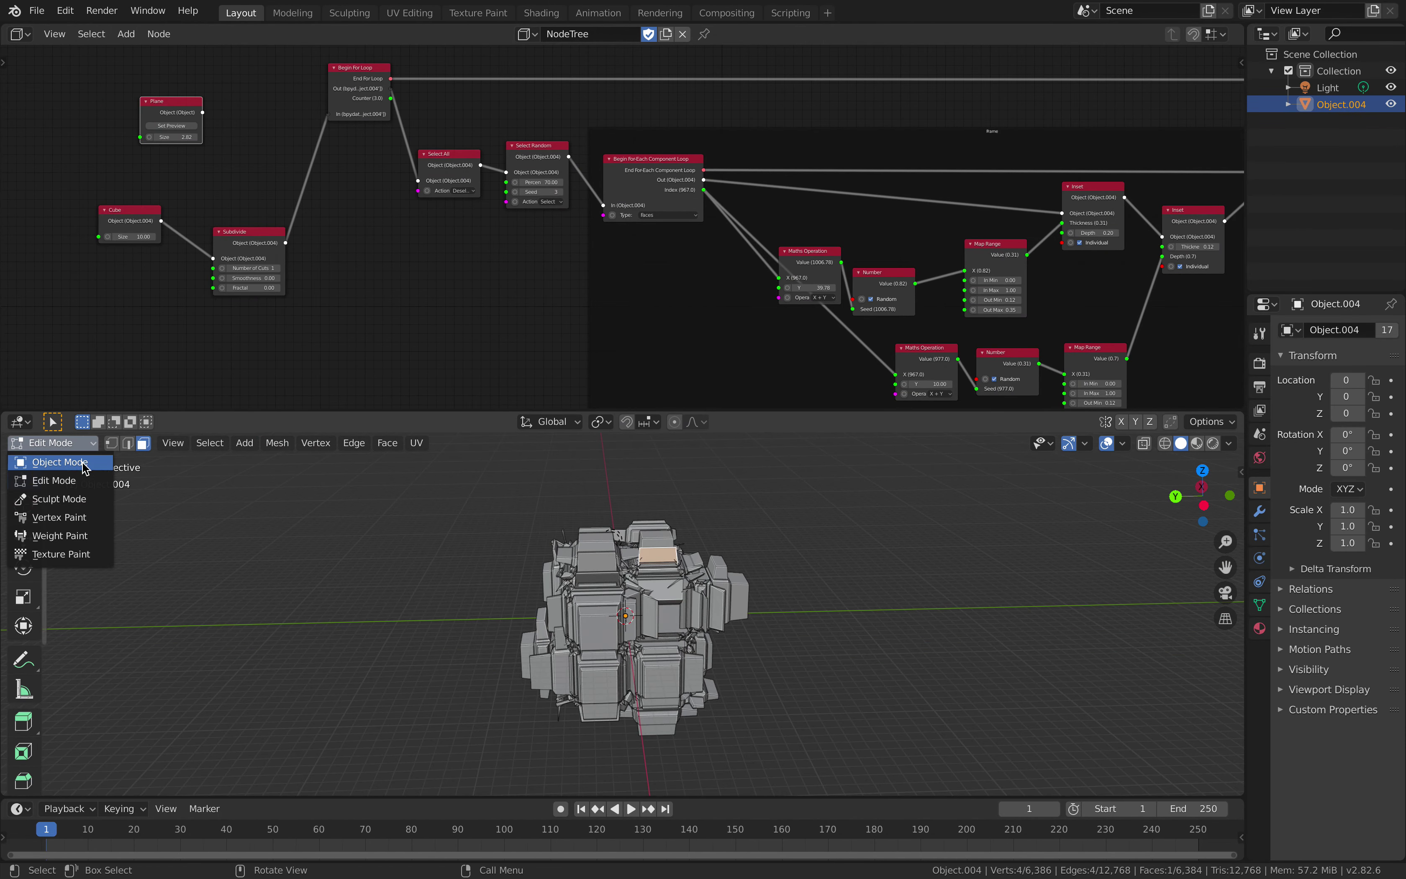
{"action": "left_click", "coordinate": [87, 463]}
{"action": "middle_click_drag", "start_coordinate": [543, 518], "coordinate": [624, 514]}
{"action": "scroll", "coordinate": [652, 507], "scroll_direction": "up", "scroll_amount": 2}
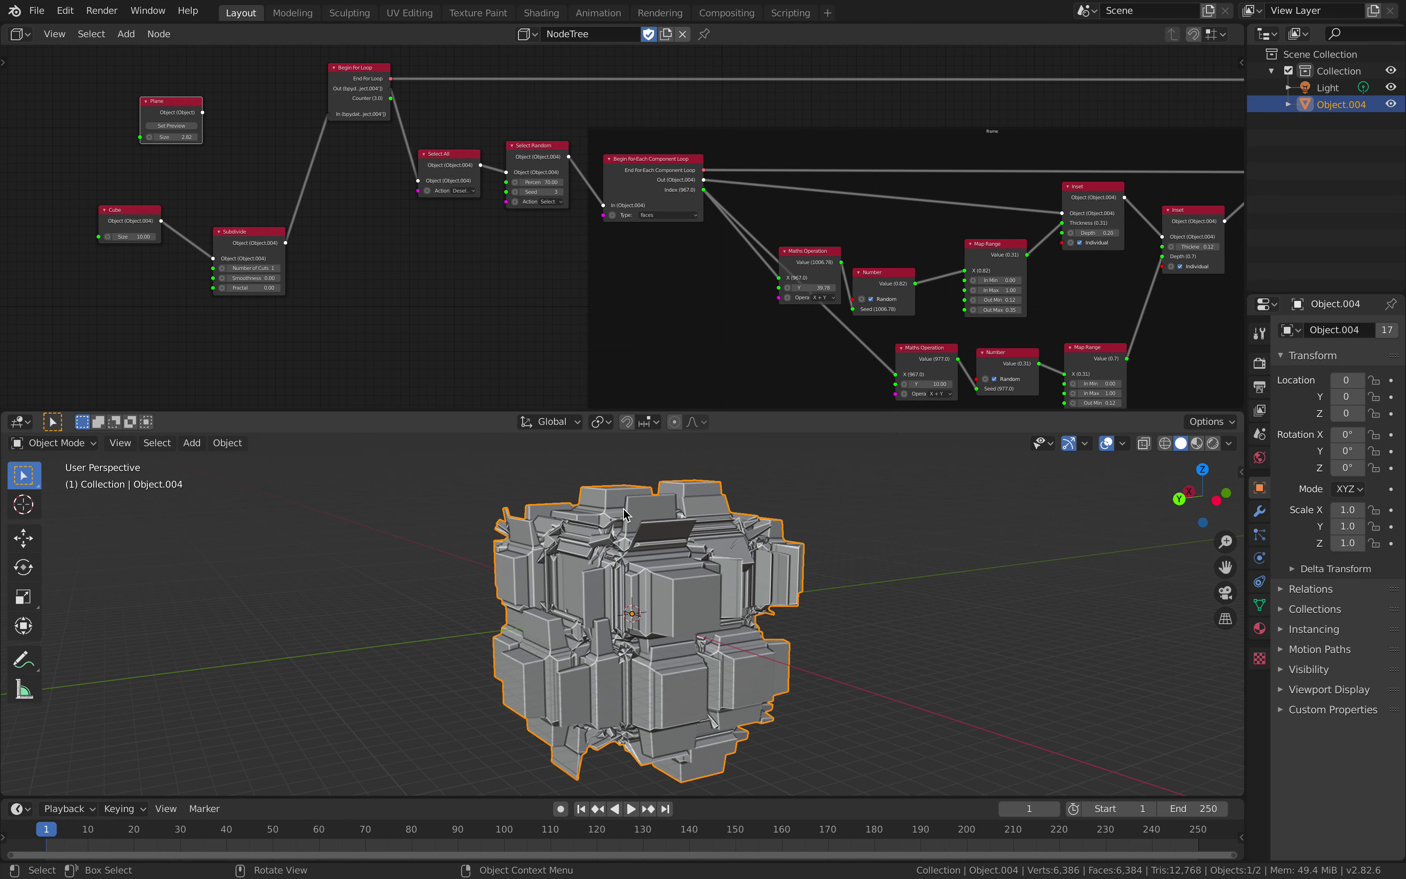